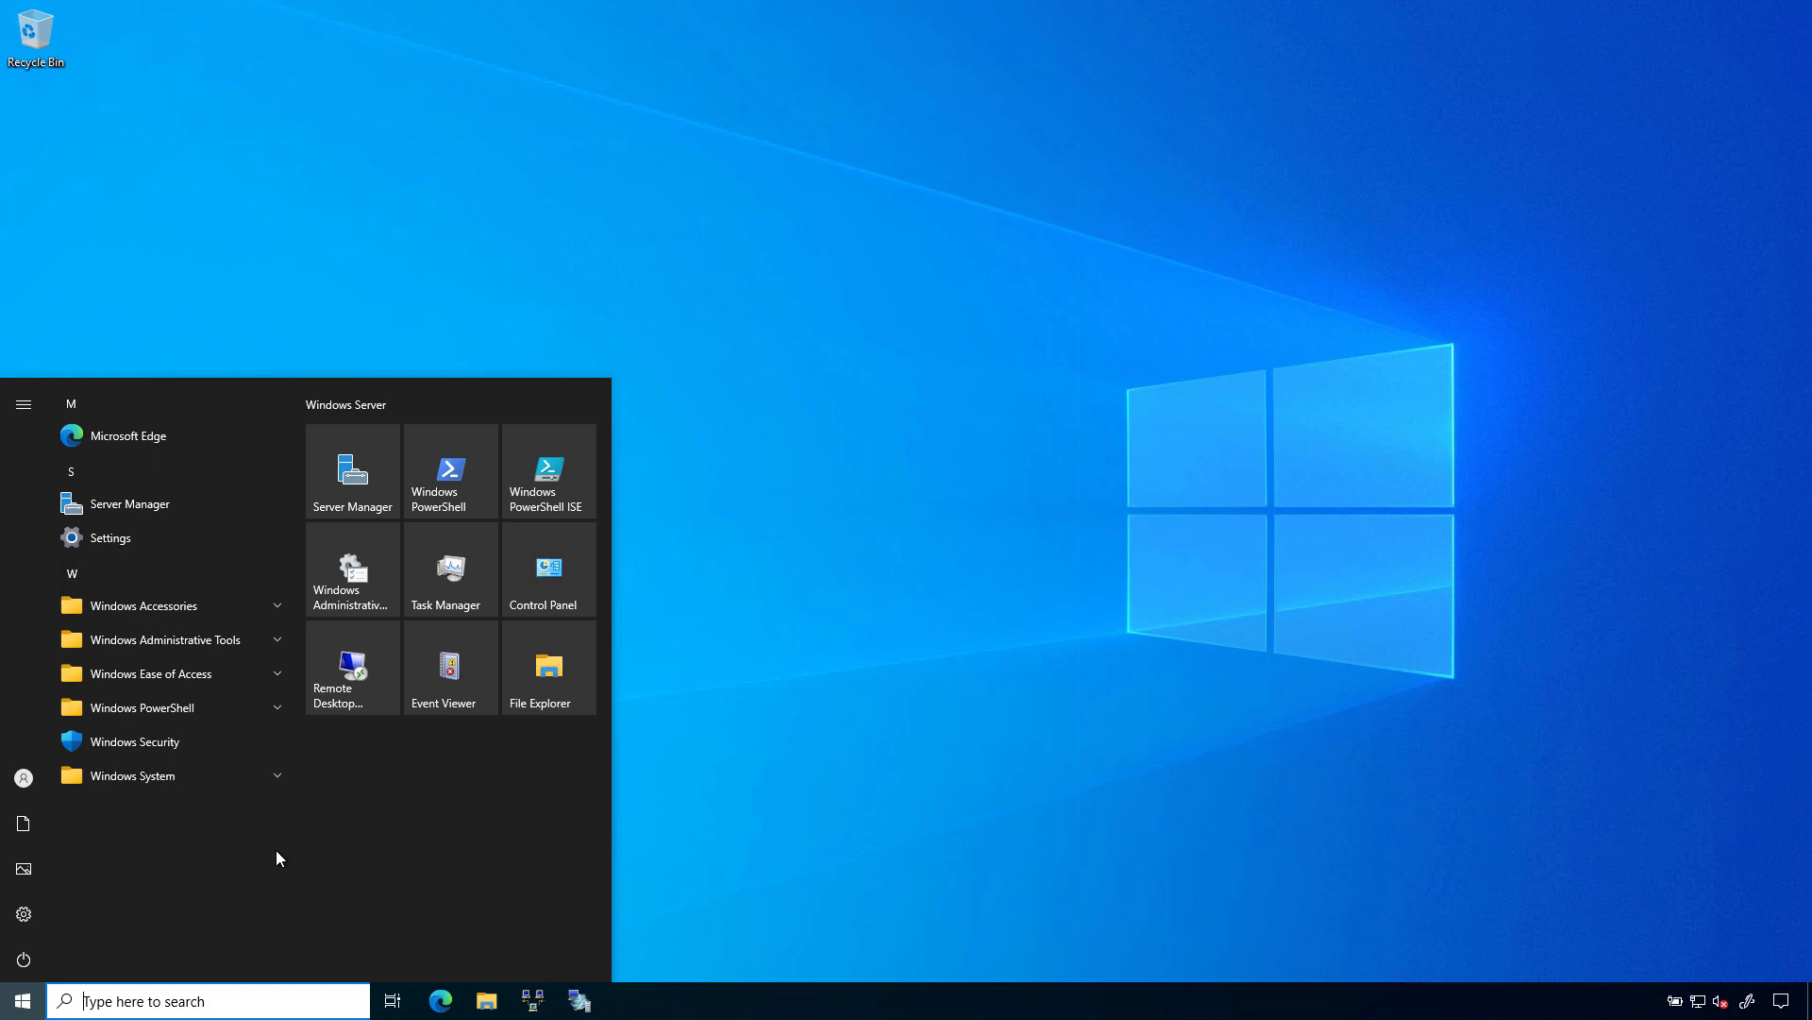
Launch the local computer certificate manager (certlm) and show the certificates in the Personal store
text(certlm.)
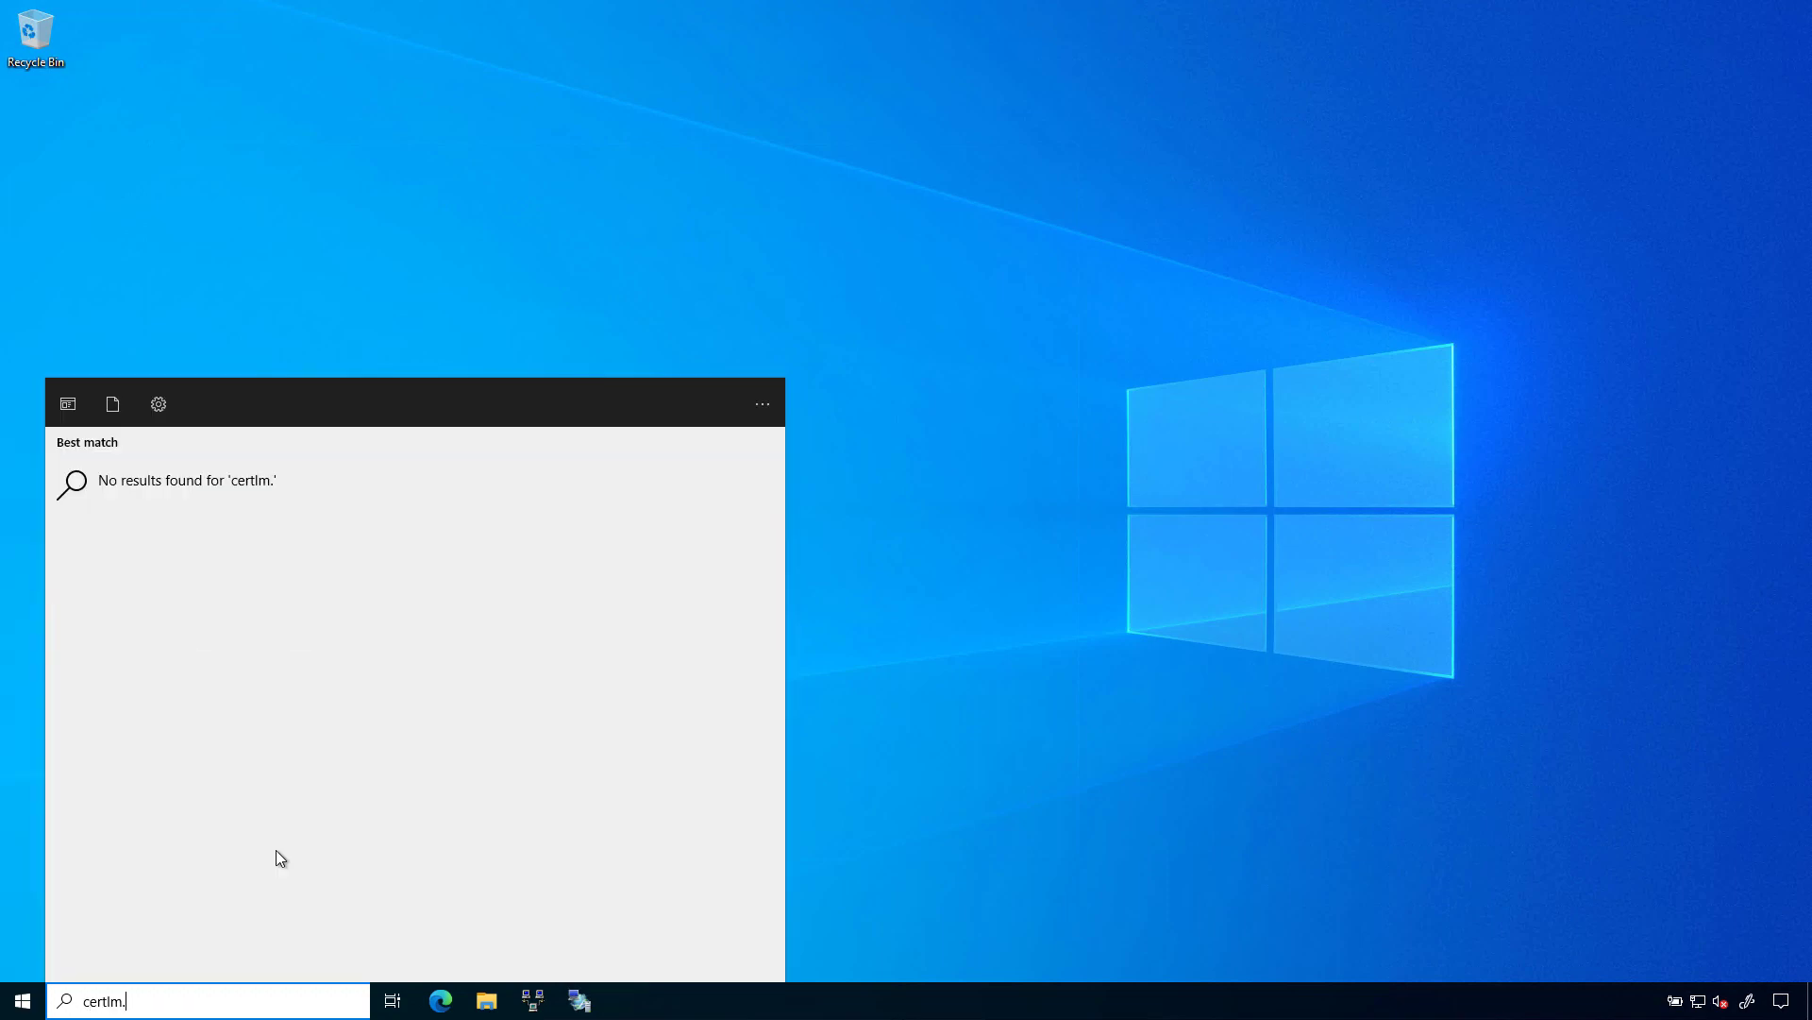
key(Return)
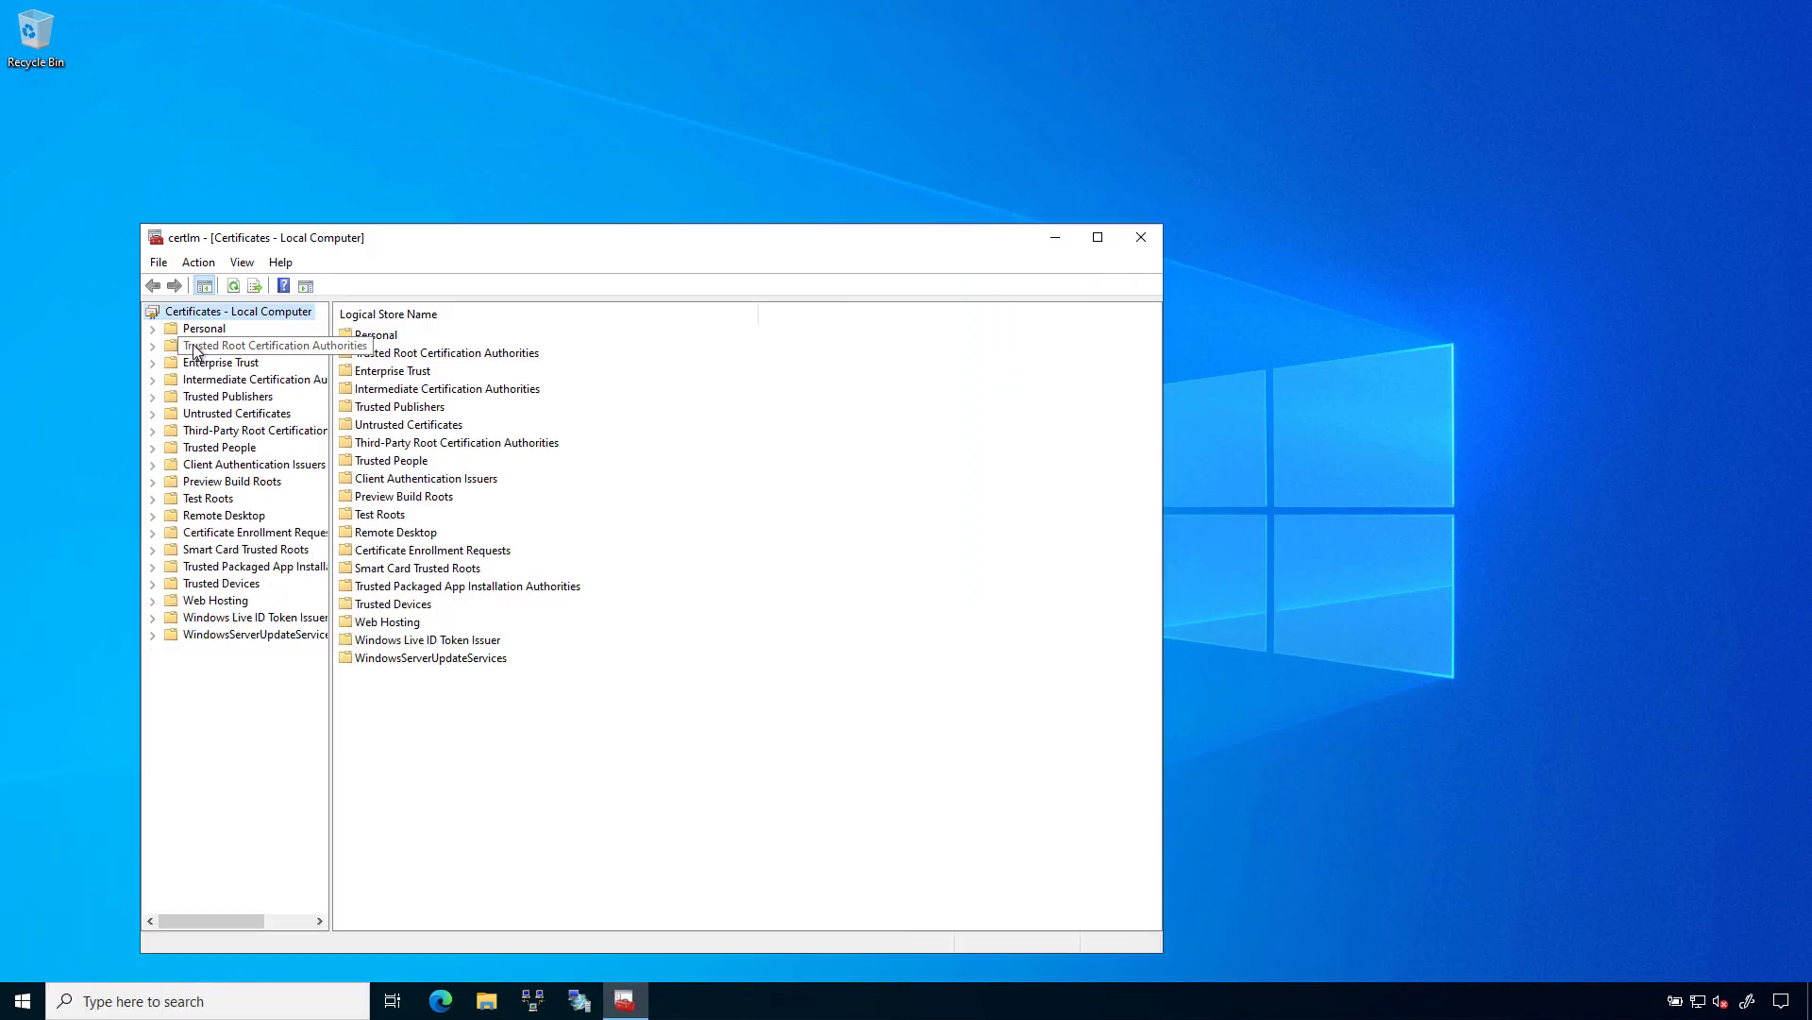
click(152, 329)
click(229, 346)
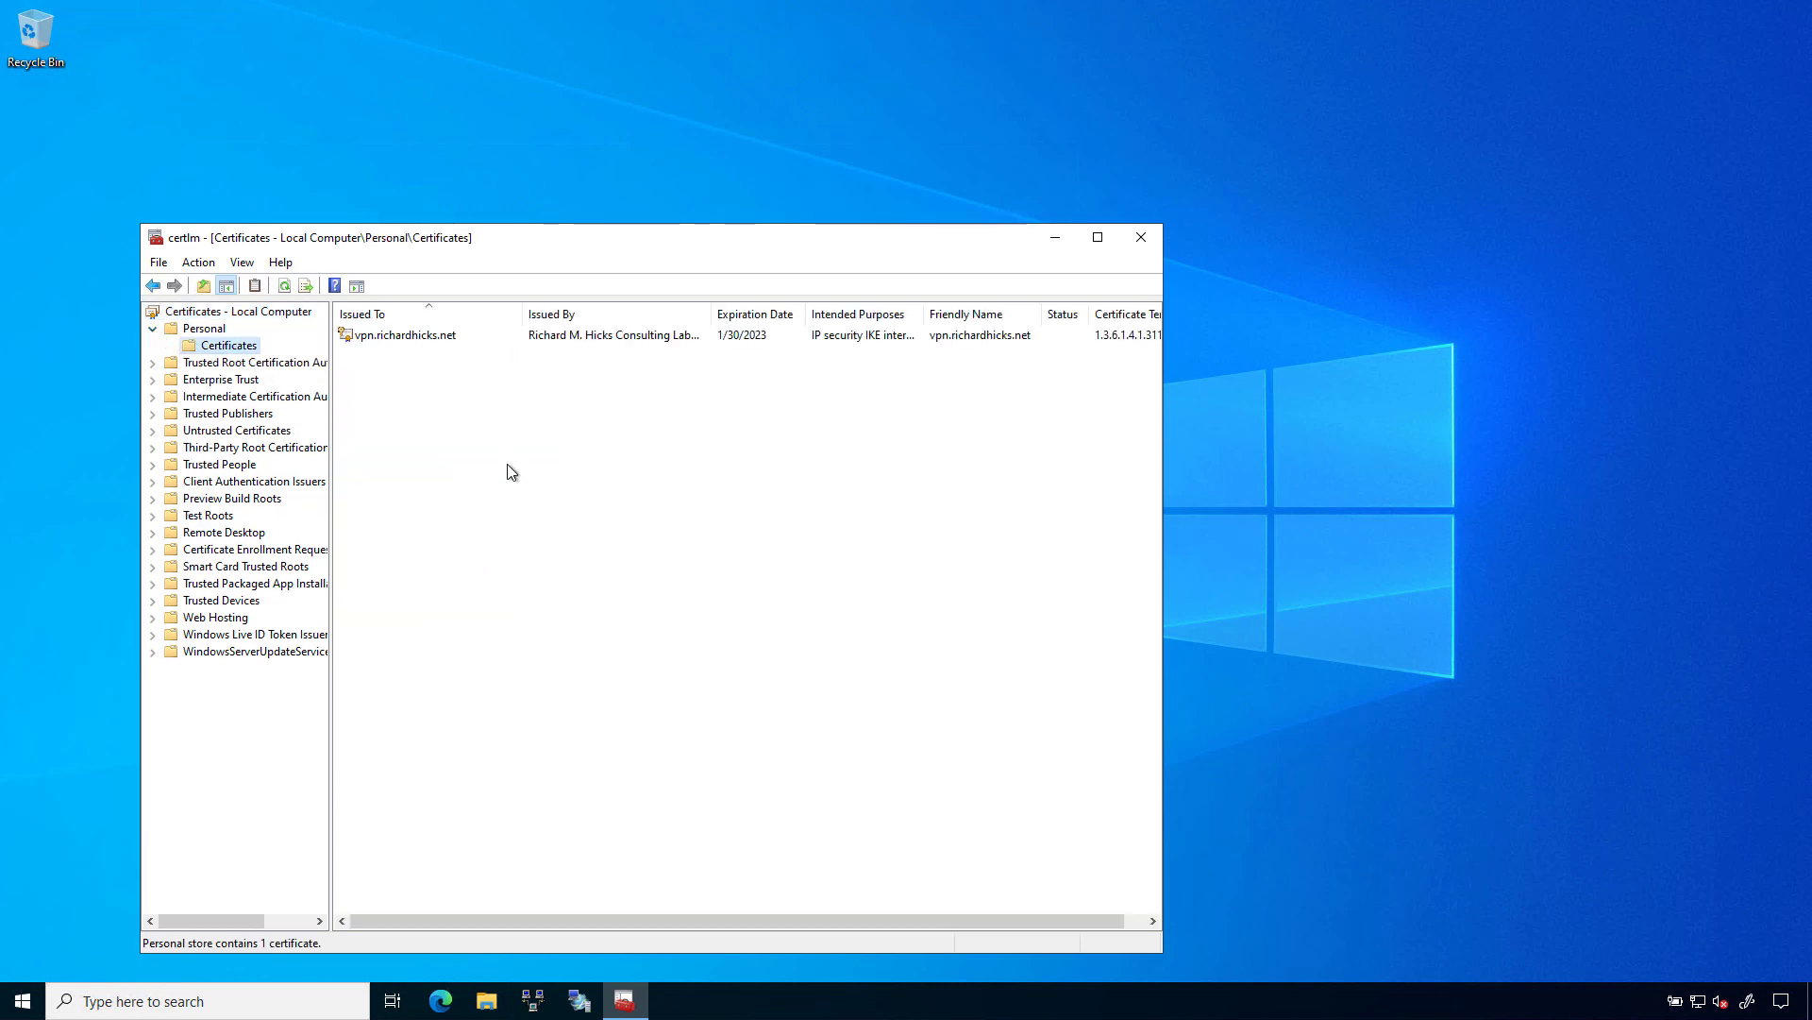
Create a custom certificate request without an enrollment policy, using the (No template) CNG key template and PKCS #10 format
right_click(421, 458)
mouse_move(468, 475)
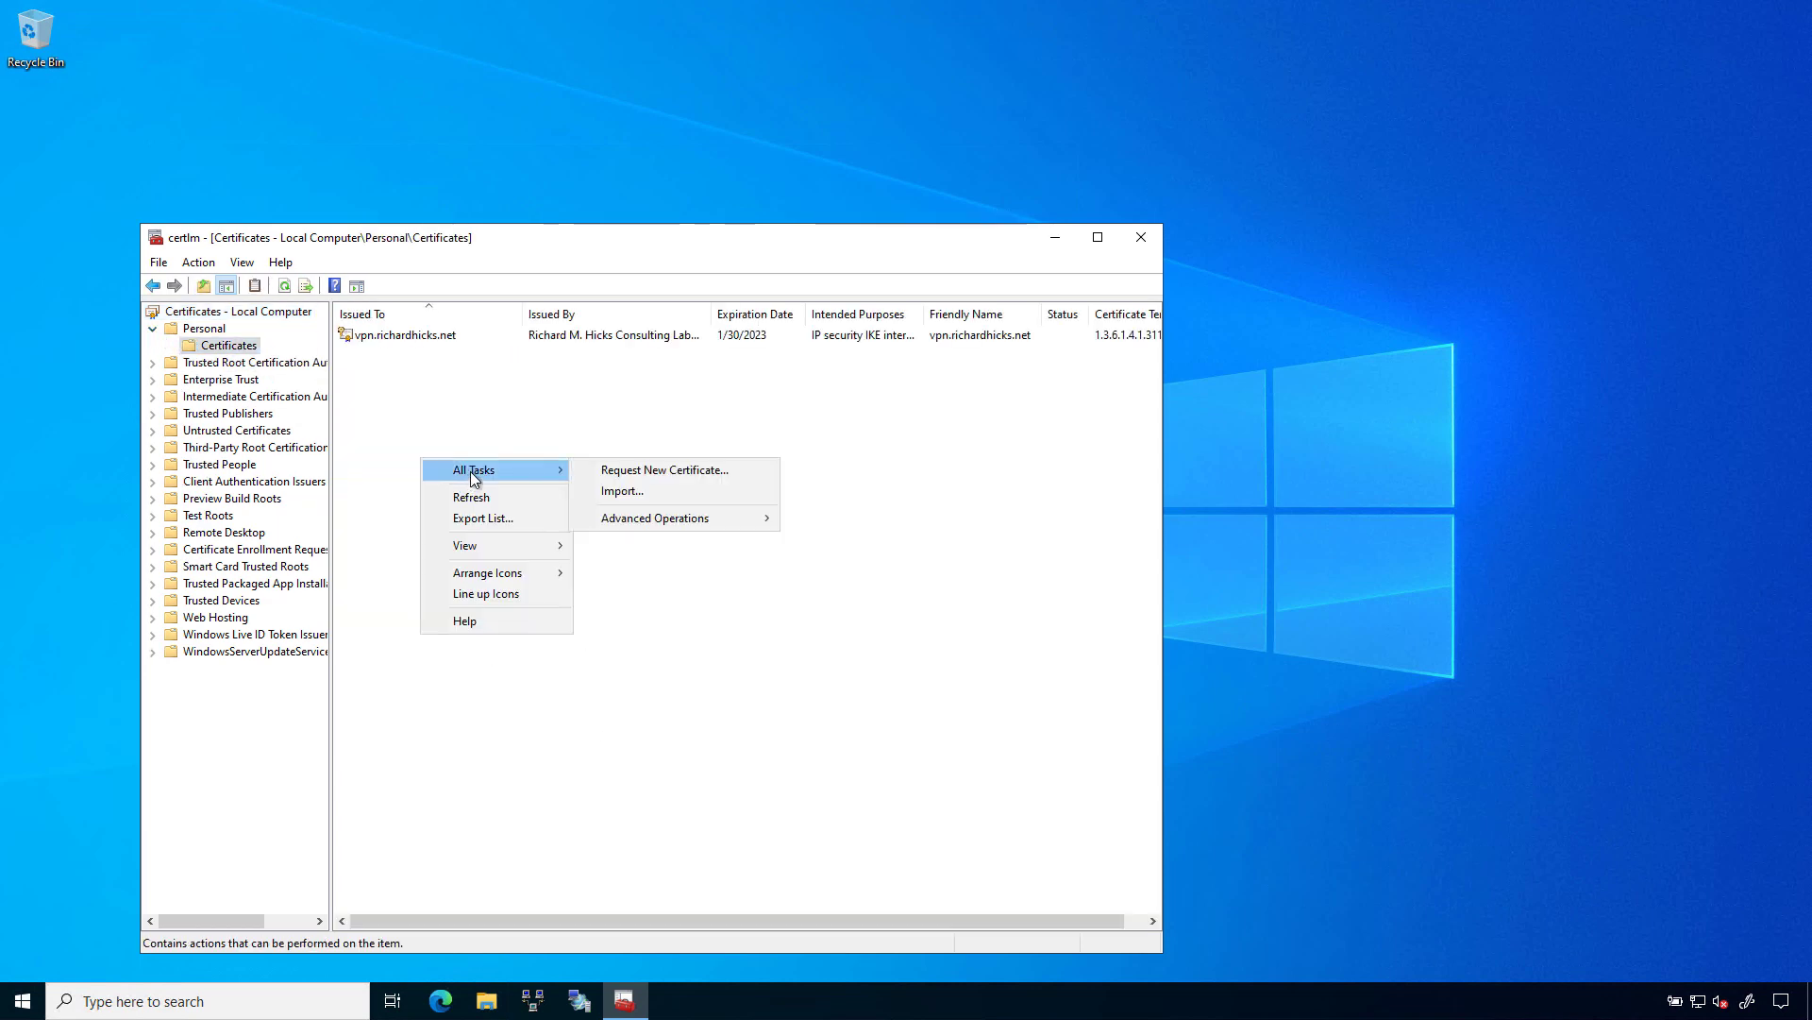
mouse_move(700, 525)
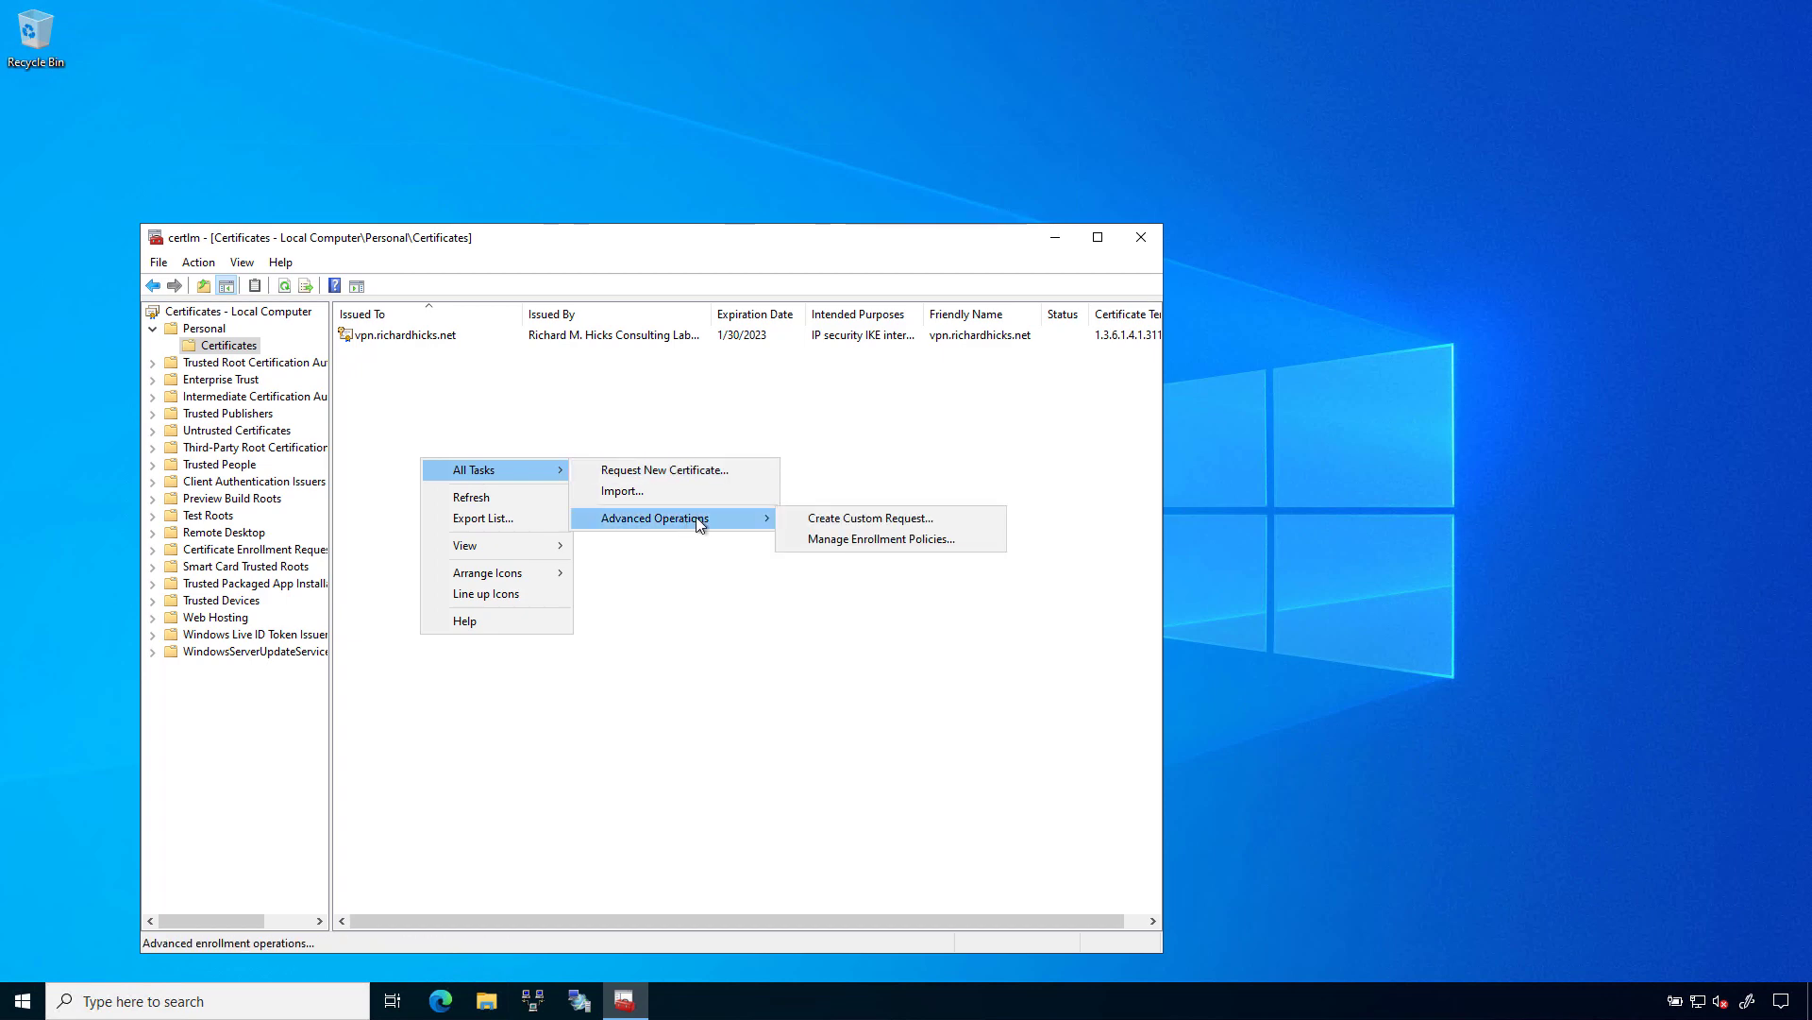
click(881, 527)
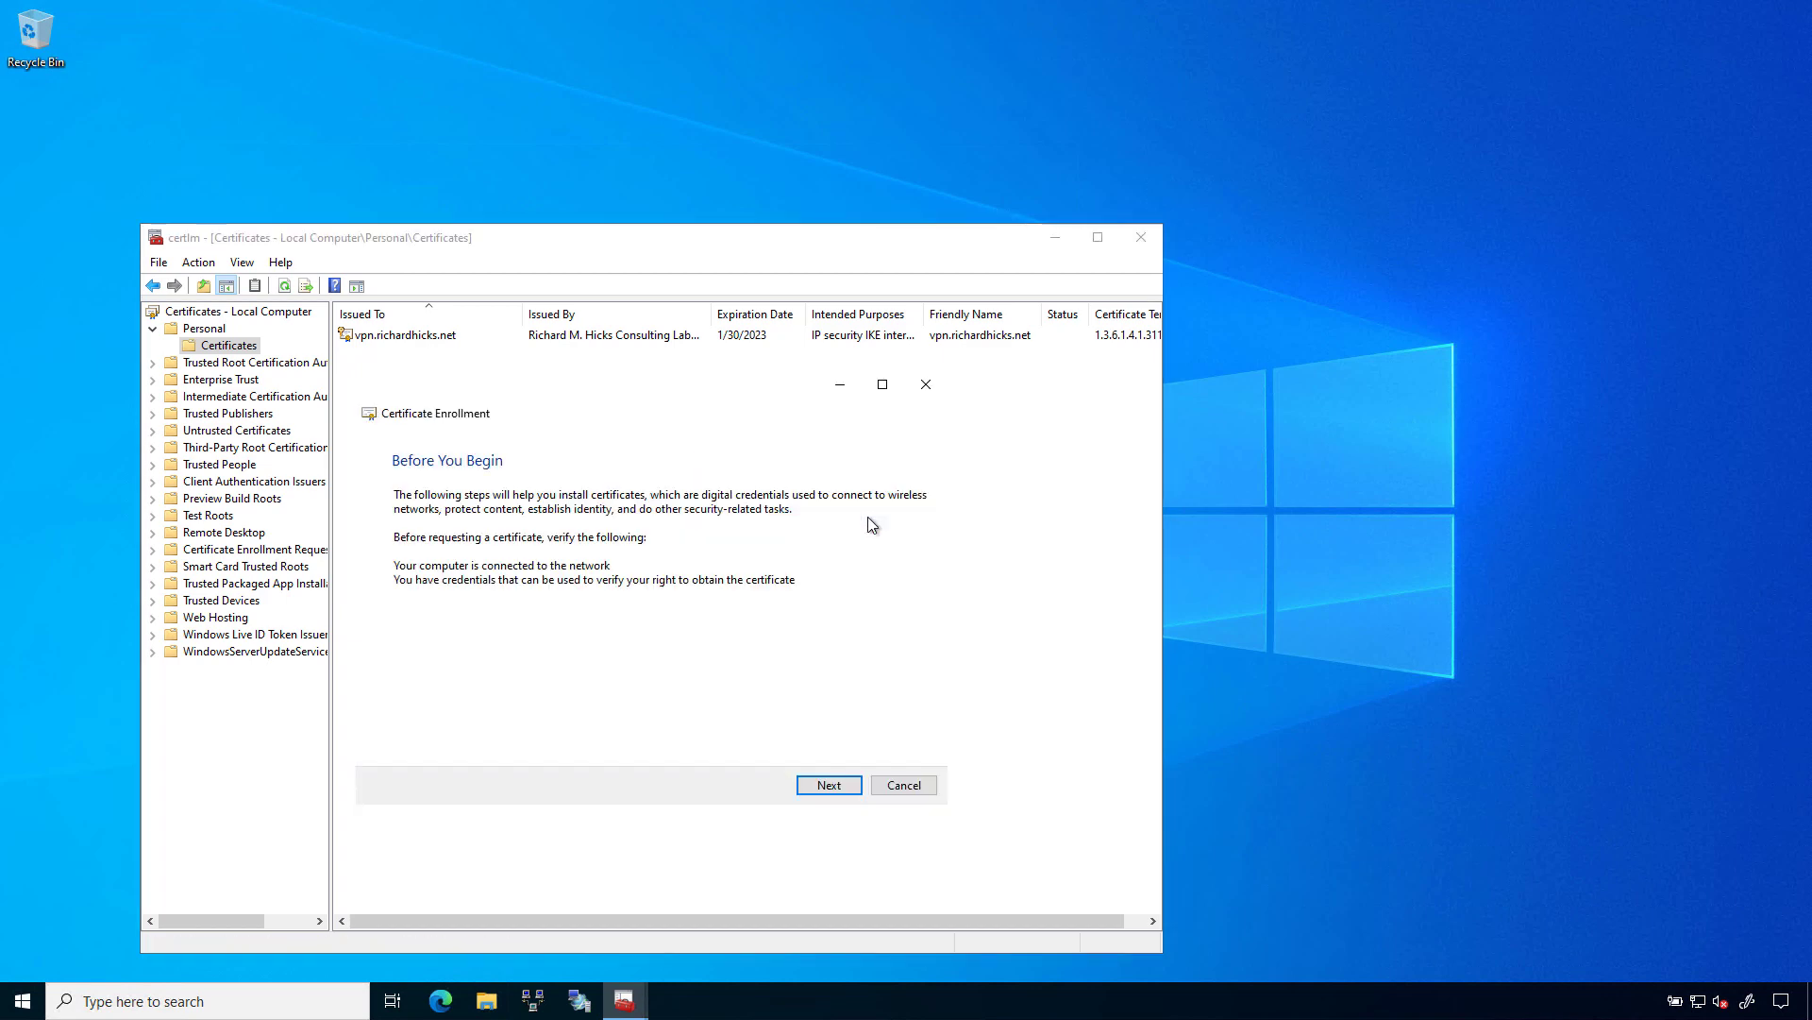
click(830, 786)
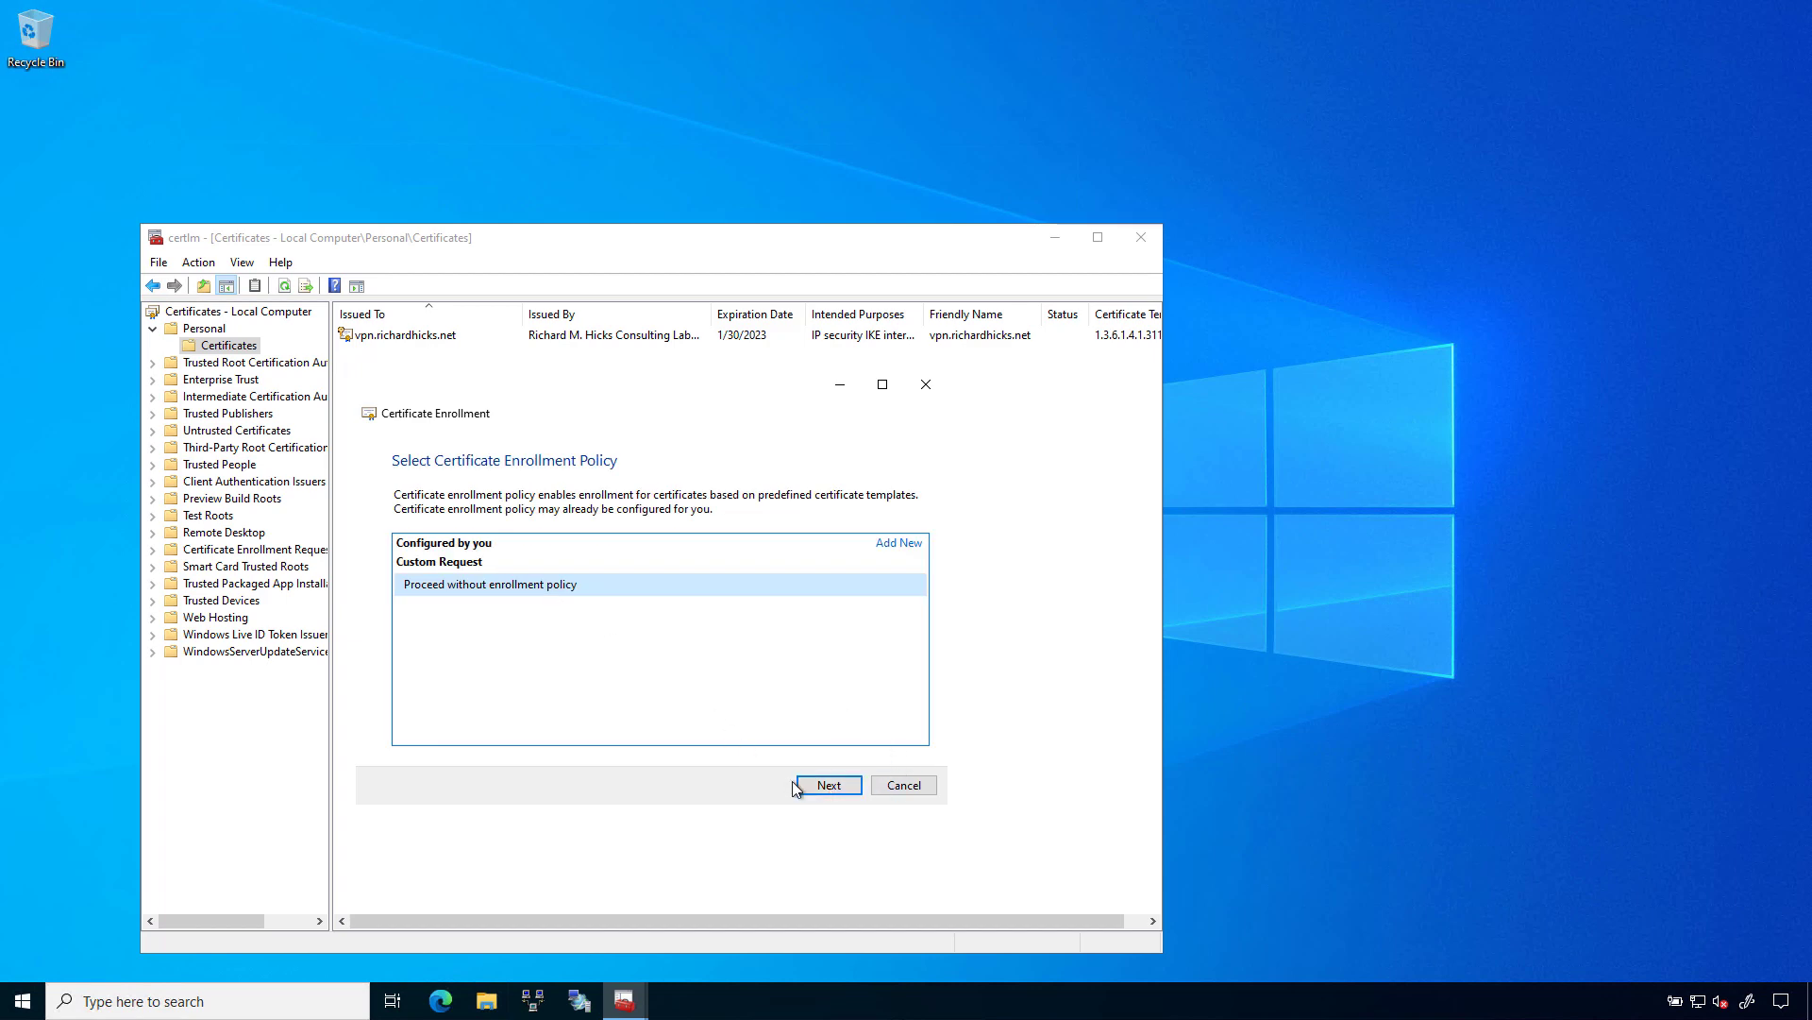
click(828, 786)
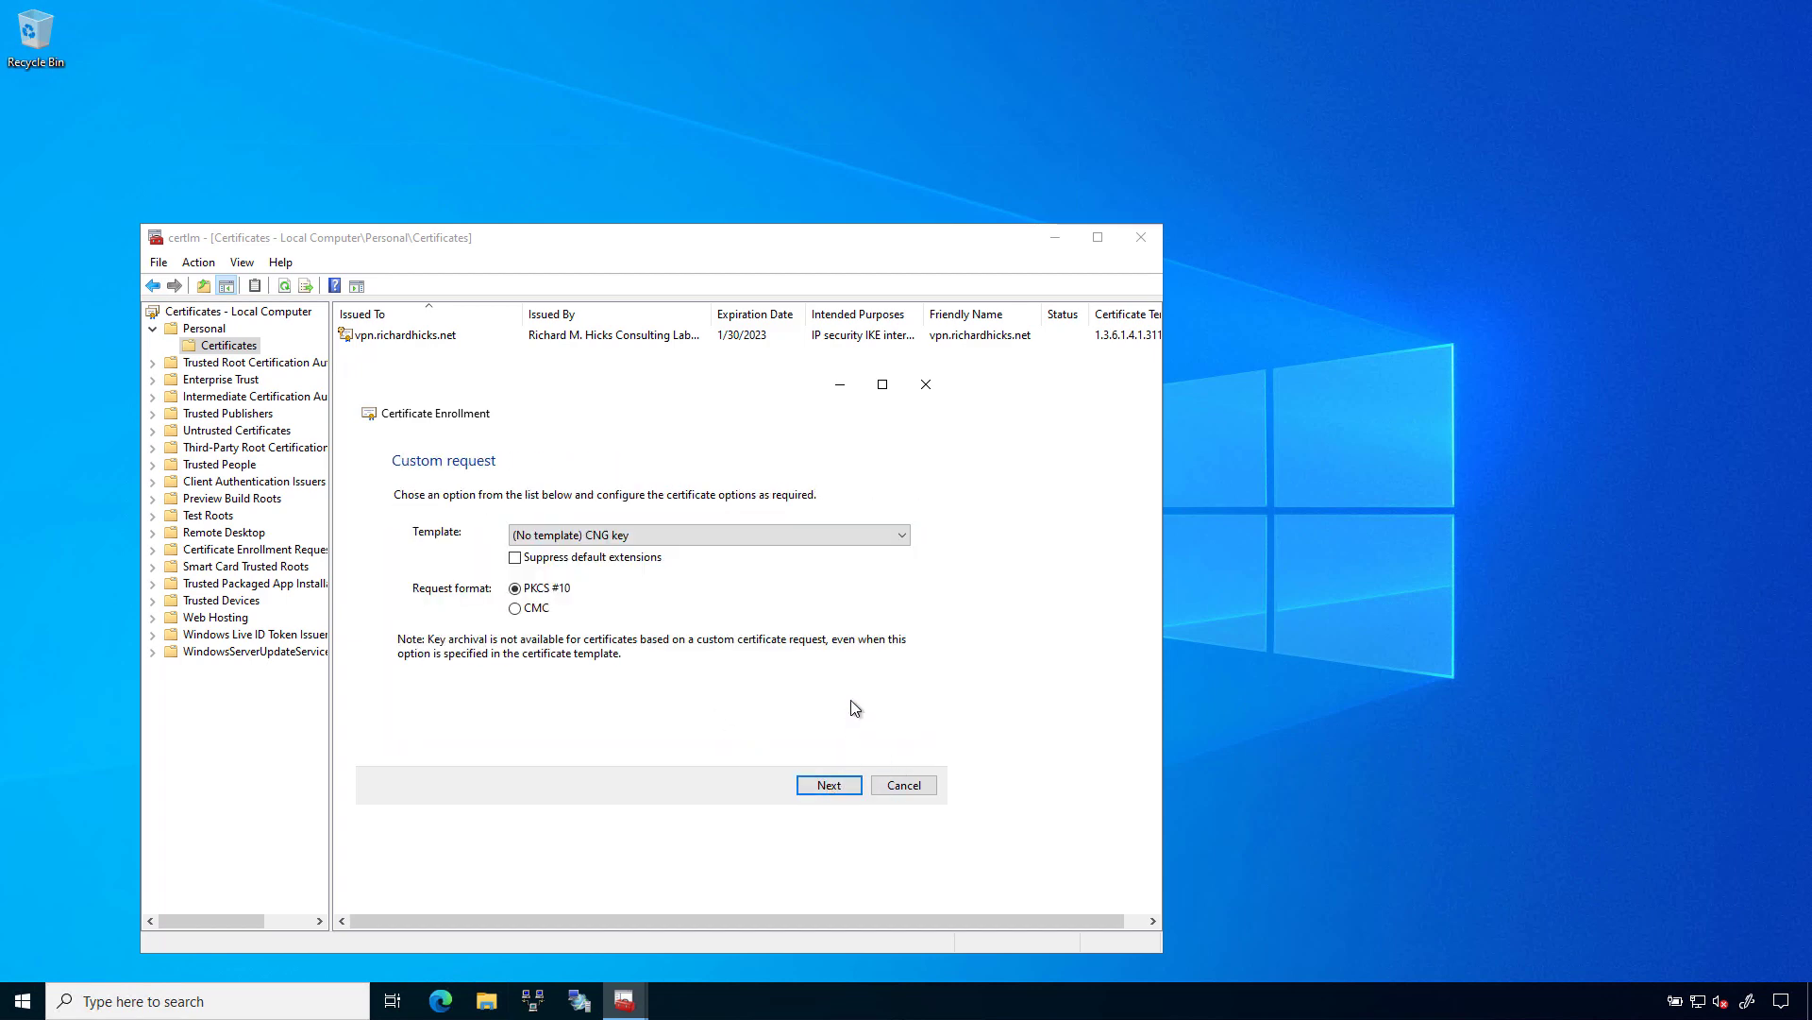
click(829, 790)
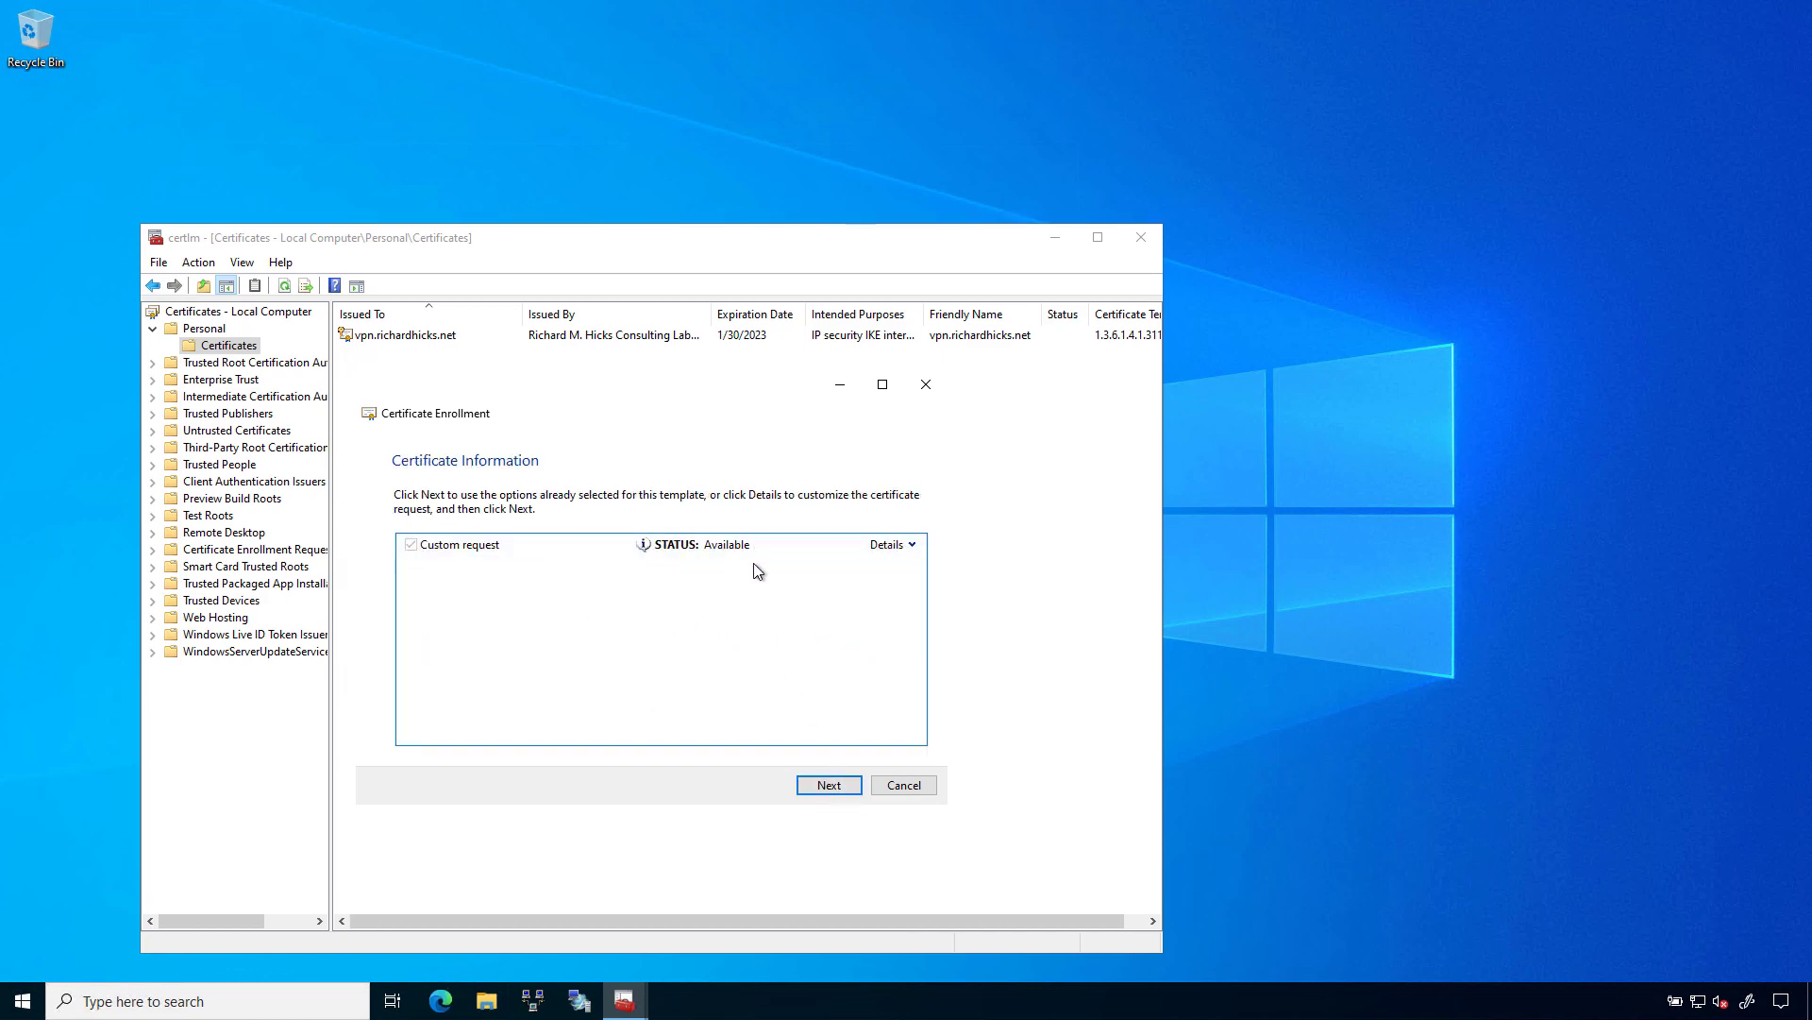
Open the custom request's certificate properties and set the friendly name to vpn.richardhicks.net
click(913, 546)
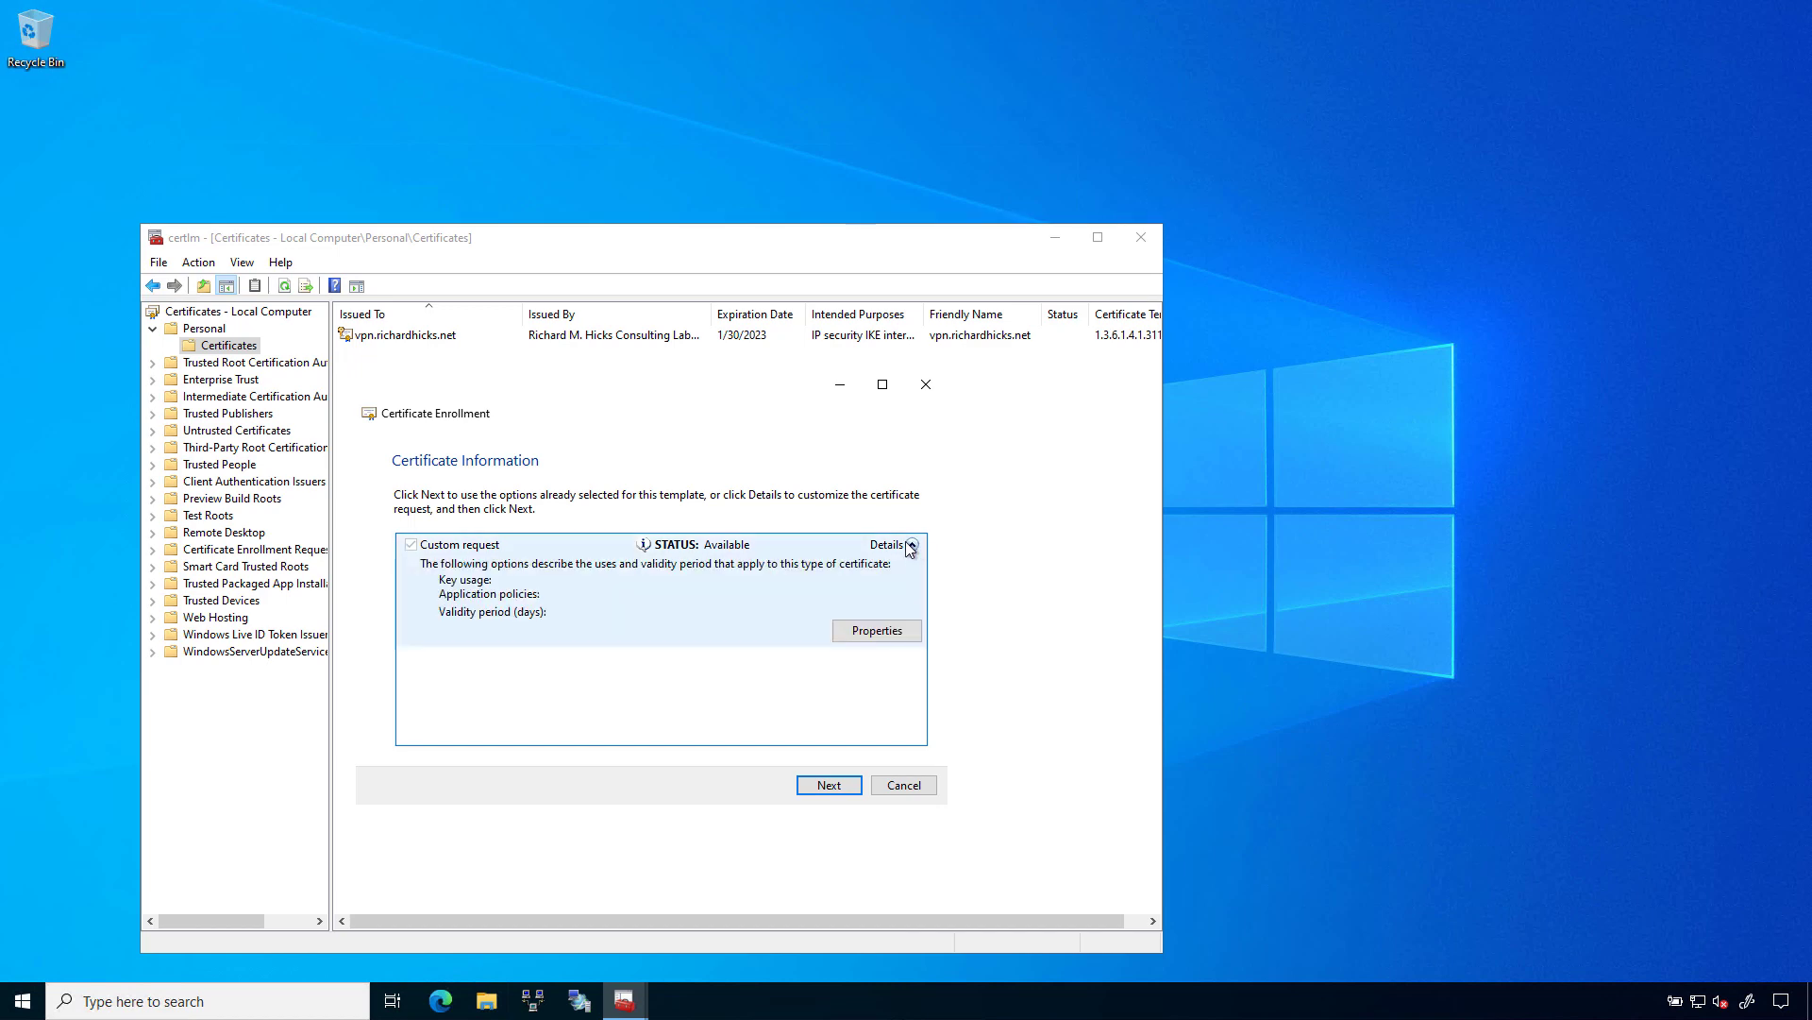
click(880, 630)
drag(755, 511, 838, 301)
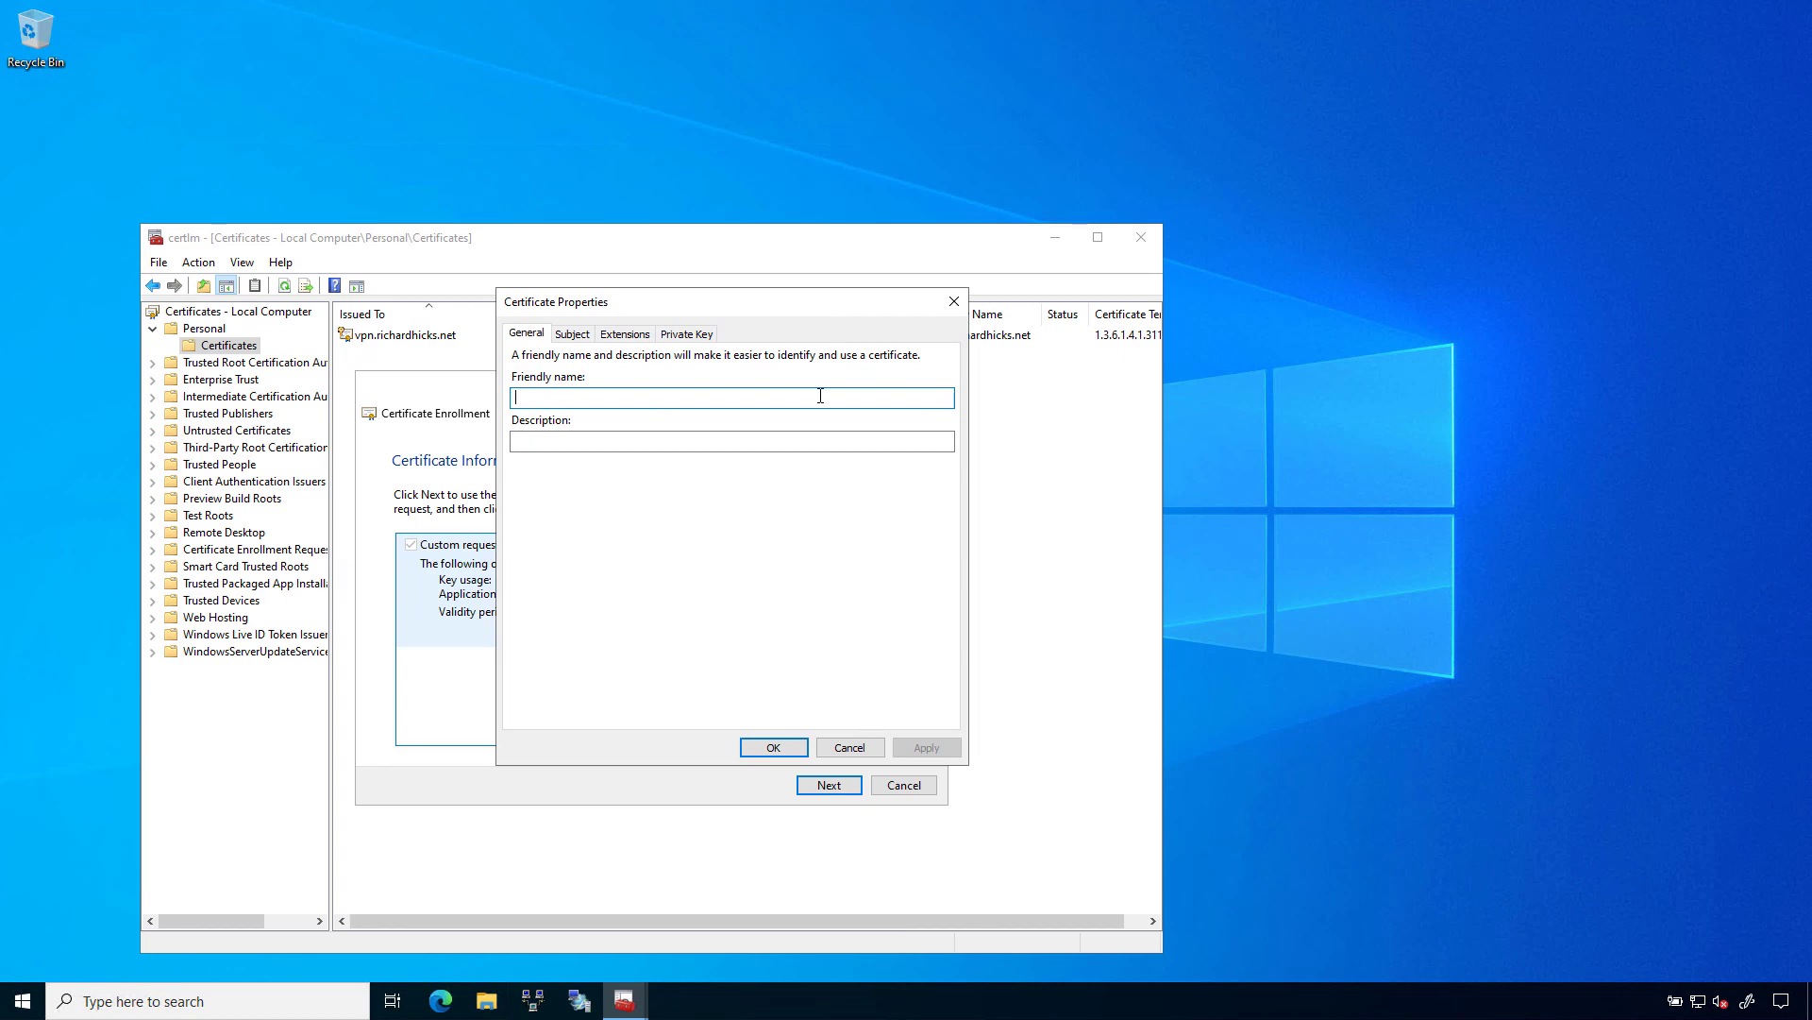
text(vpn.richardhicks.net)
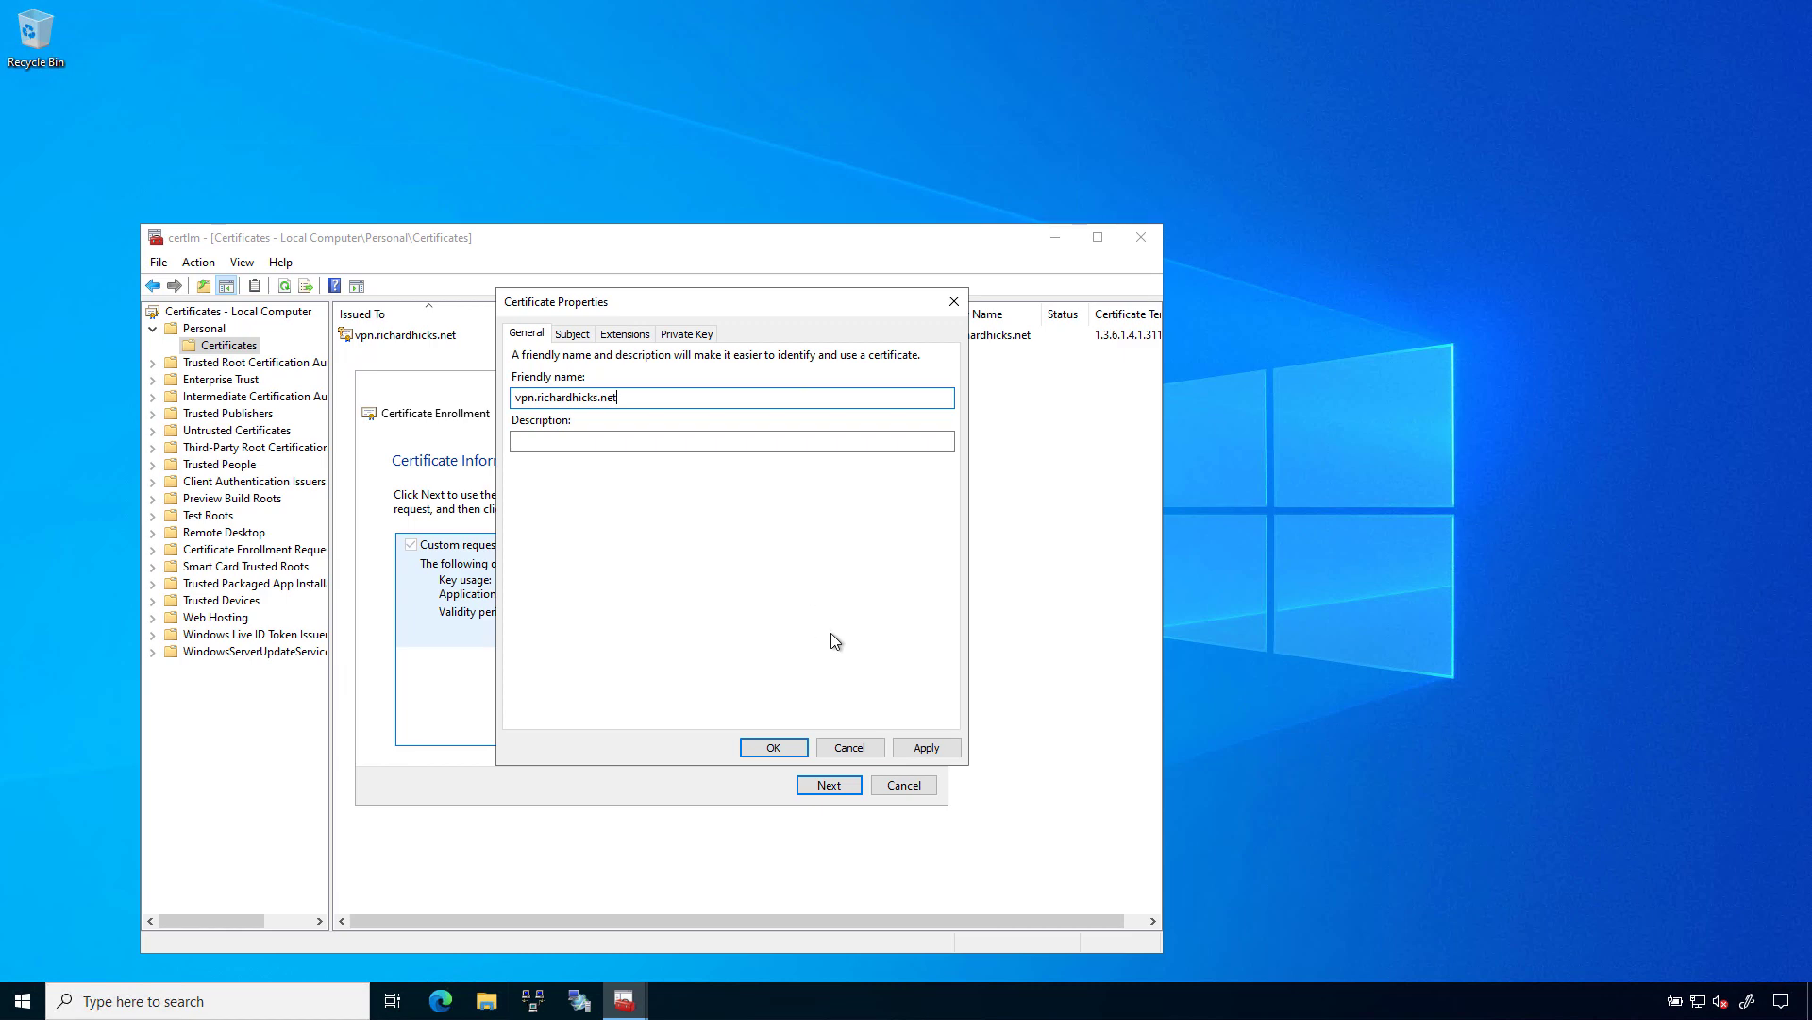
Add the common name vpn.richardhicks.net to the certificate's subject name and copy that hostname
click(572, 335)
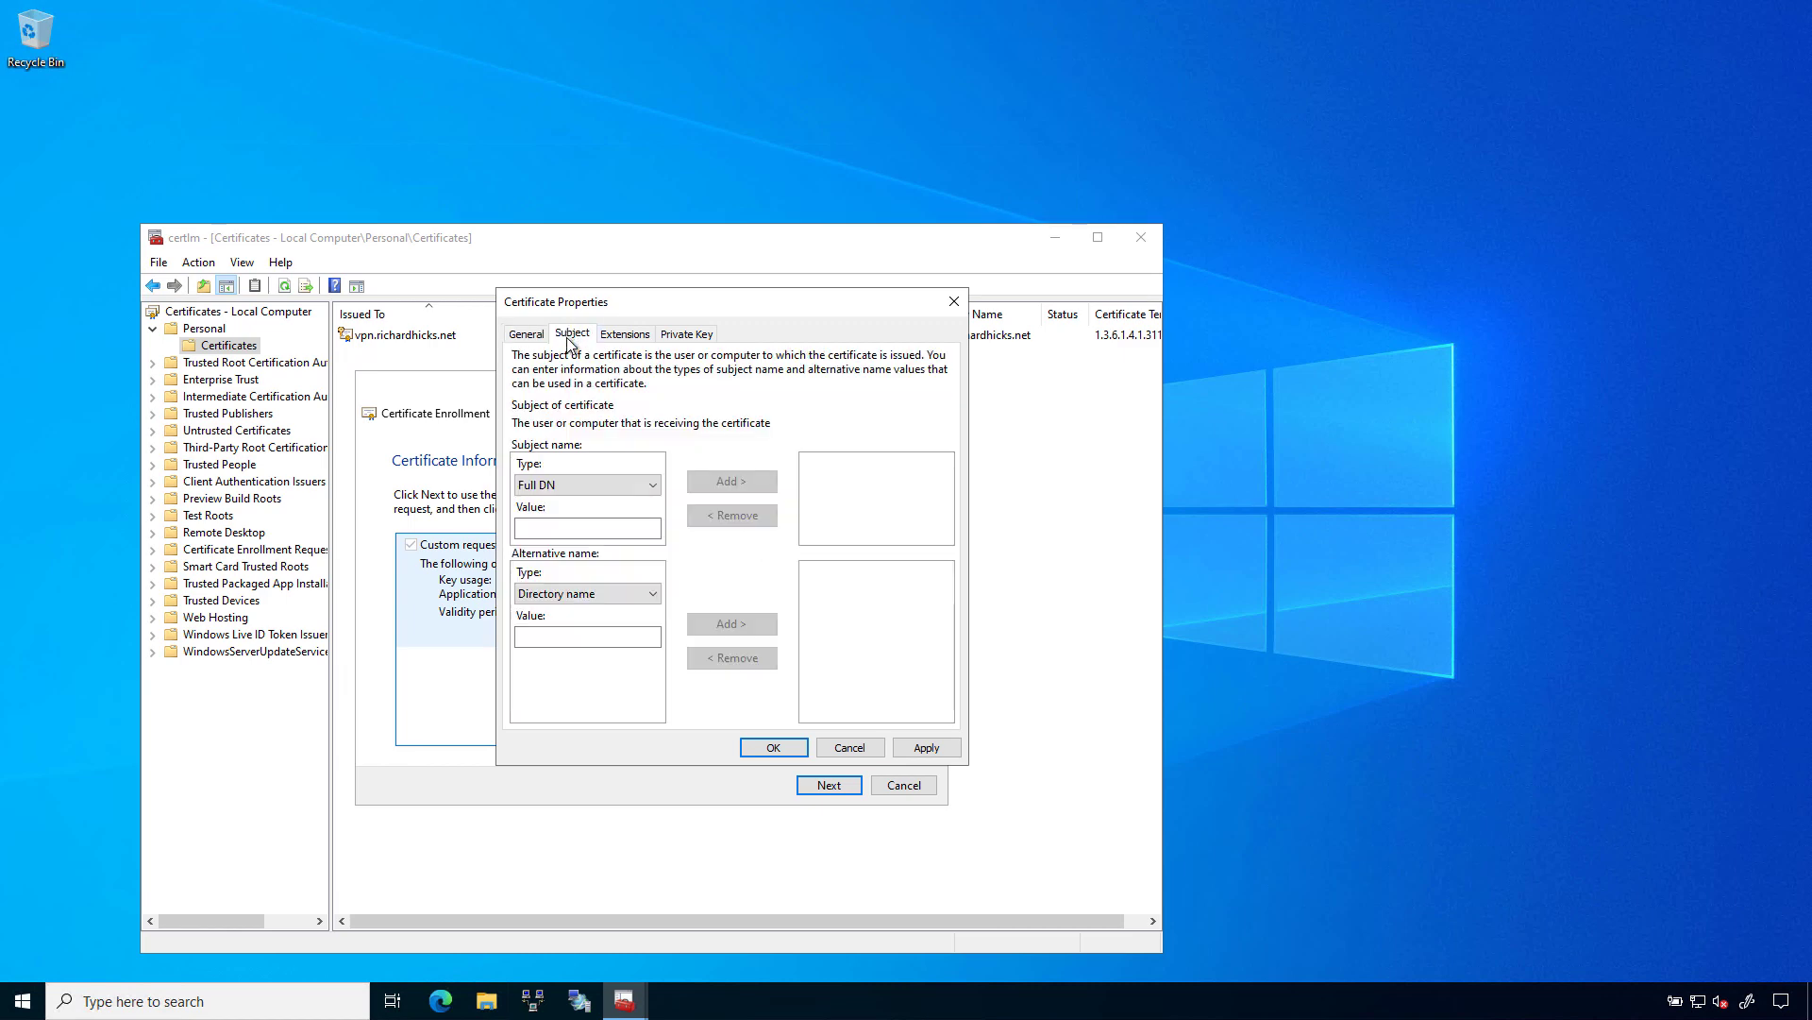
click(589, 485)
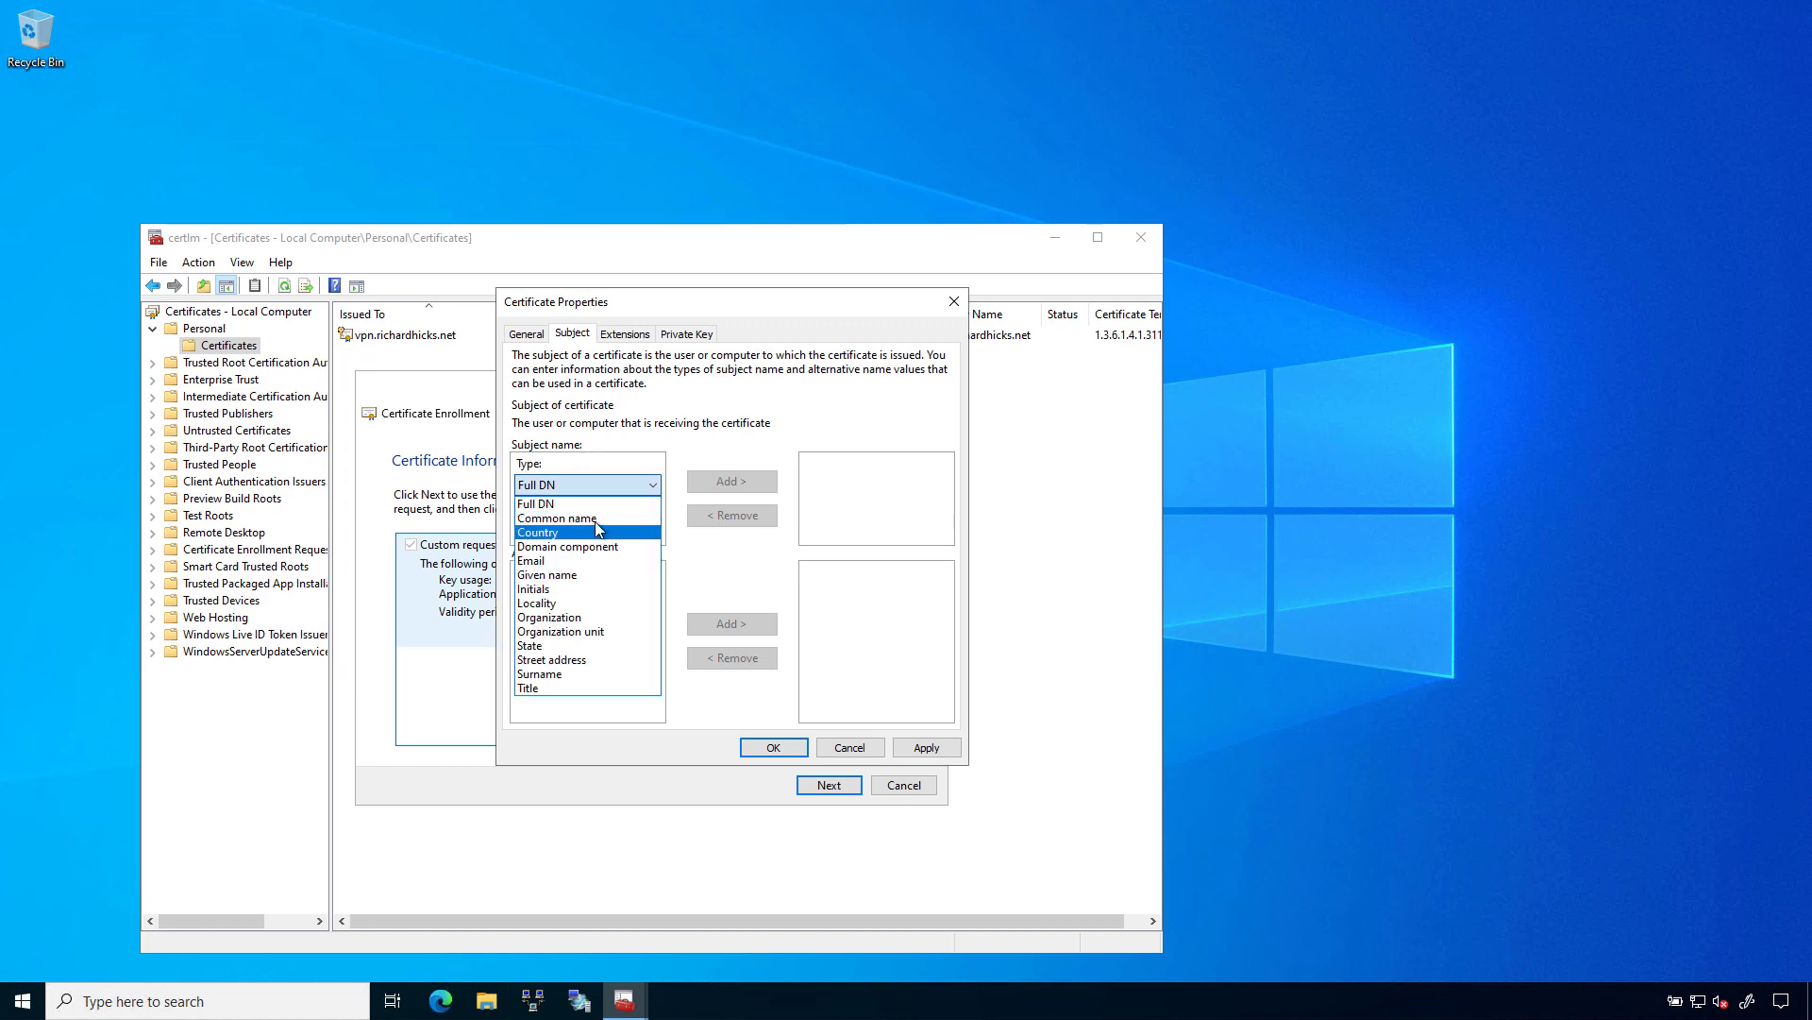
click(599, 518)
click(584, 526)
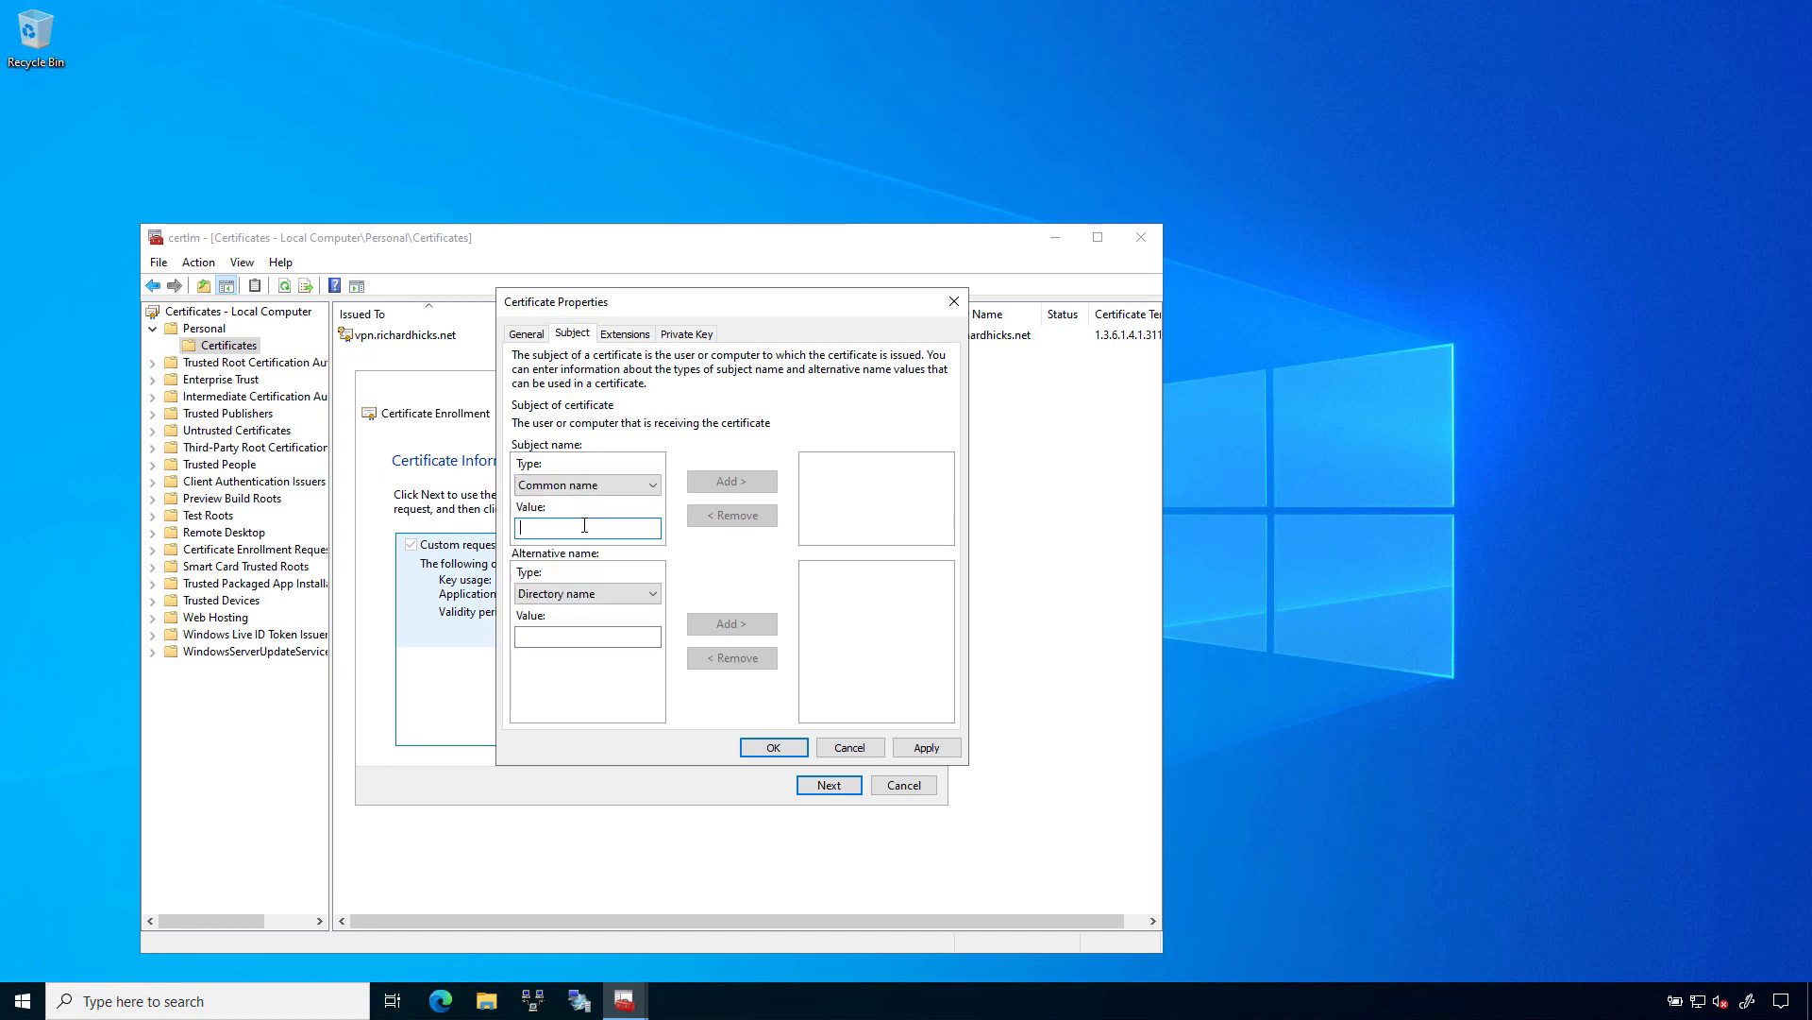
text(vpn.richardhicks.net)
double_click(584, 526)
key(ctrl+c)
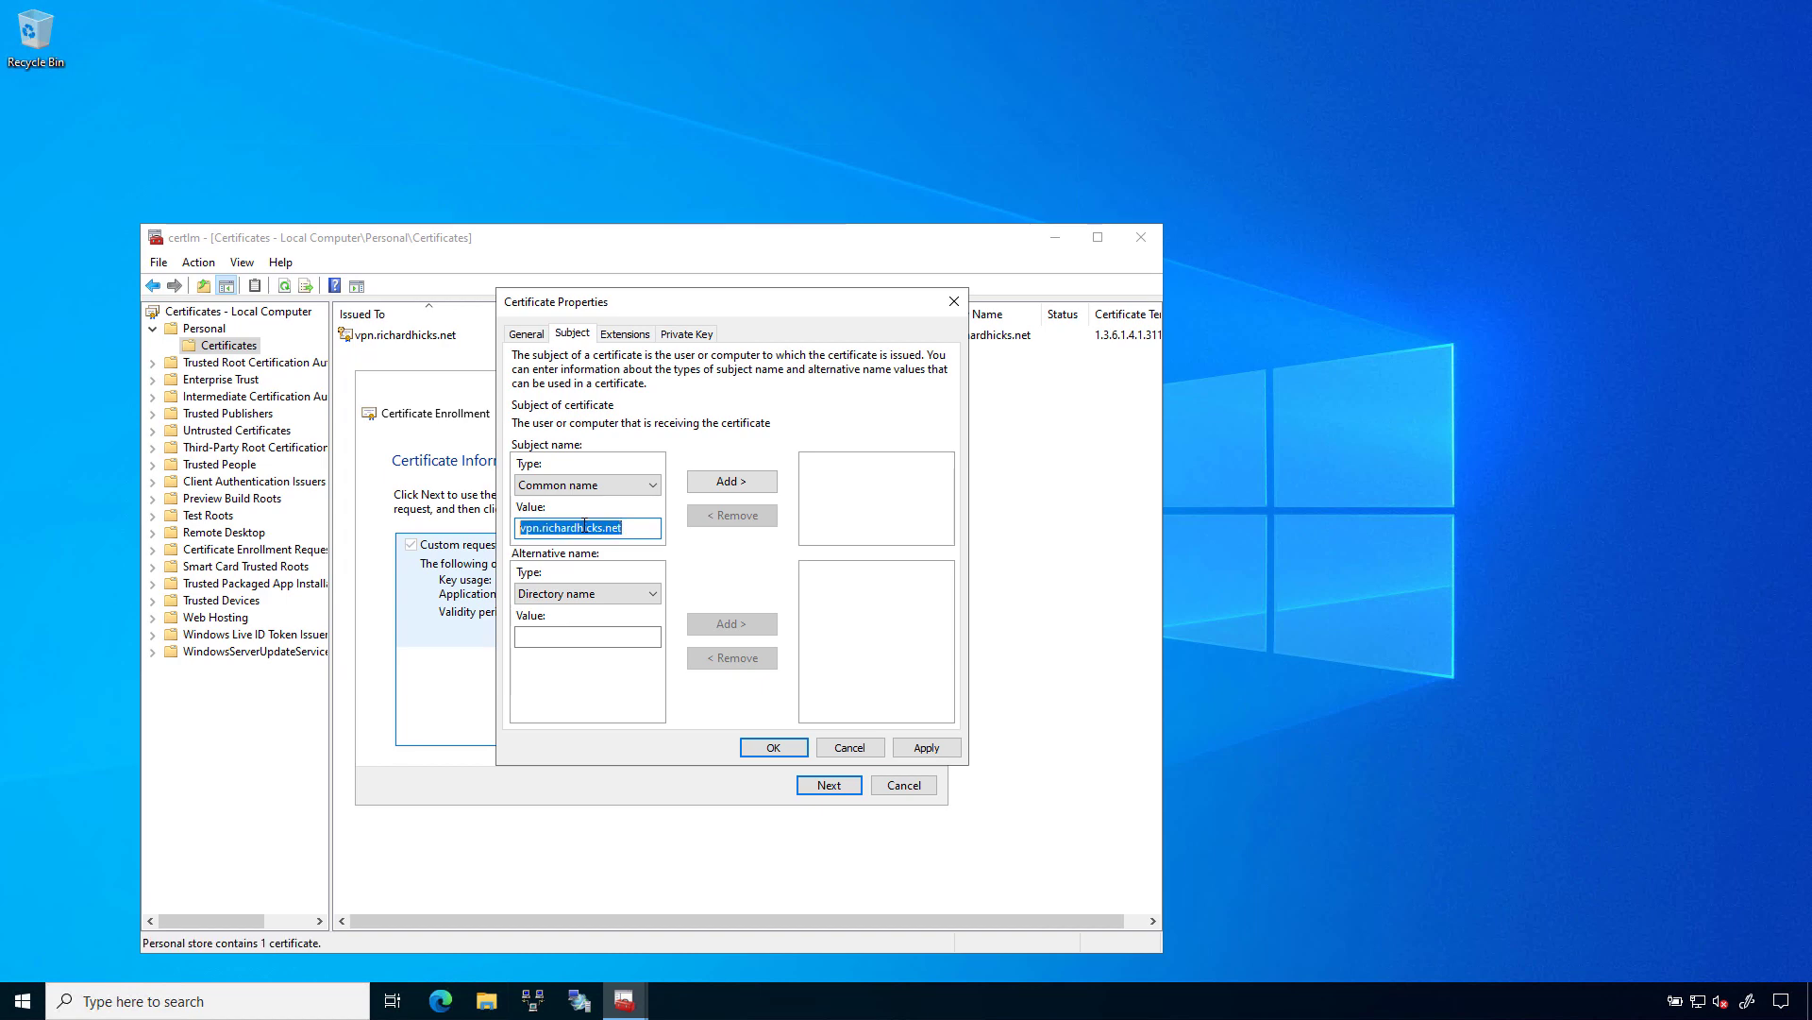
click(760, 484)
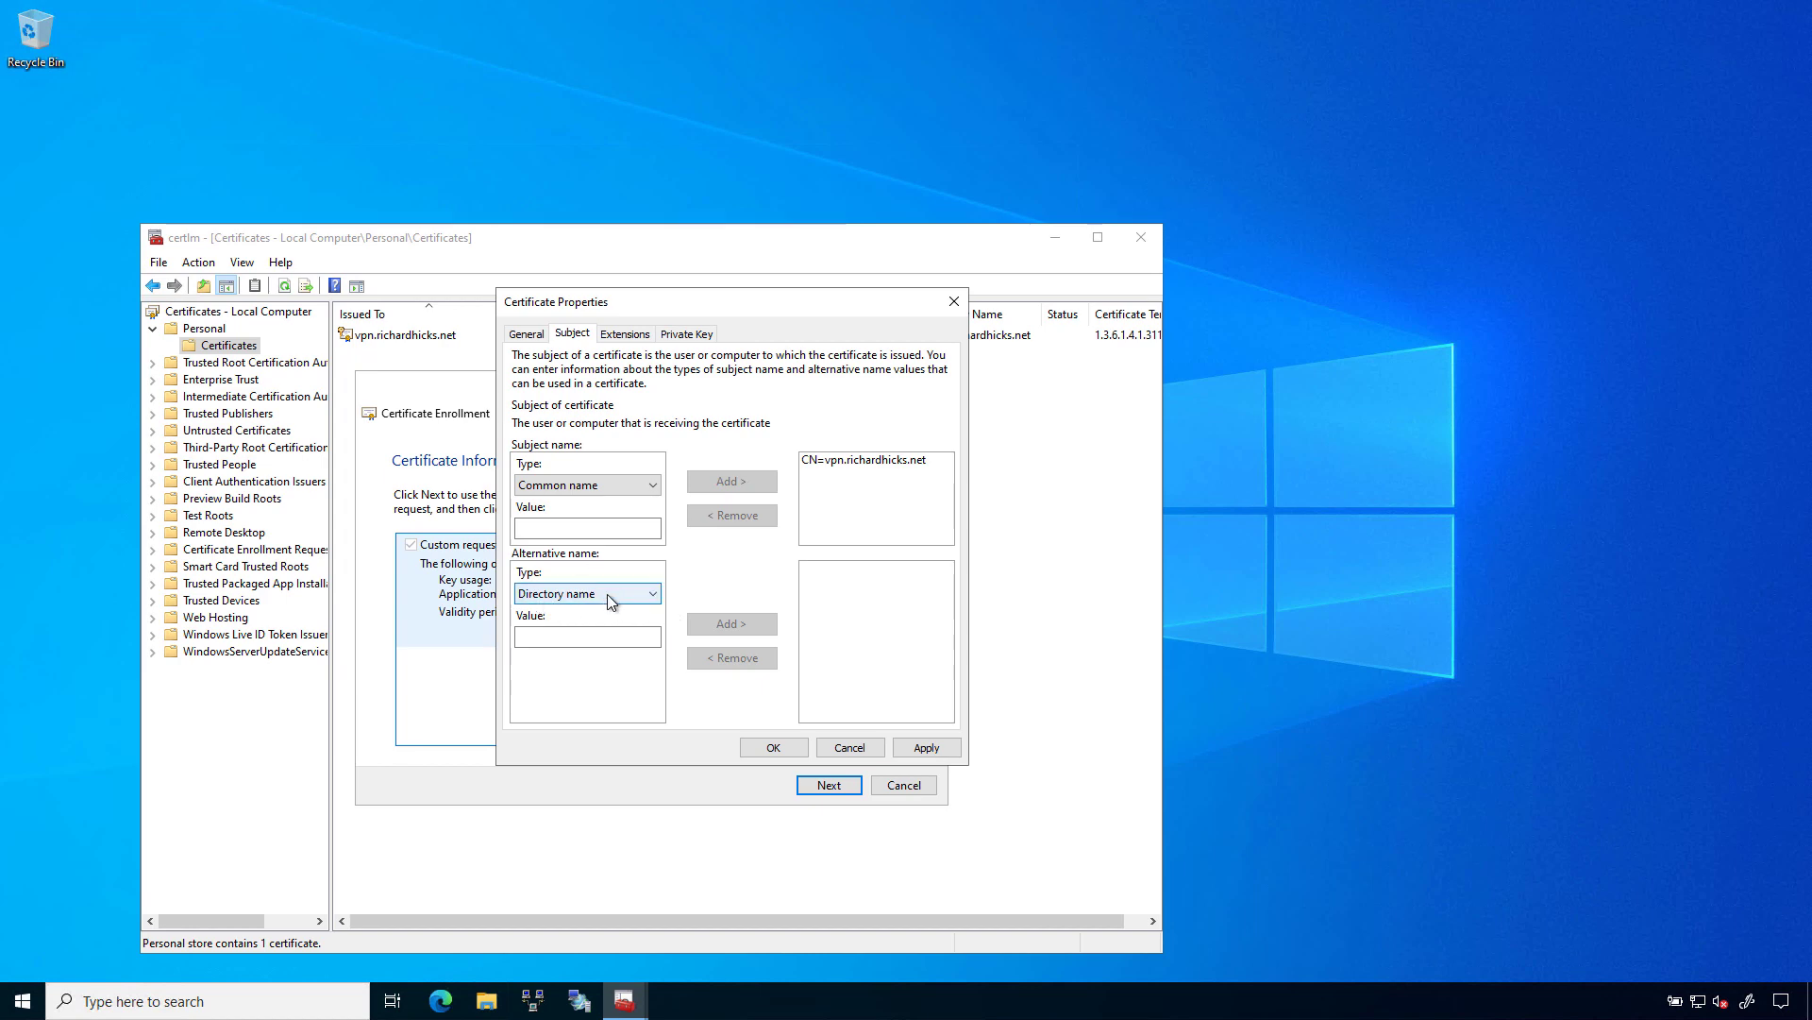
Add vpn.richardhicks.net as a DNS alternative name for the certificate subject
click(608, 593)
click(597, 626)
click(597, 640)
key(ctrl+v)
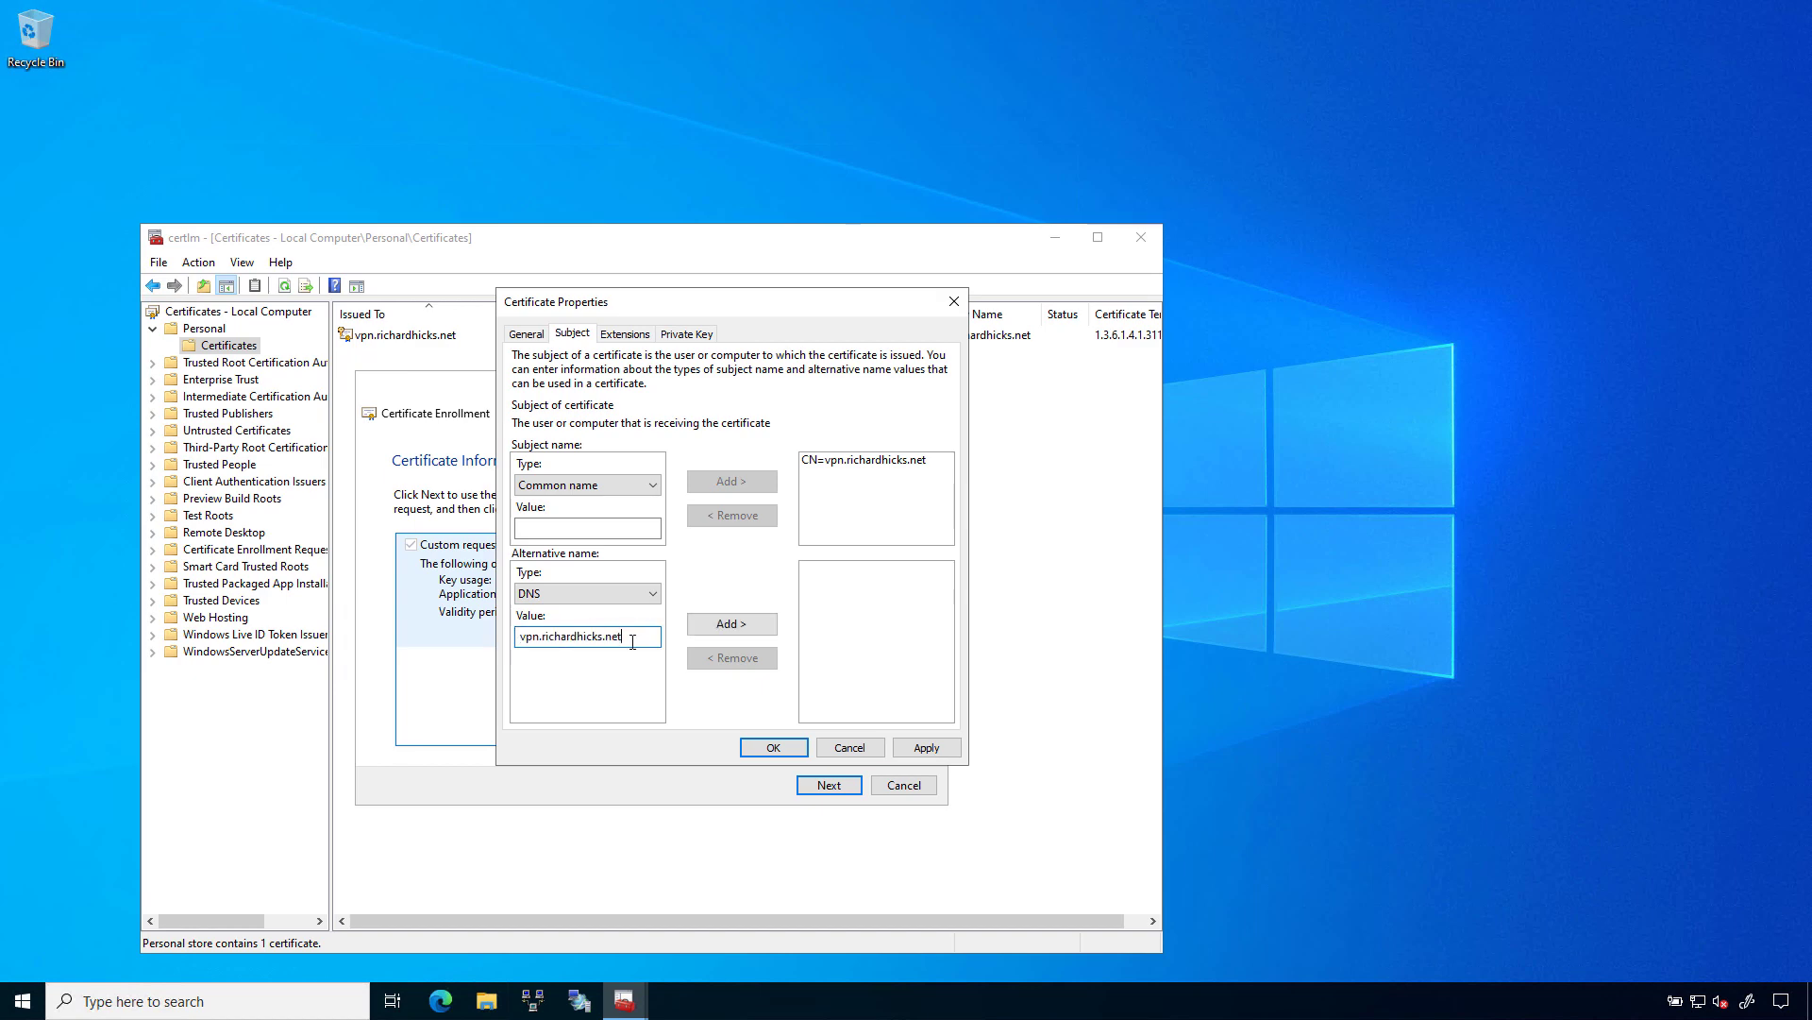
click(749, 623)
click(560, 638)
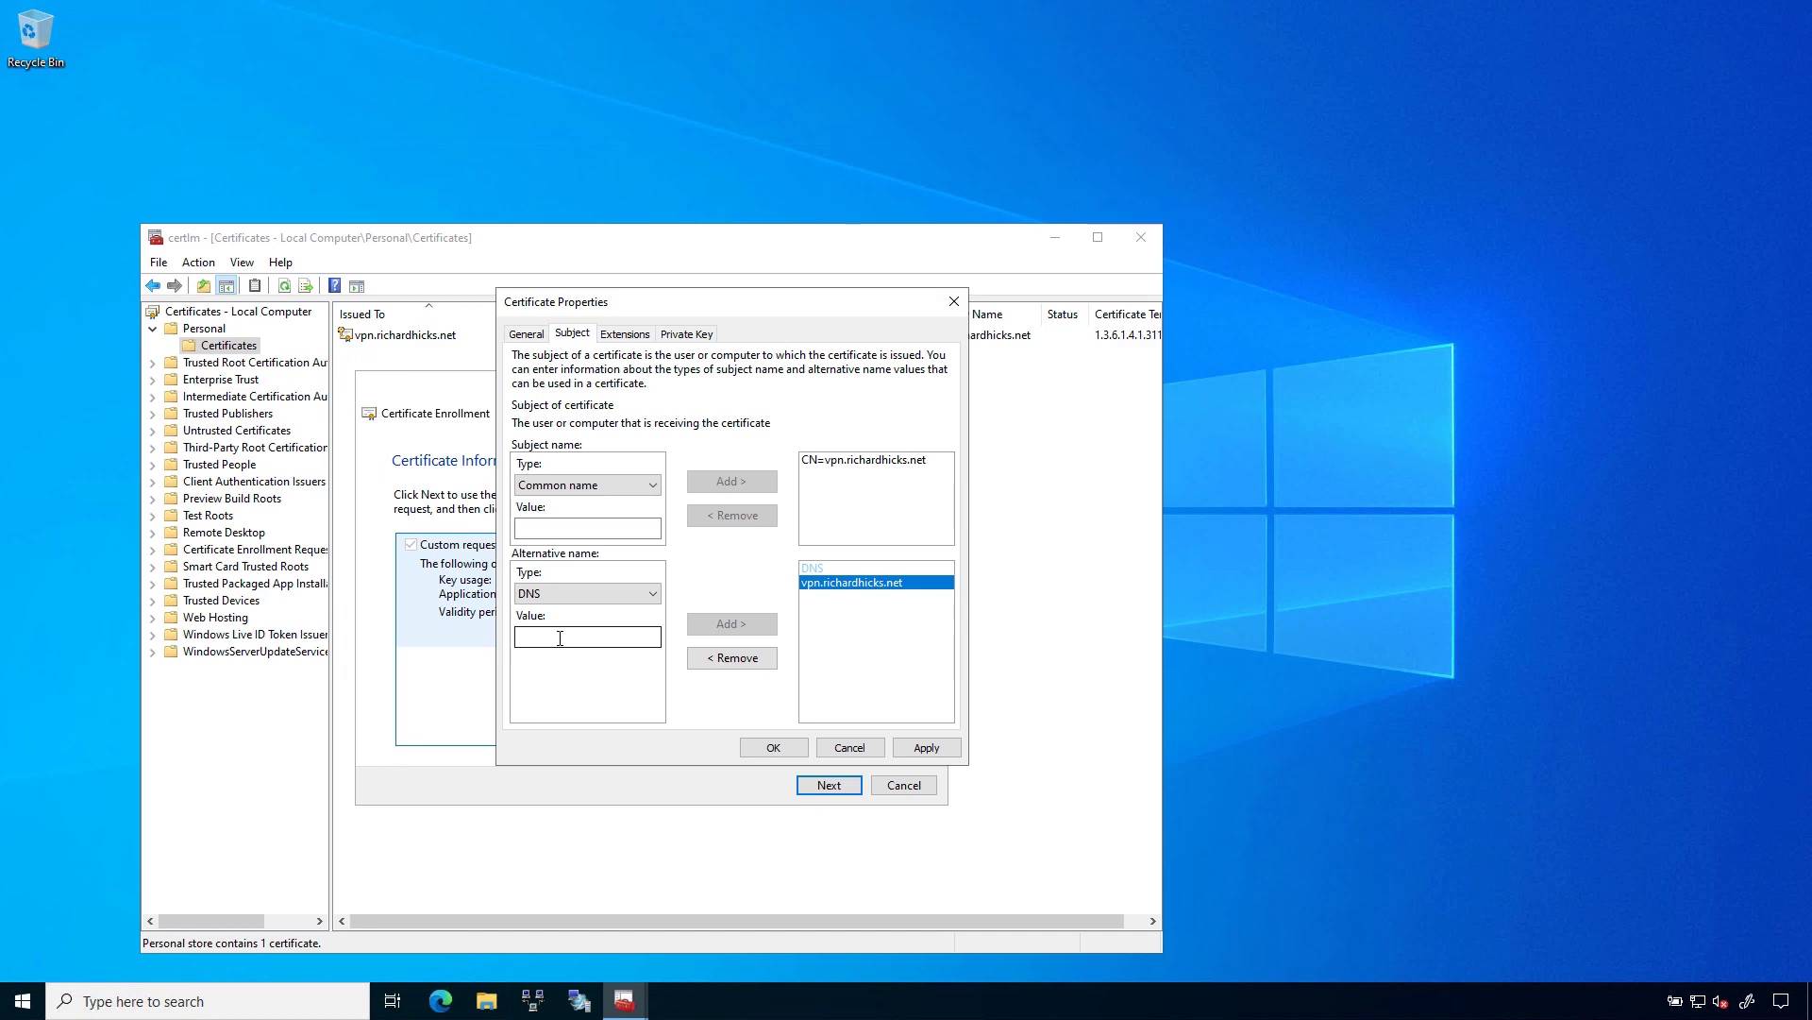
Add Server Authentication to the certificate's Extended Key Usage extension
click(625, 334)
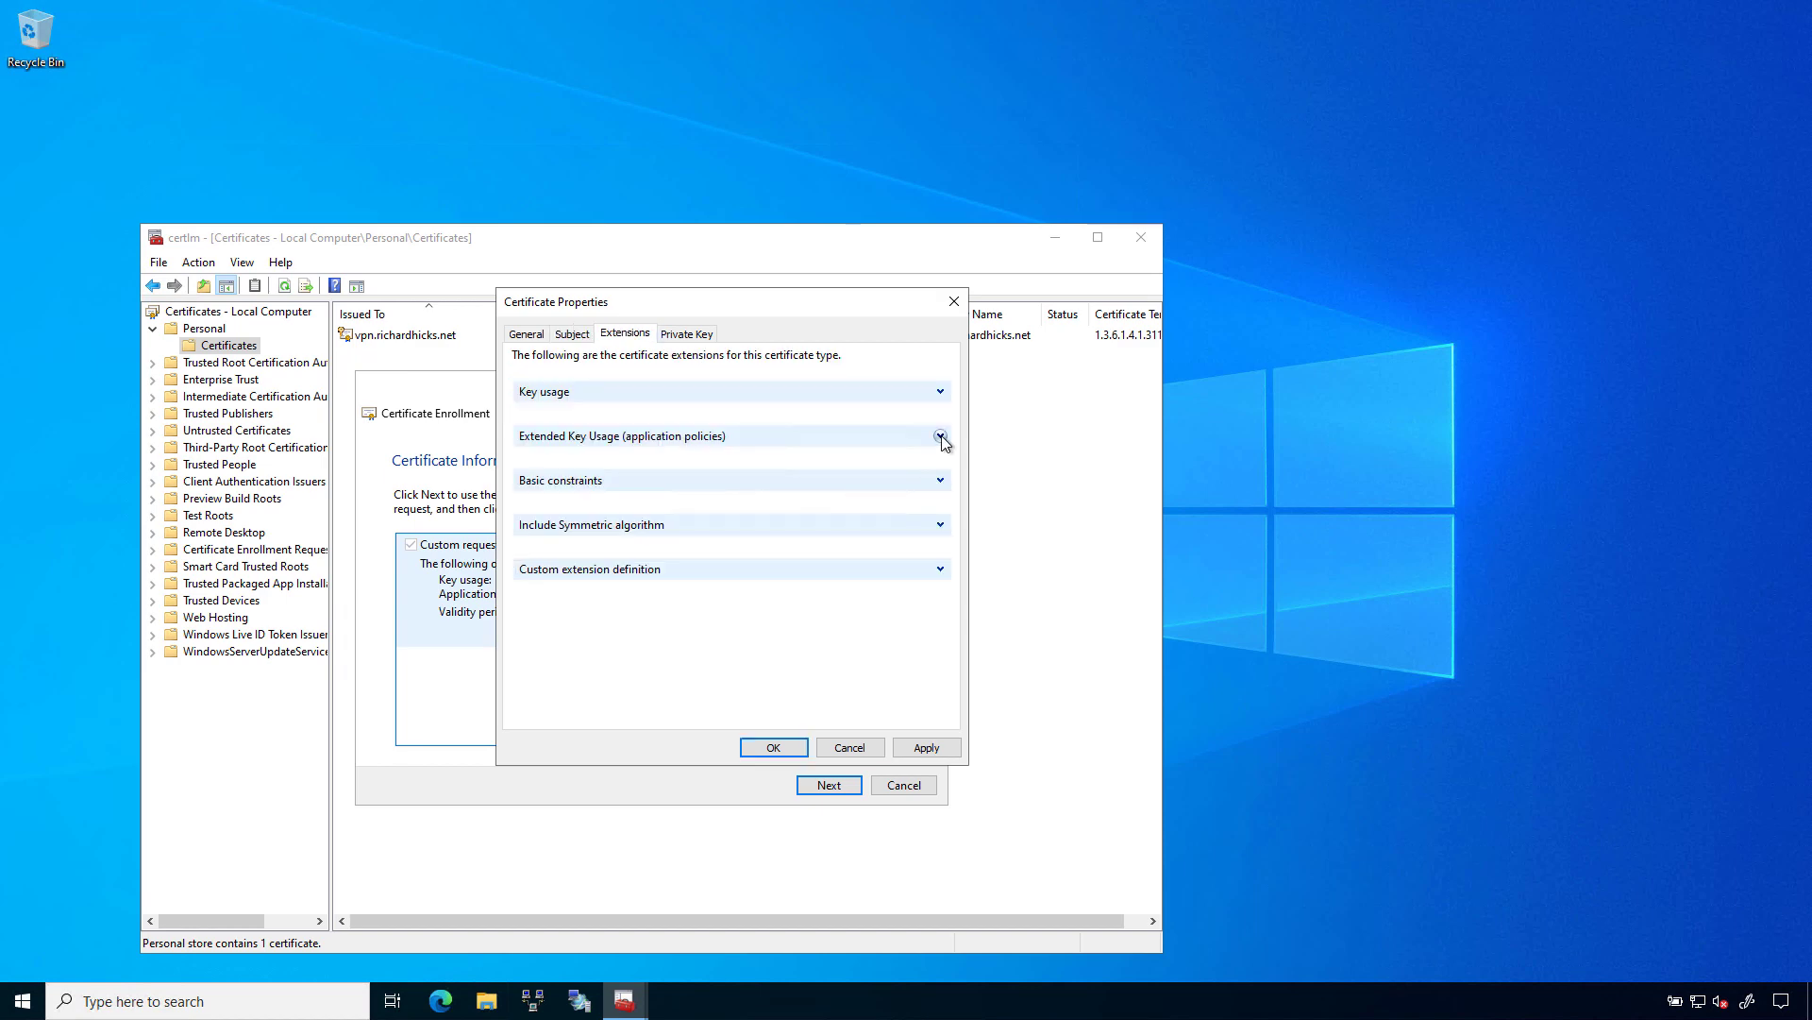
click(941, 437)
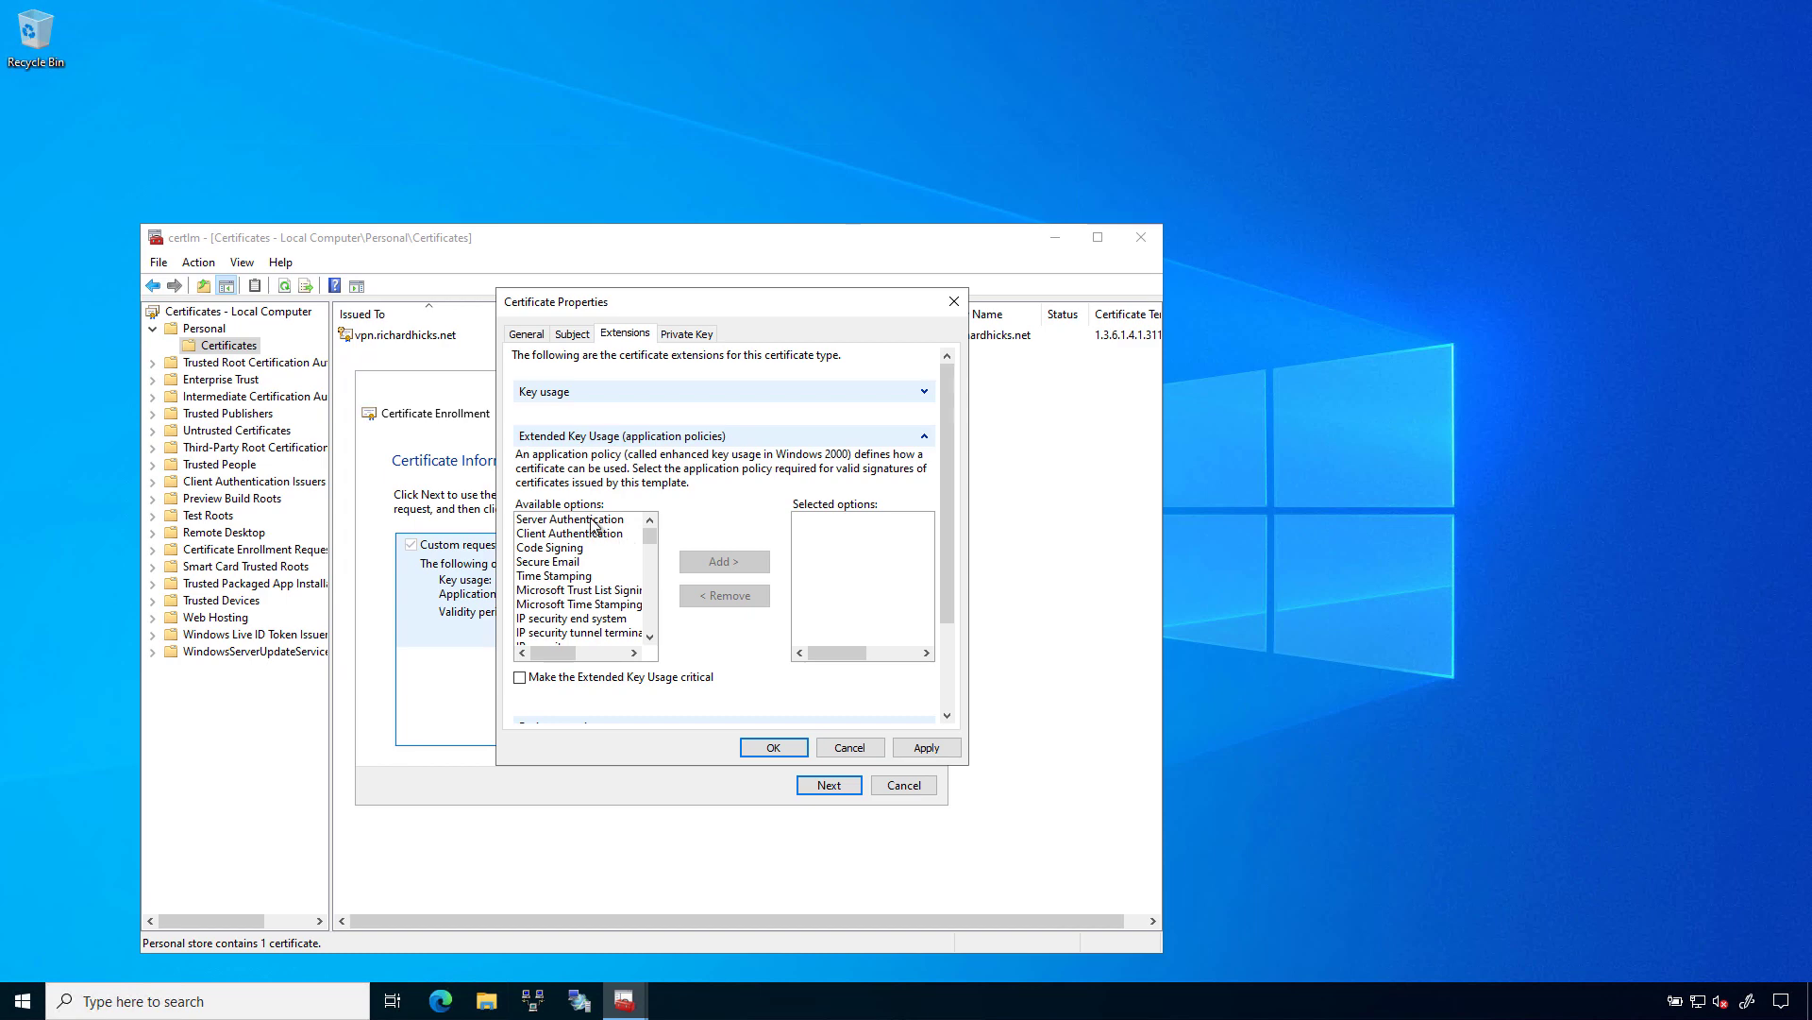
click(593, 521)
click(729, 563)
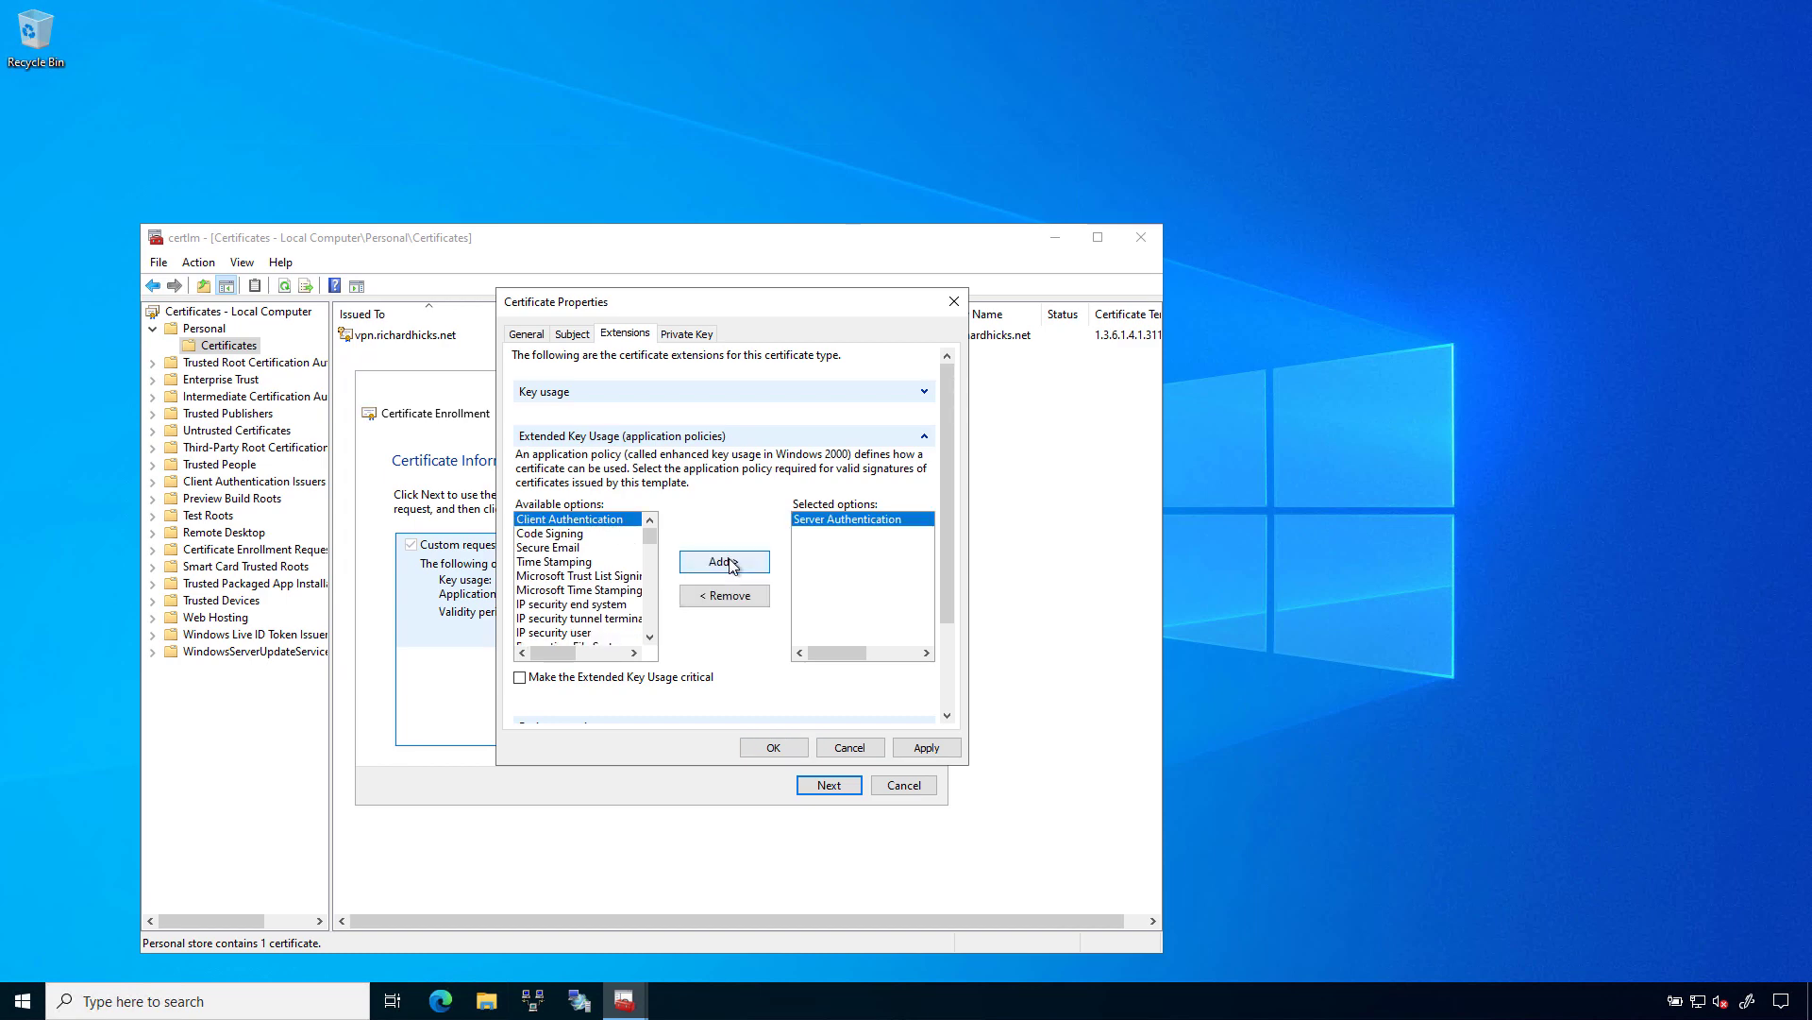
Replace the RSA cryptographic service provider with ECDSA_P256,Microsoft Software Key Storage Provider for the private key
click(697, 335)
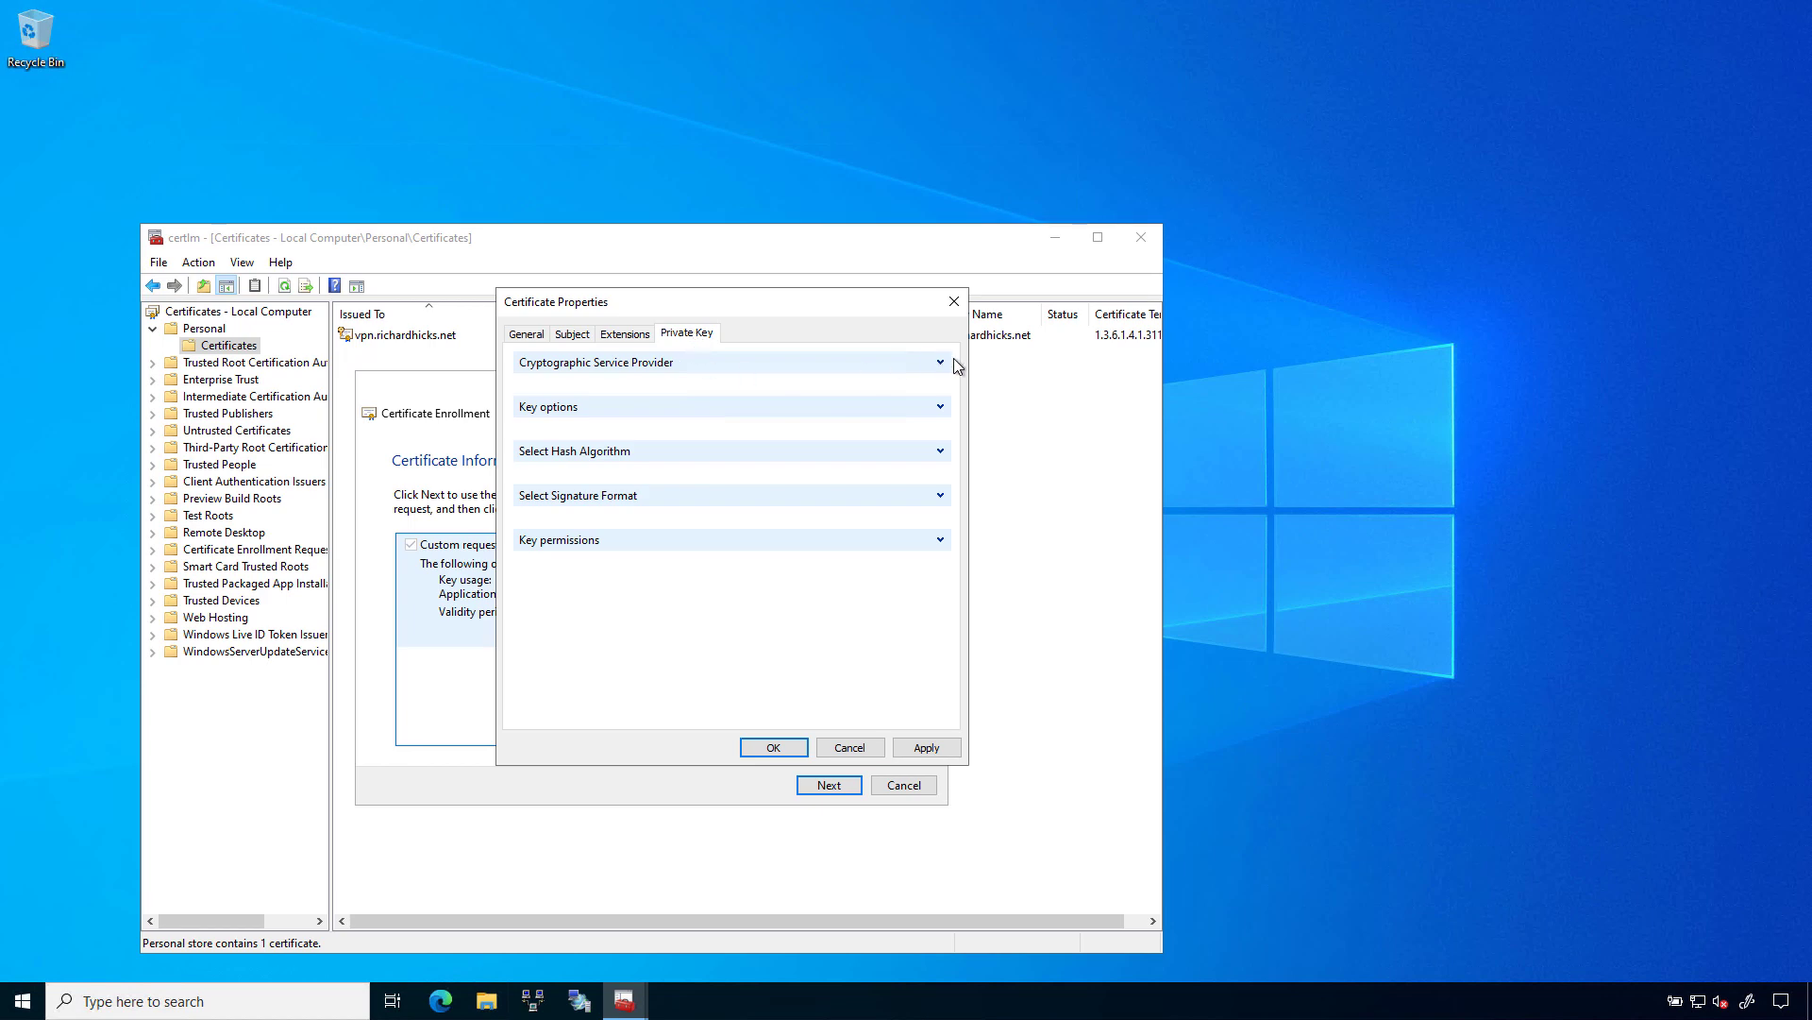
click(940, 364)
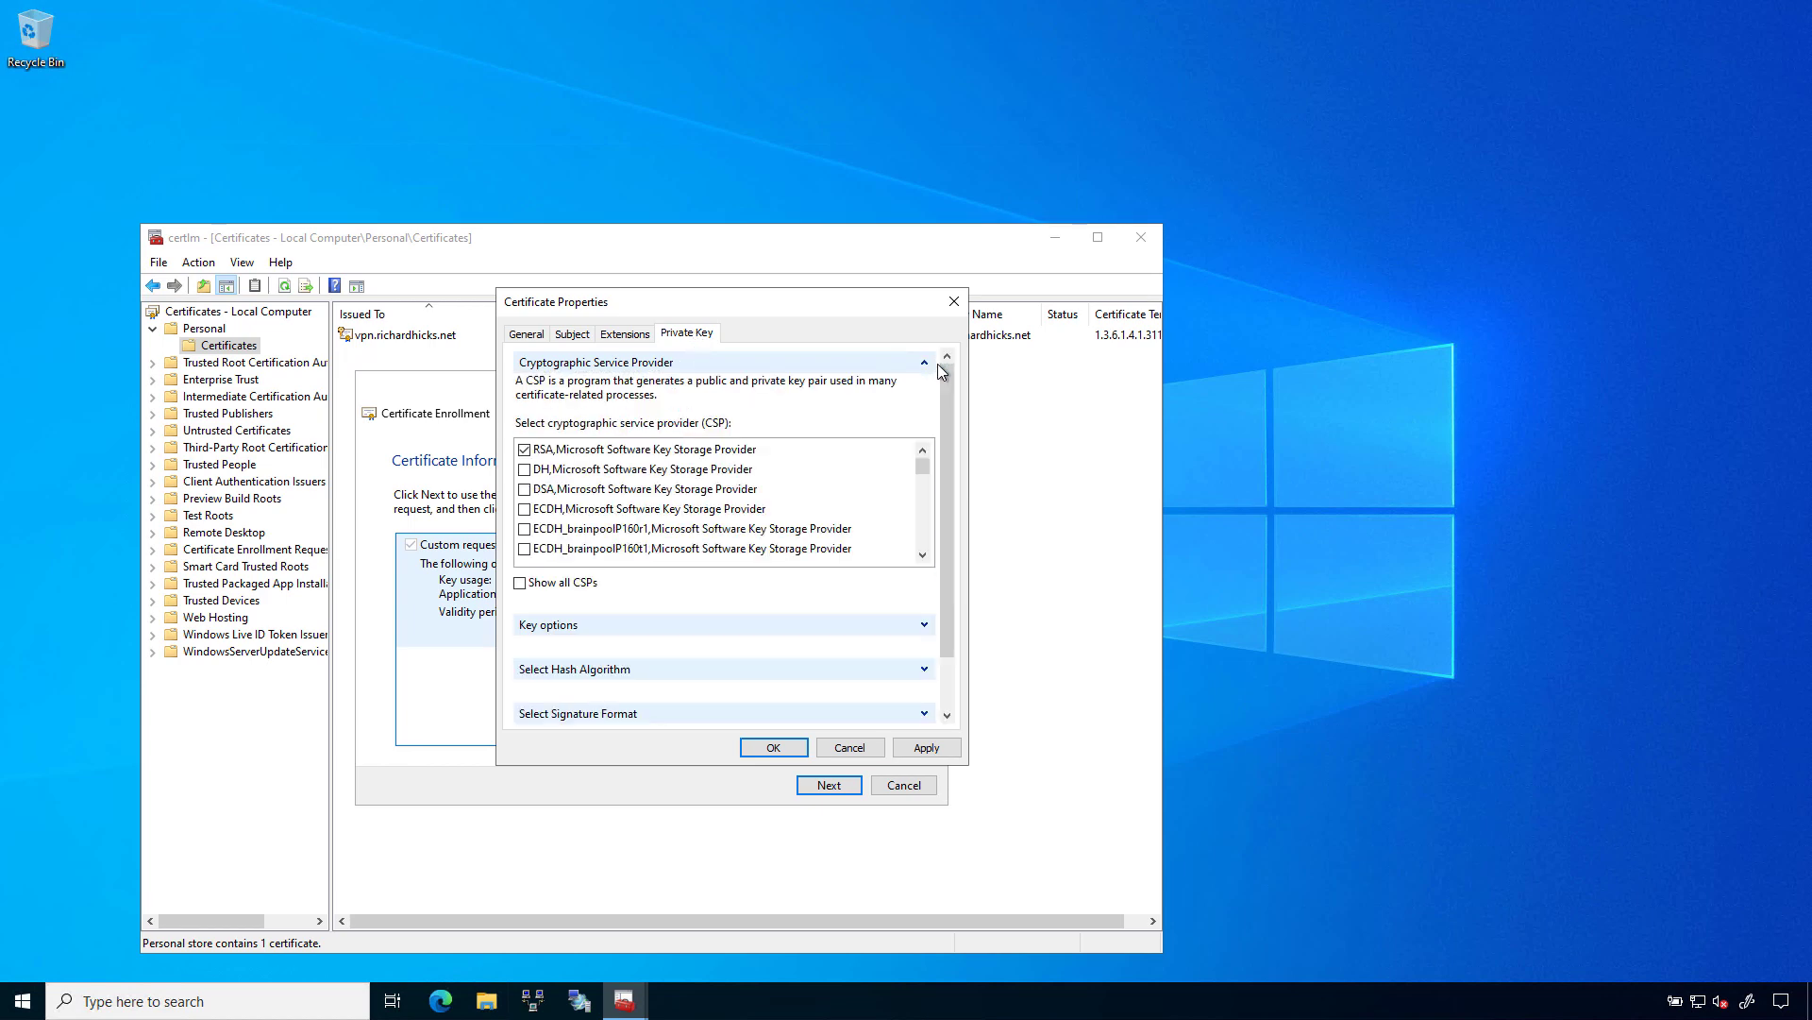
click(524, 451)
drag(923, 463, 928, 548)
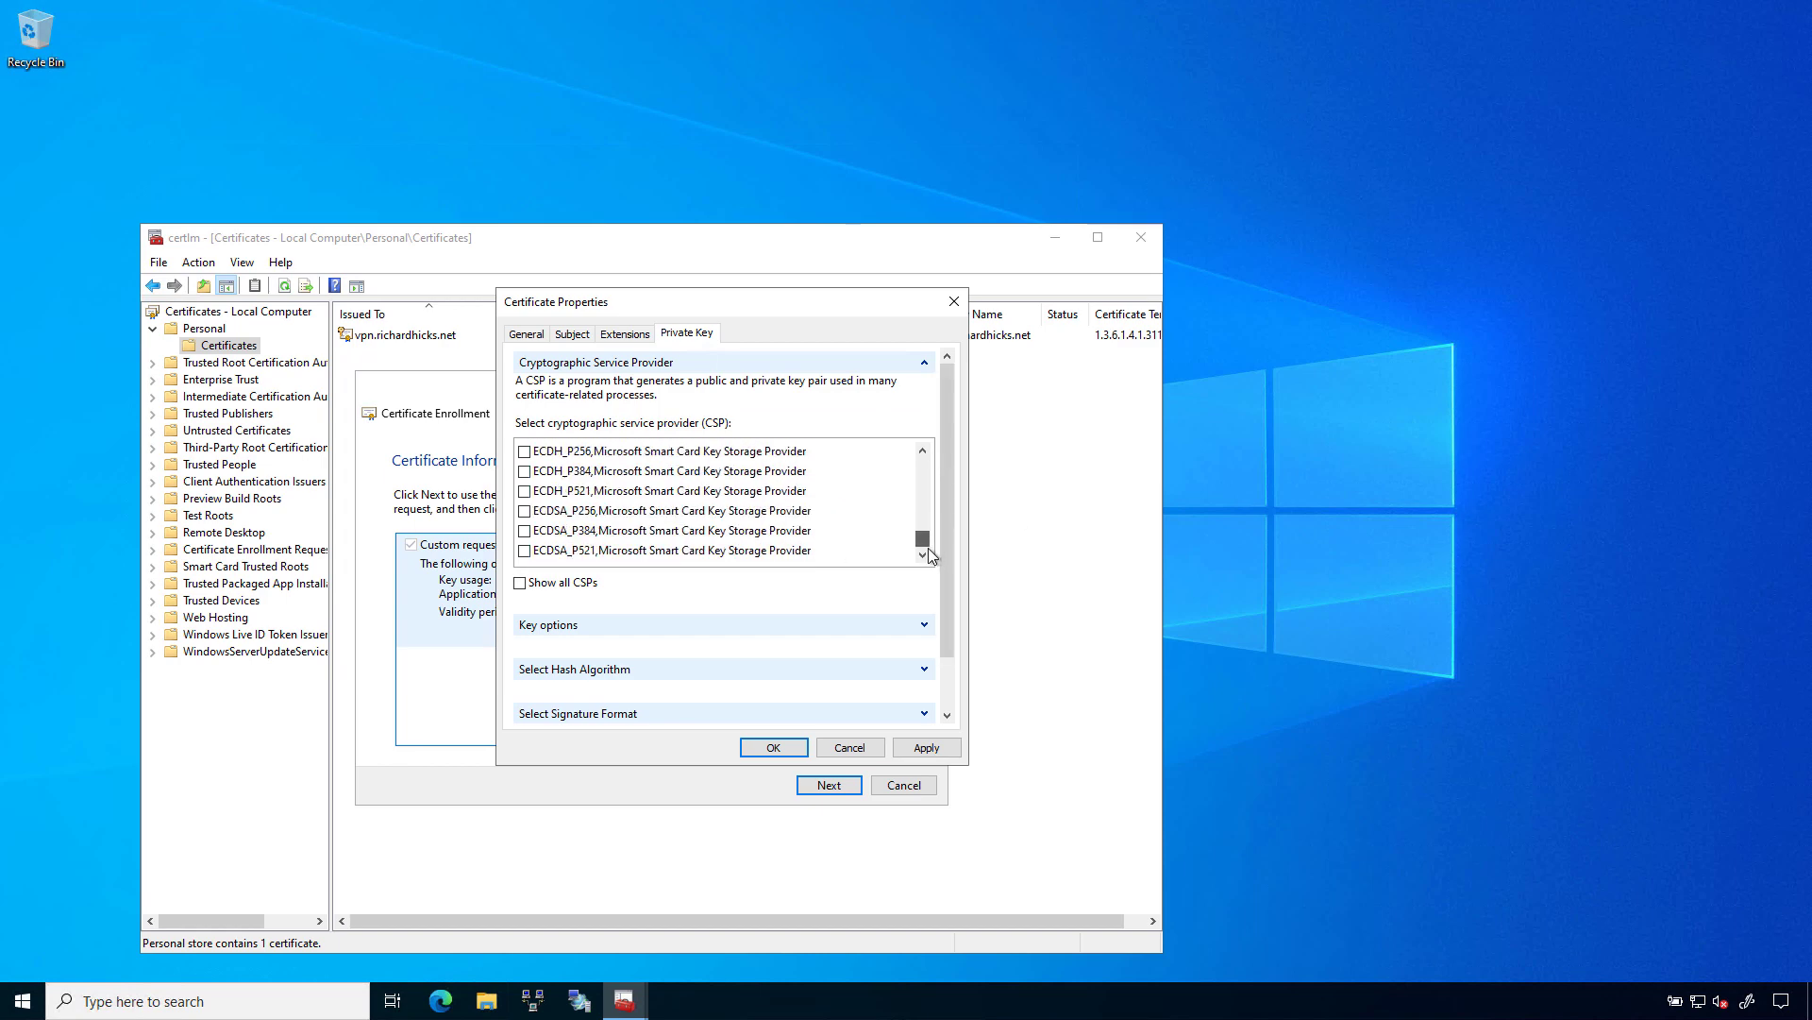
click(922, 453)
click(922, 453)
click(923, 454)
click(922, 453)
click(923, 453)
click(923, 453)
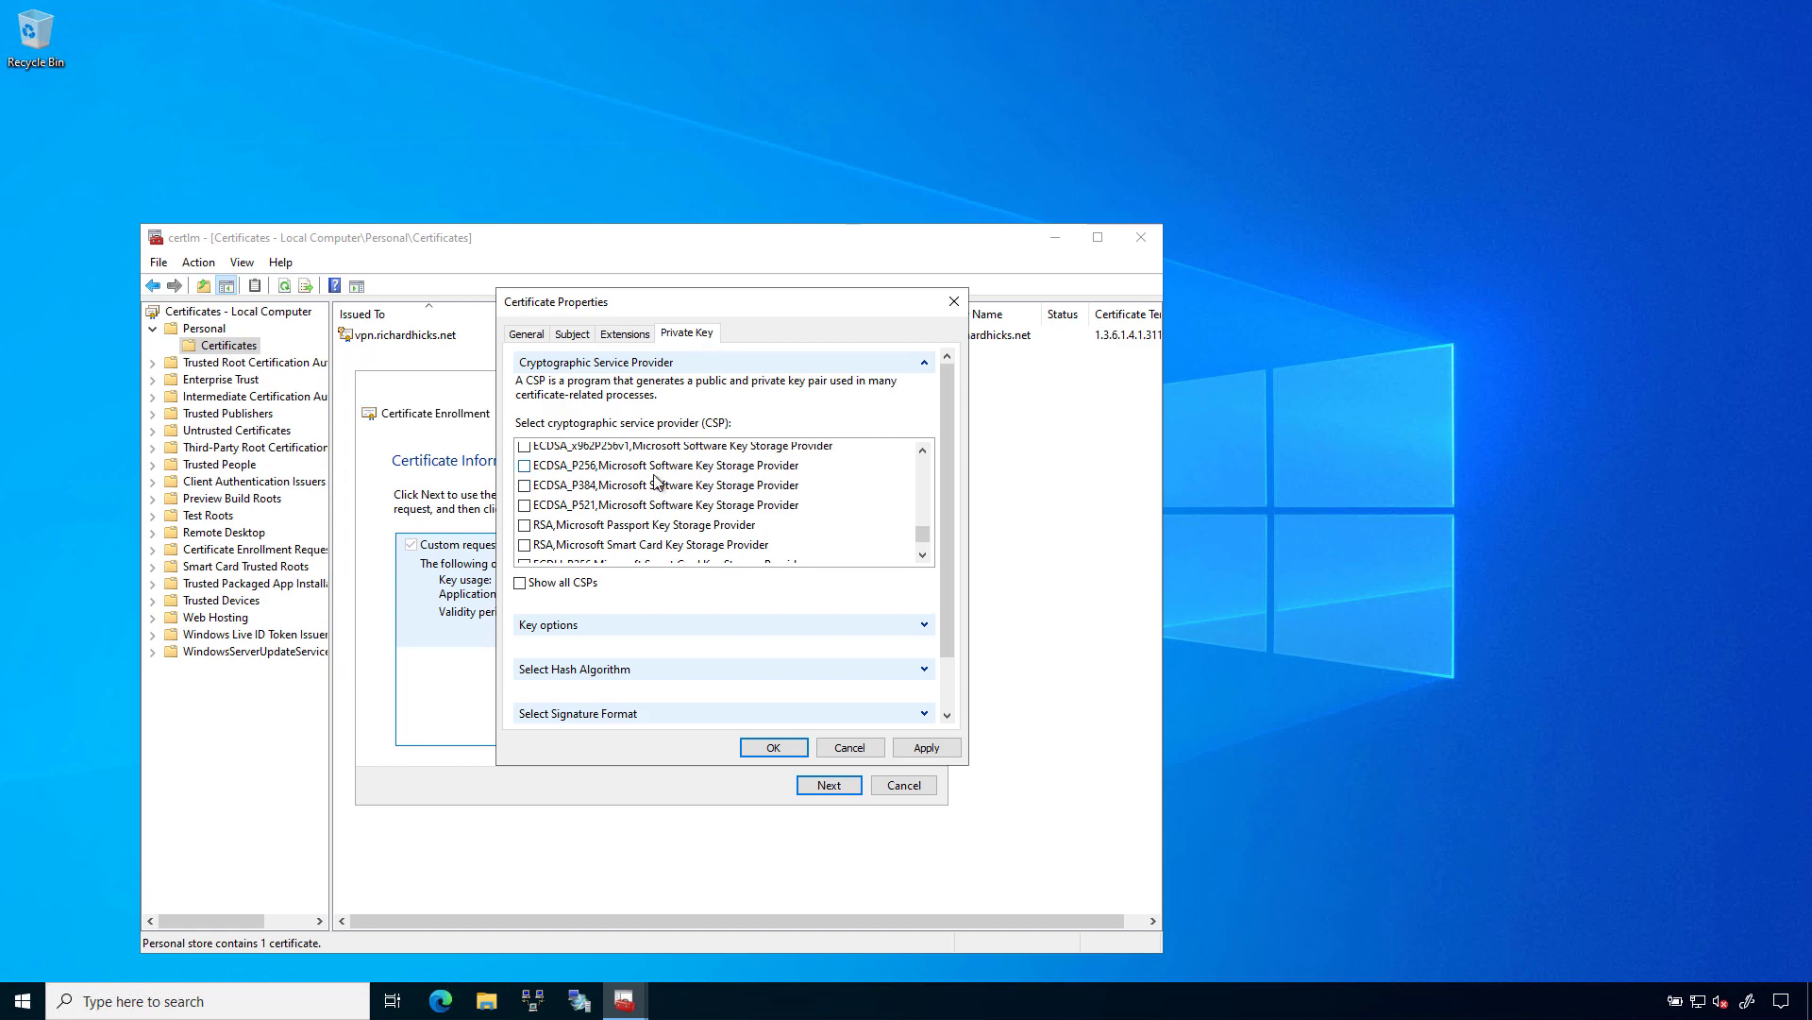
click(525, 466)
Make the private key exportable and accept the certificate properties
scroll(953, 642, down, 1)
click(926, 591)
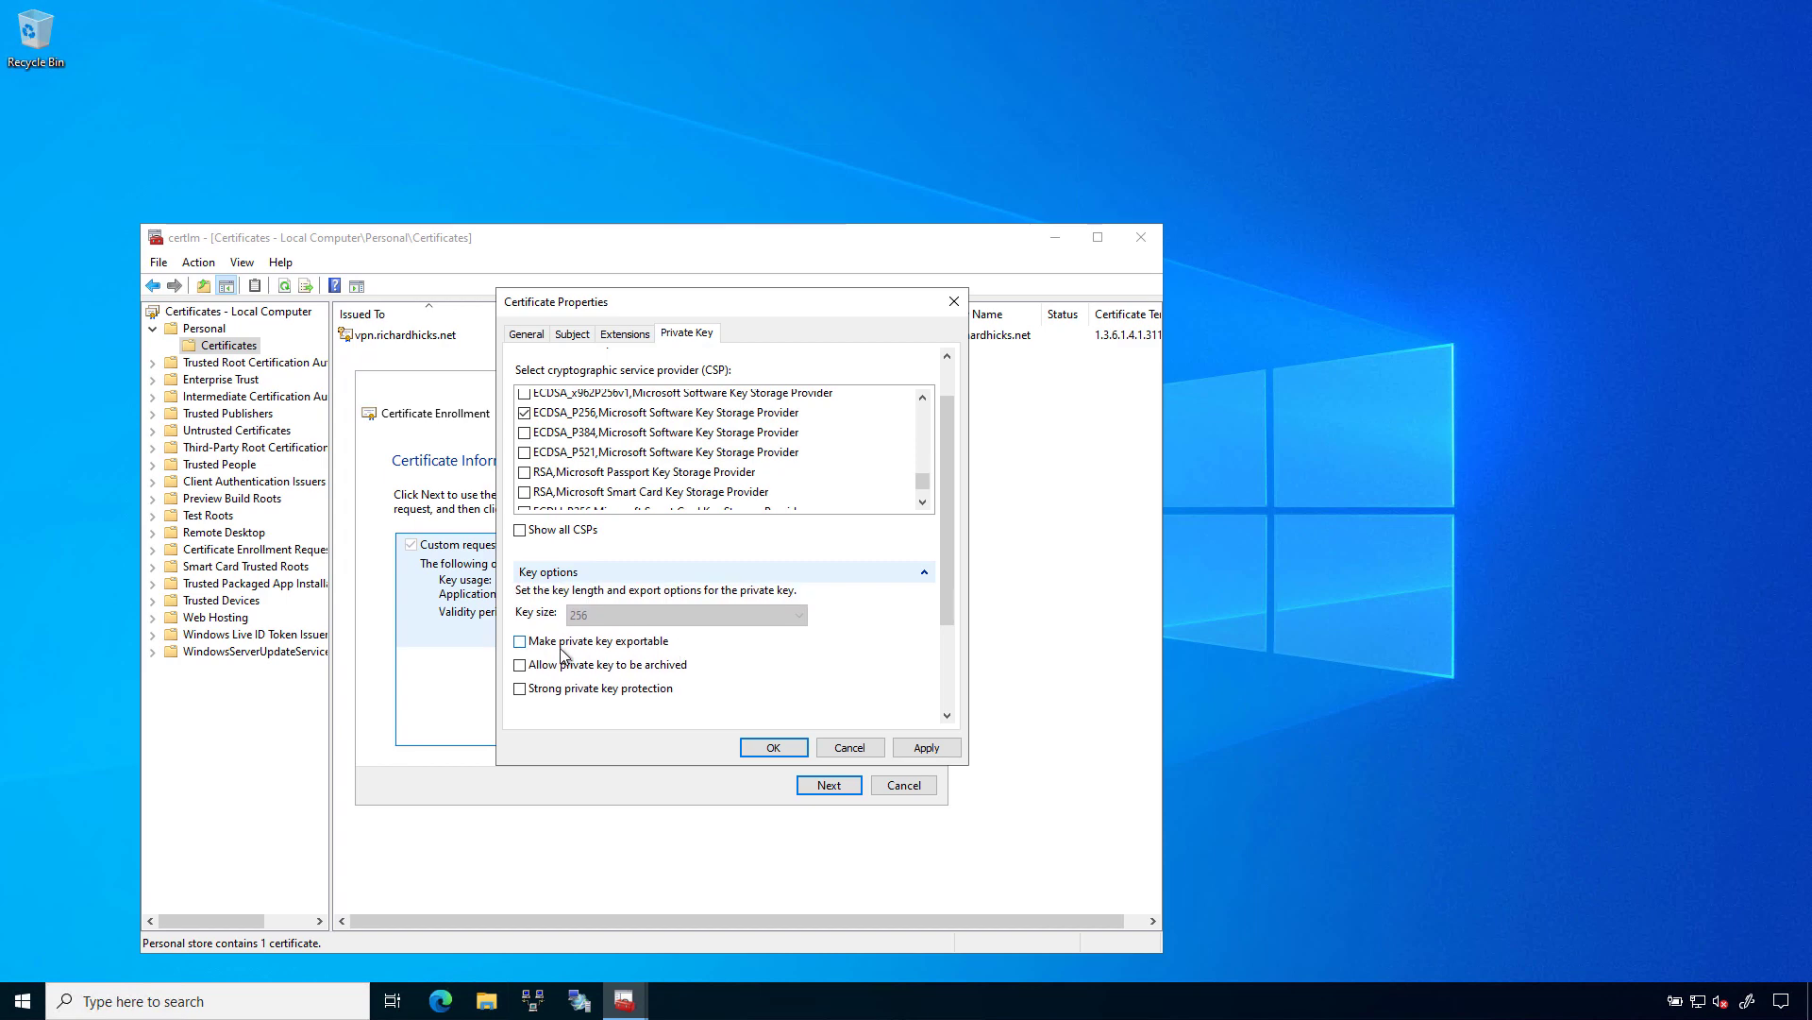
click(523, 645)
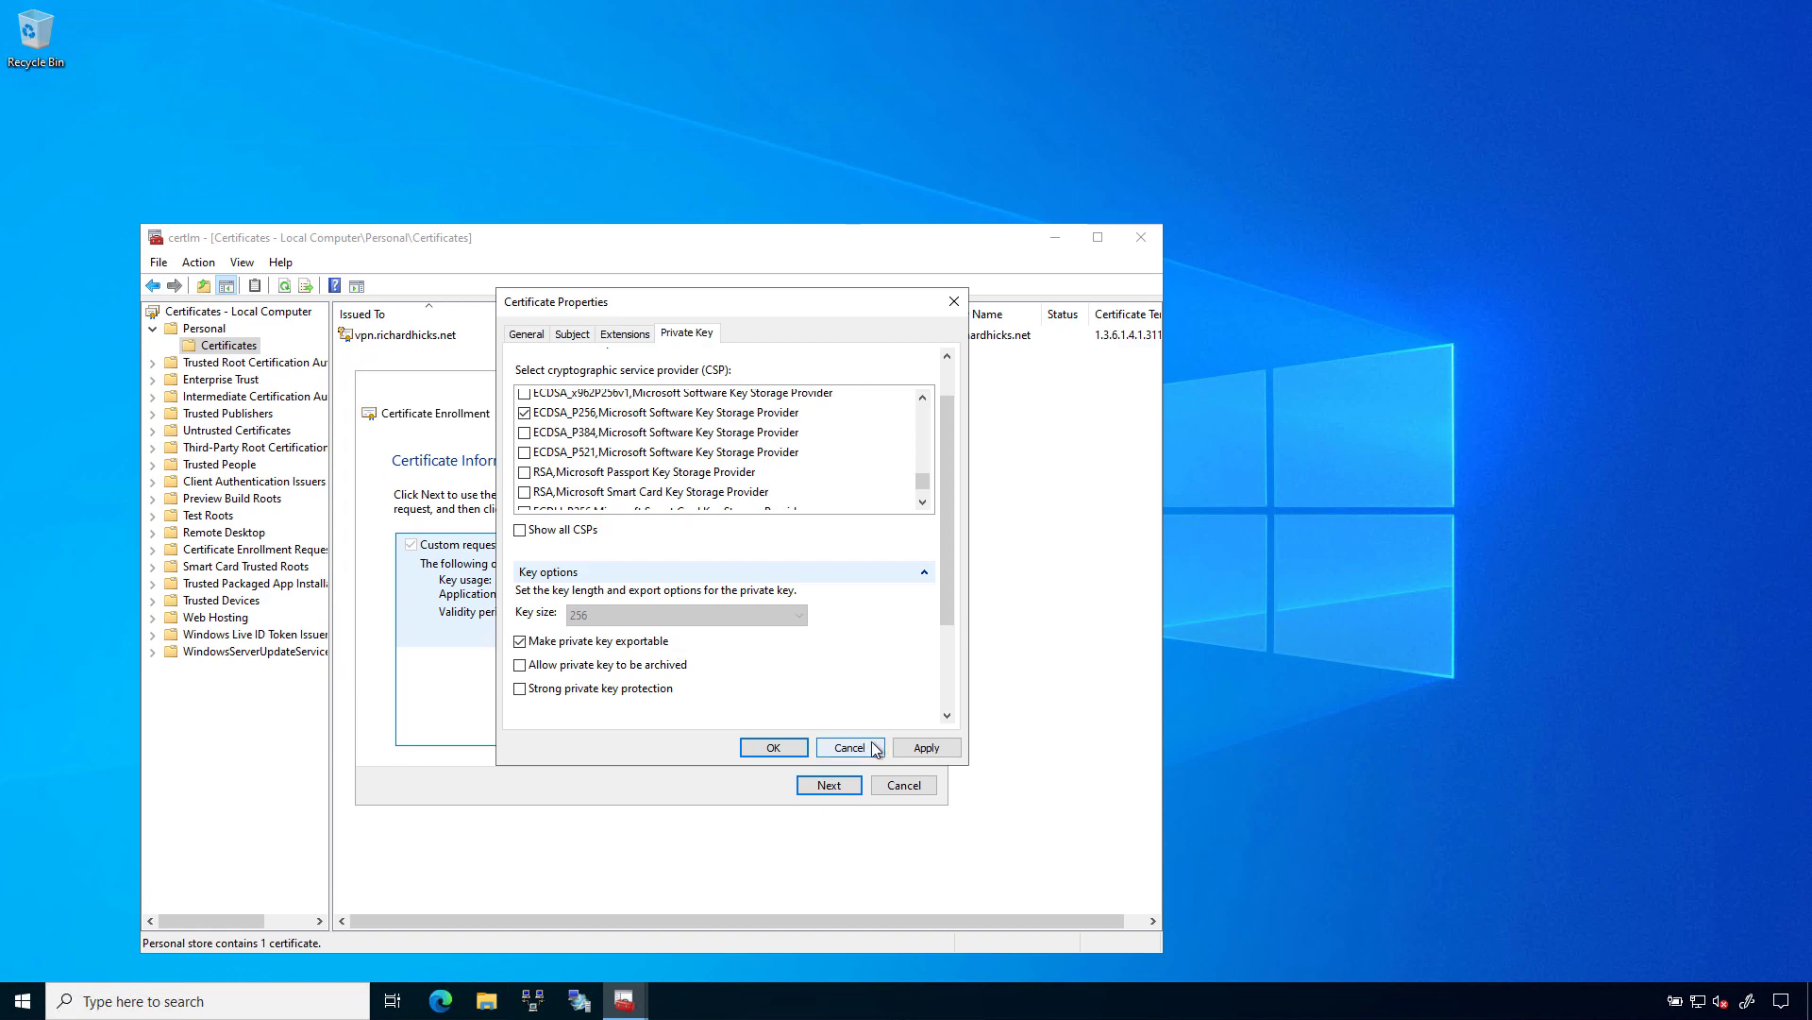
click(774, 747)
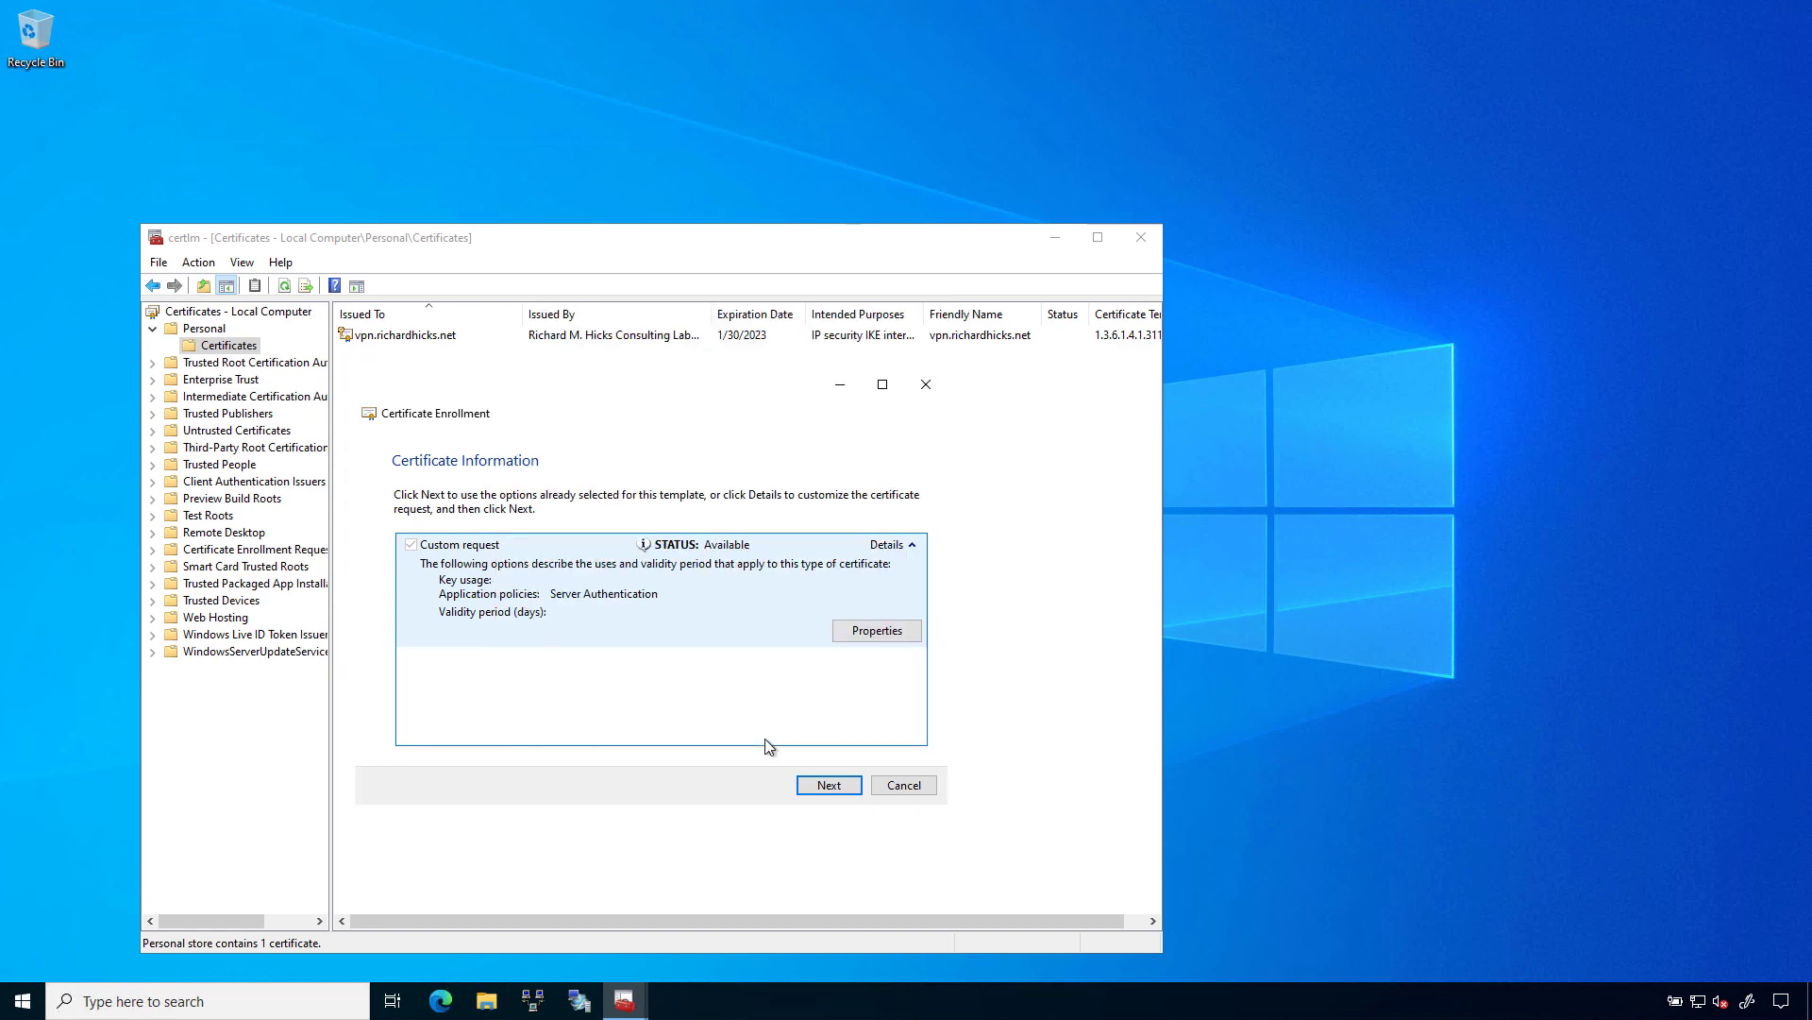
Save the offline certificate request to the Desktop as vpn.csr, finish the enrollment and close the certificate manager
click(827, 787)
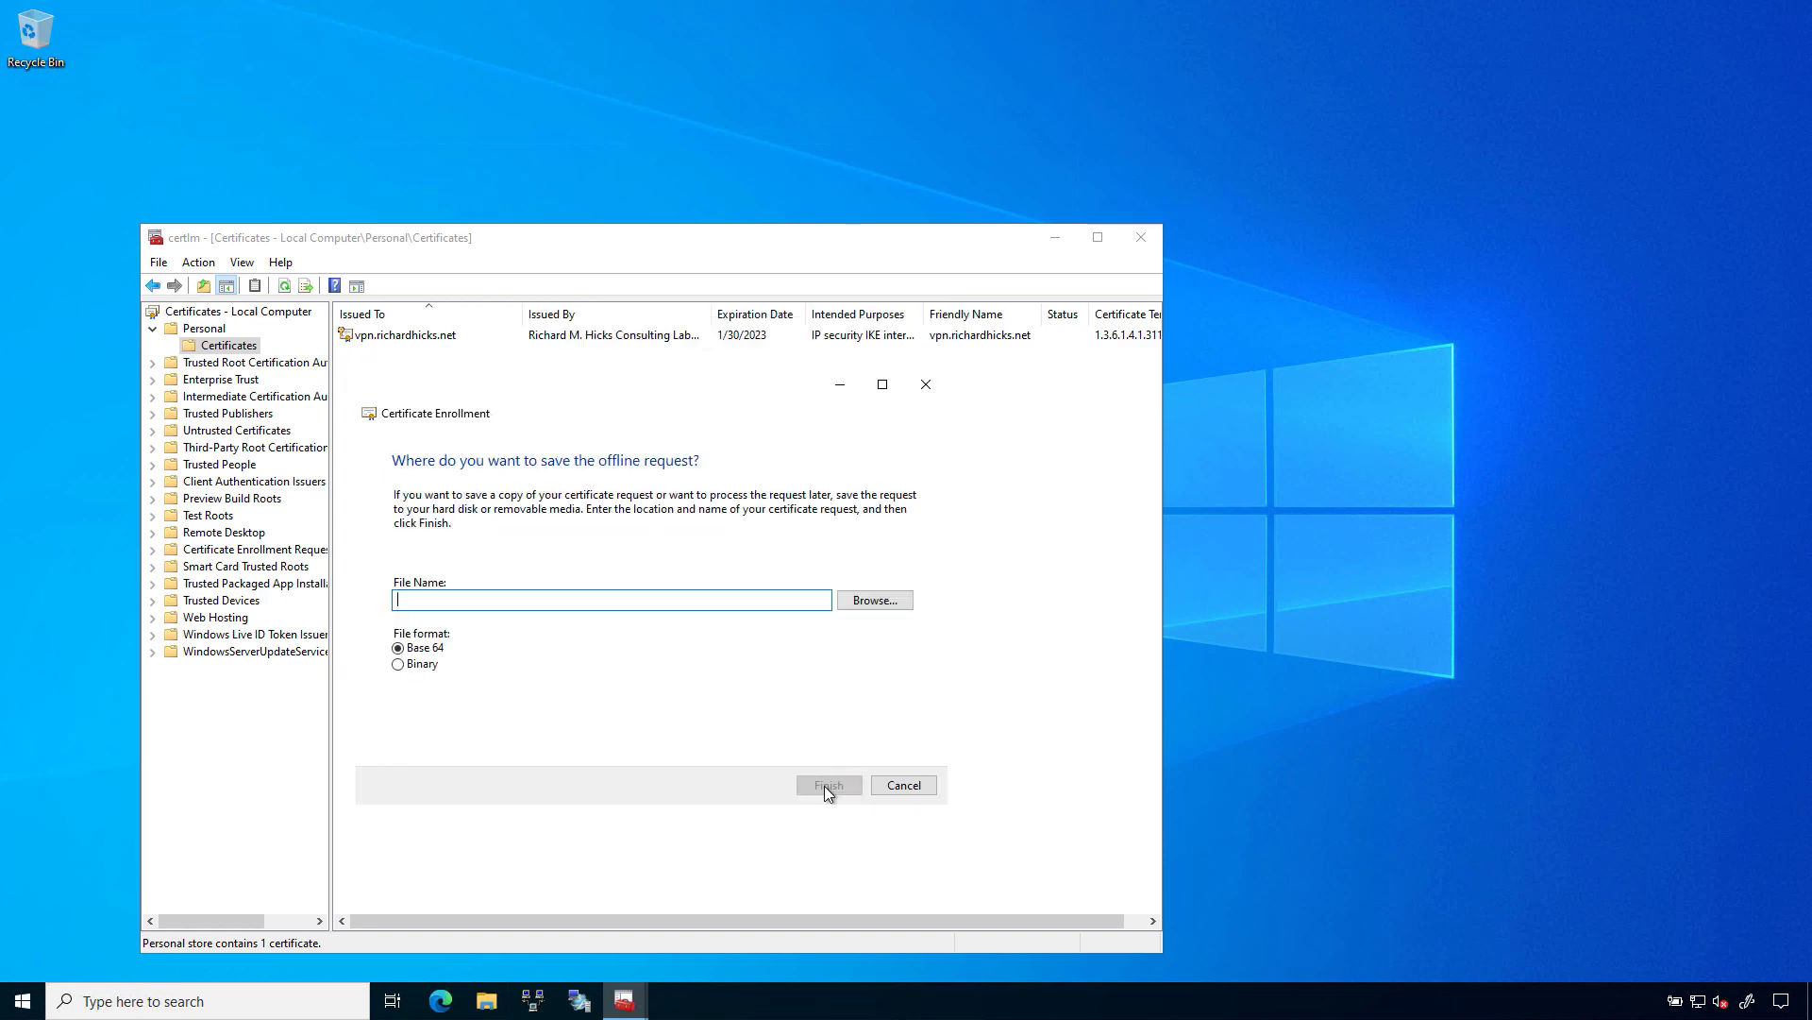
click(888, 605)
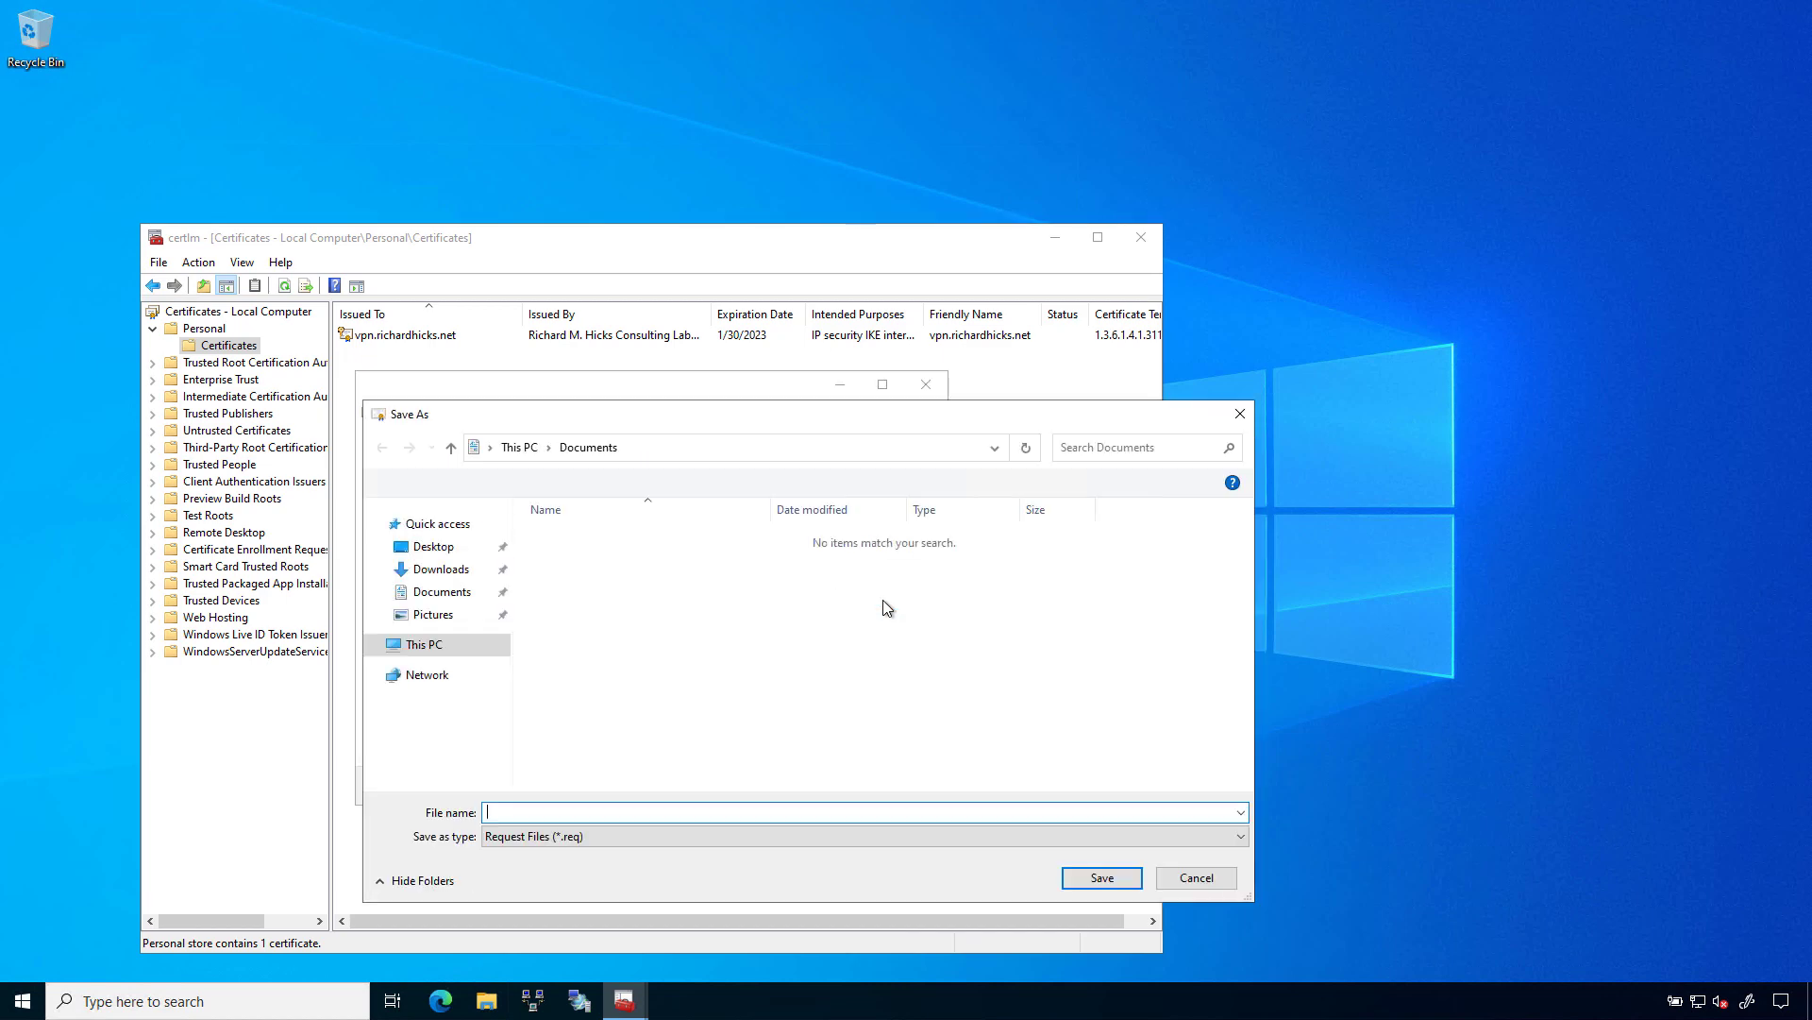
click(435, 548)
click(584, 809)
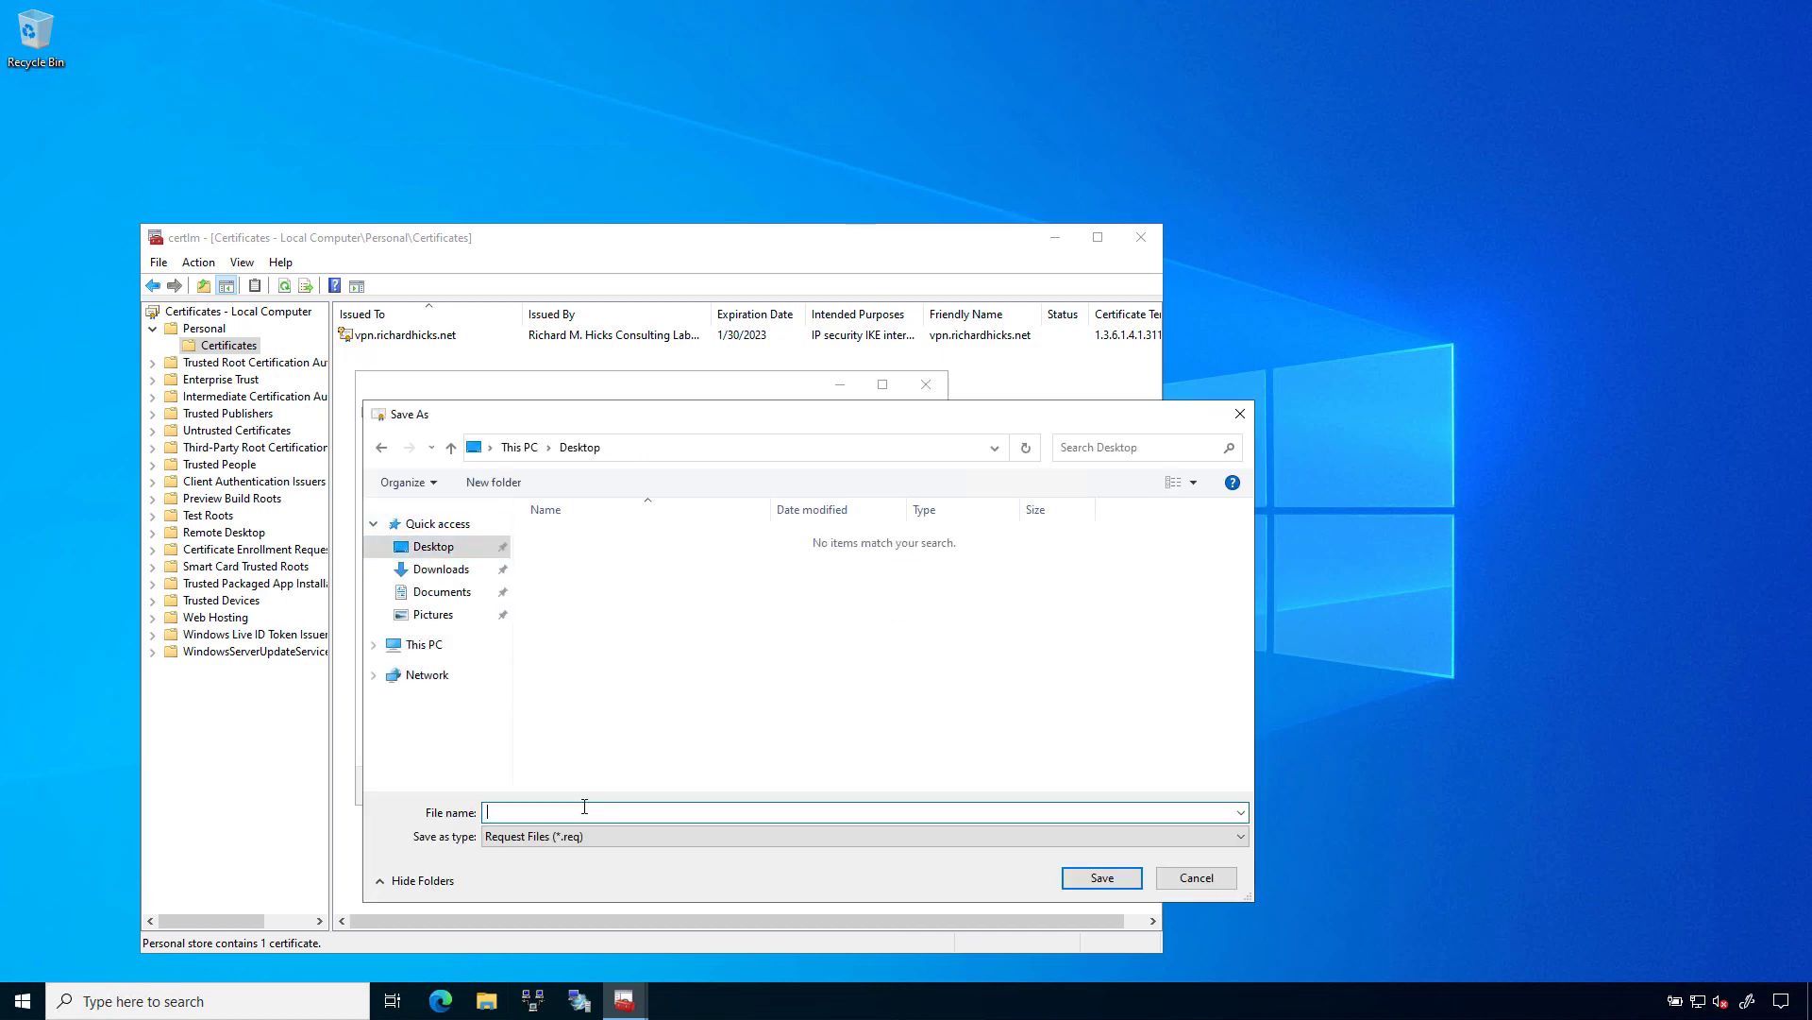
text(vpn.csr)
click(1102, 878)
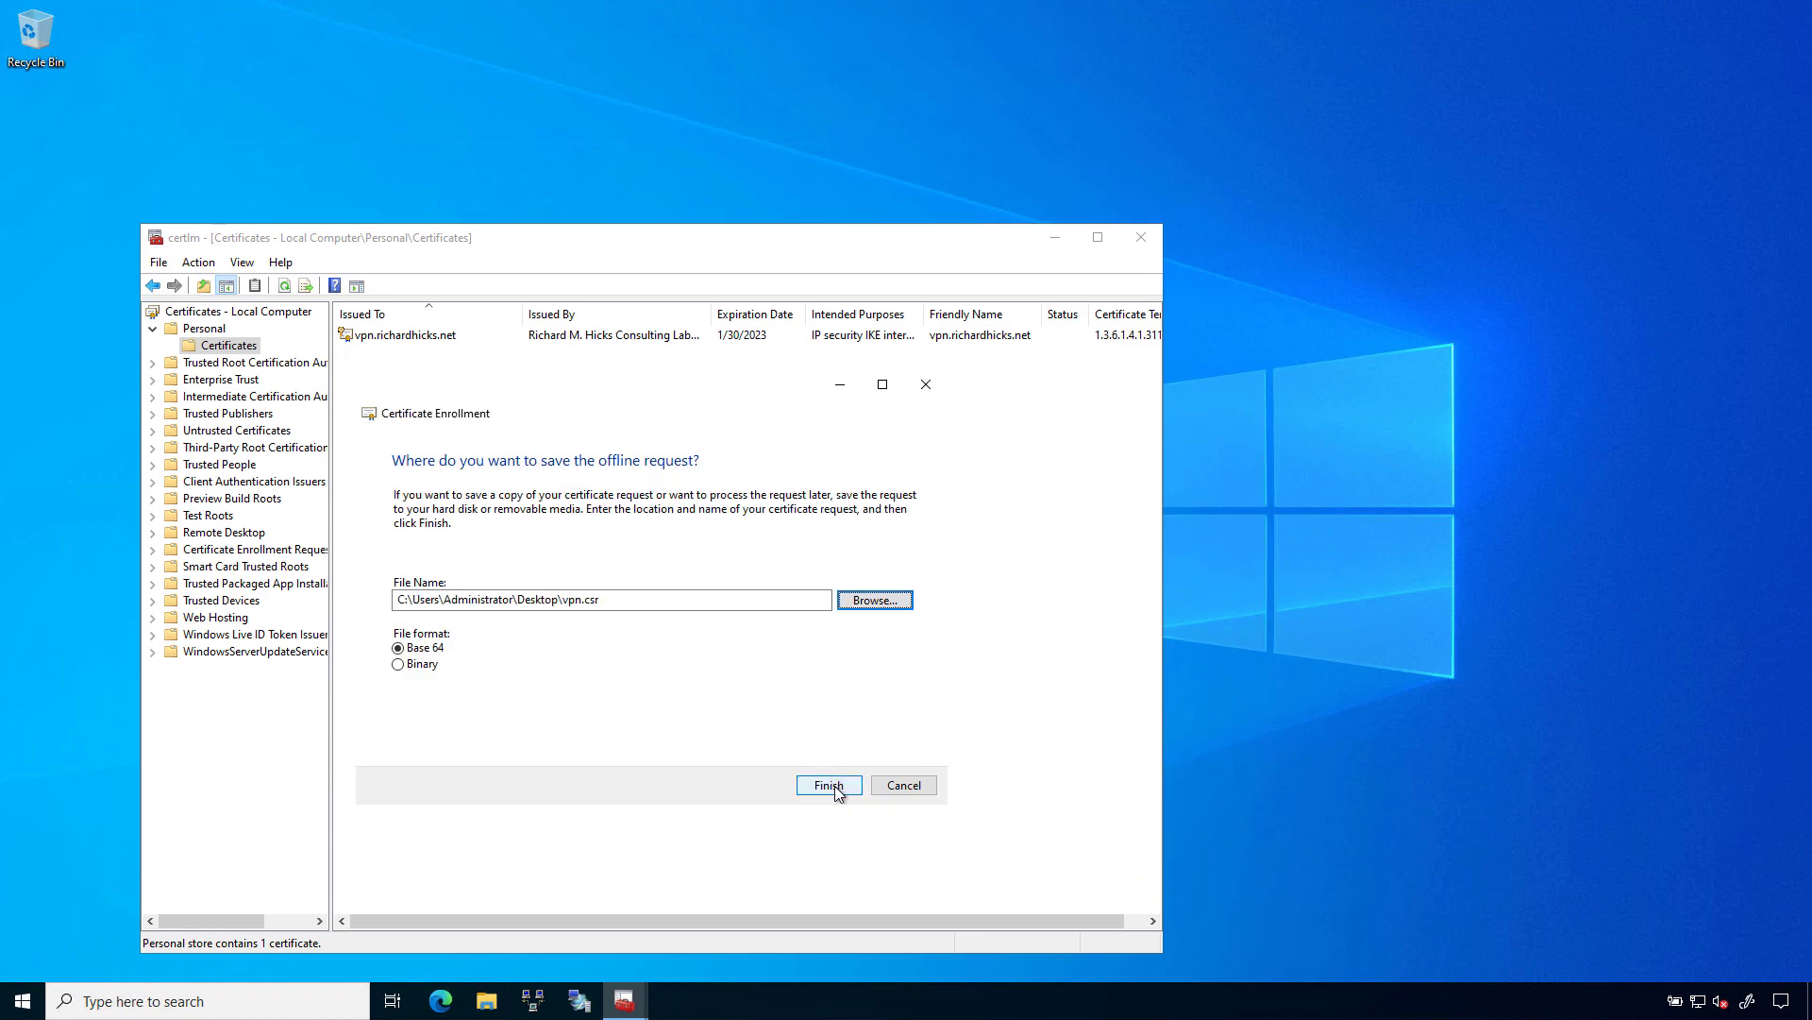
click(829, 785)
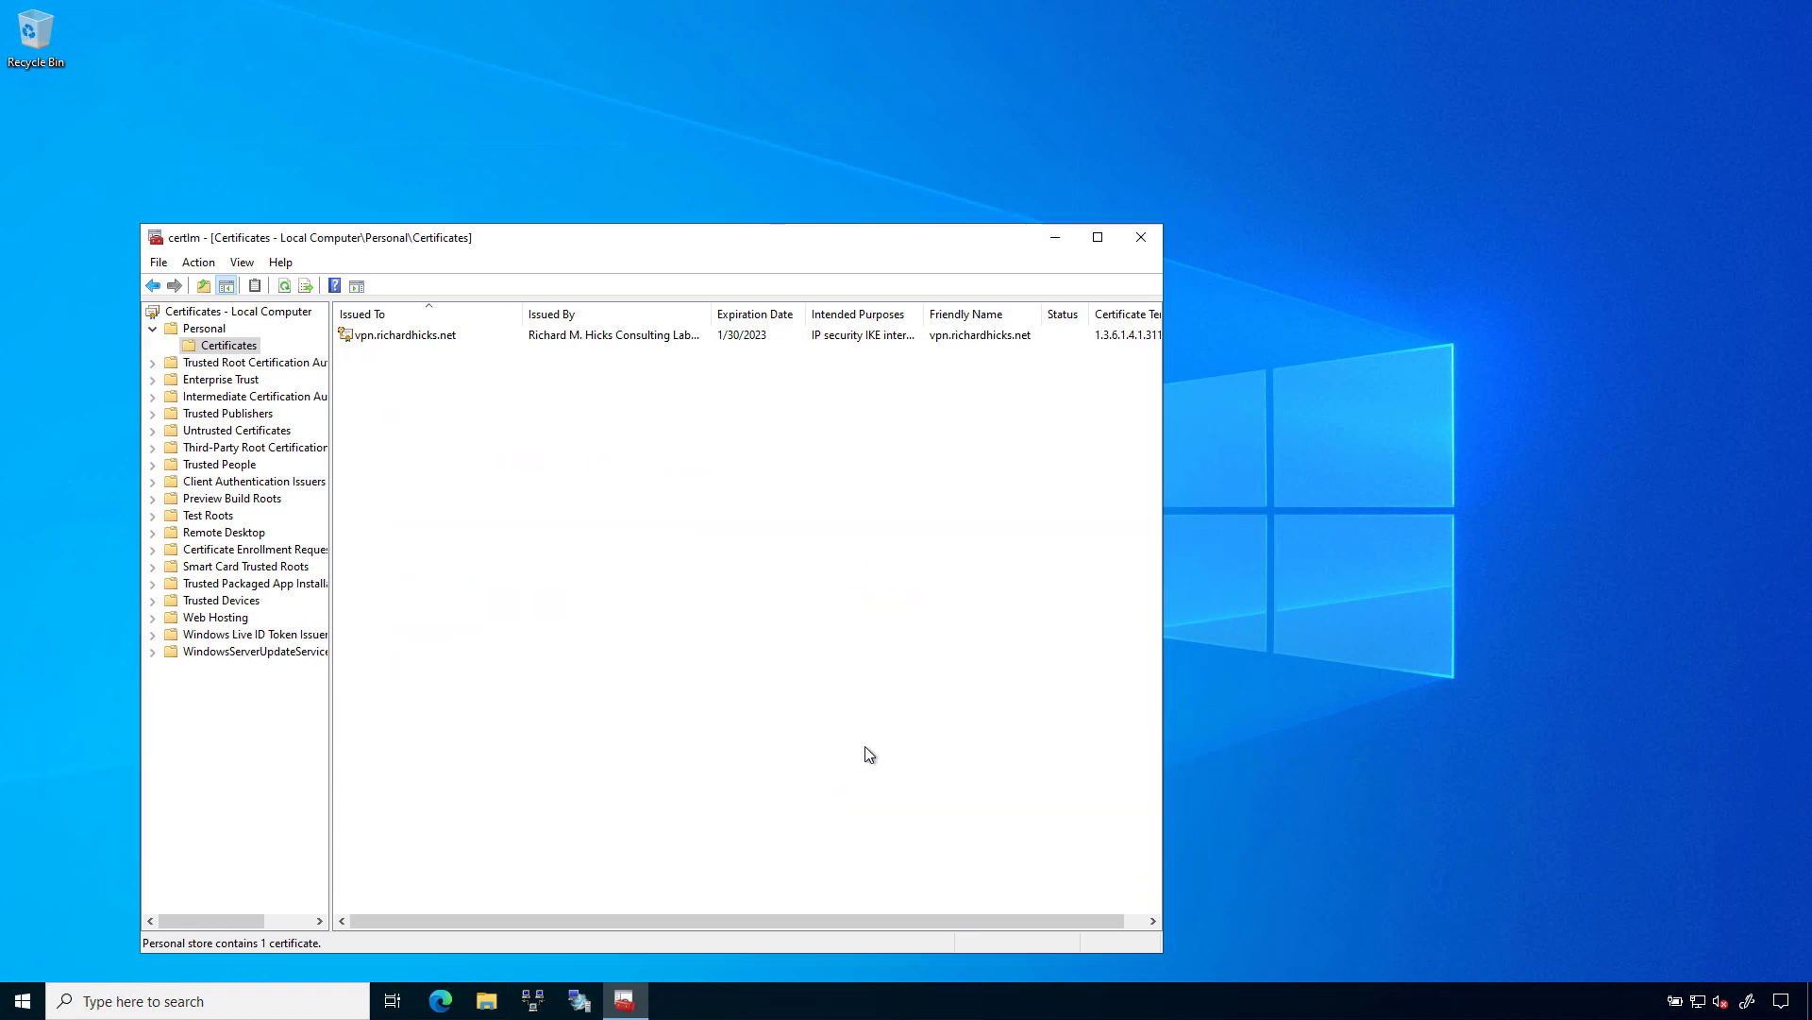
click(1139, 238)
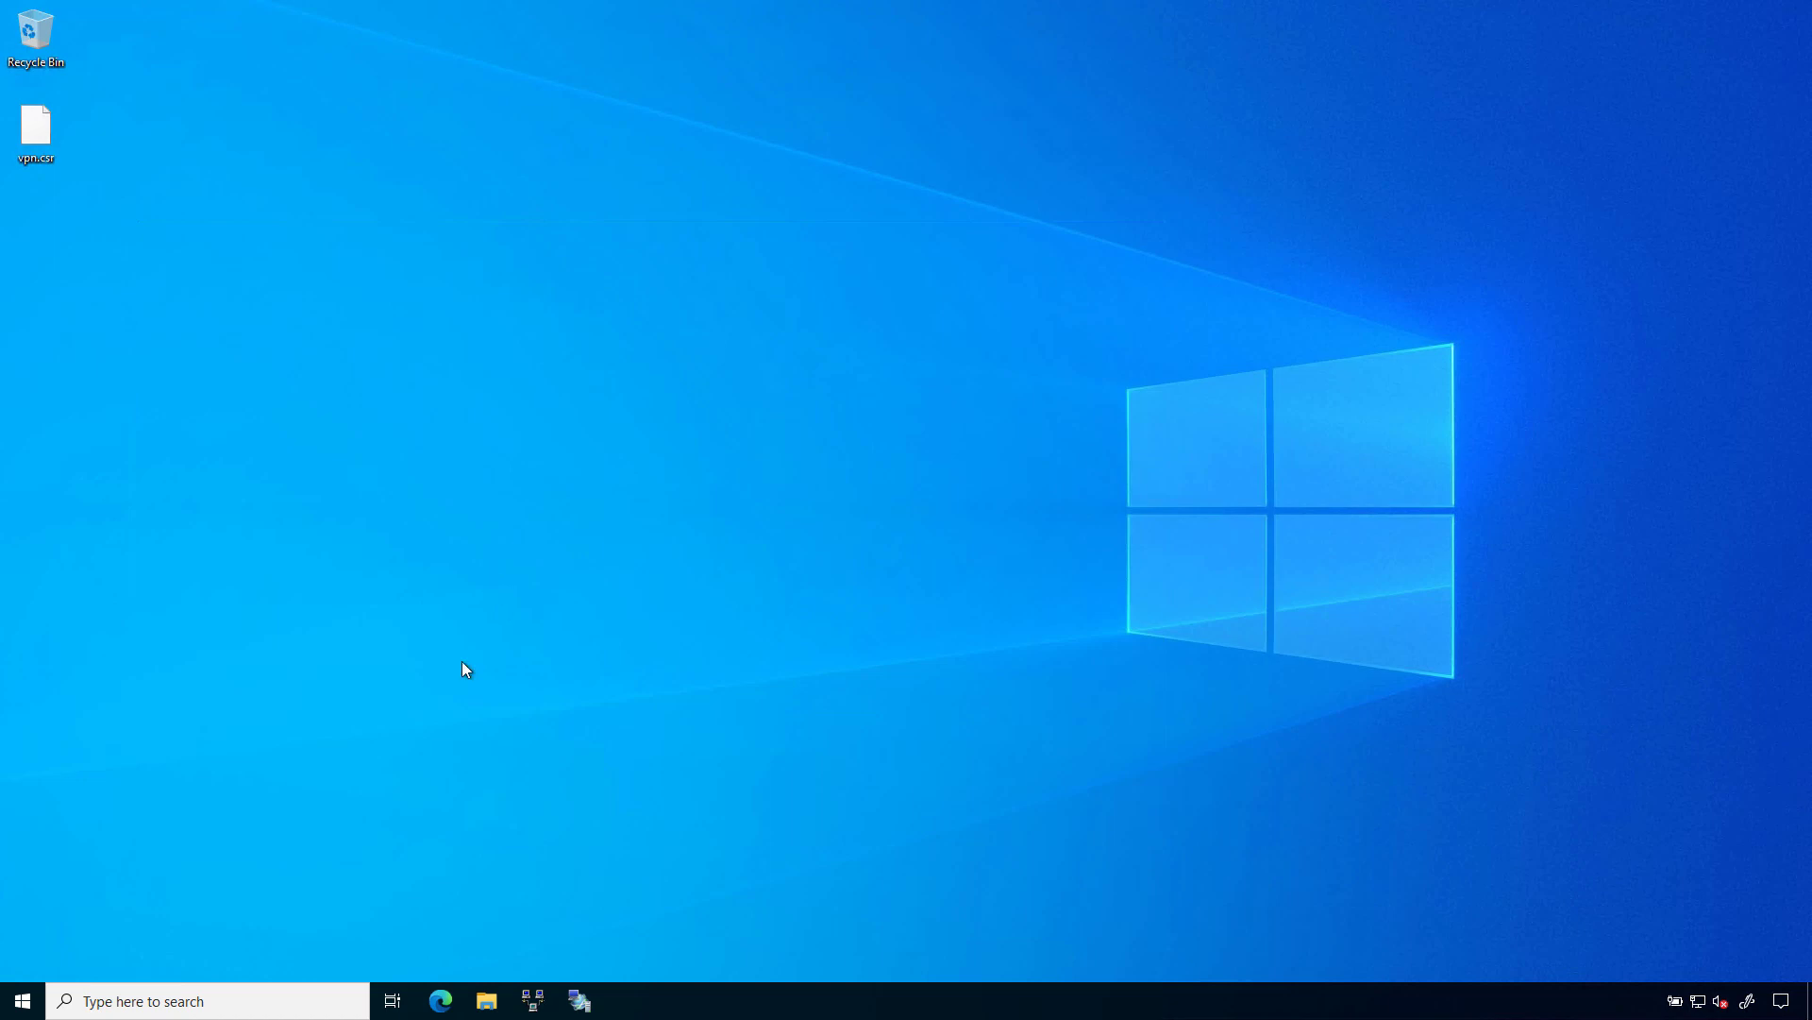
Open vpn.csr from the Desktop in Notepad, select the whole request text to examine it, and close the file
double_click(34, 132)
click(807, 375)
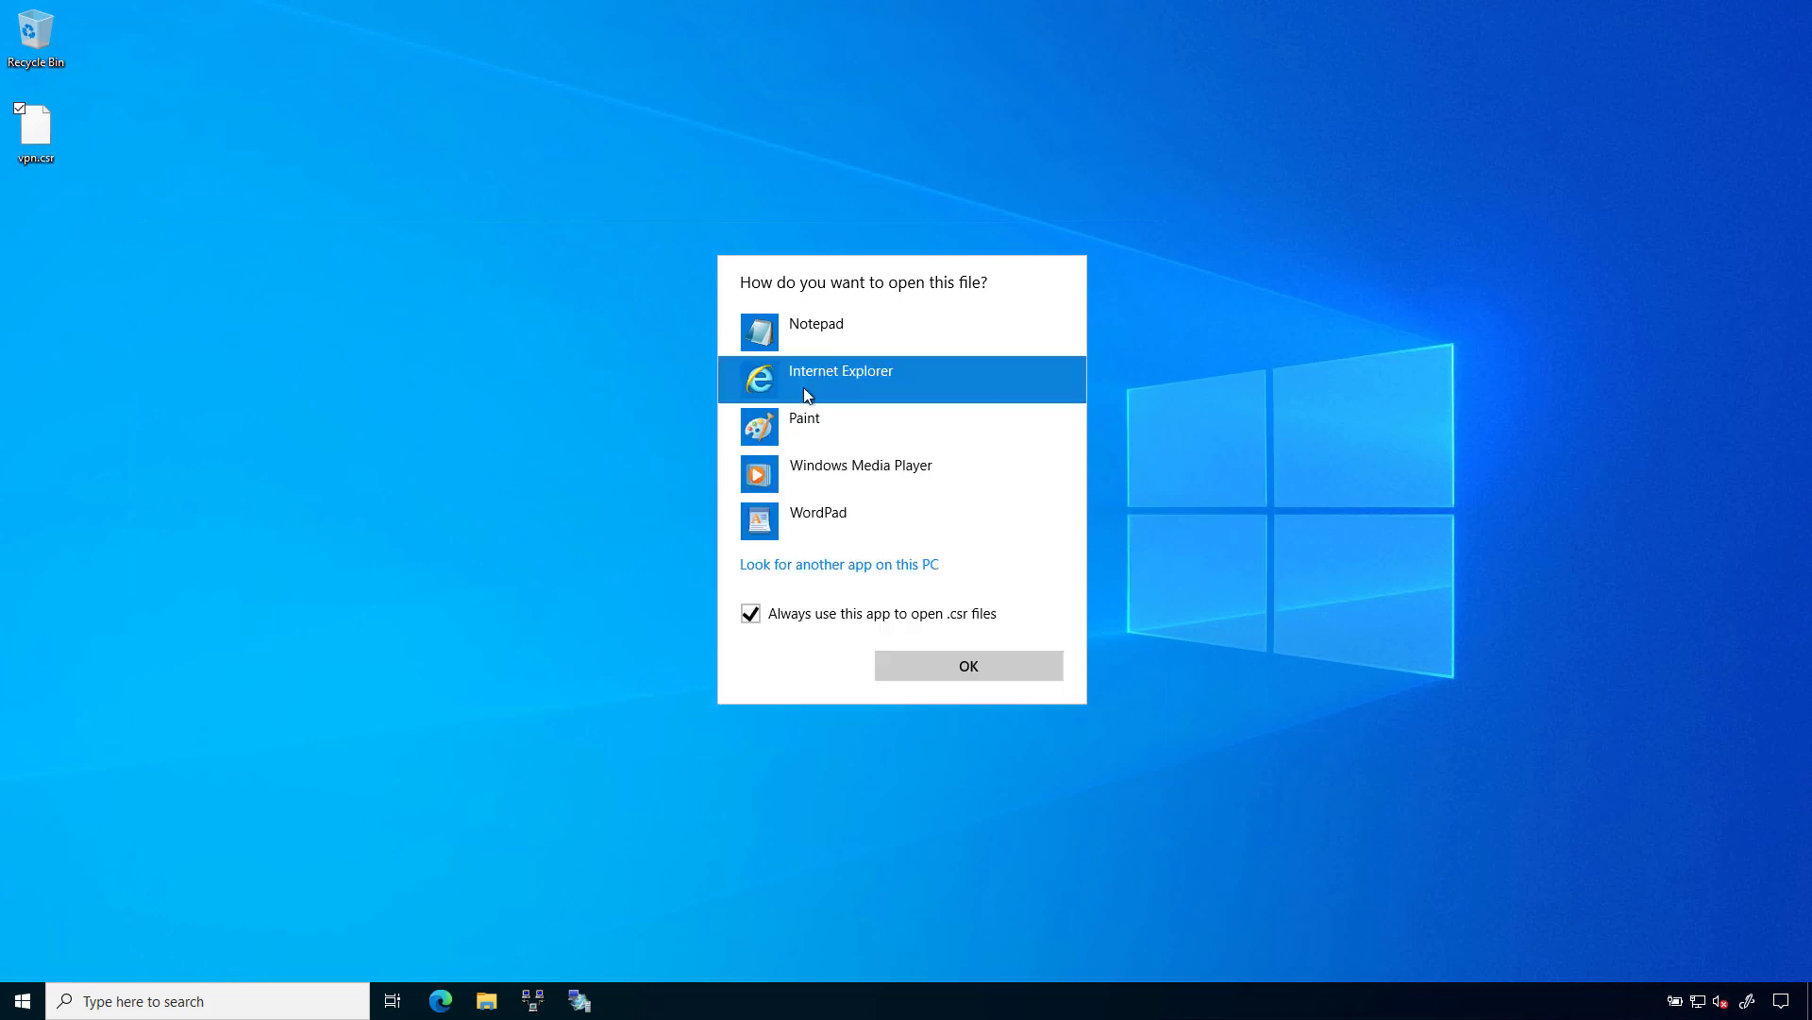
click(829, 342)
click(799, 623)
click(972, 667)
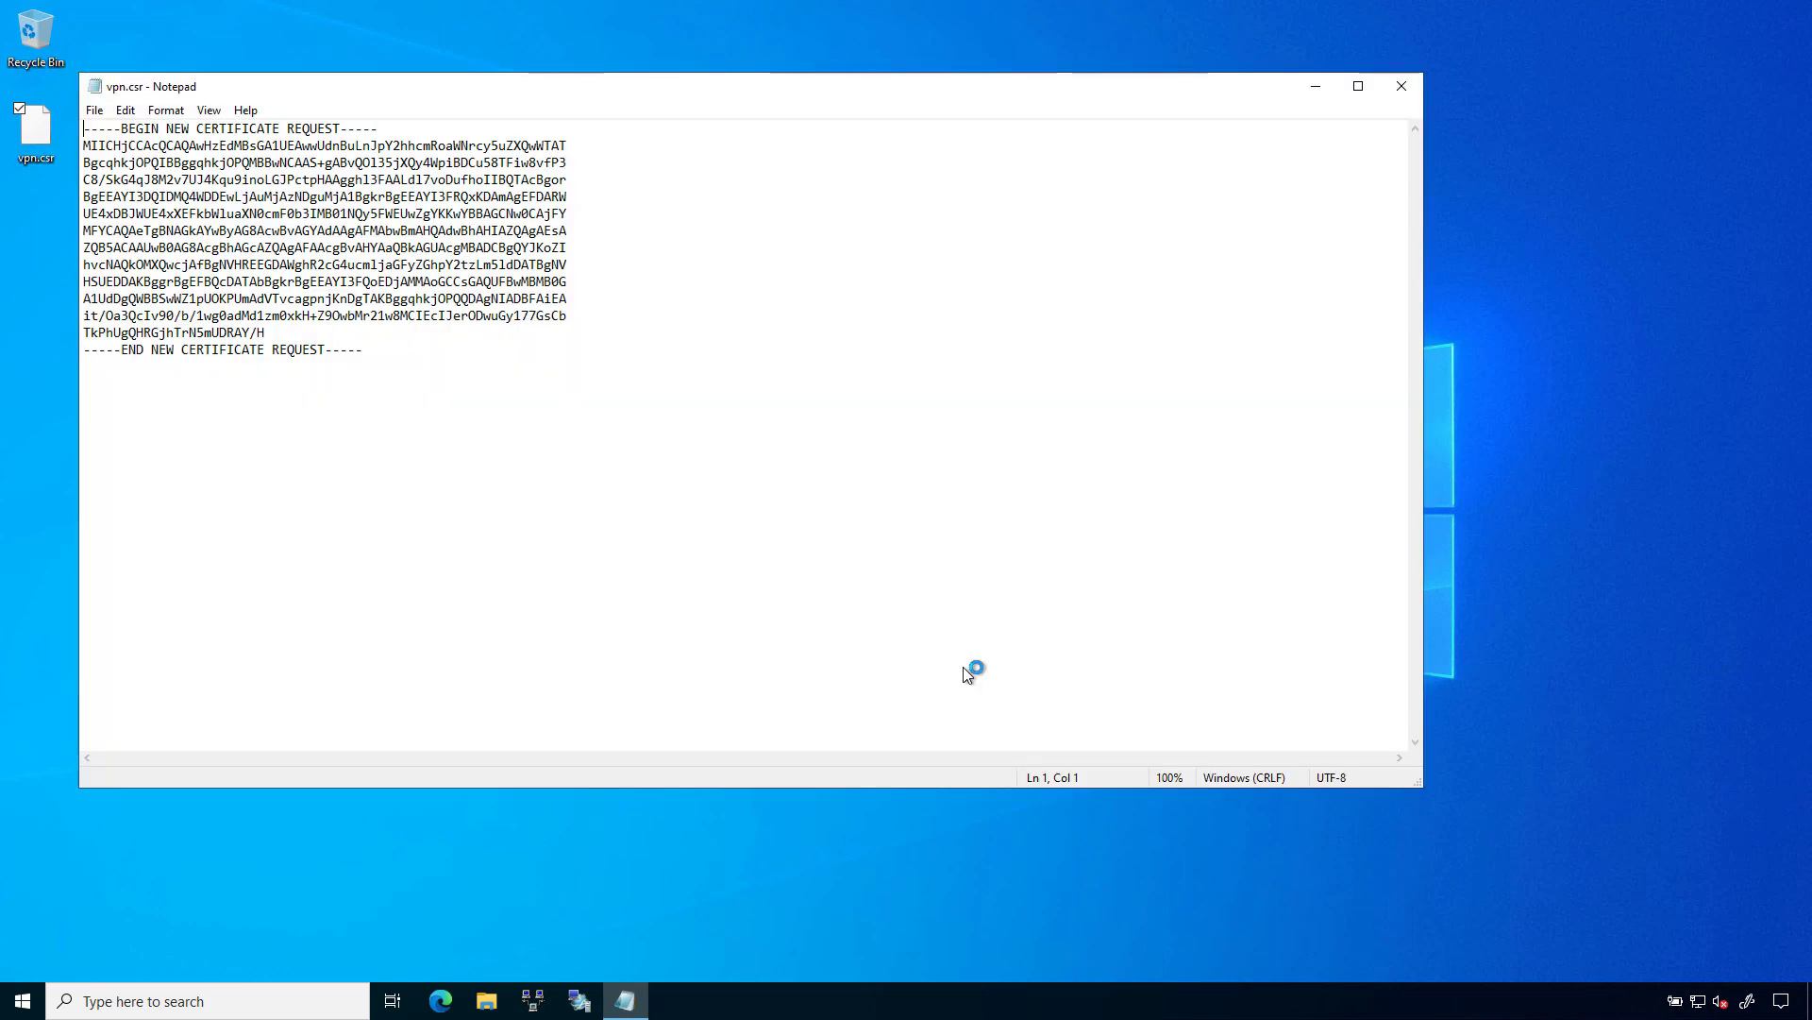
key(ctrl+a)
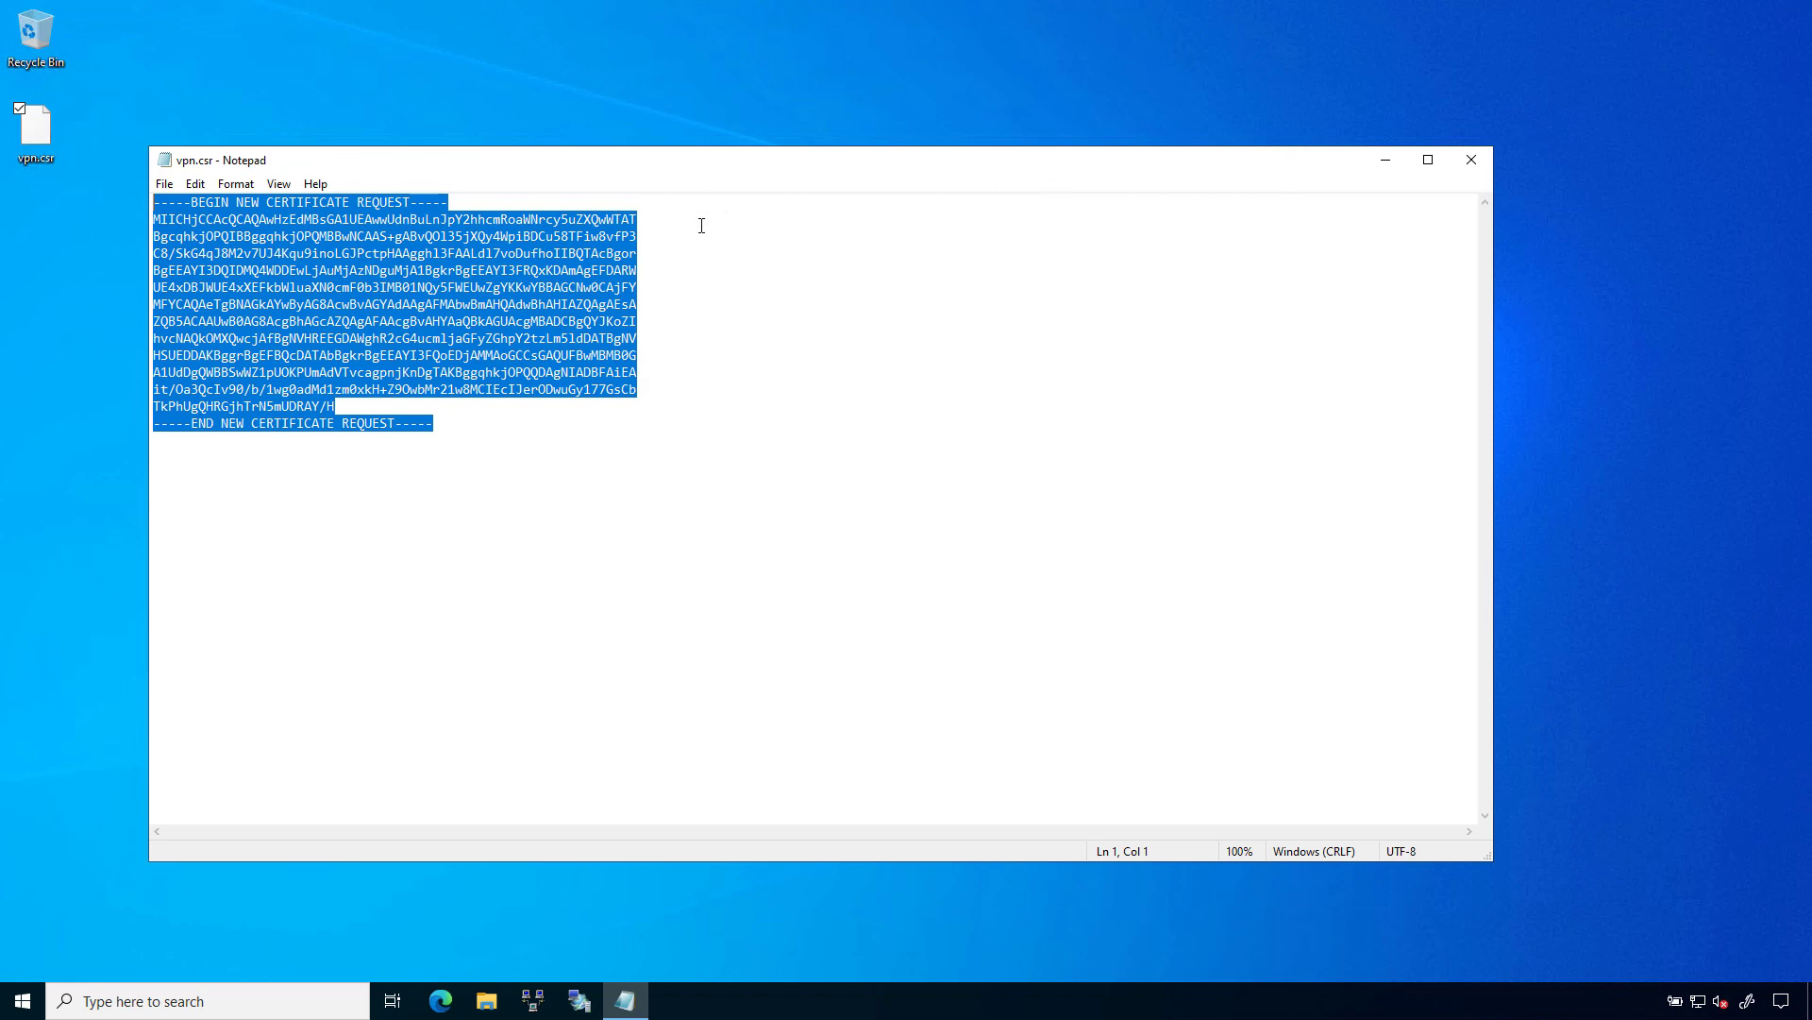
click(1470, 160)
Open Windows PowerShell and change the working directory to C:\Users\Administrator\Desktop\
click(22, 1000)
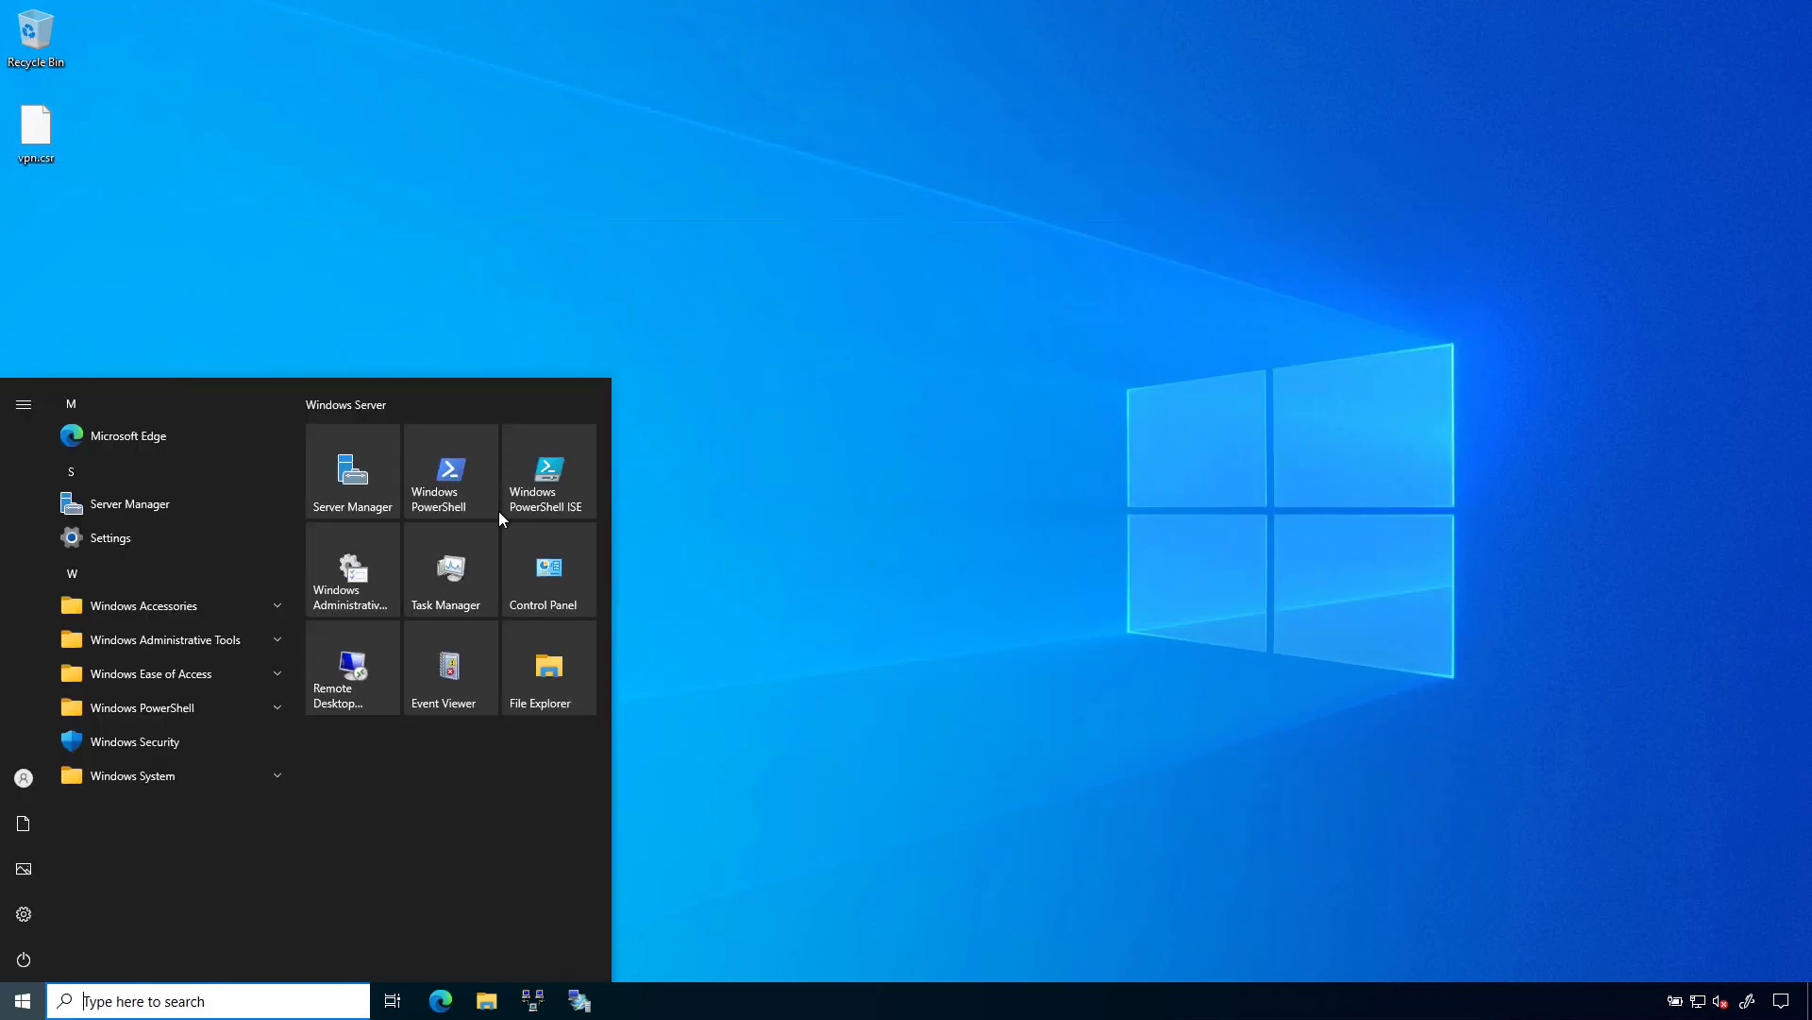
click(458, 481)
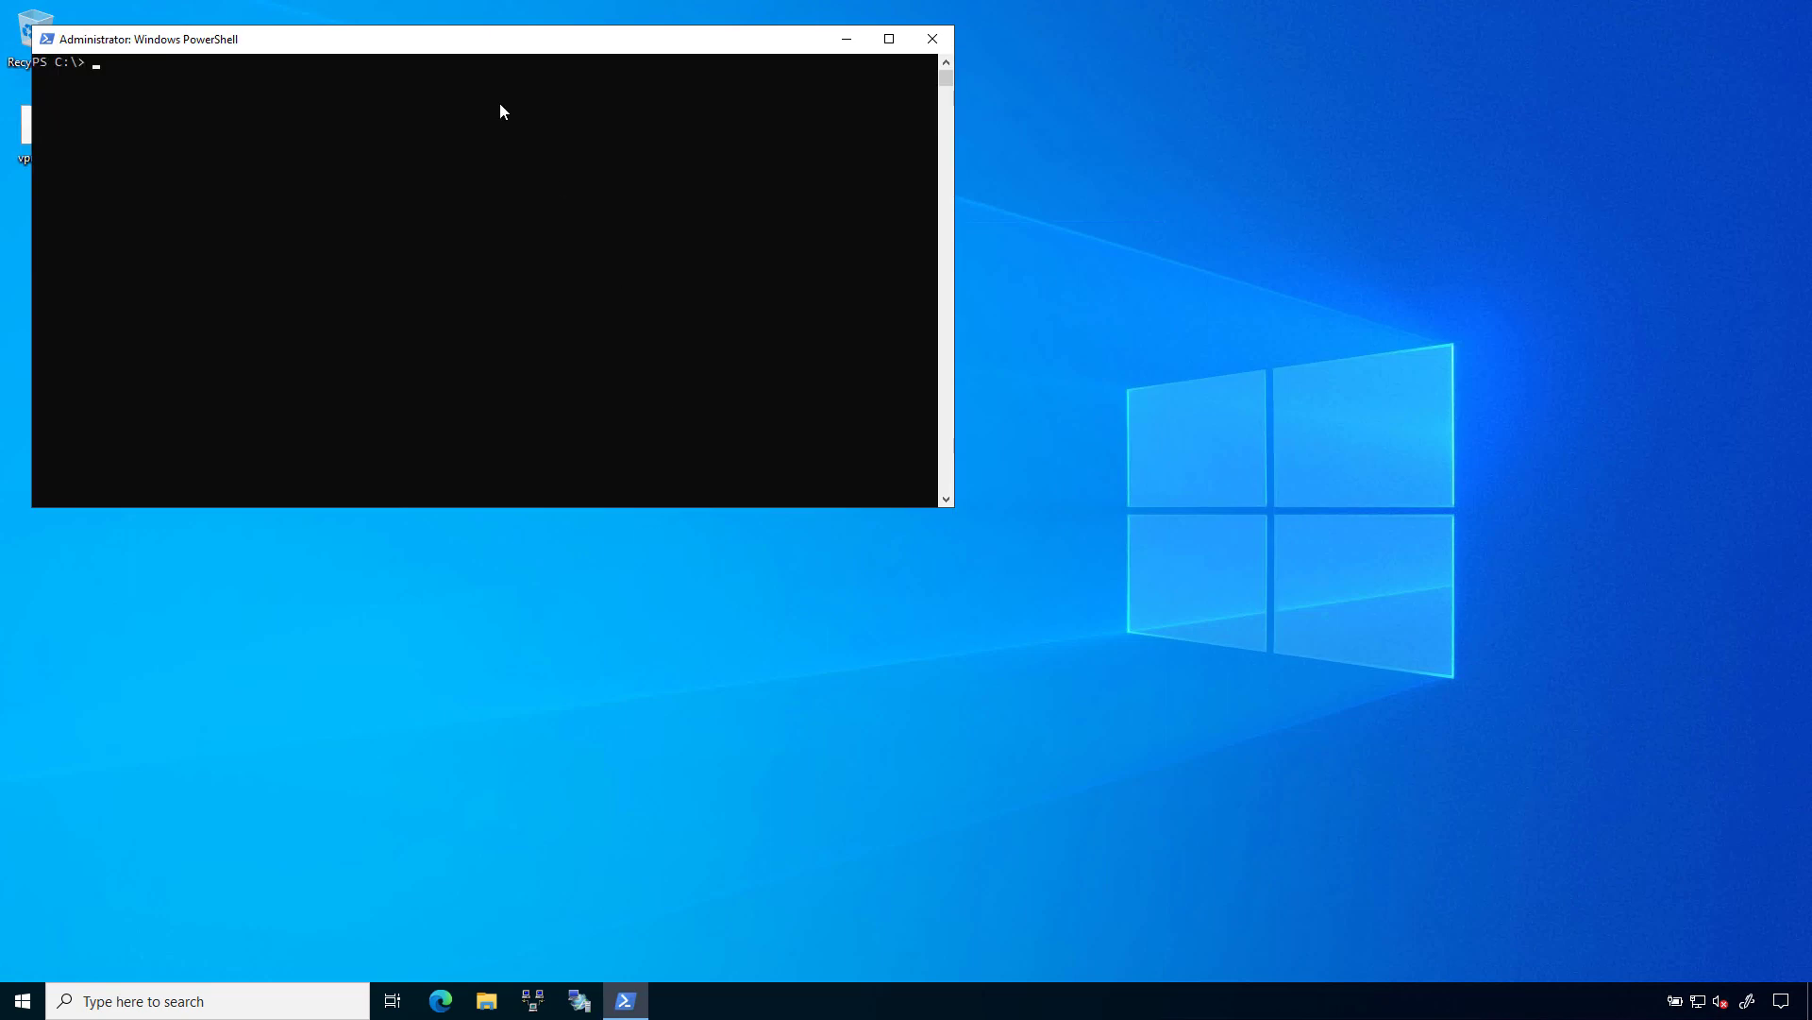
drag(491, 50, 741, 226)
text(cd )
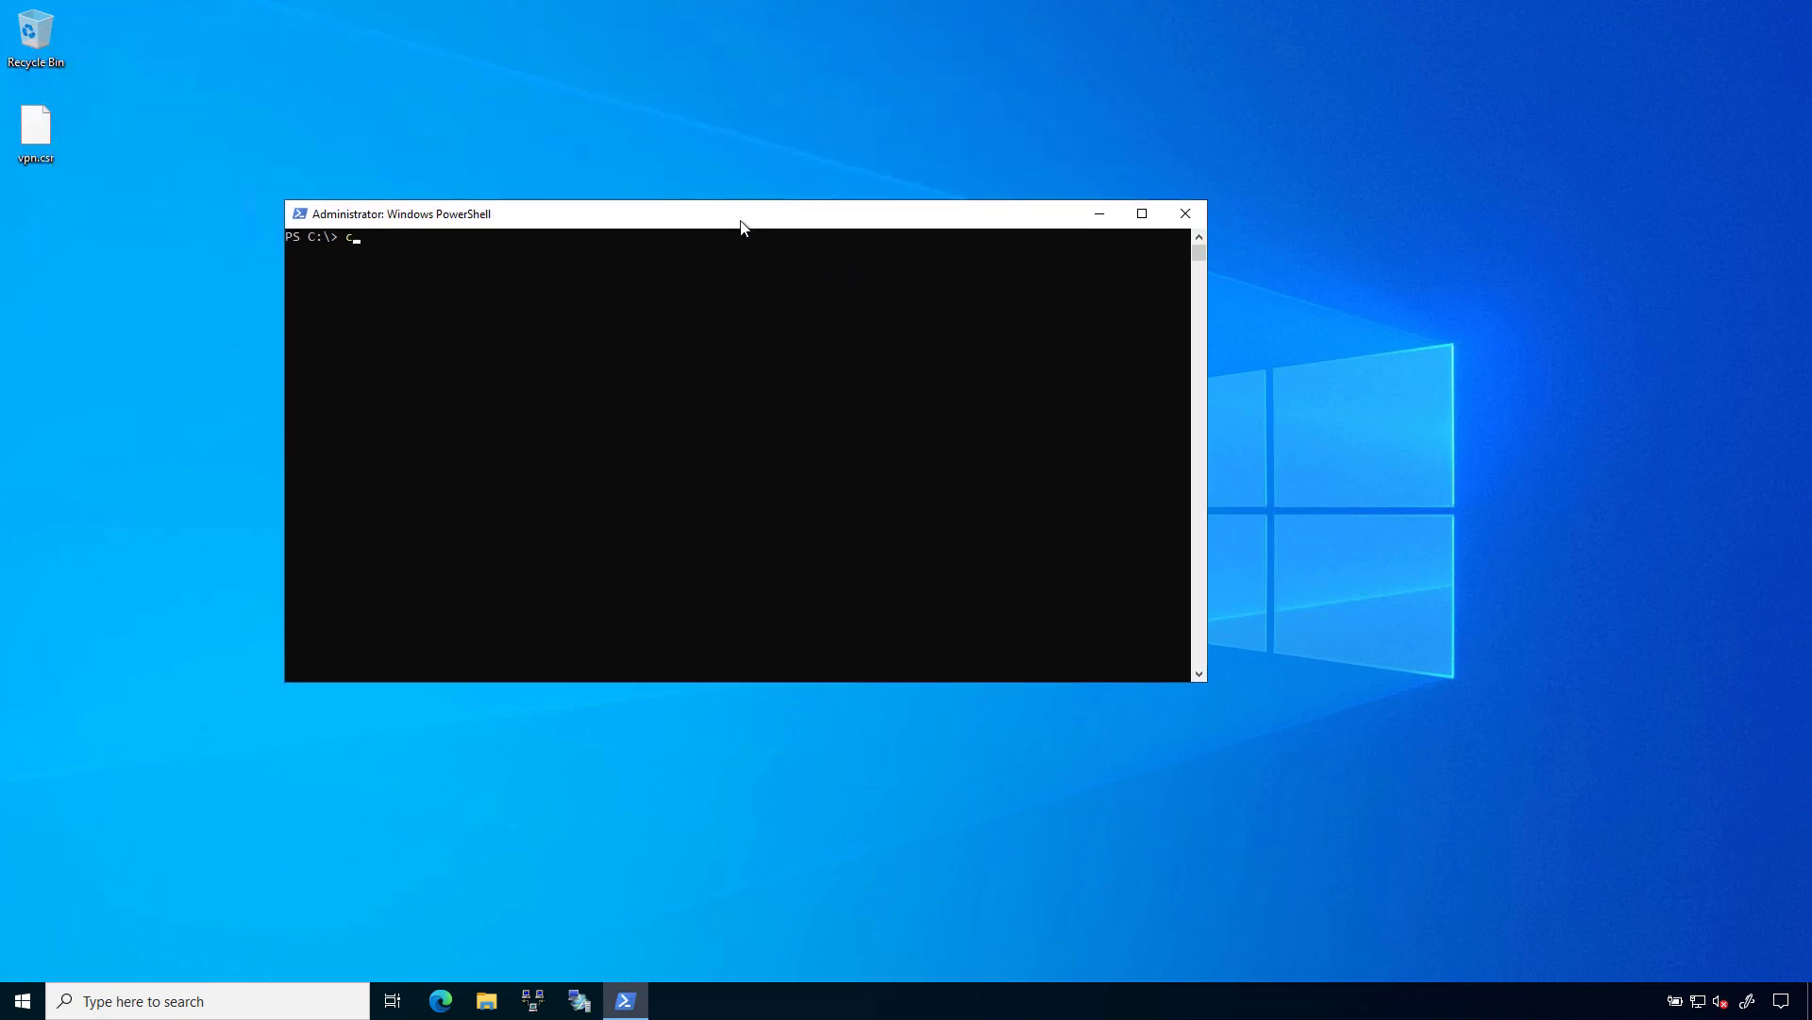
text(C:\Users\Administrator\Desktop\)
key(Return)
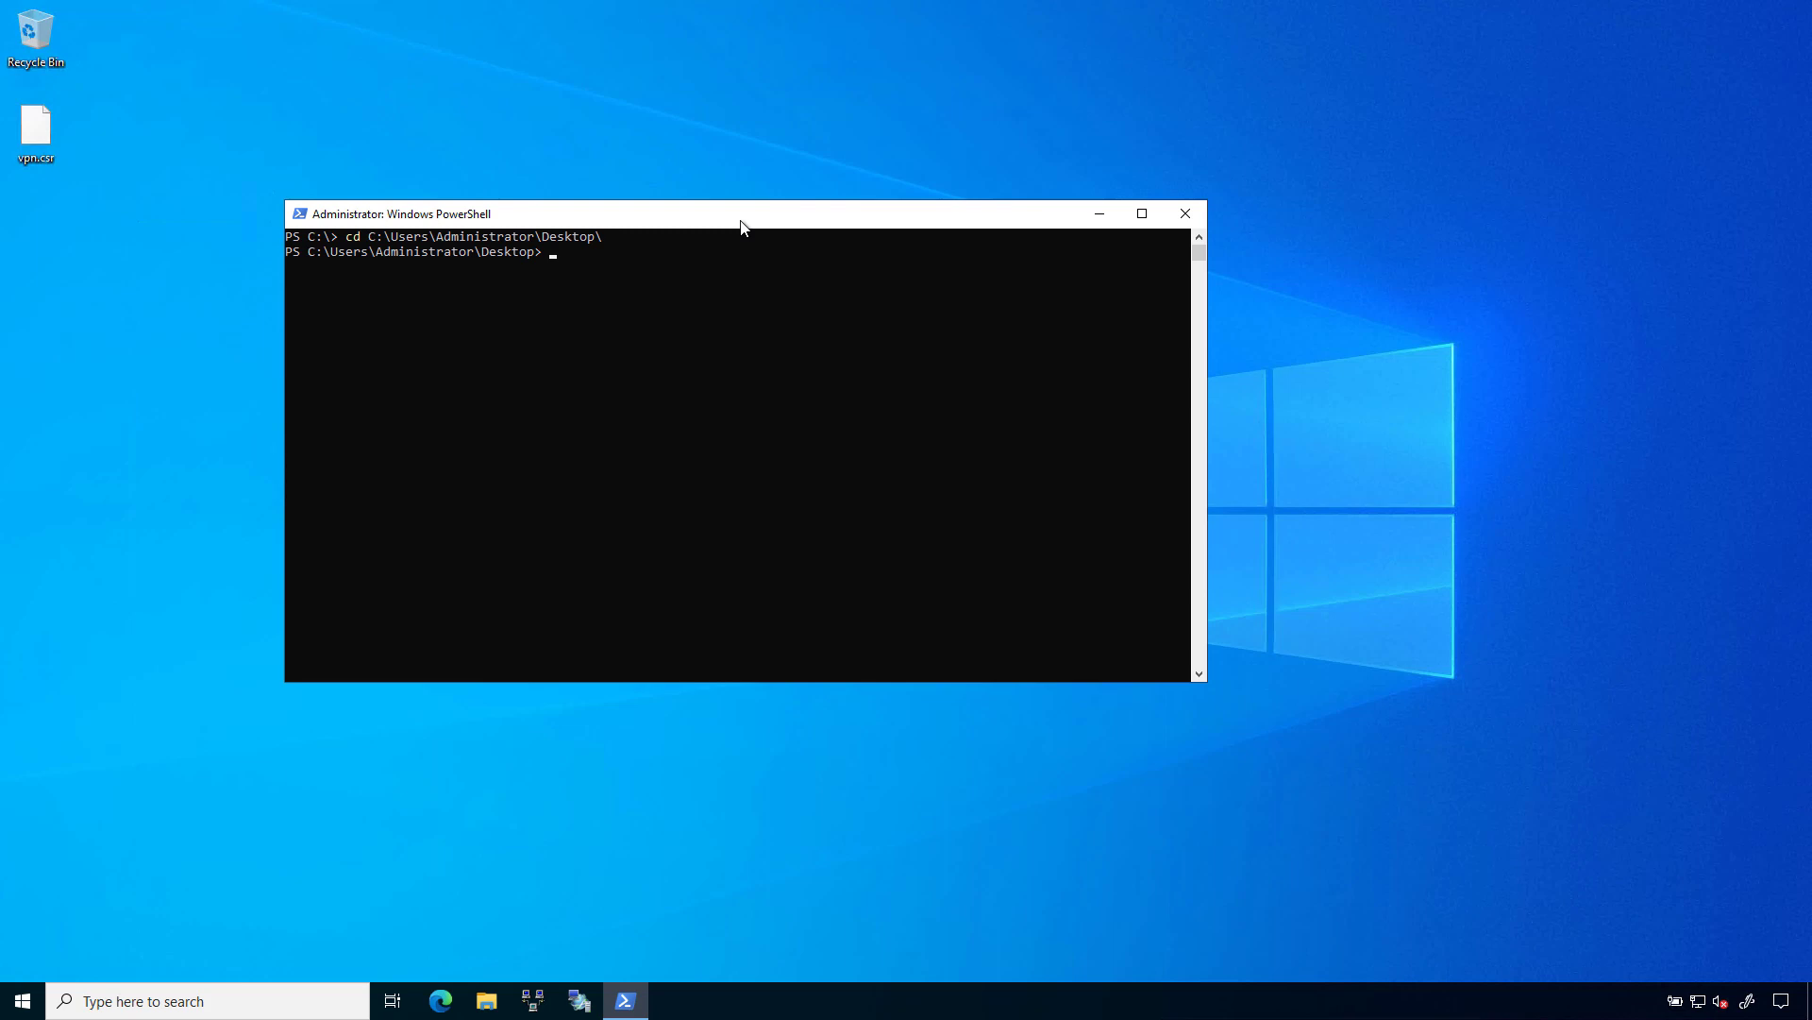
Dump vpn.csr with certutil.exe and review the decoded request details in the output
text(certutil.exe vpn.cs)
key(Tab)
key(Return)
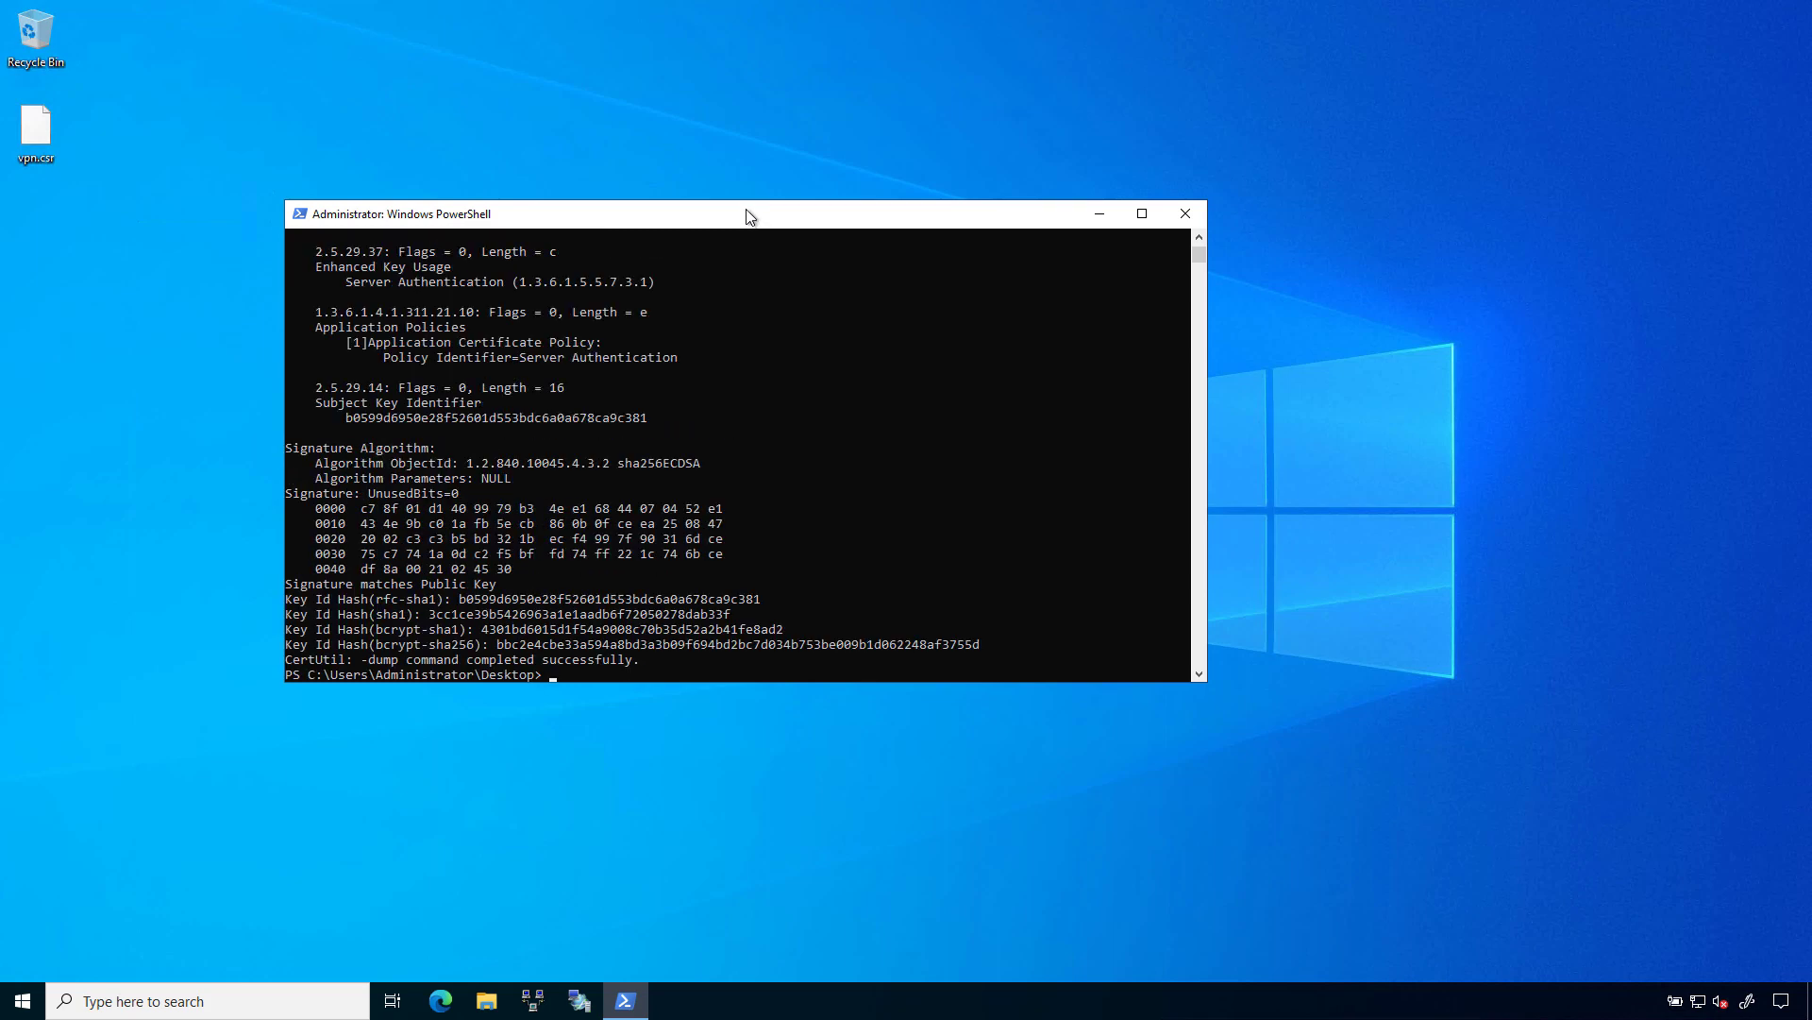
drag(745, 201, 608, 236)
scroll(515, 699, up, 9)
scroll(499, 653, up, 4)
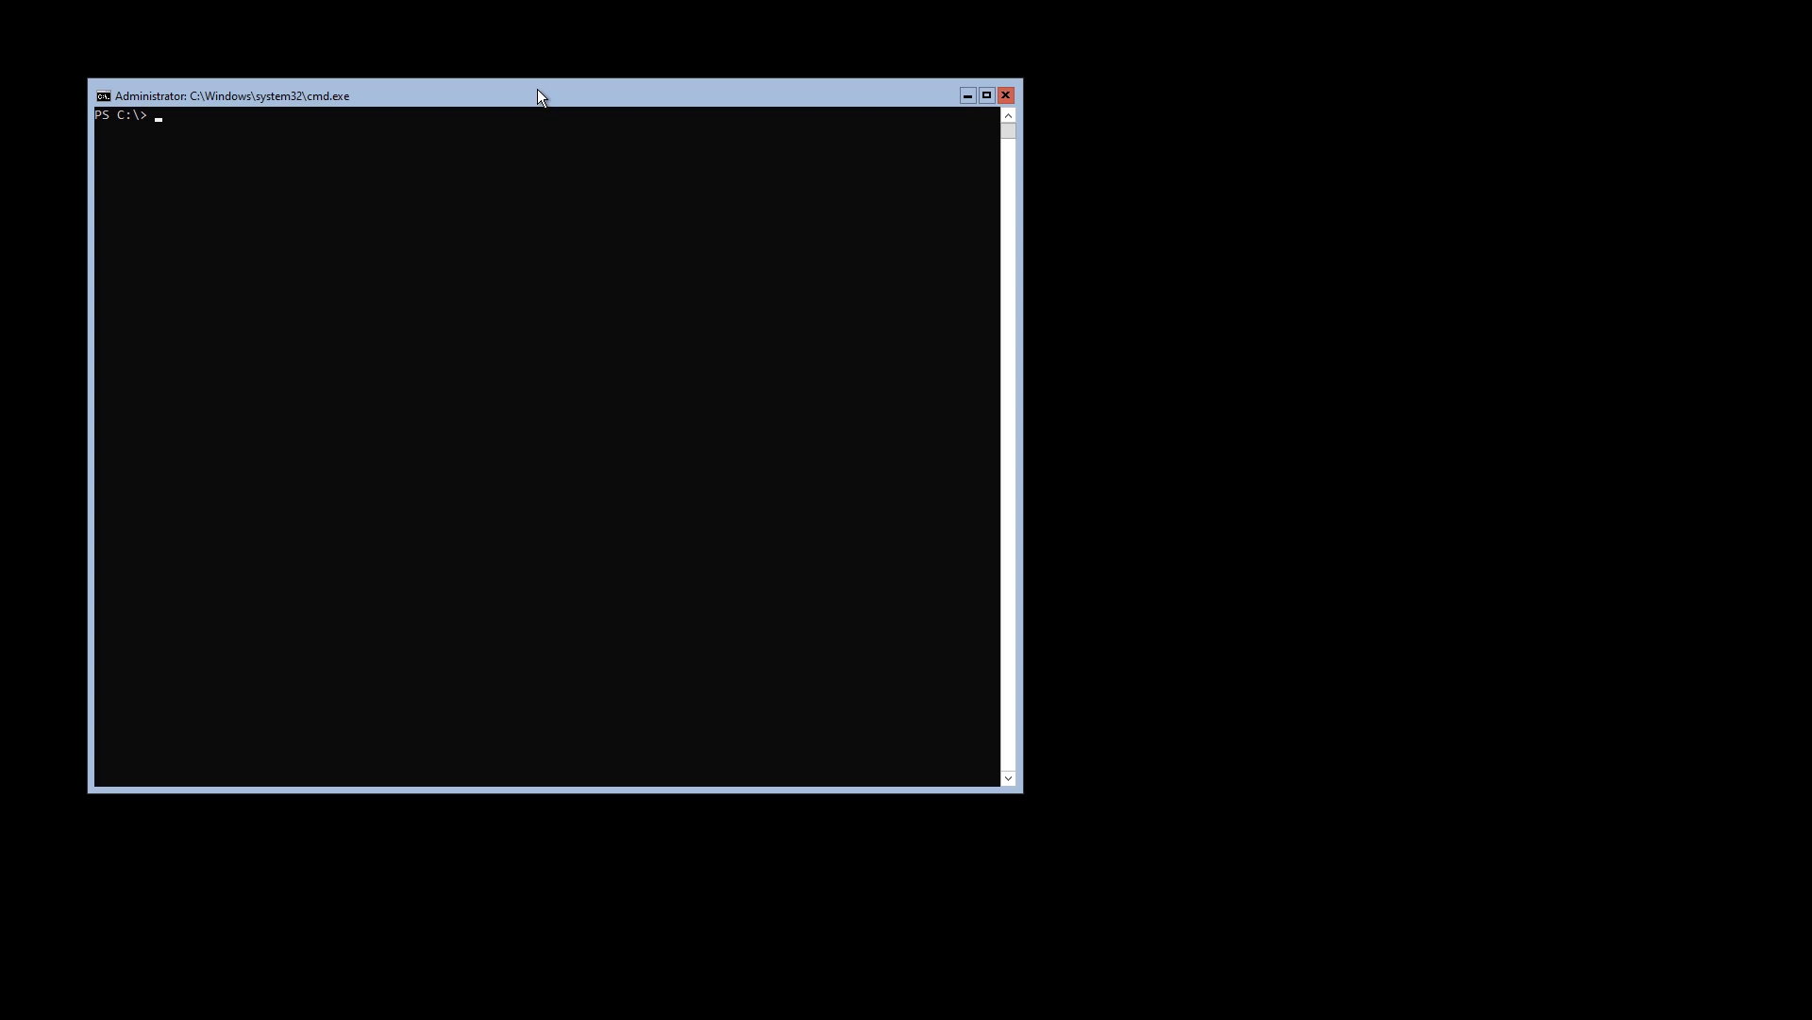
Create vpn.inf in Notepad with [NewRequest] subject CN and friendly name vpn.richardhicks.net, KeyAlgorithm ECDSA_P256, KeyLength 256, MachineKeySet True, and [Extensions] 2.5.29.17 = "{text}" with dns=vpn.richardhicks.net&
text(notepad.exe vpn.inf)
key(Return)
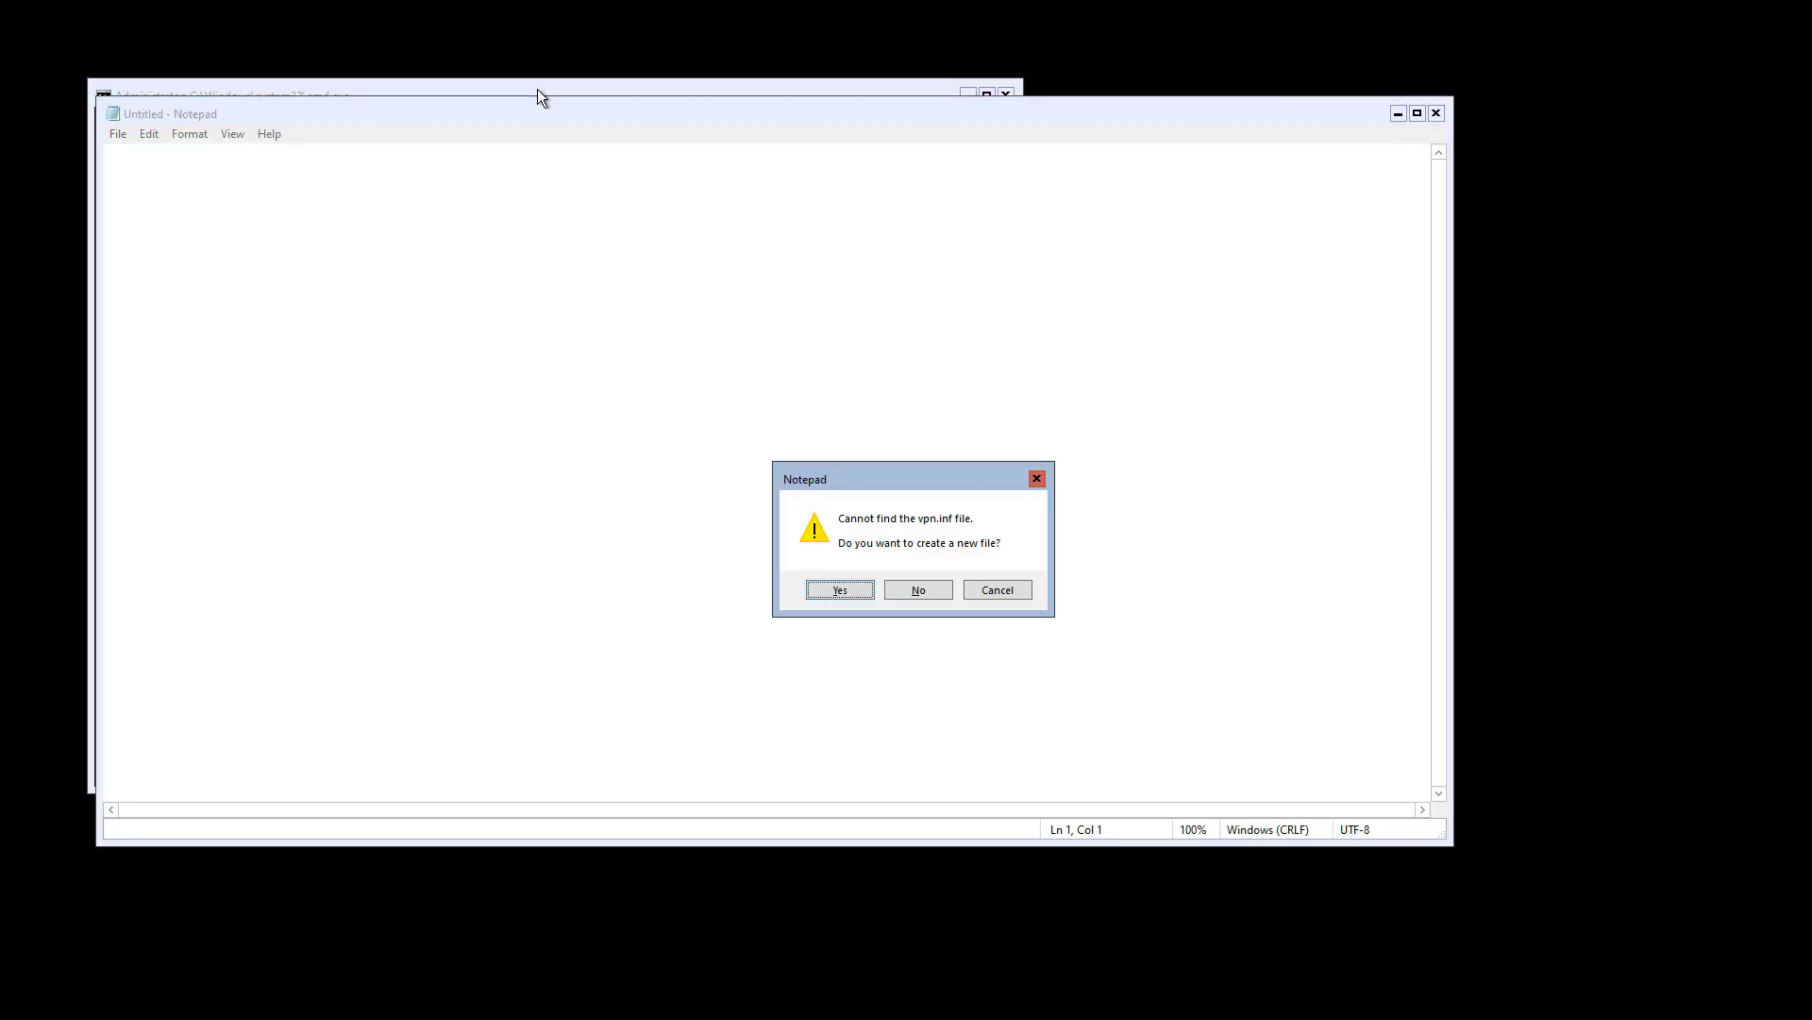
click(819, 592)
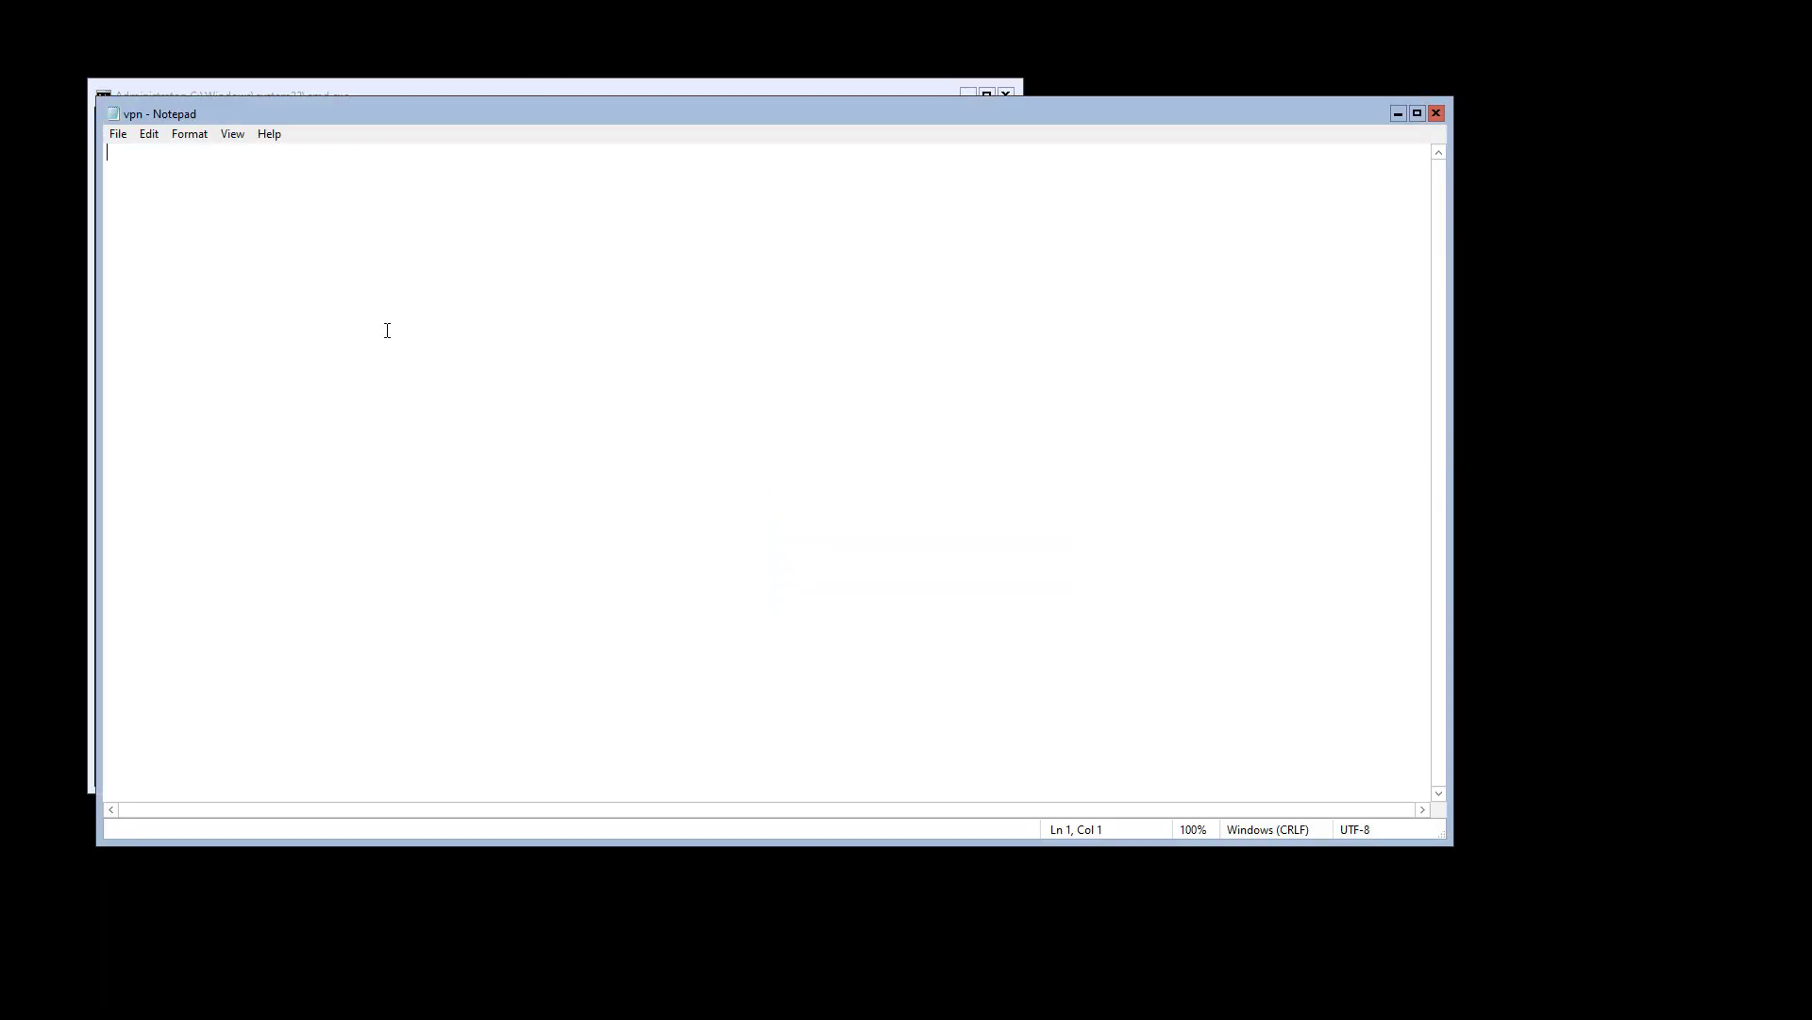
text([NewRequest] Subject = "CN=vpn.richardhicks.net" FriendlyName = vpn.richardhicks.net KeyAlgorithm = ECDSA_P256 KeyLength = 256 MachineKeySet = True  [Extensions] 2.5.29.17 = "{text}" _continue_ = "dns=vpn.richardhicks.net&")
key(ctrl+Home)
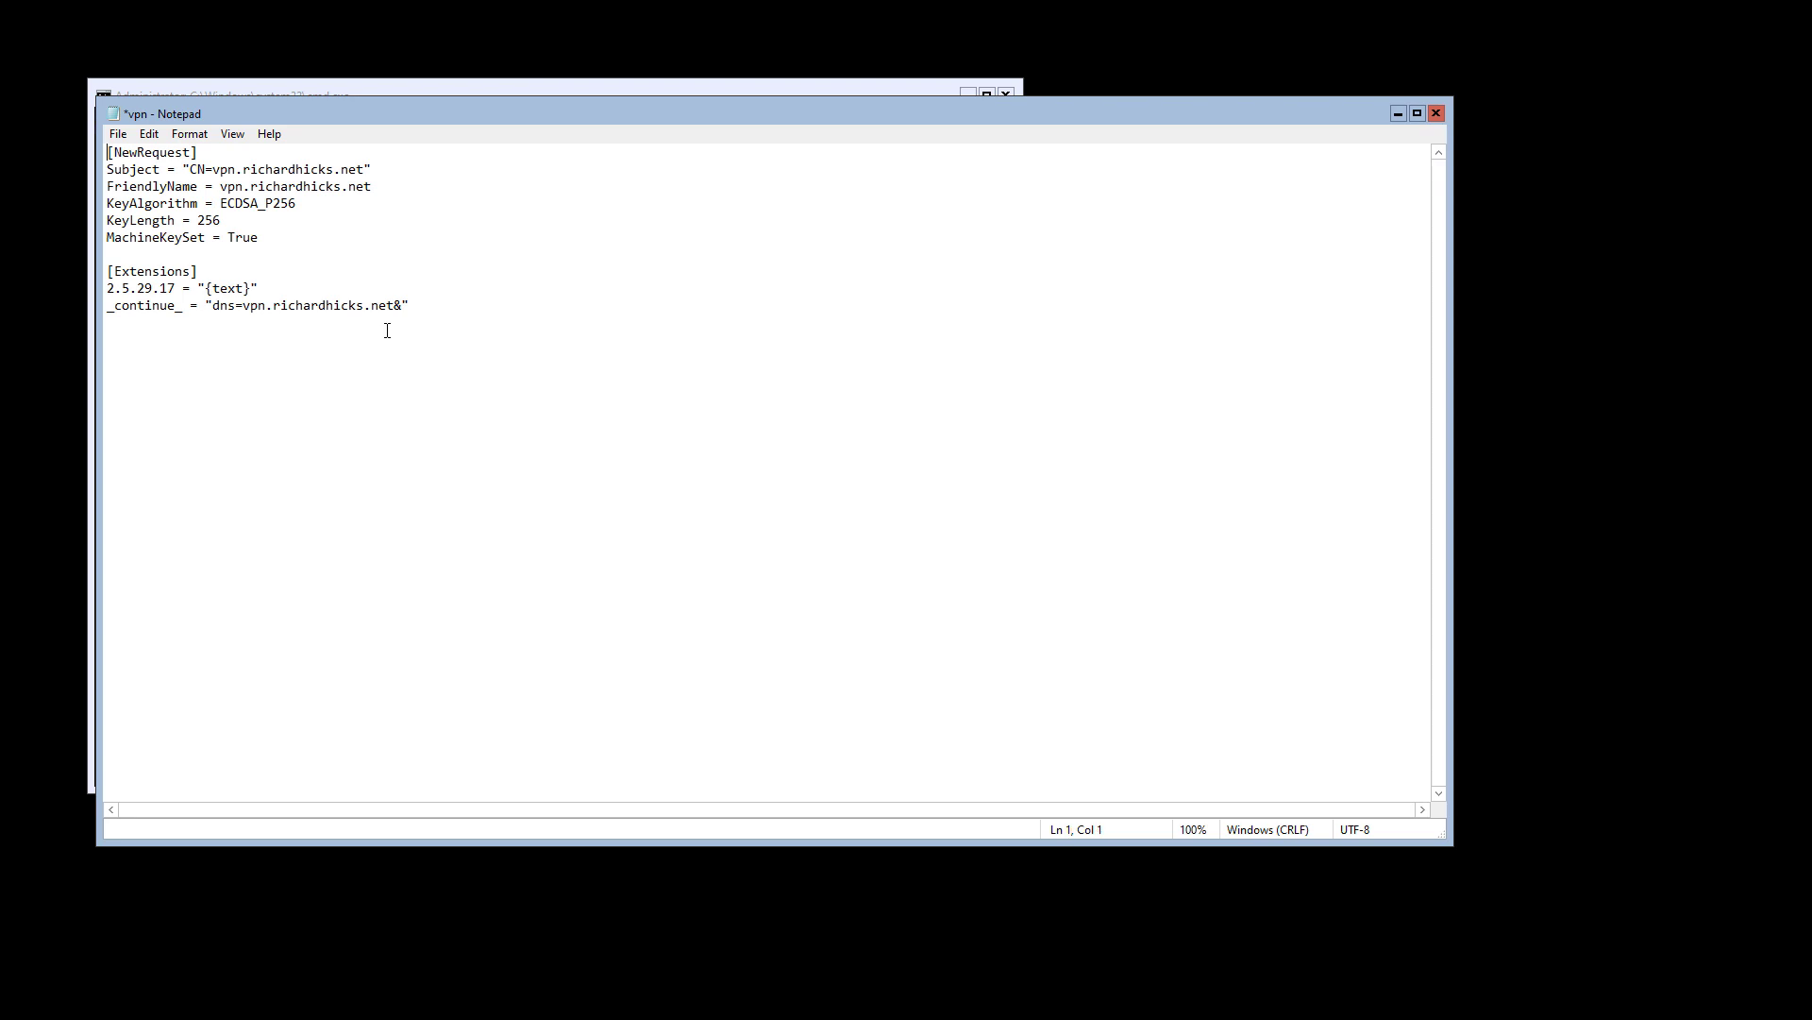
Enlarge the text and examine the section headings and each [NewRequest] line from Subject to MachineKeySet
scroll(399, 328, up, 5)
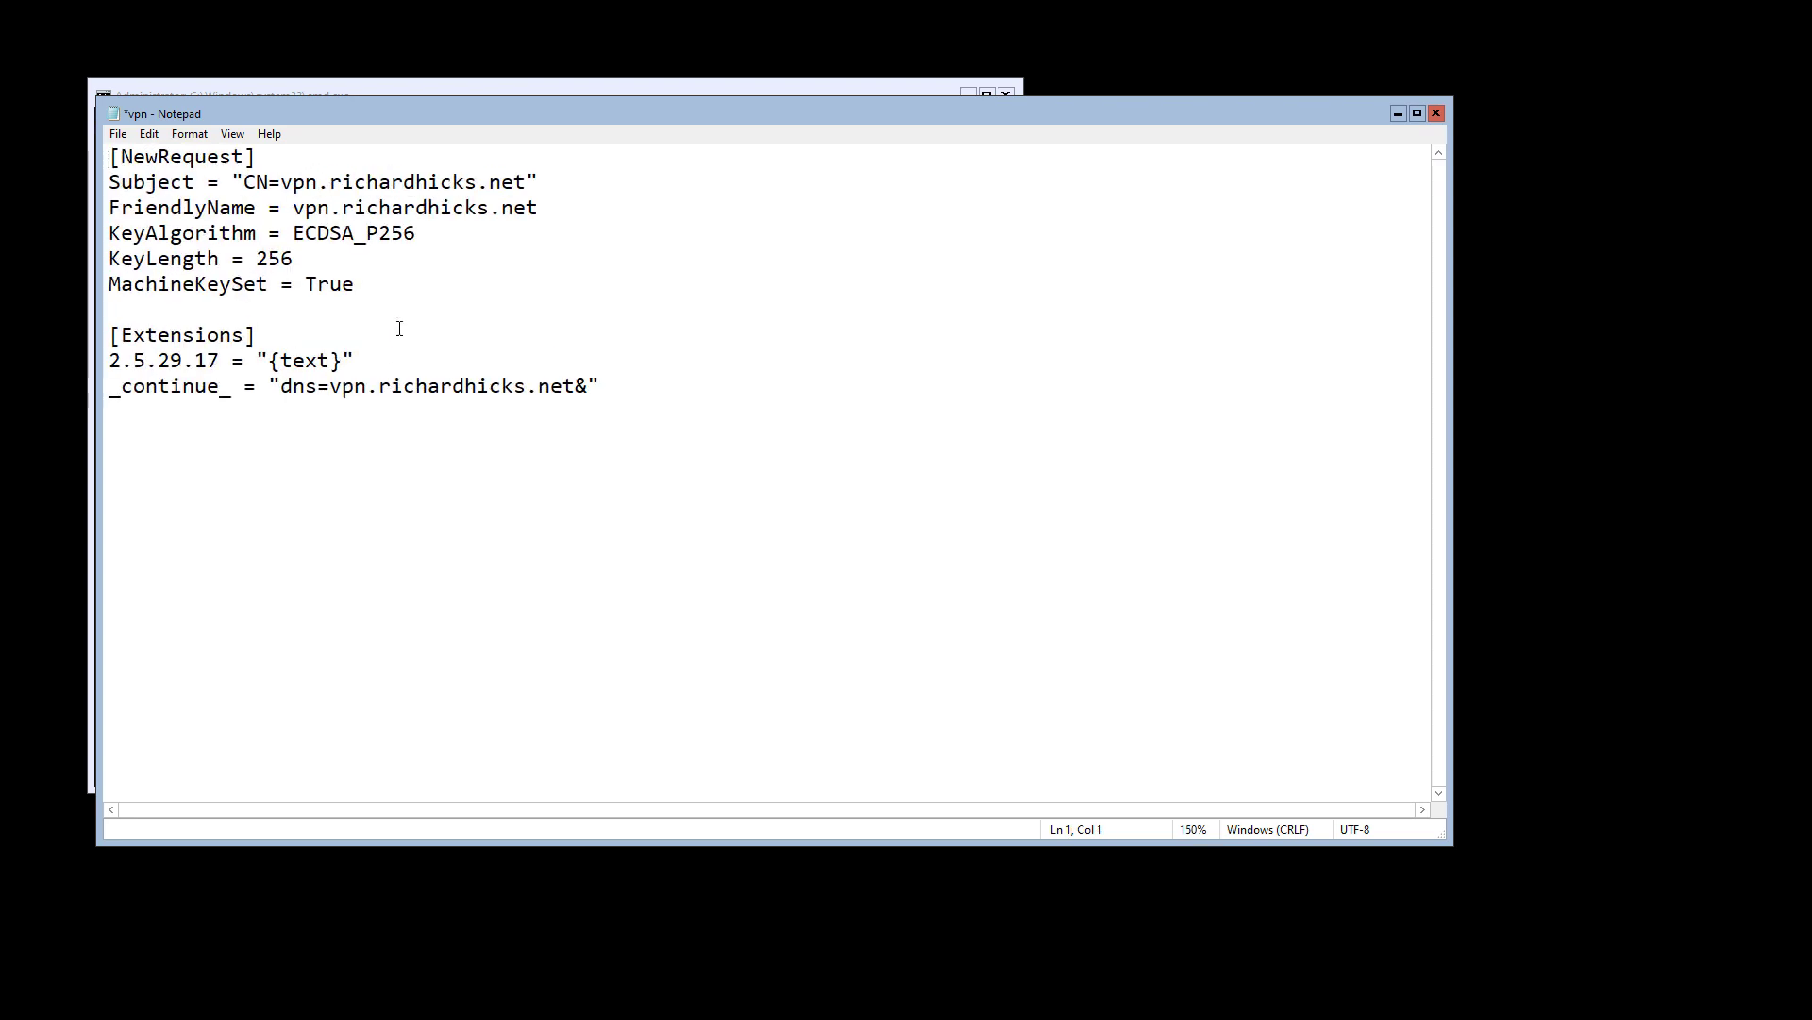
key(shift+End)
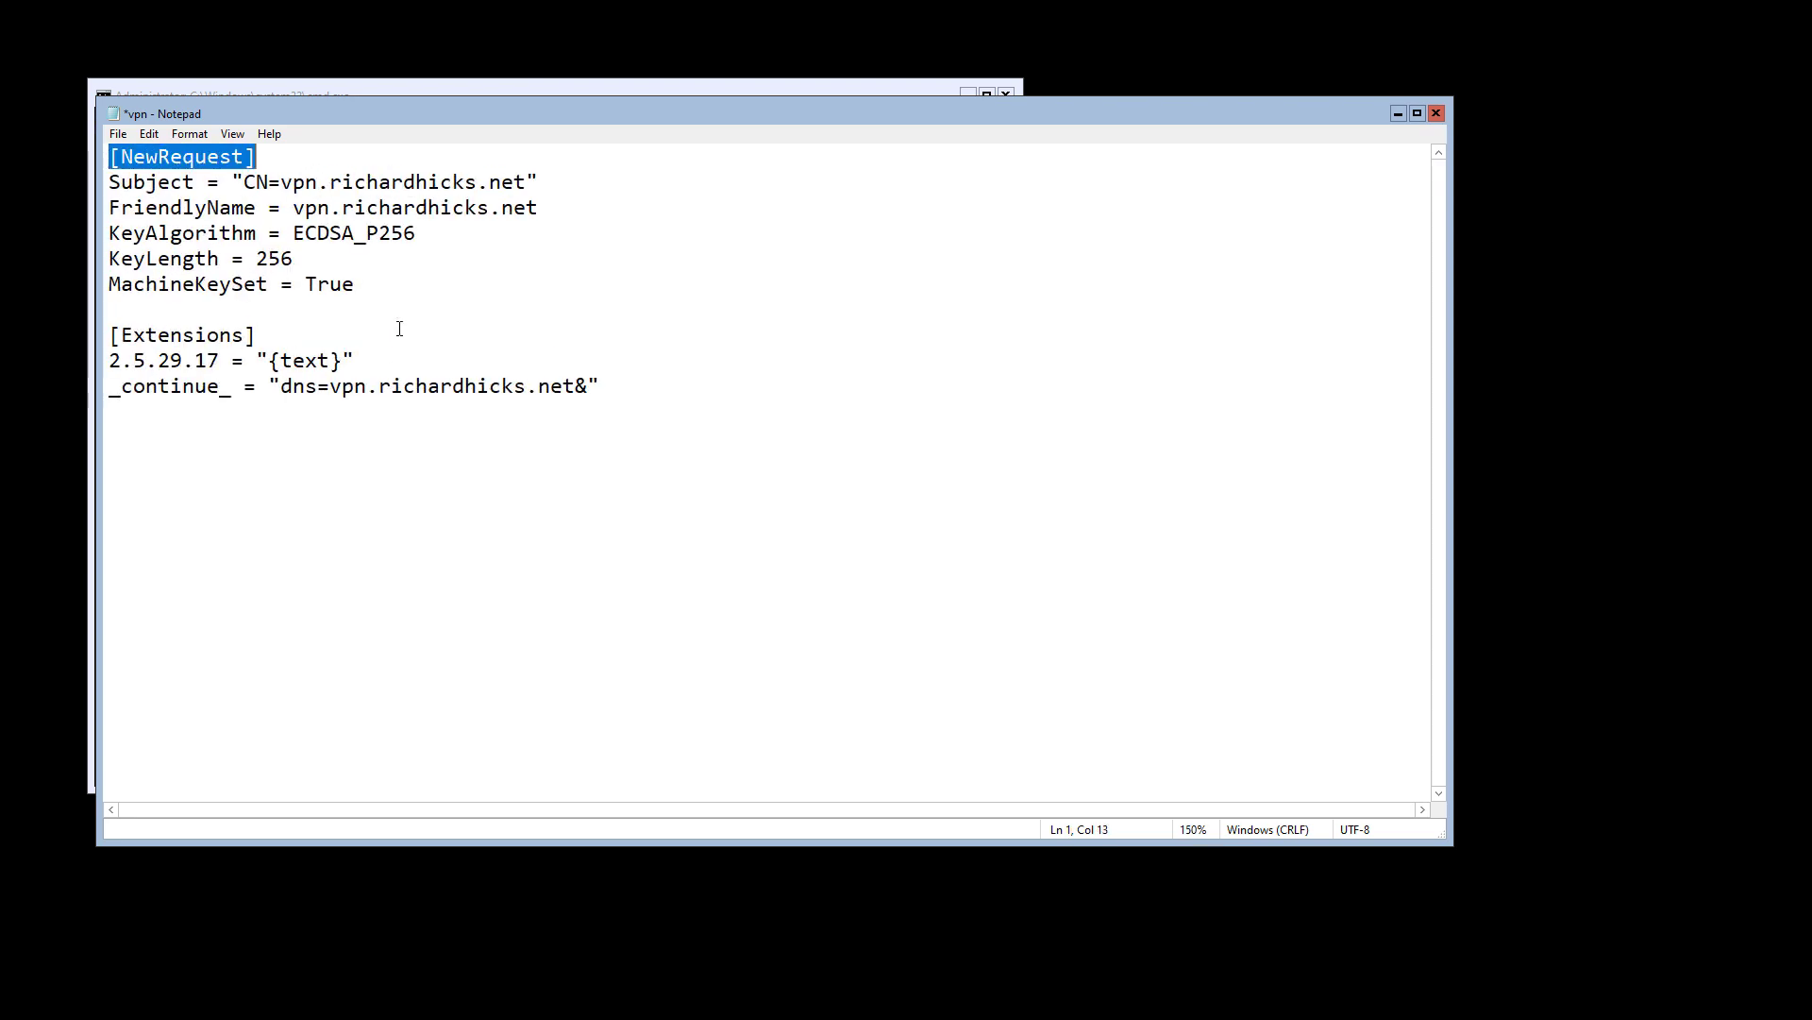
click(345, 329)
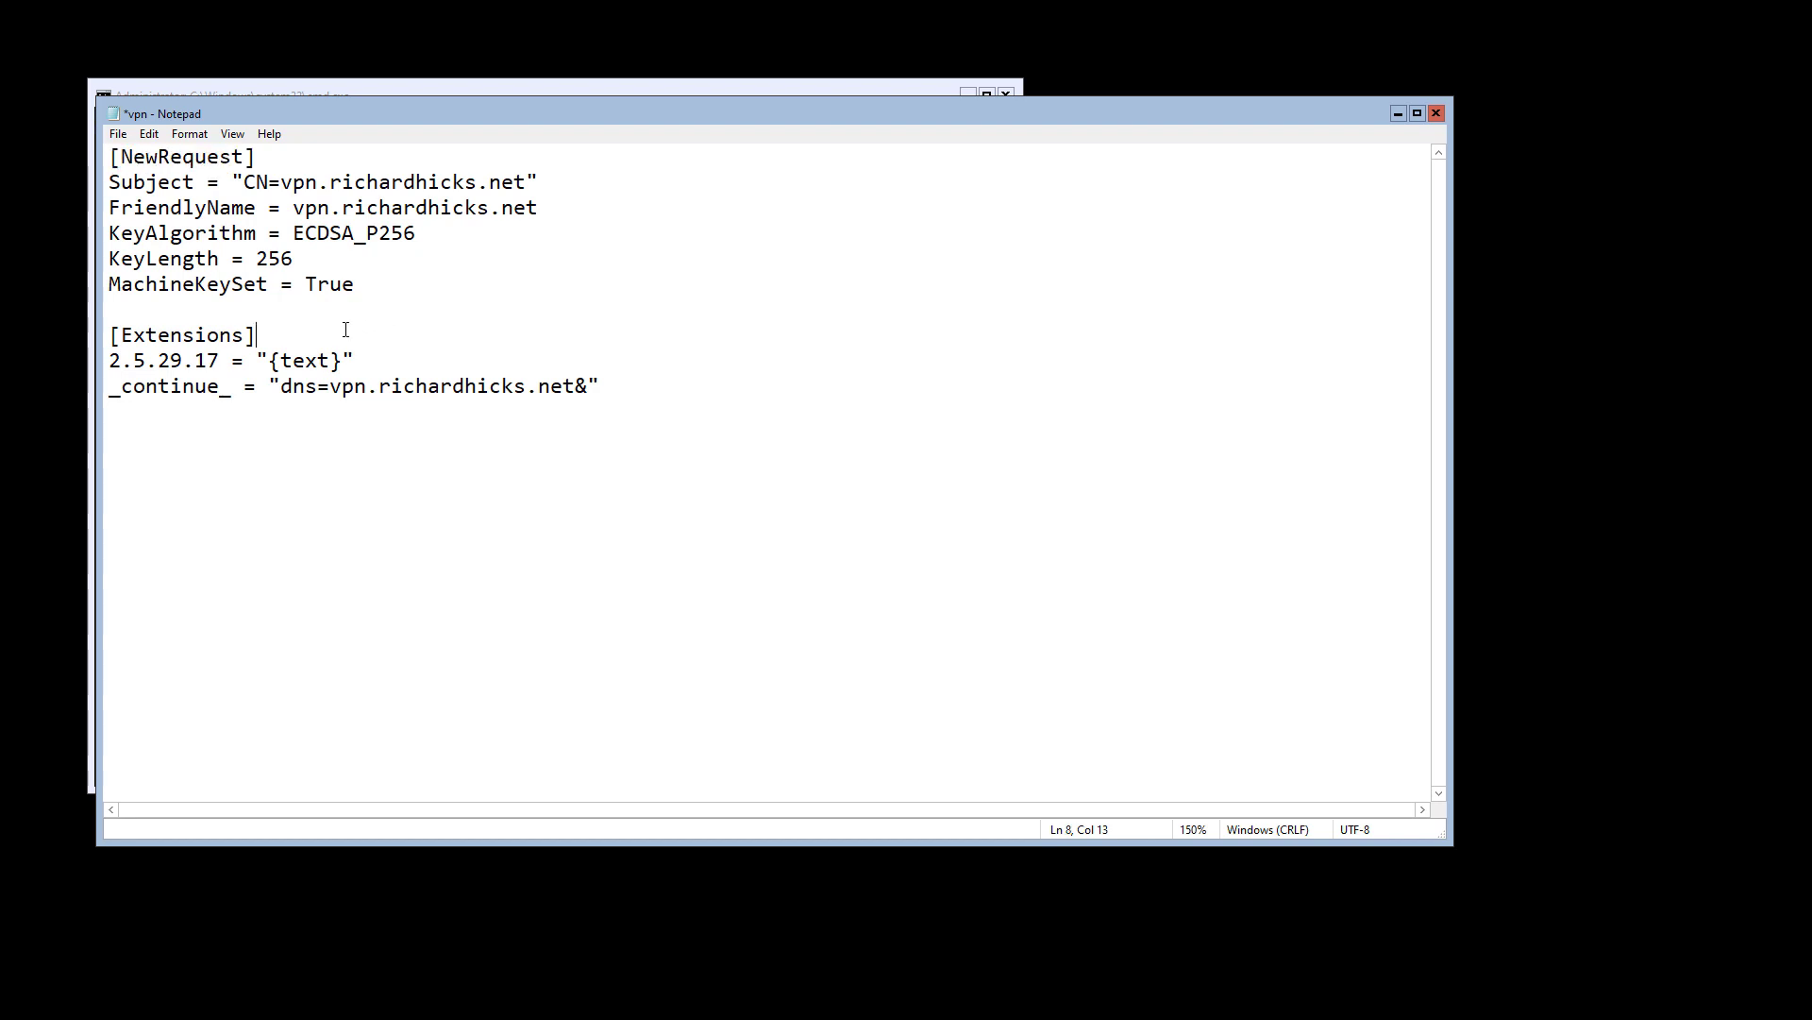
key(shift+Home)
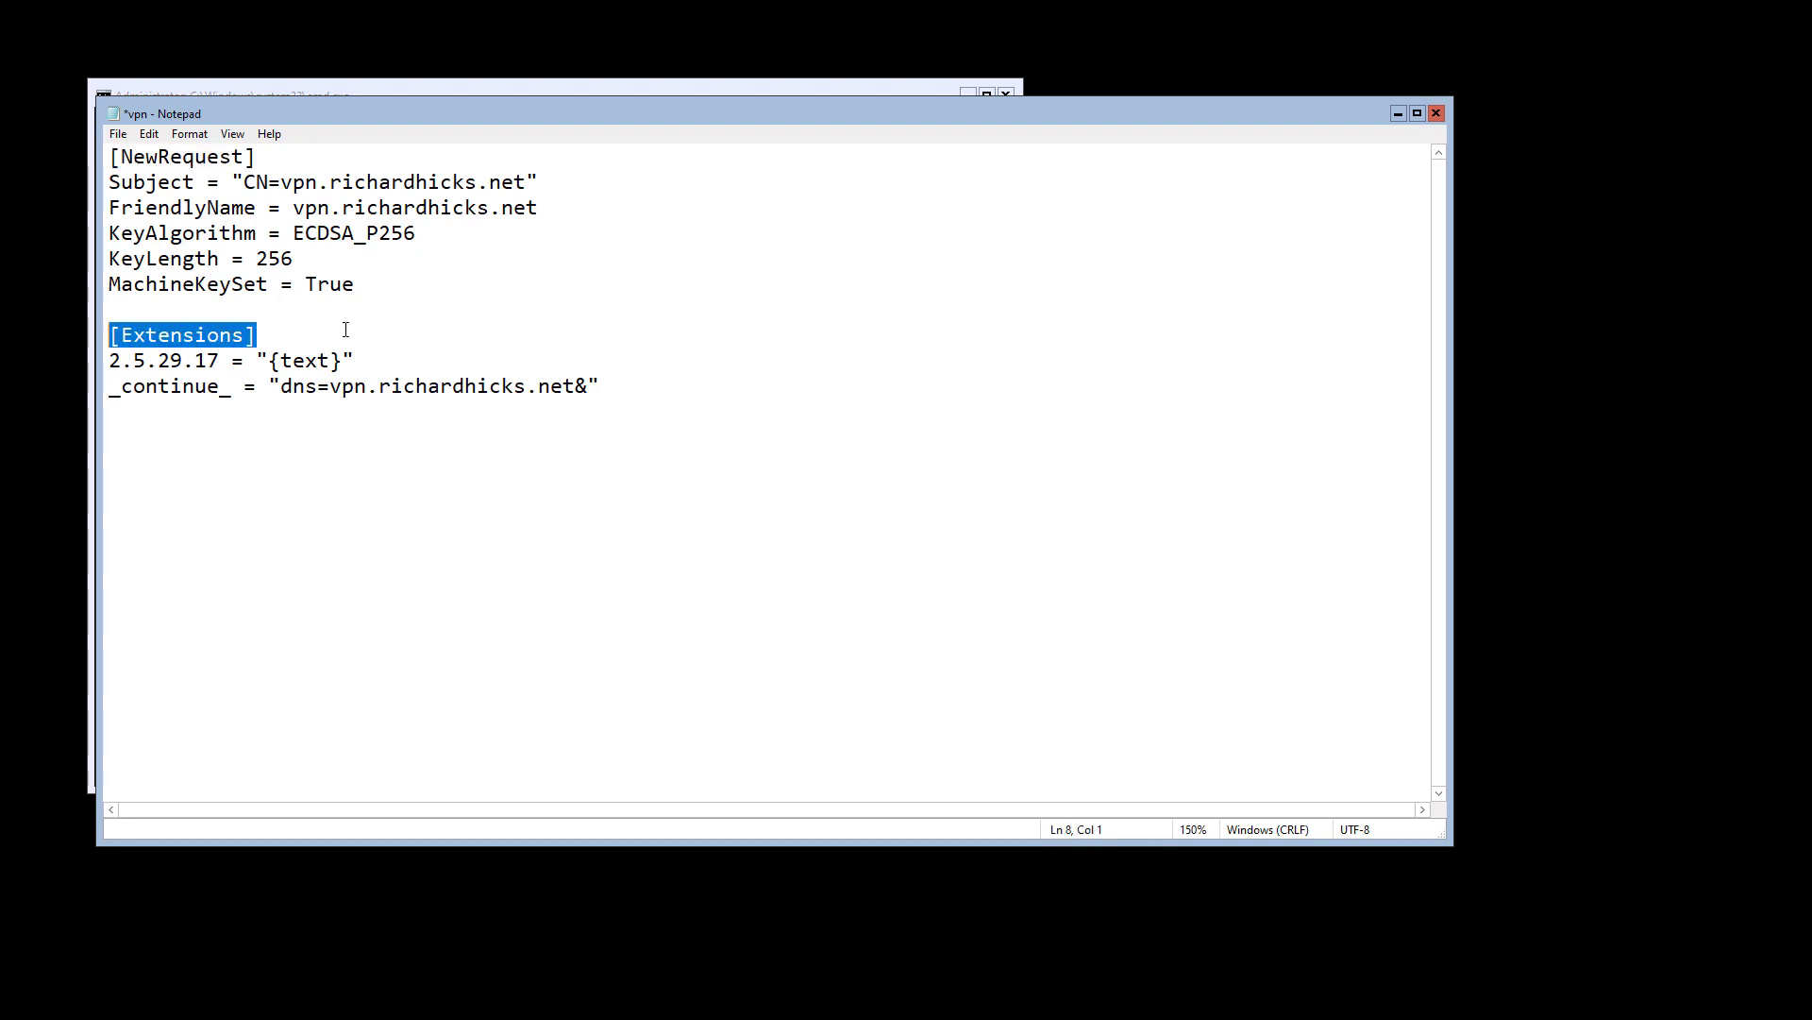
key(ctrl+Home)
key(Down)
key(shift+End)
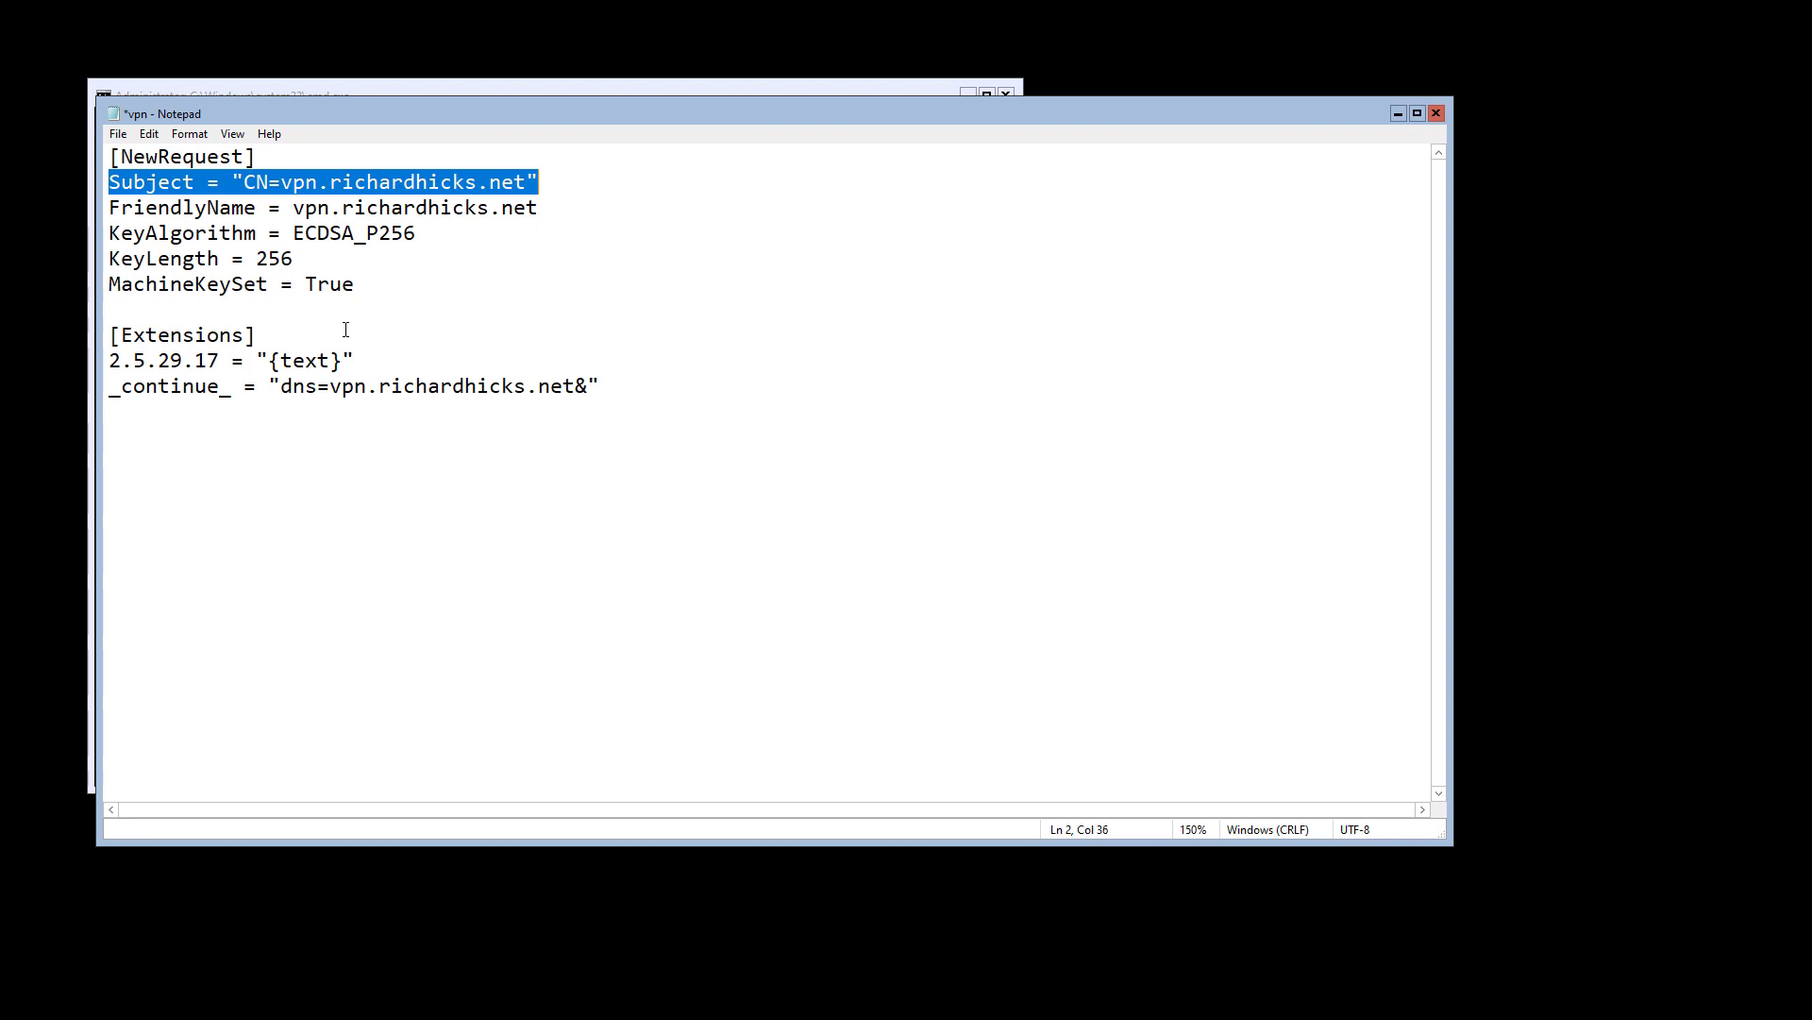
key(Down)
key(Home)
key(shift+End)
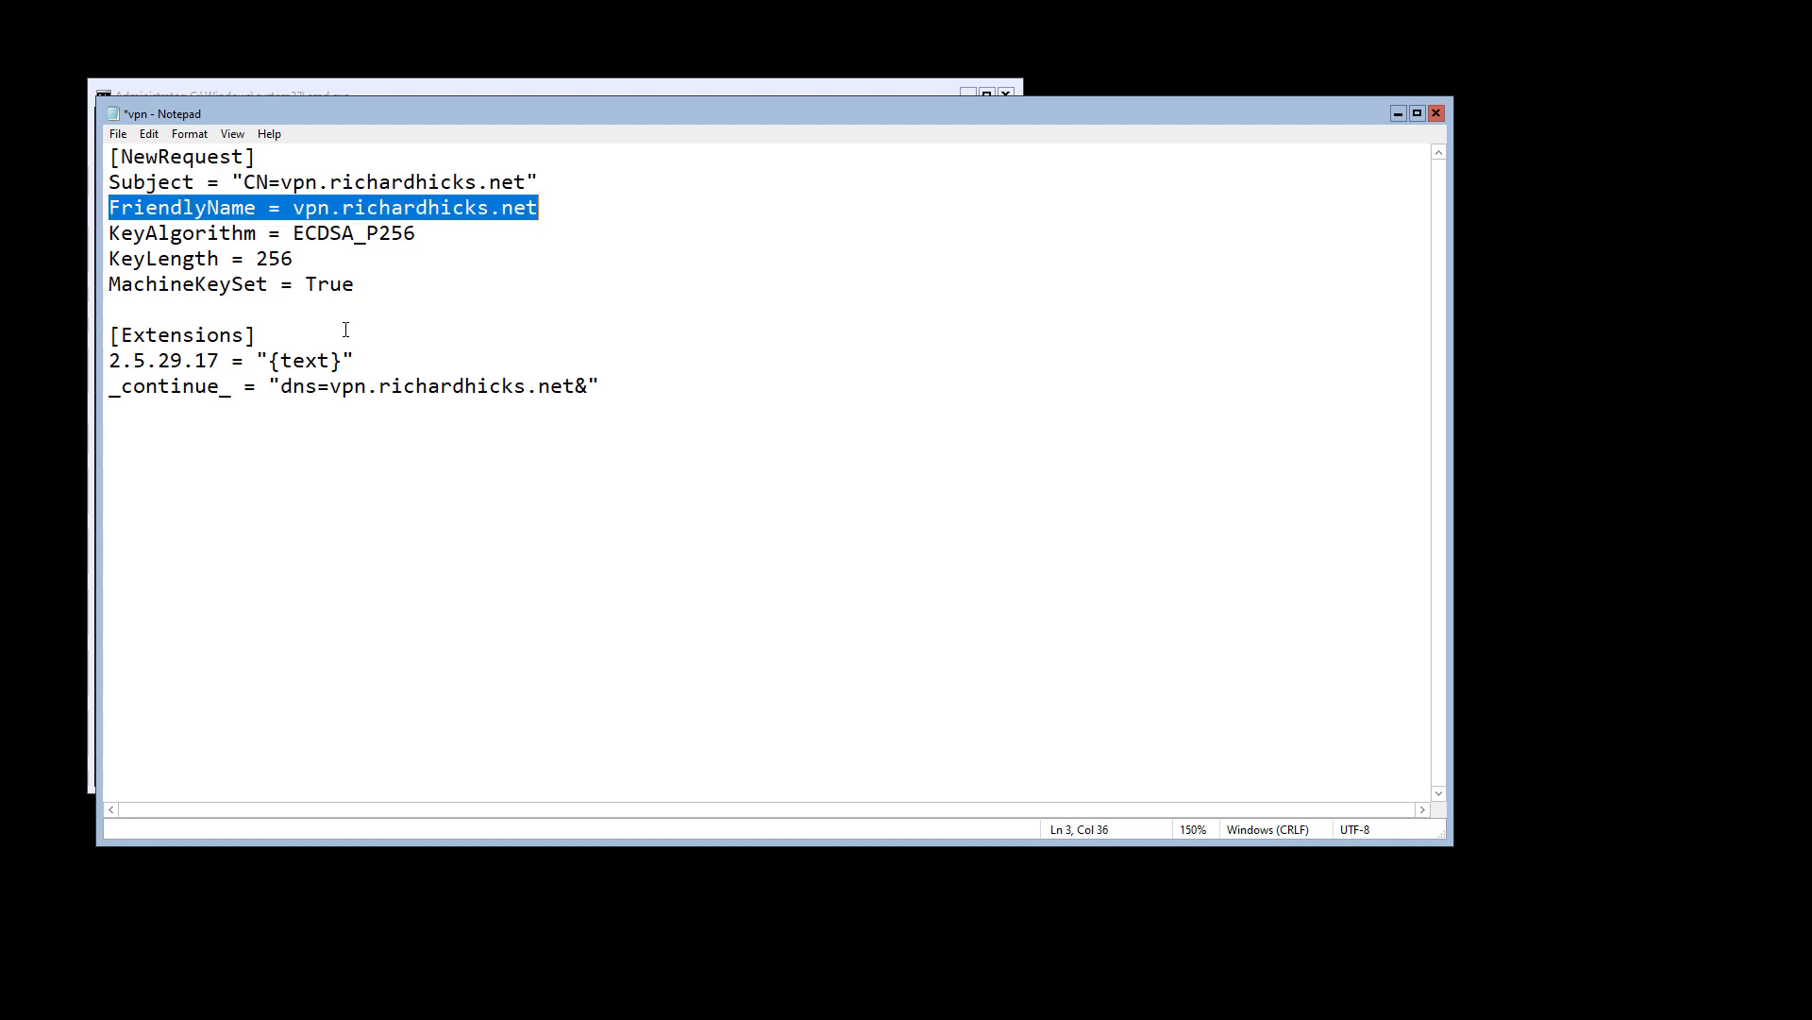
key(Down)
key(Home)
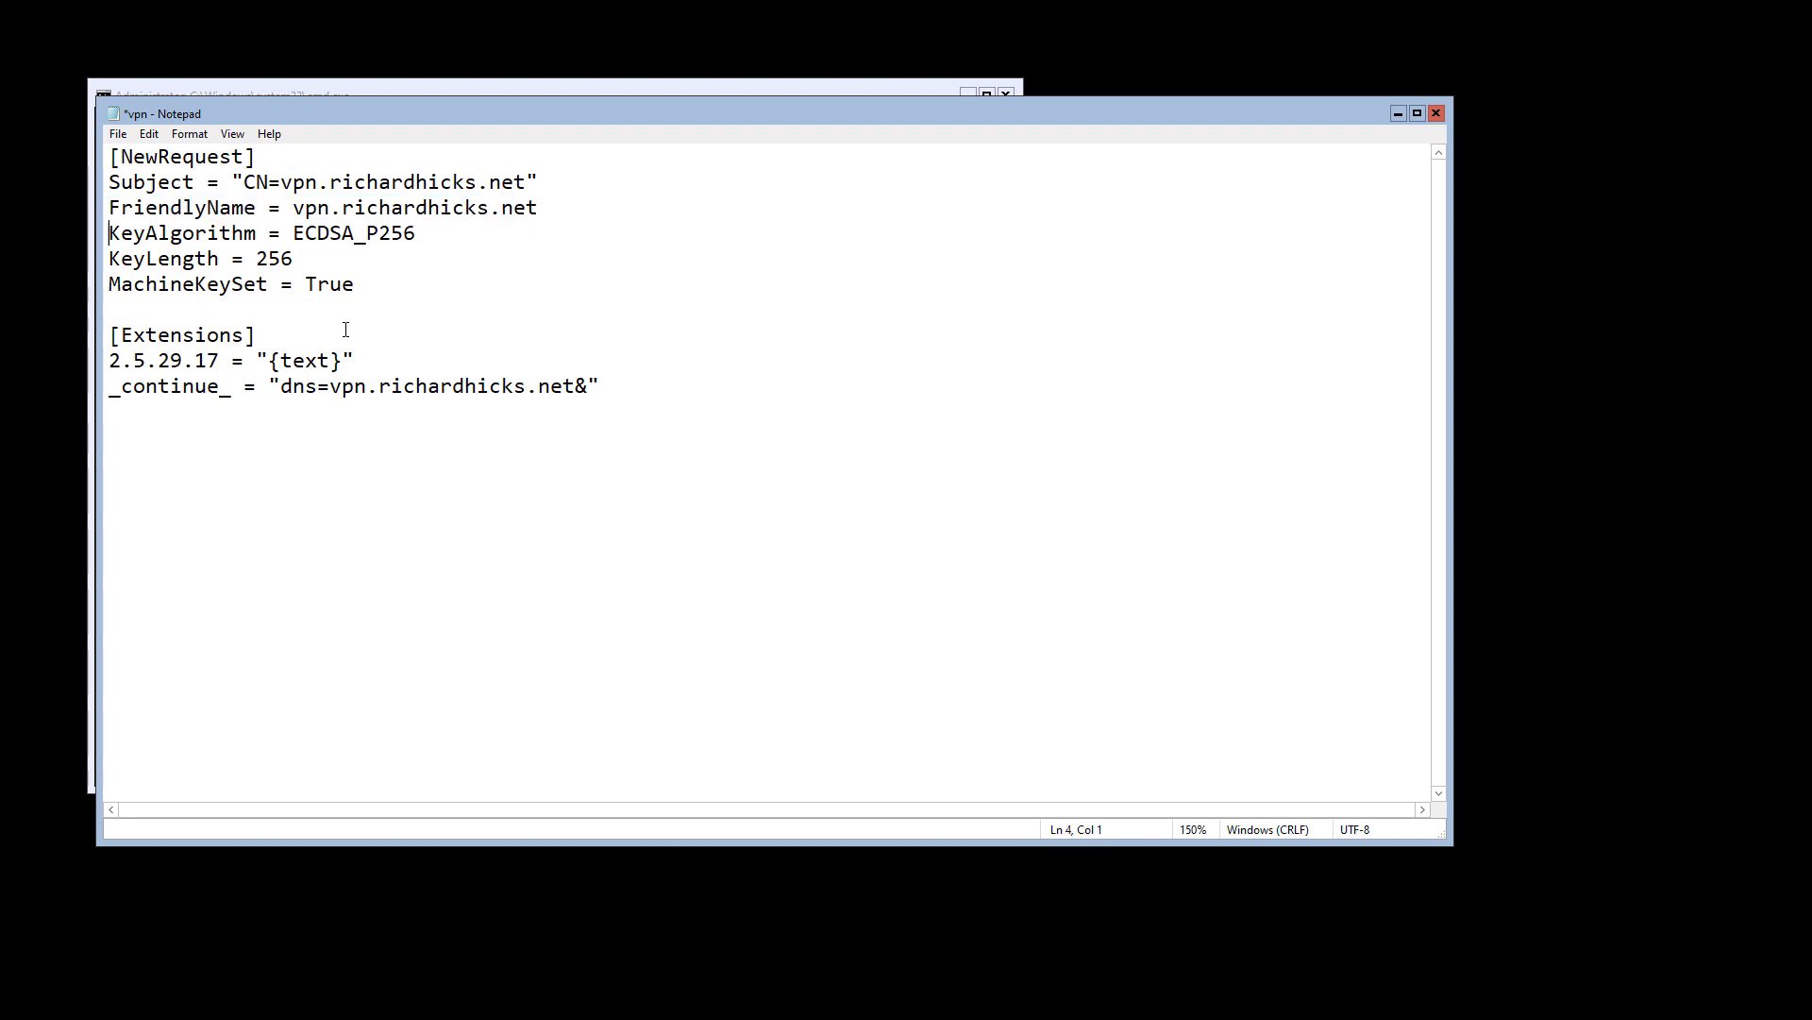
key(shift+End)
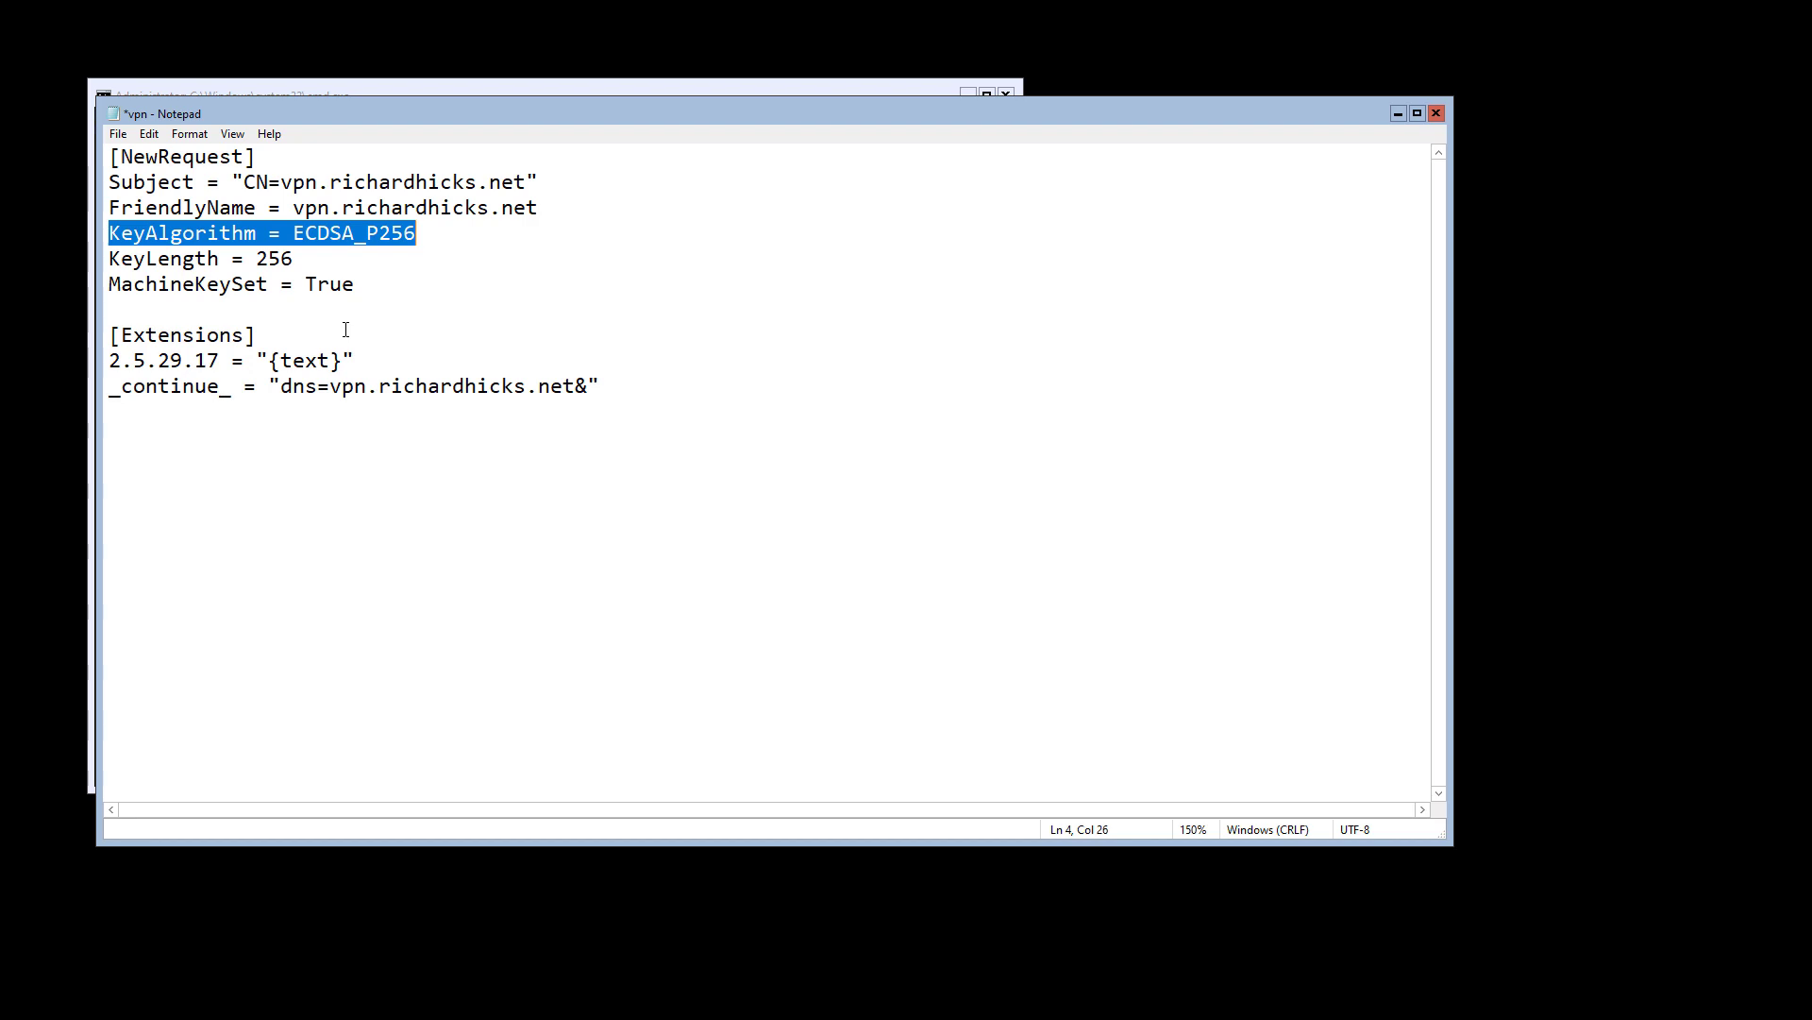
key(Right)
key(shift+Down)
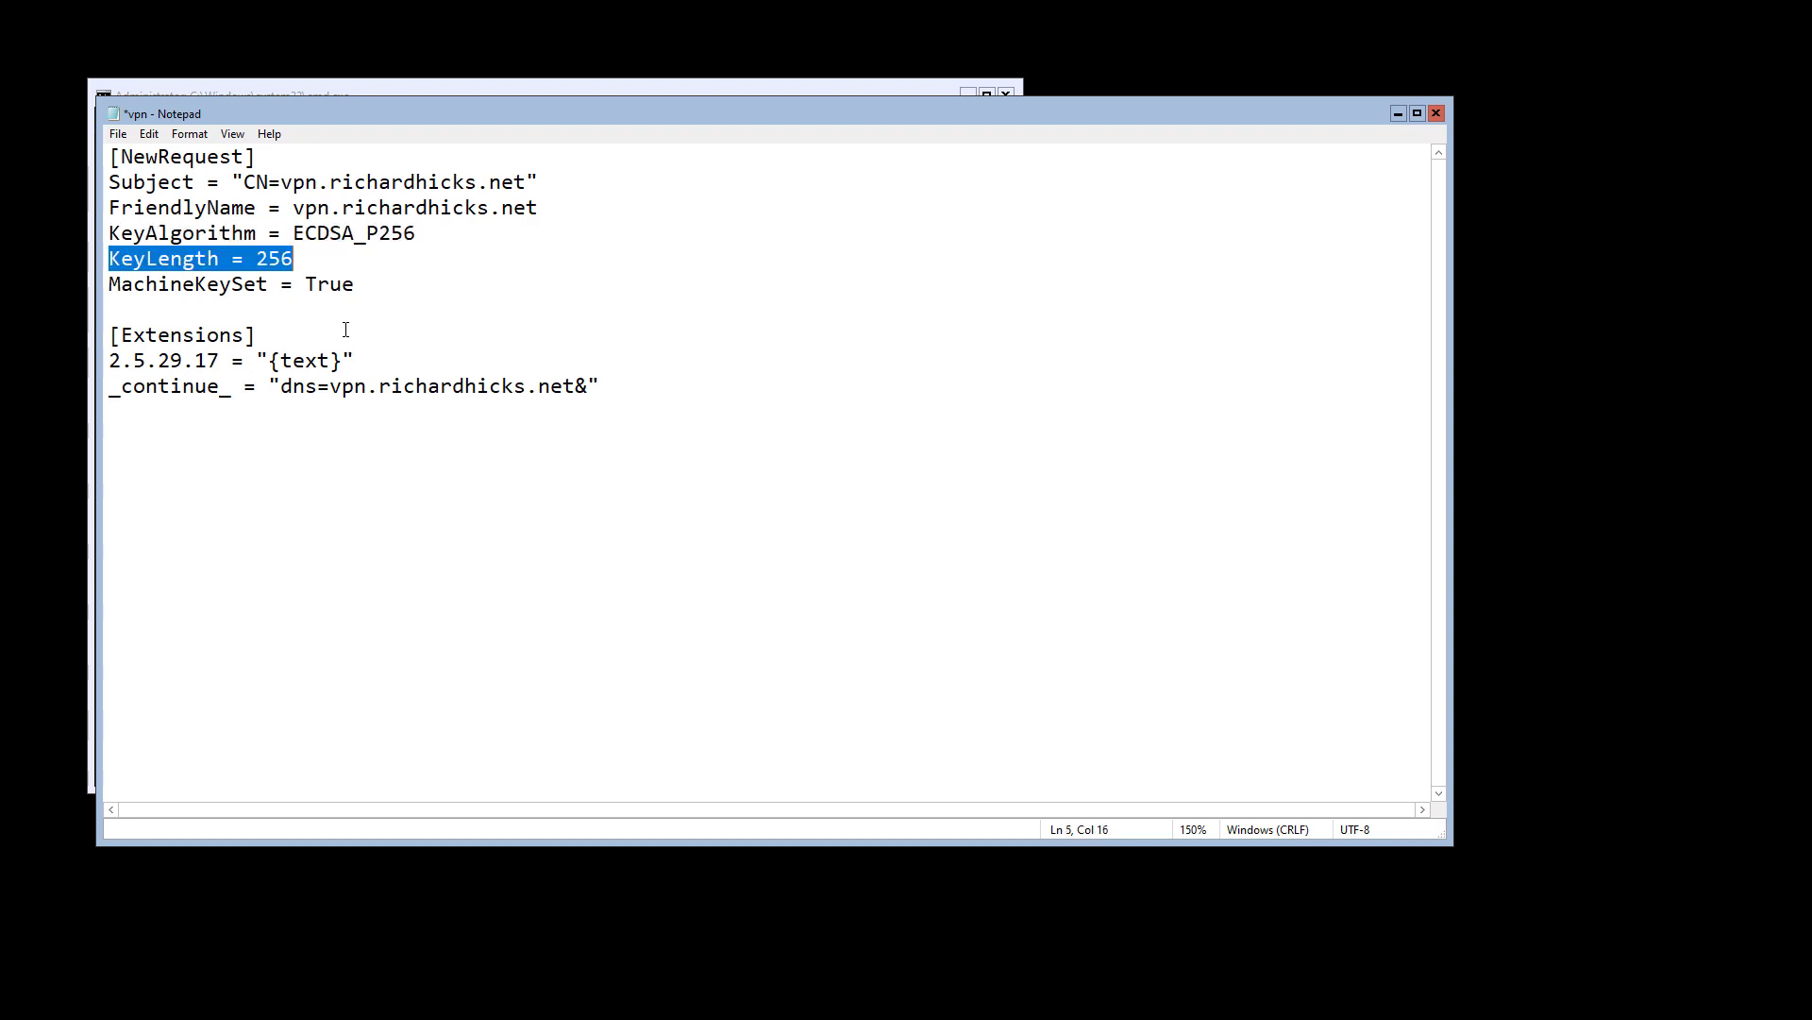
key(Right)
key(shift+Down)
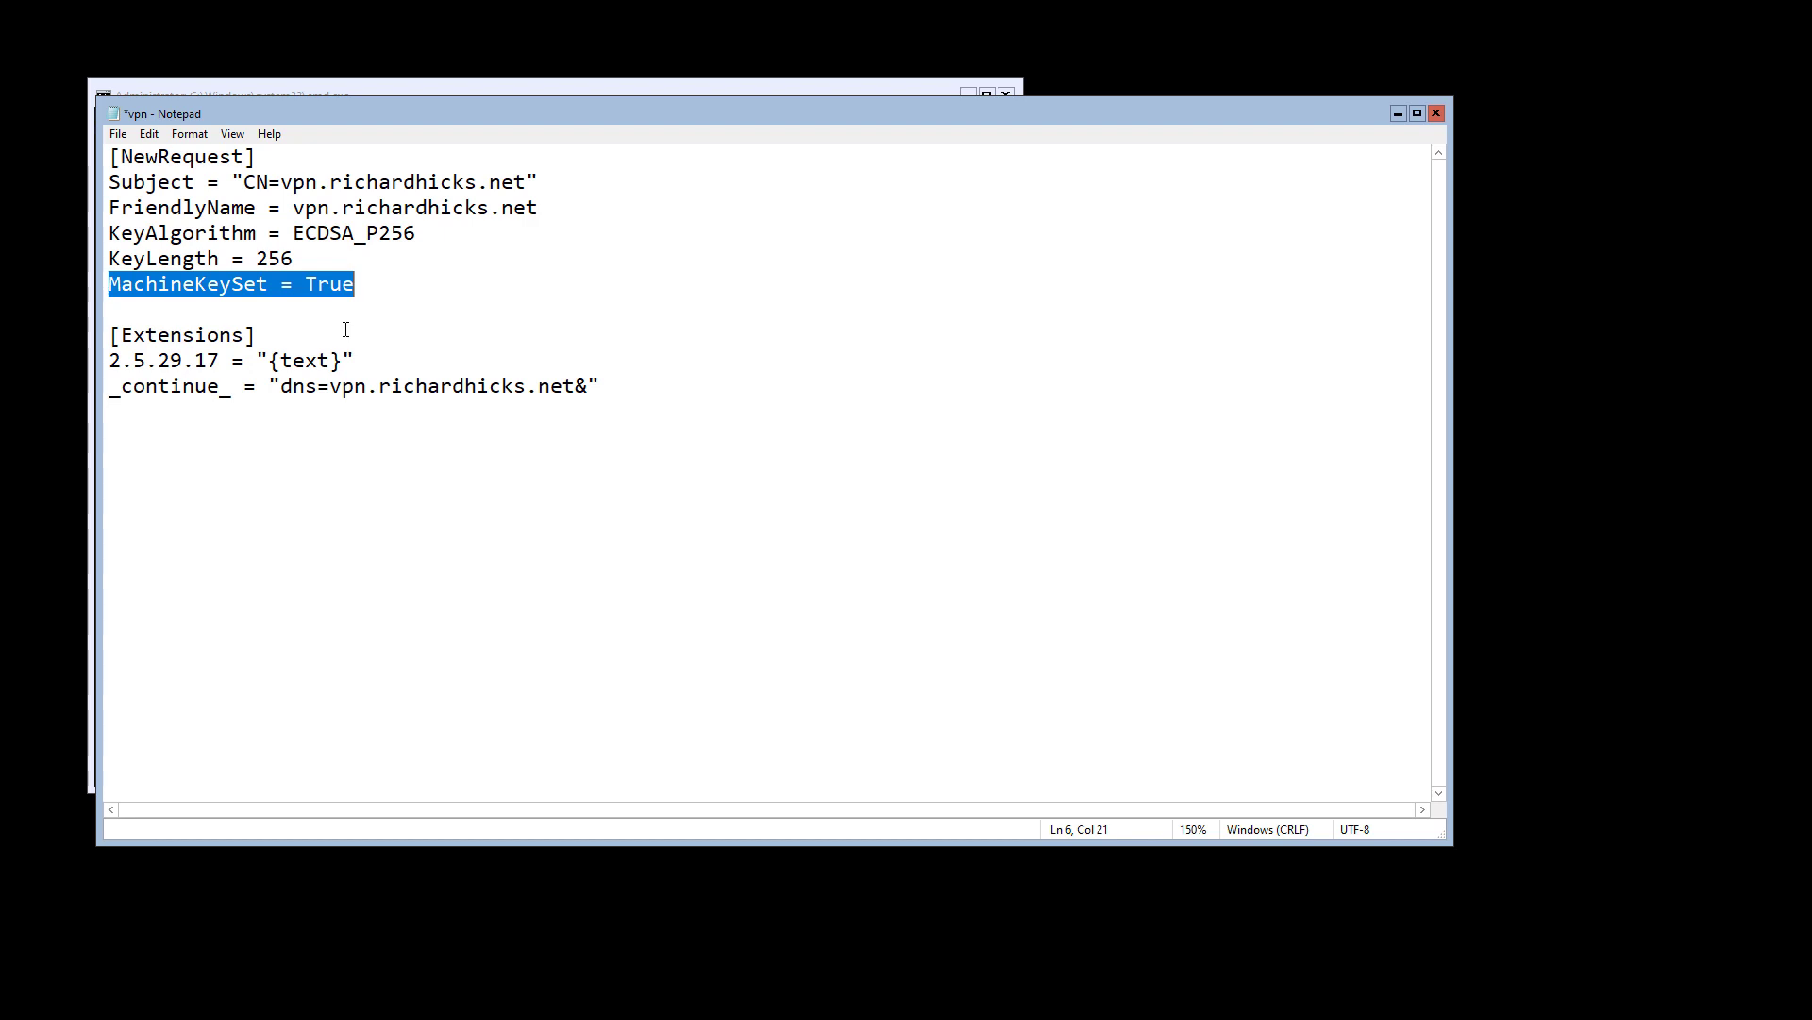
Examine the [Extensions] section, including the 2.5.29.17 line and the DNS name in the _continue_ line
key(Down)
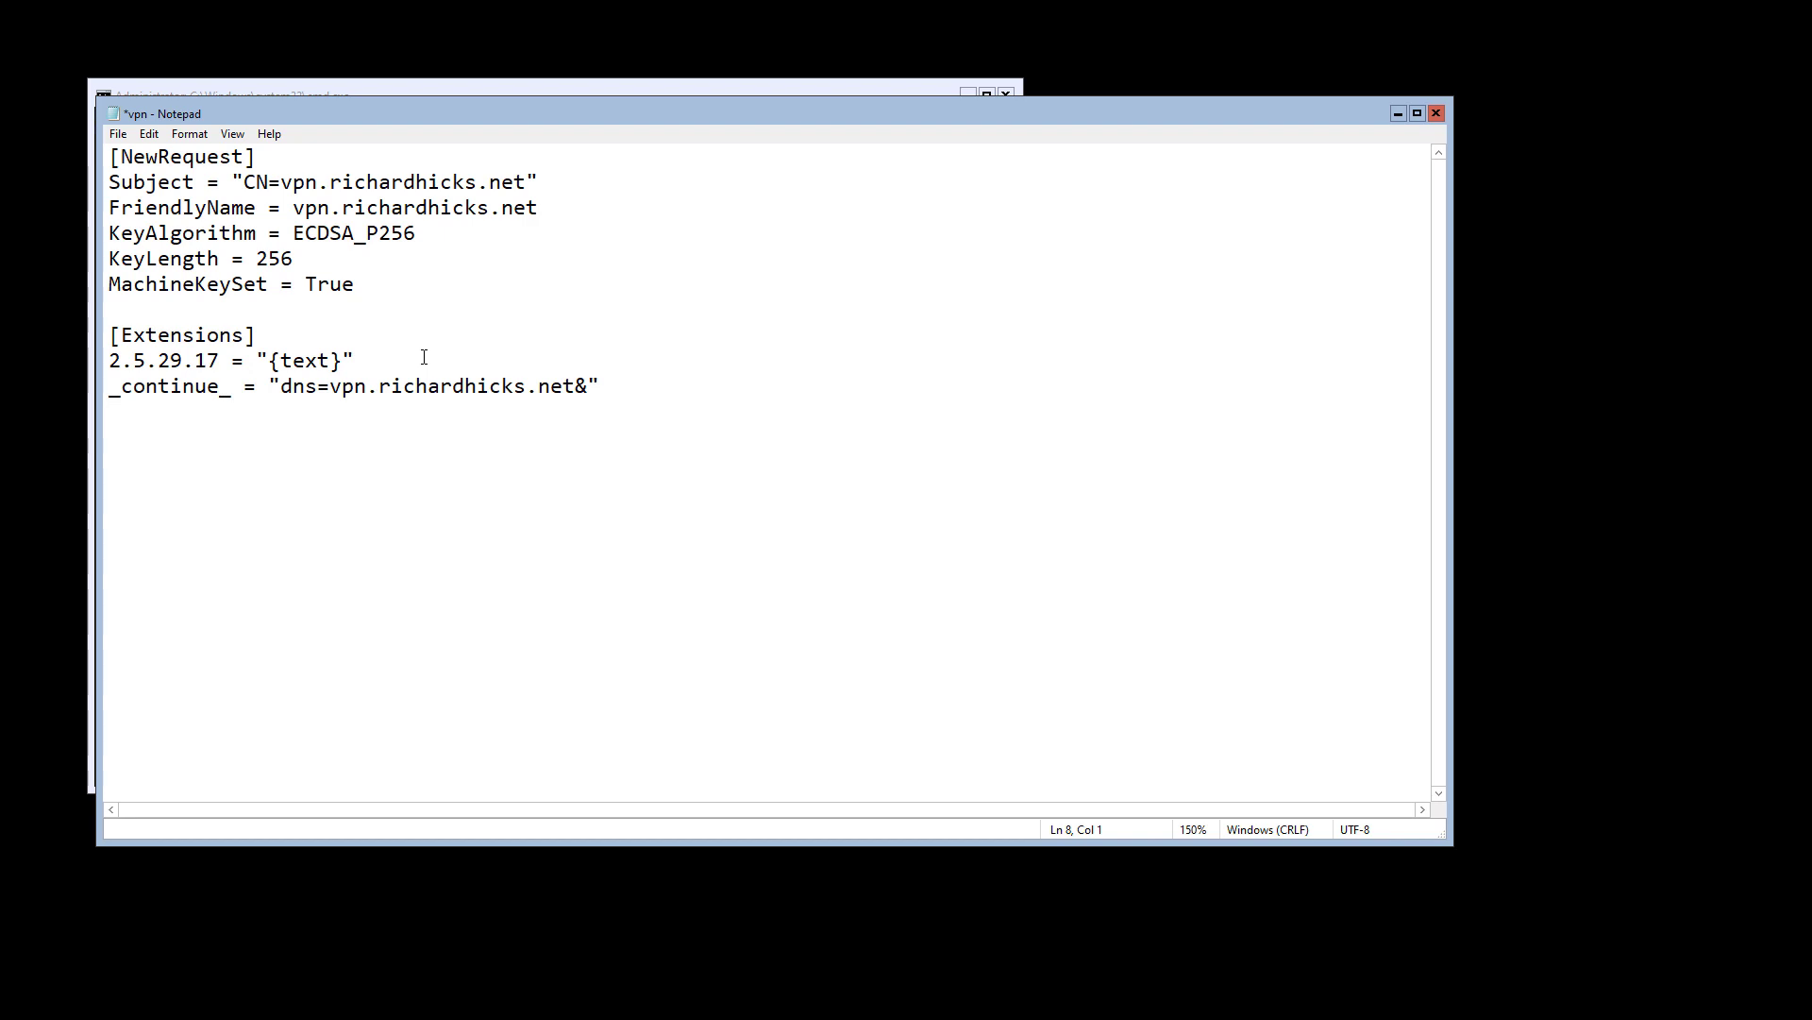
key(shift+End)
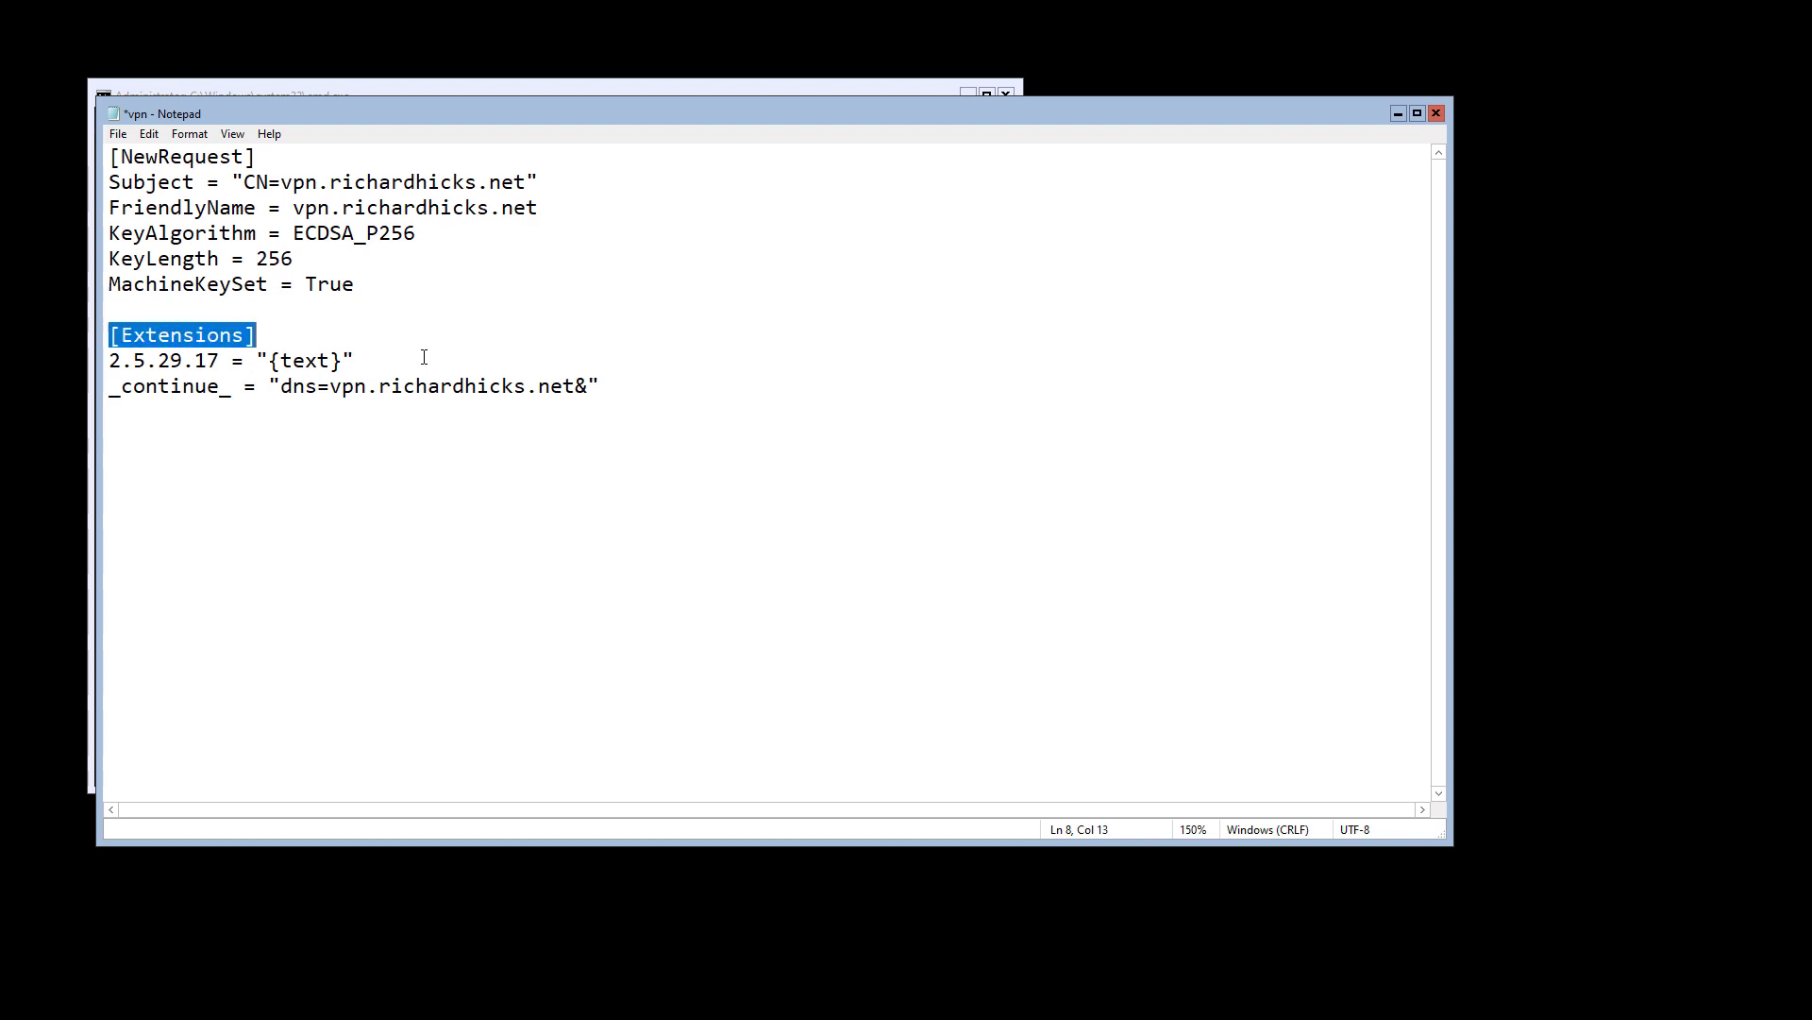
key(Down)
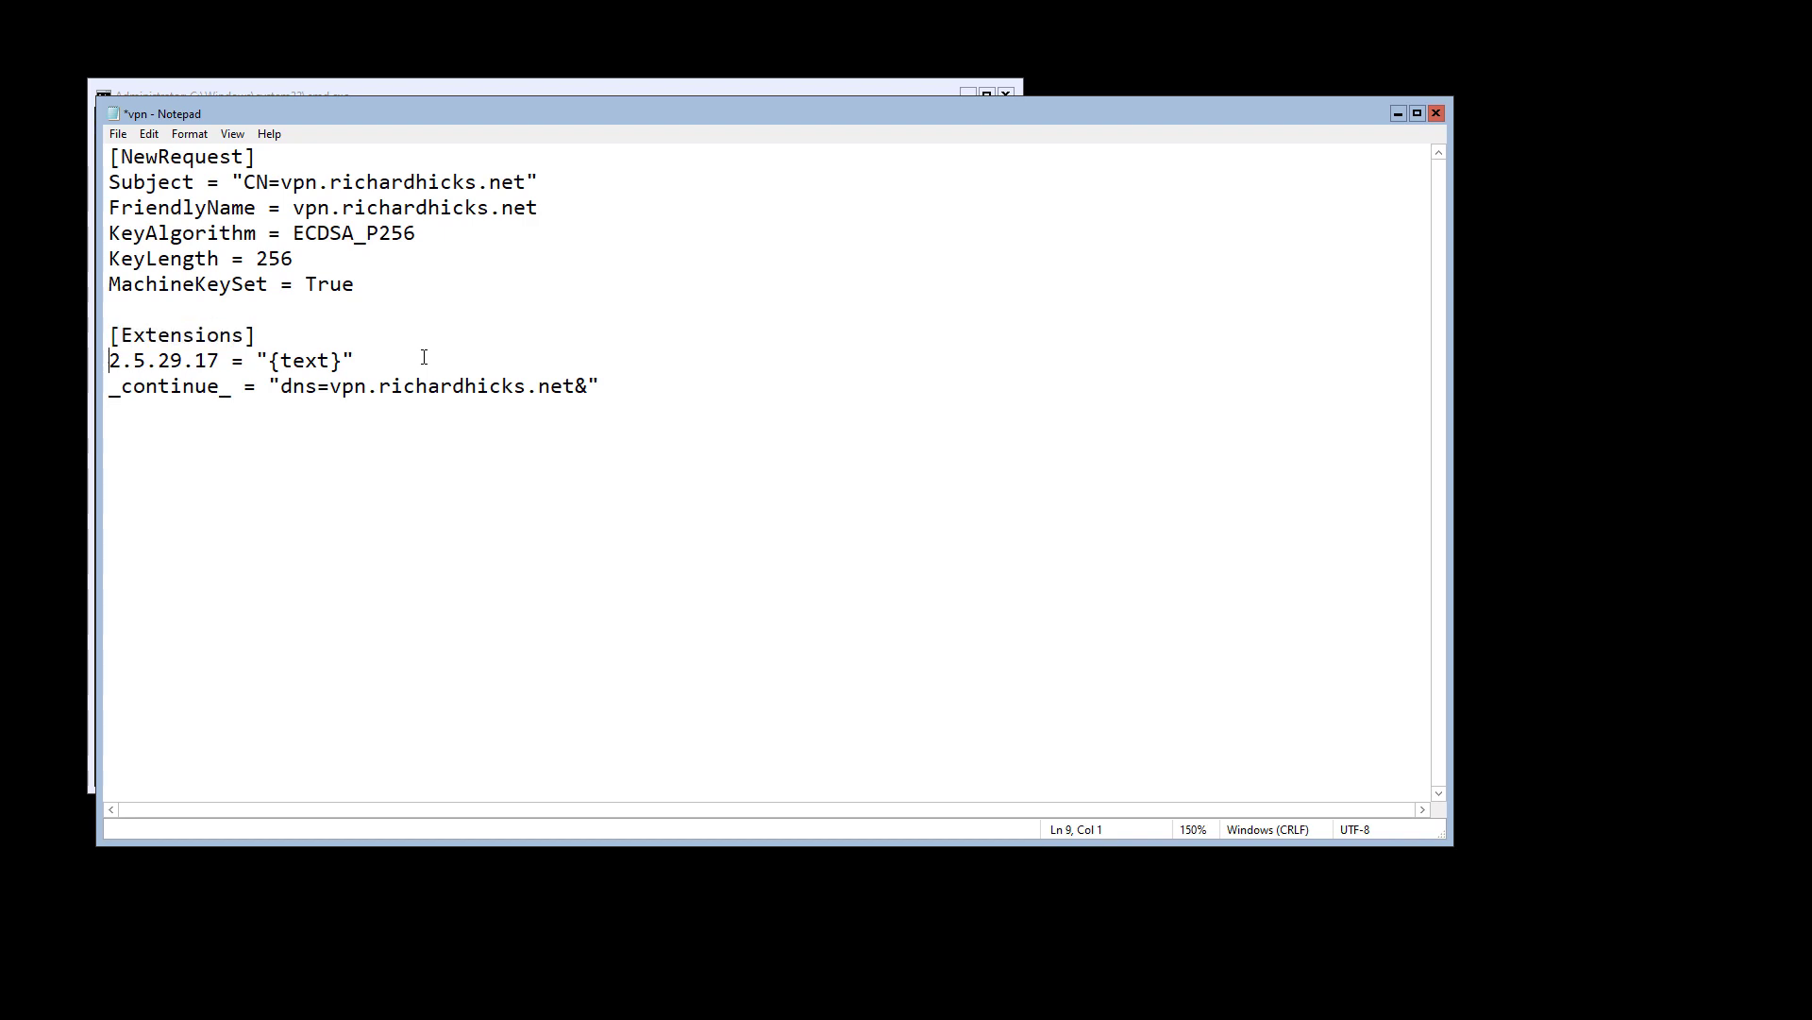
key(shift+End)
key(Home)
key(Down)
key(End)
key(shift+Home)
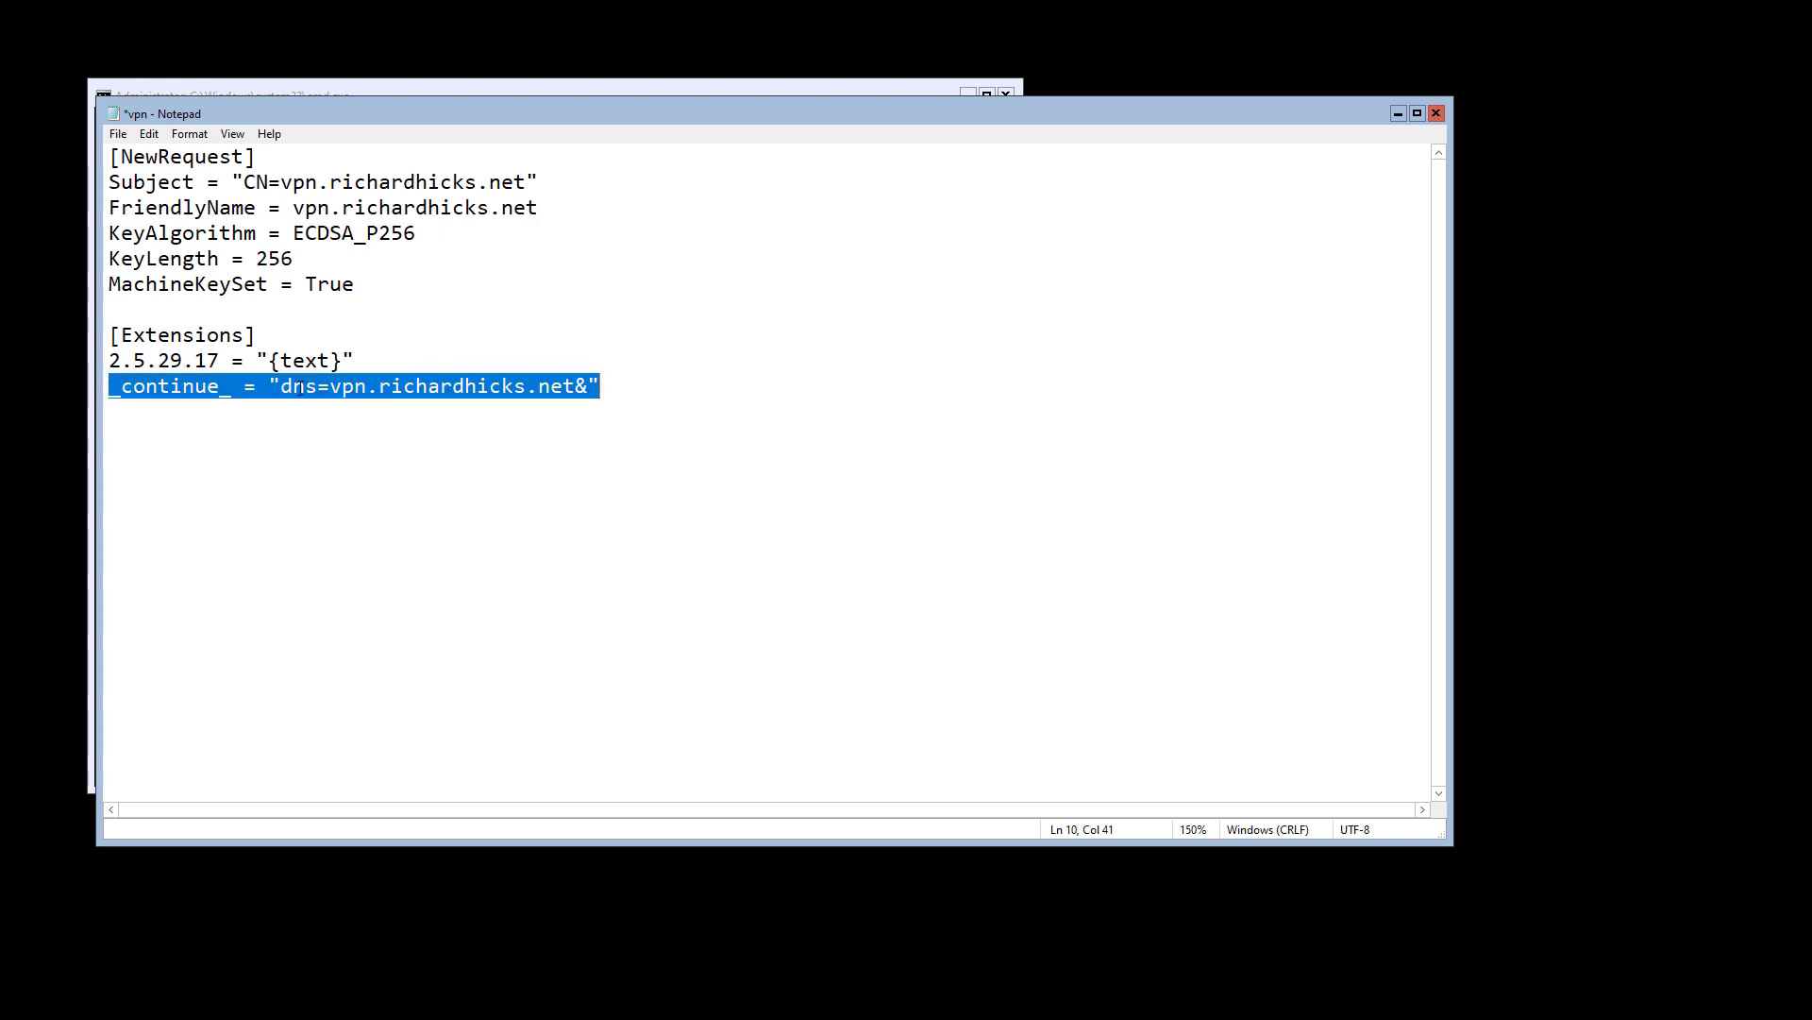
click(298, 387)
key(shift+Right)
key(shift+Right)
key(shift+Right)
key(shift+Right)
key(shift+Right)
key(shift+Right)
key(shift+Right)
key(shift+Right)
key(shift+Right)
key(shift+Right)
key(shift+Right)
key(shift+Right)
key(shift+Right)
key(shift+Right)
key(shift+Right)
key(shift+Right)
key(shift+Right)
key(shift+Right)
key(shift+Right)
key(shift+Right)
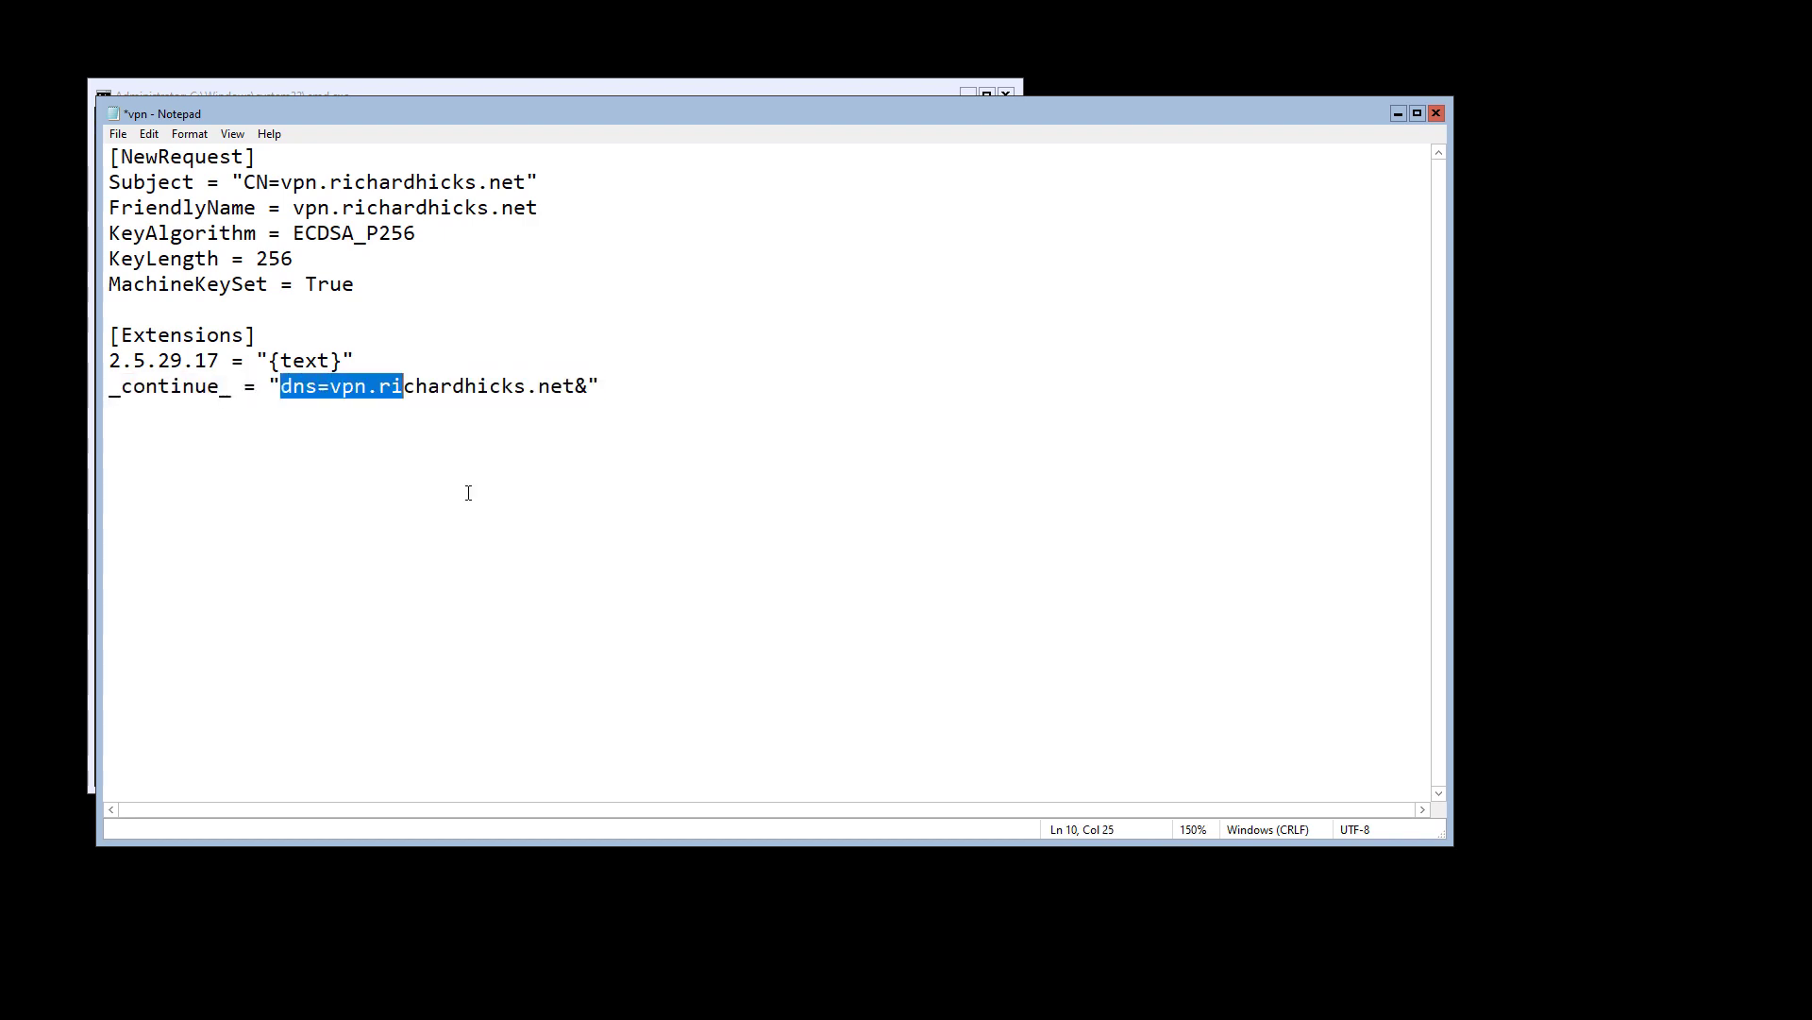
key(shift+Left)
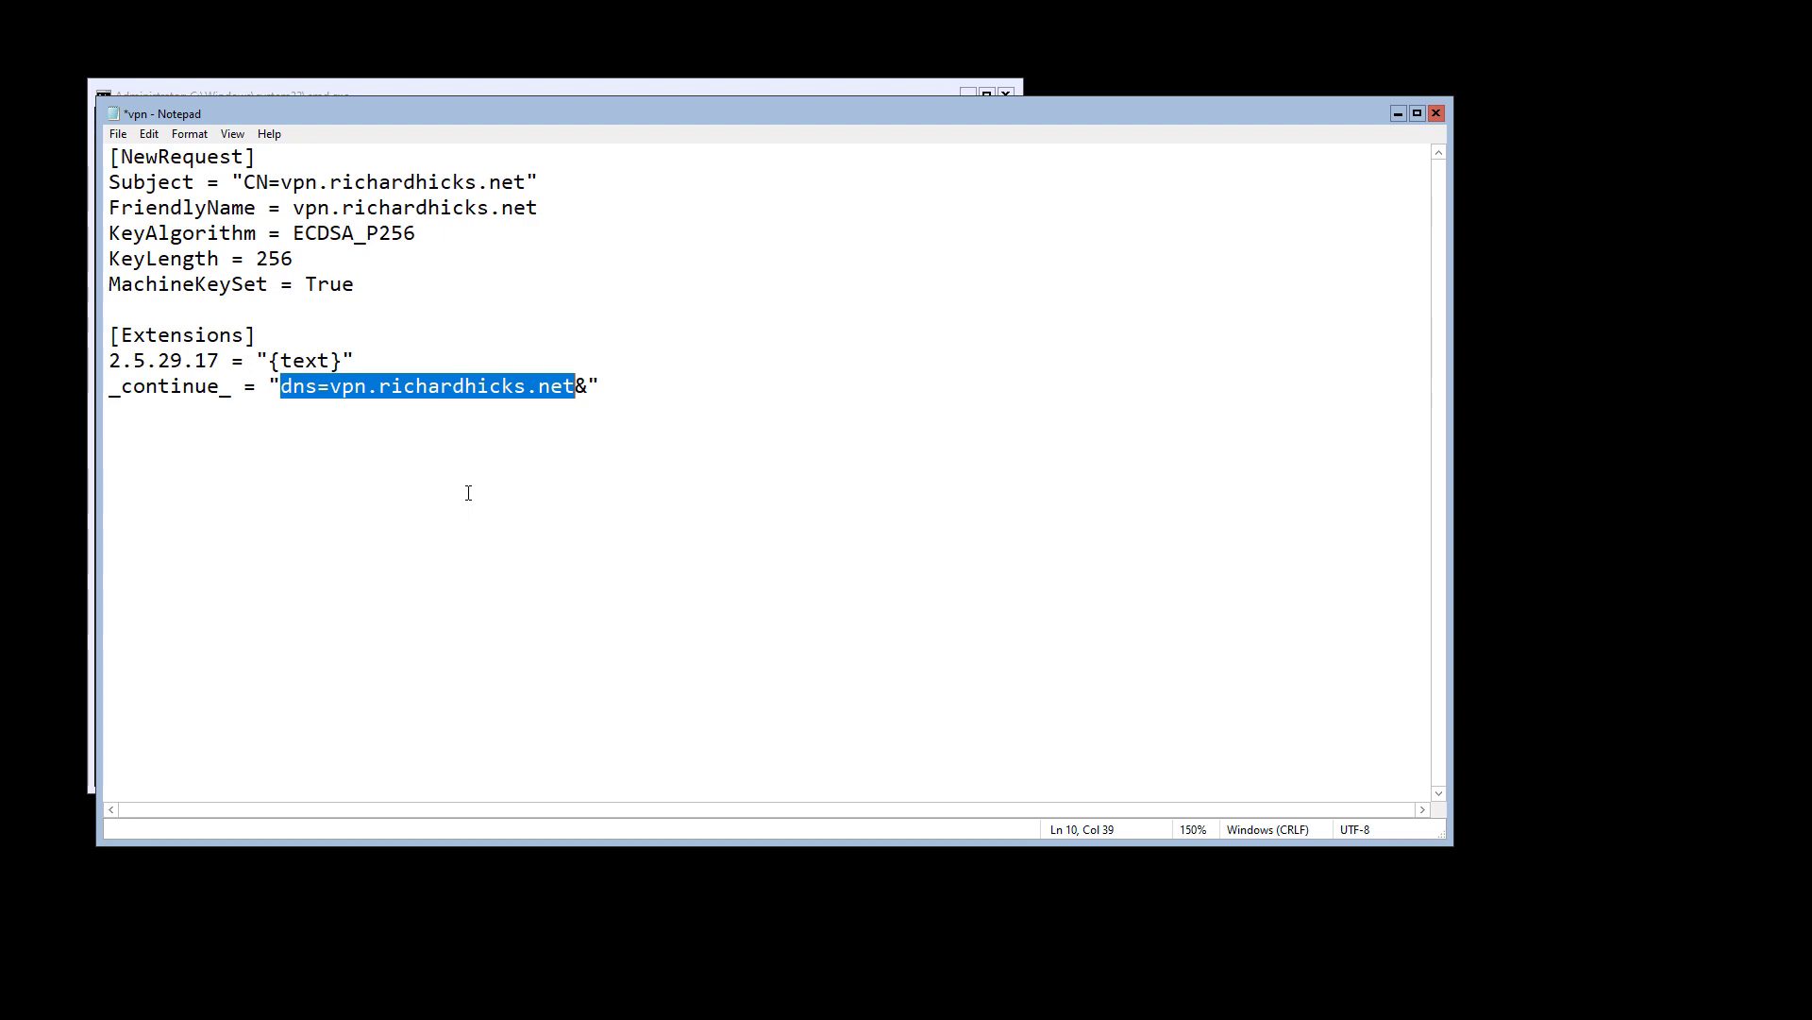
key(Home)
key(shift+End)
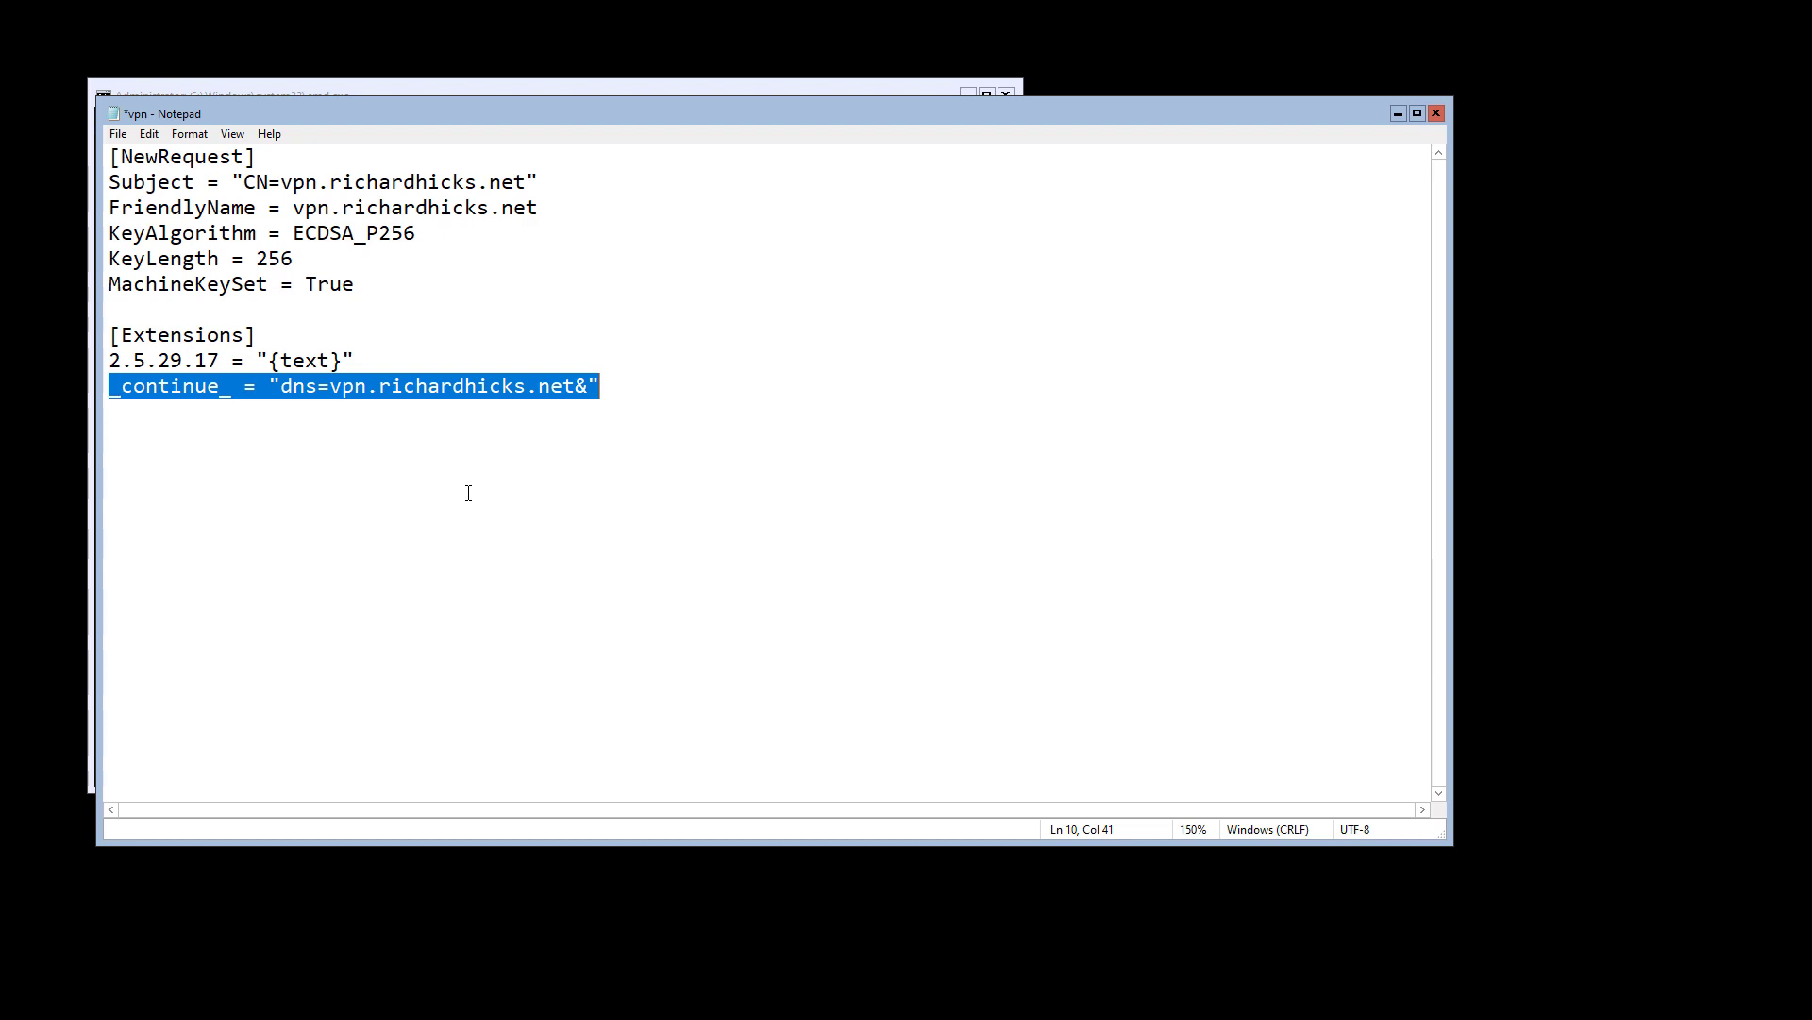
Save and close vpn.inf, and create the request file vpn.csr from it with certreq.exe -new
click(1436, 113)
click(850, 521)
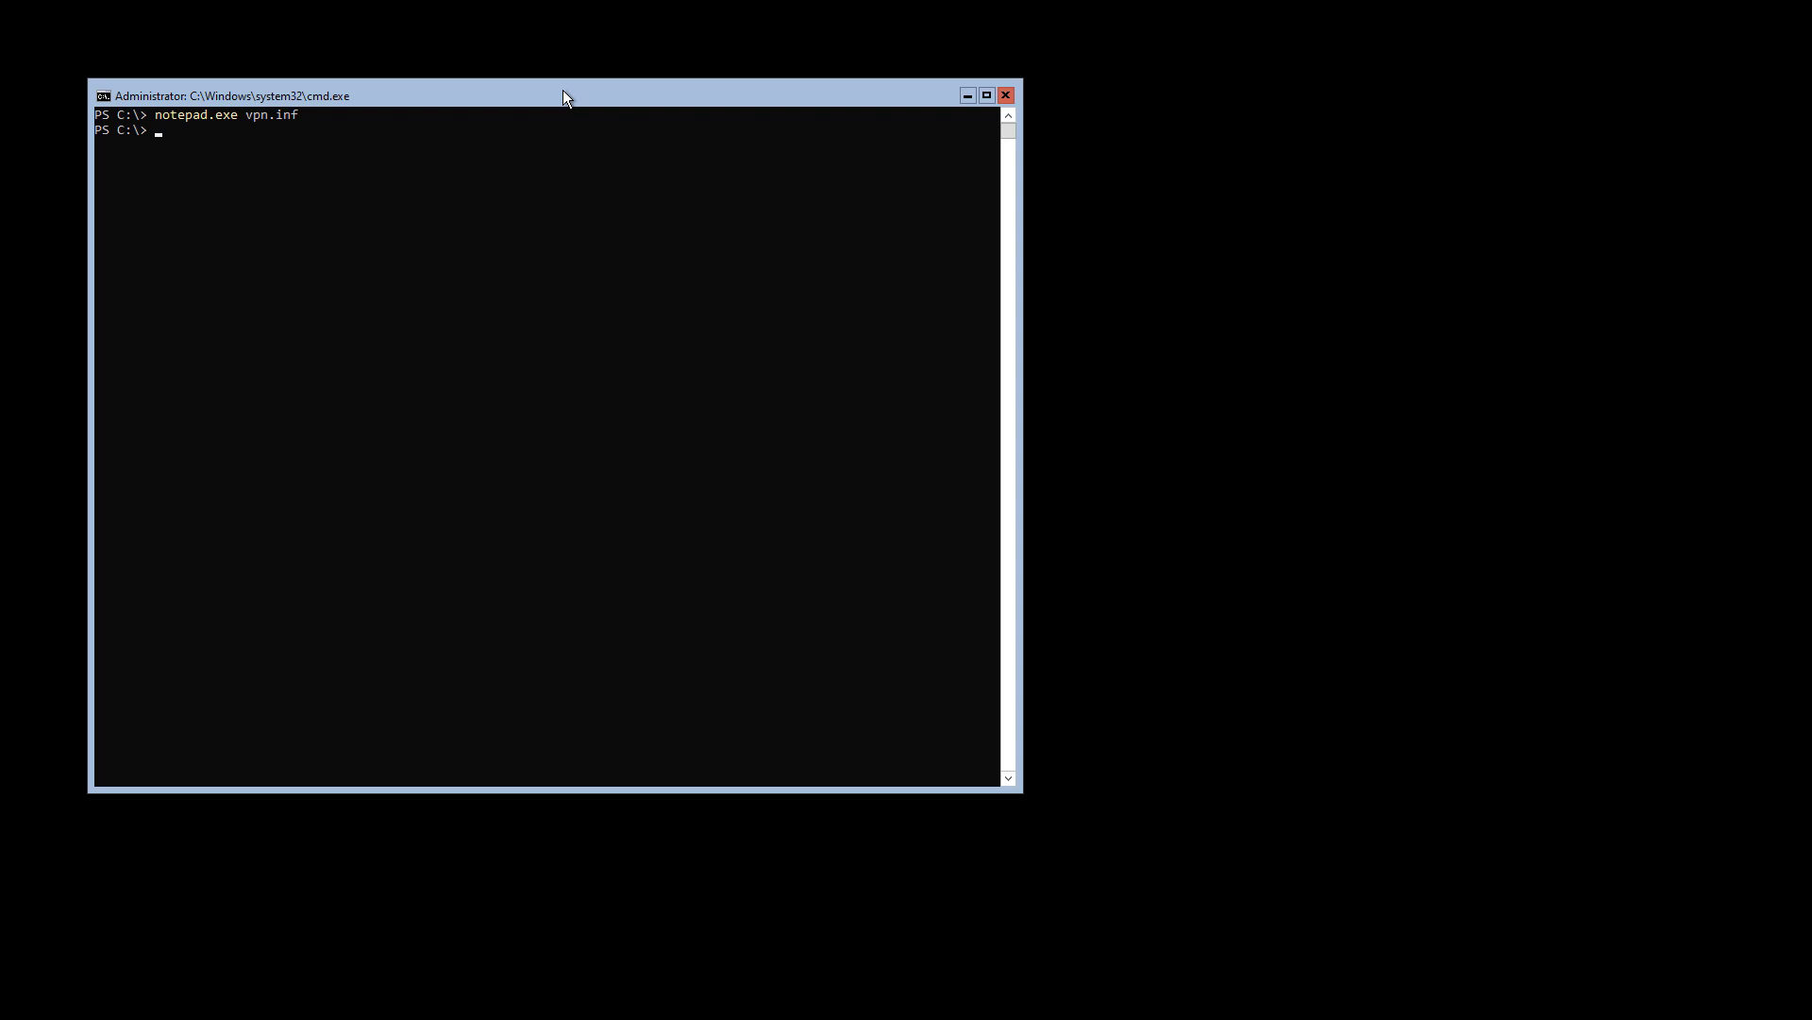
text(certreq.exe -new .\vpn)
key(Tab)
text(.\vpn)
key(Tab)
key(BackSpace)
key(BackSpace)
key(BackSpace)
text(csr)
key(Return)
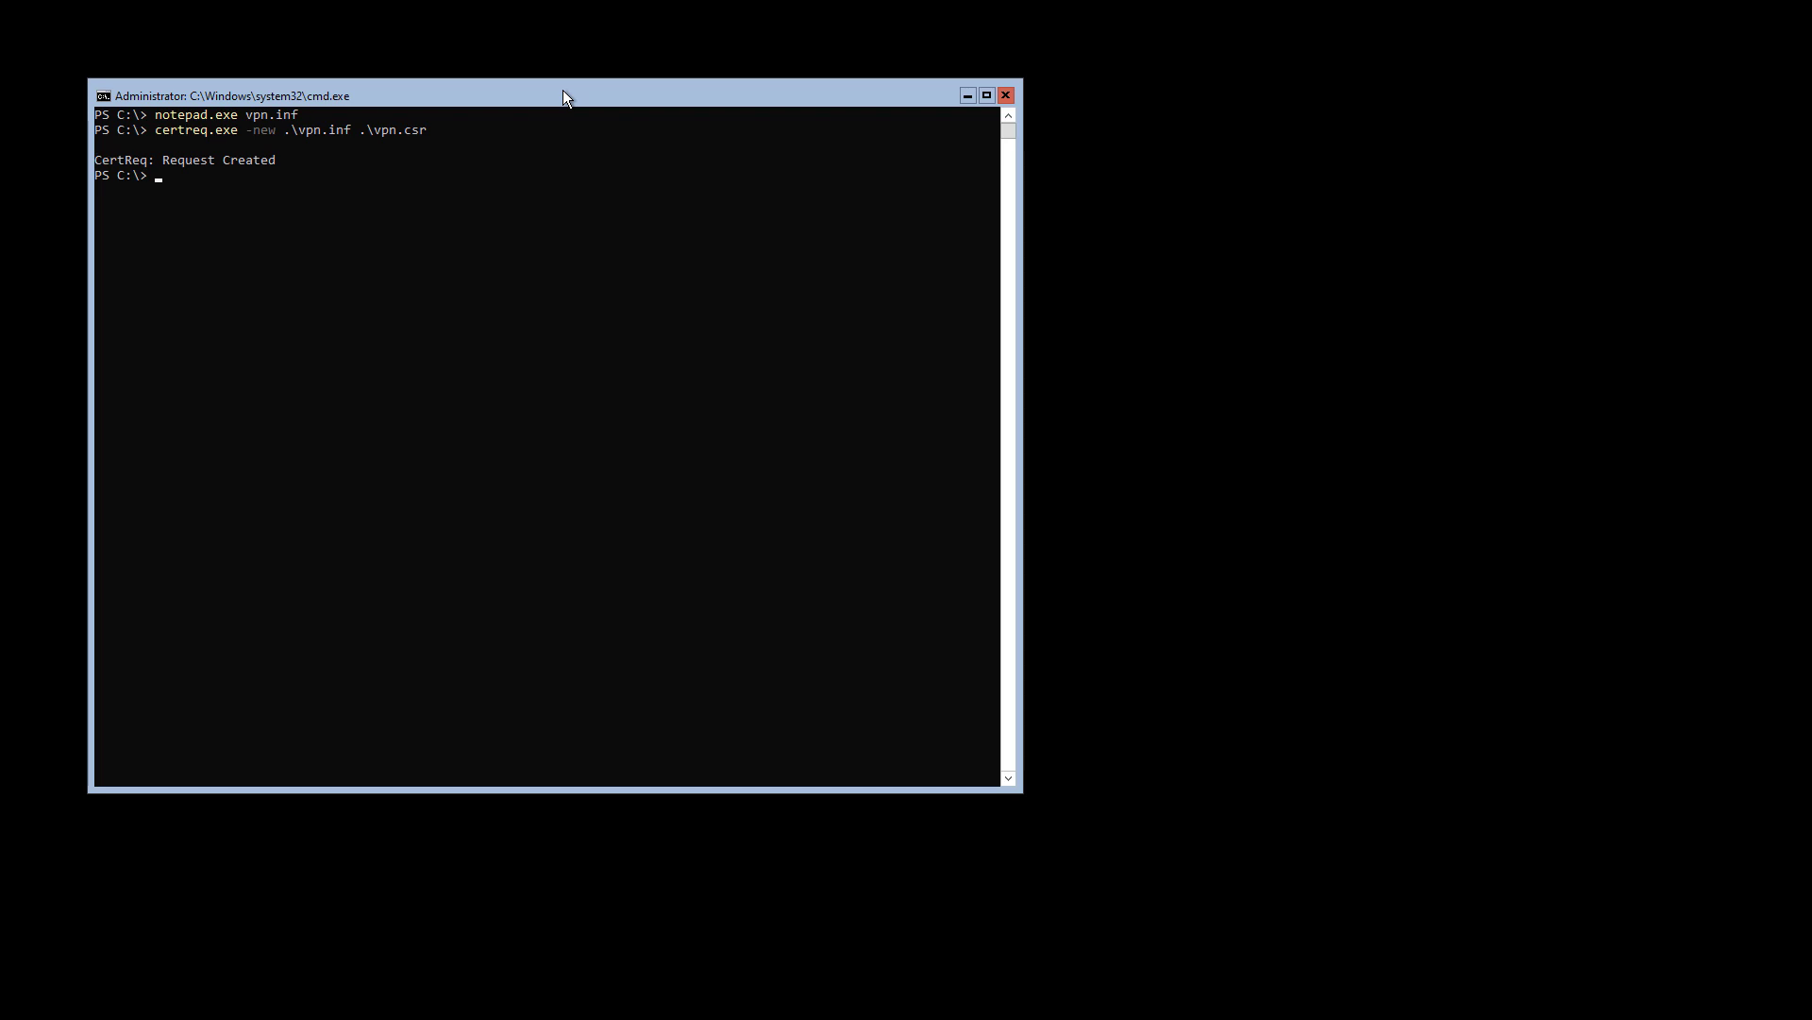
Display the encoded text of vpn.csr in the console with Get-Content
text(get-con)
key(Tab)
text(vpn)
key(Tab)
key(Return)
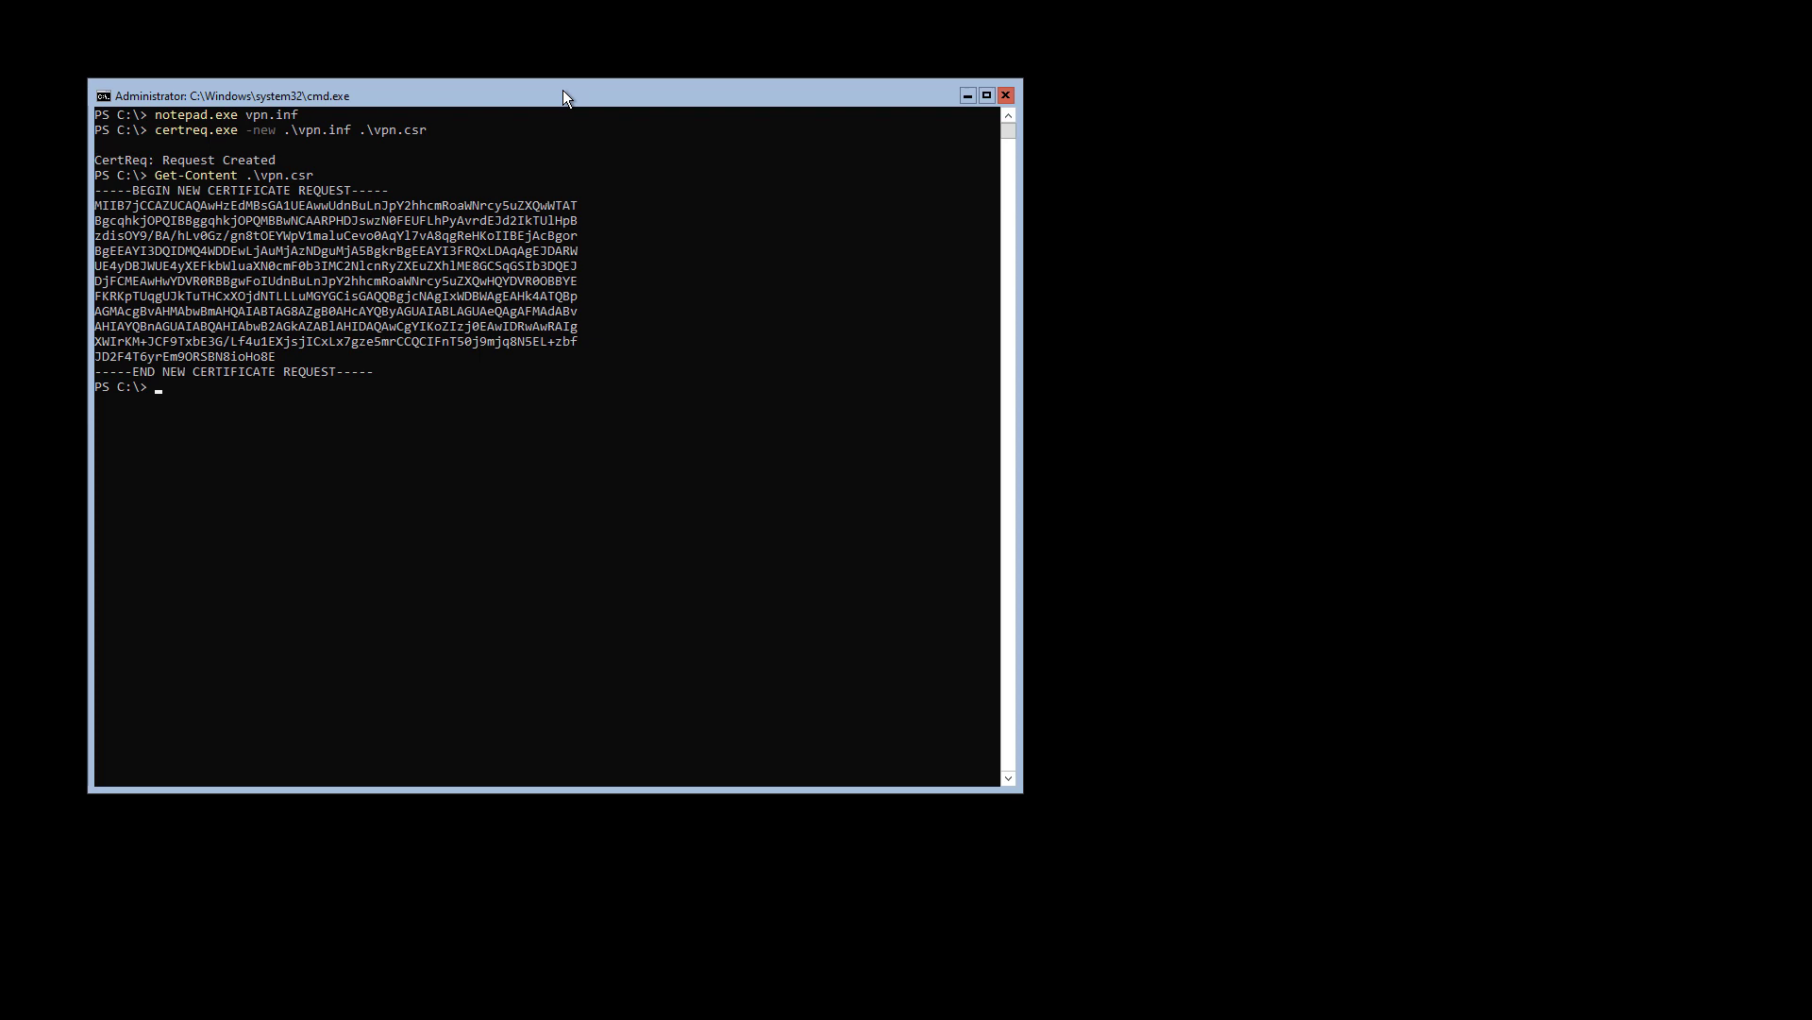
Clear the console and dump the decoded contents of .\vpn.csr with certutil.exe
text(cls)
key(Return)
text(certutil.exe .\vpn)
key(Tab)
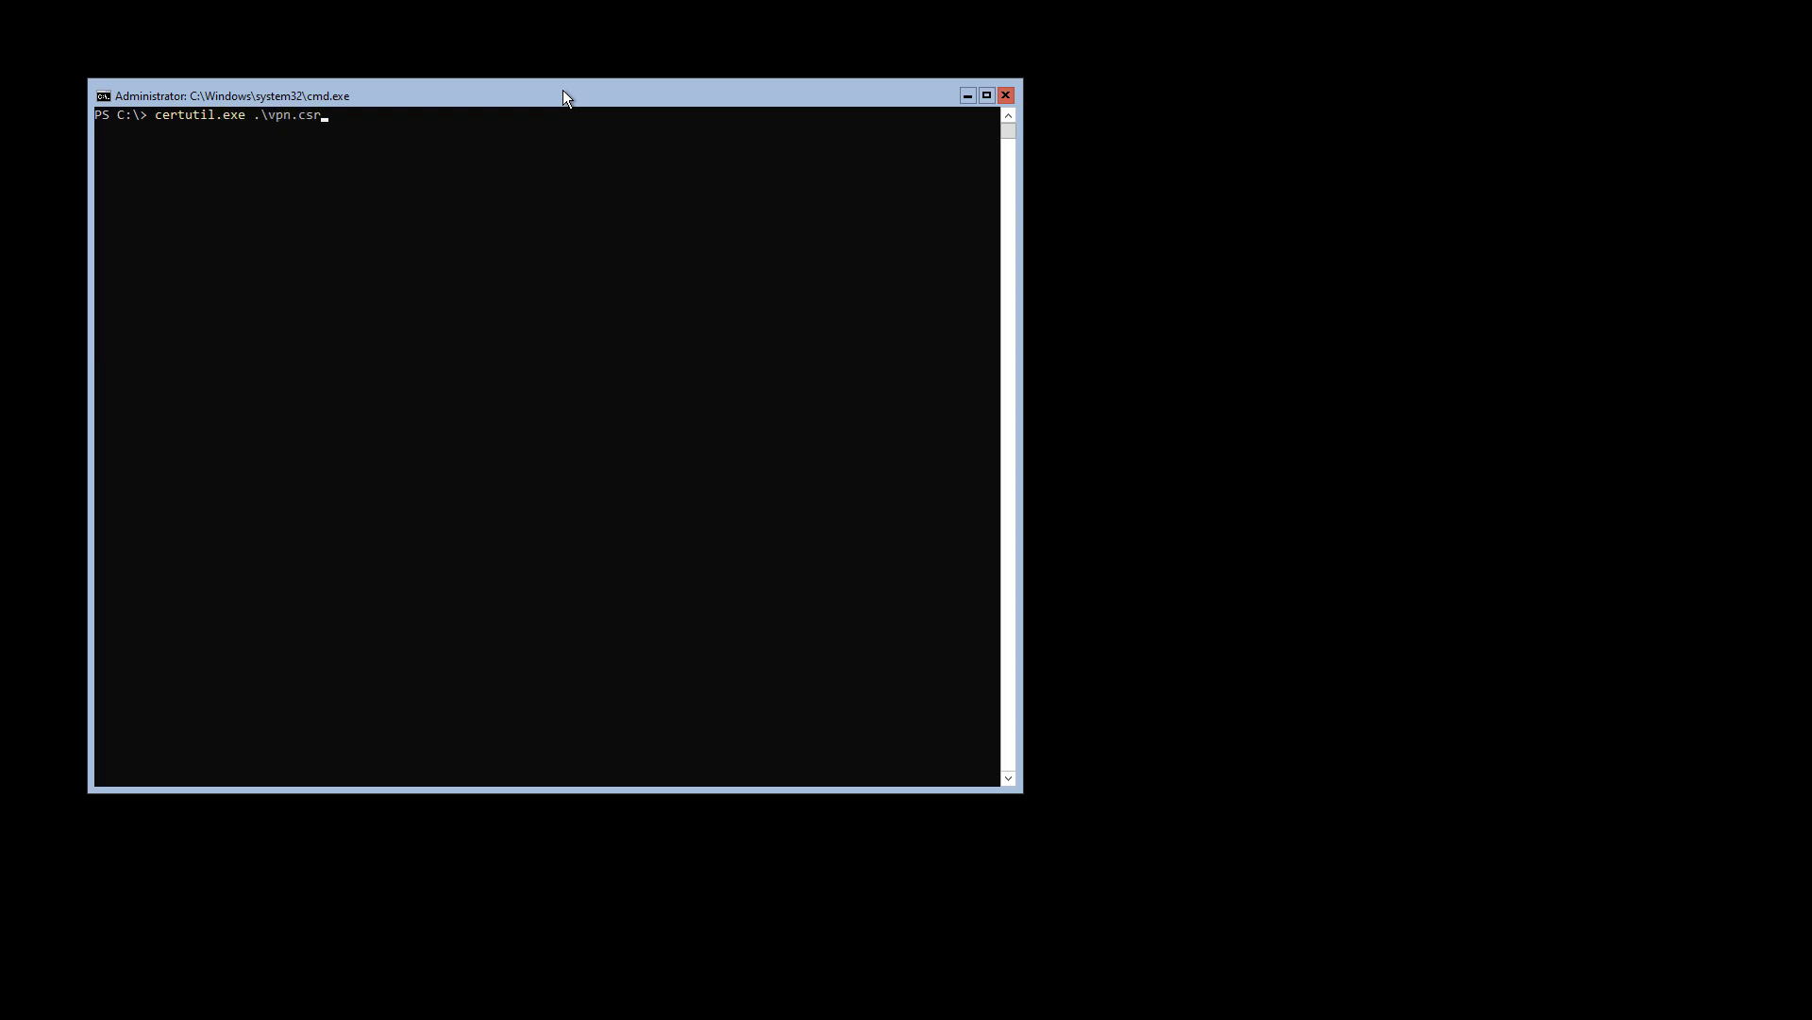
key(Return)
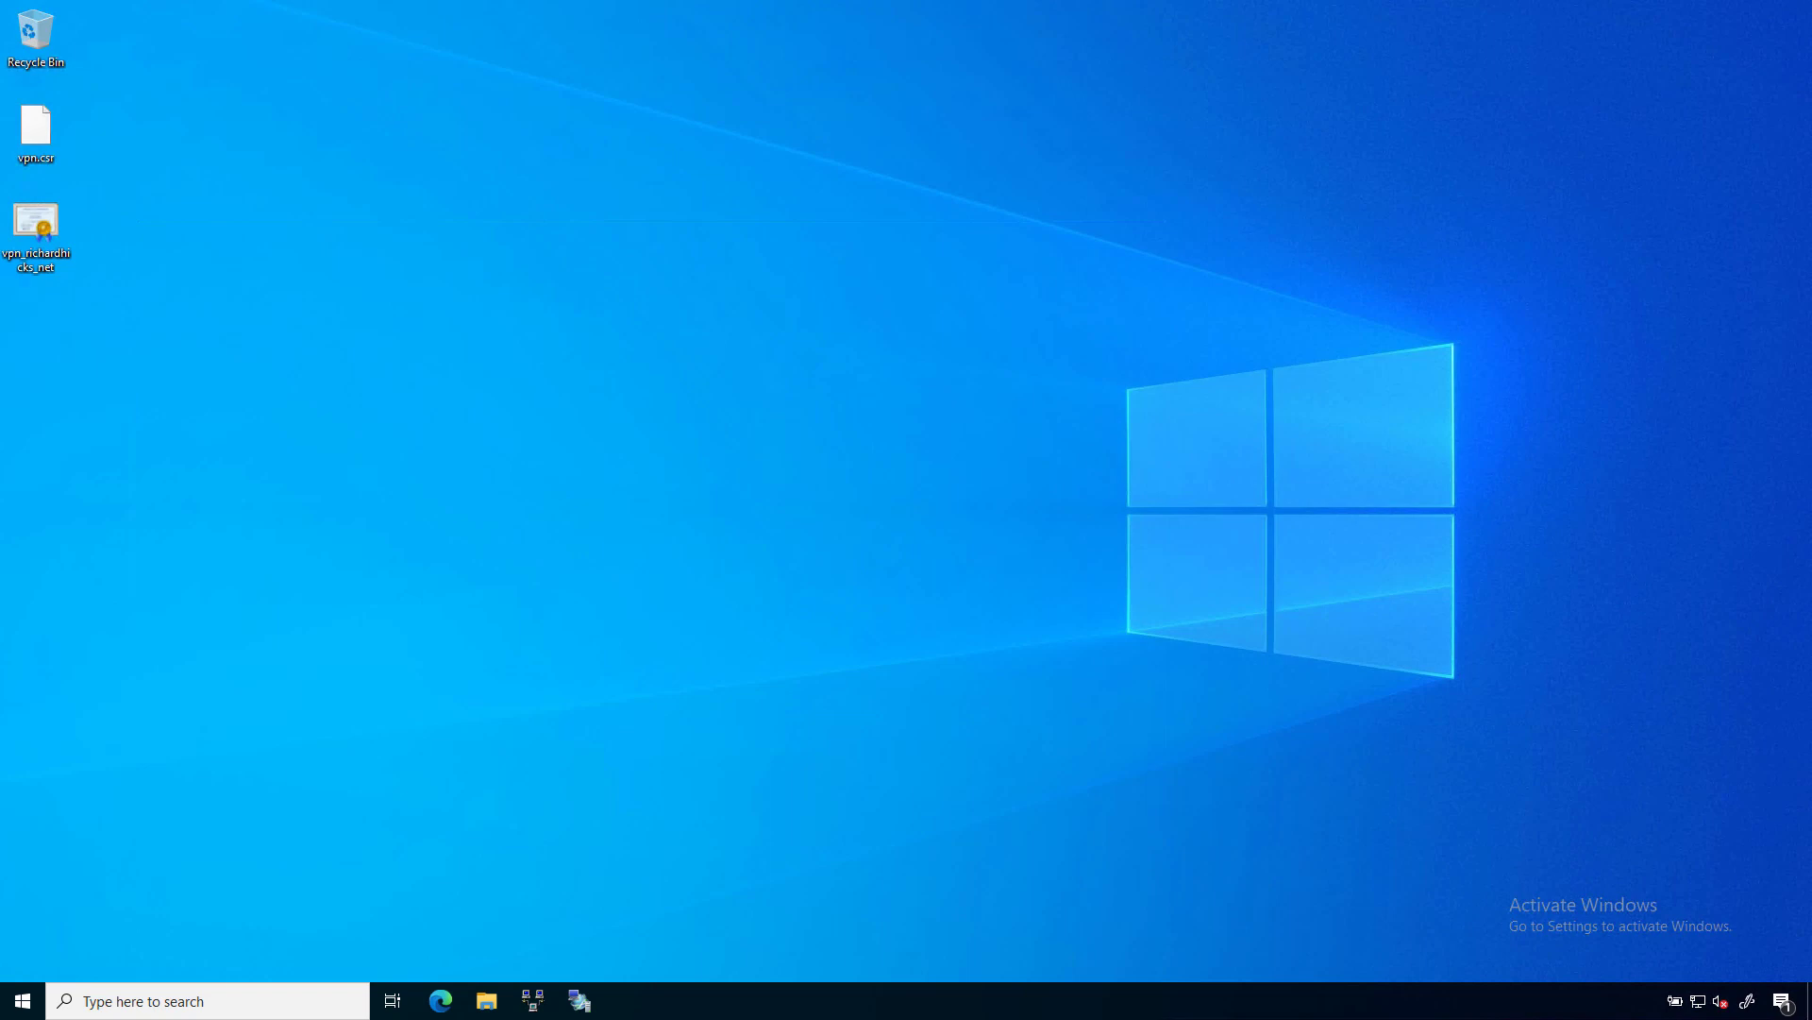
Open the local computer certificate manager (certlm) and display the certificates in the Personal store
click(25, 1008)
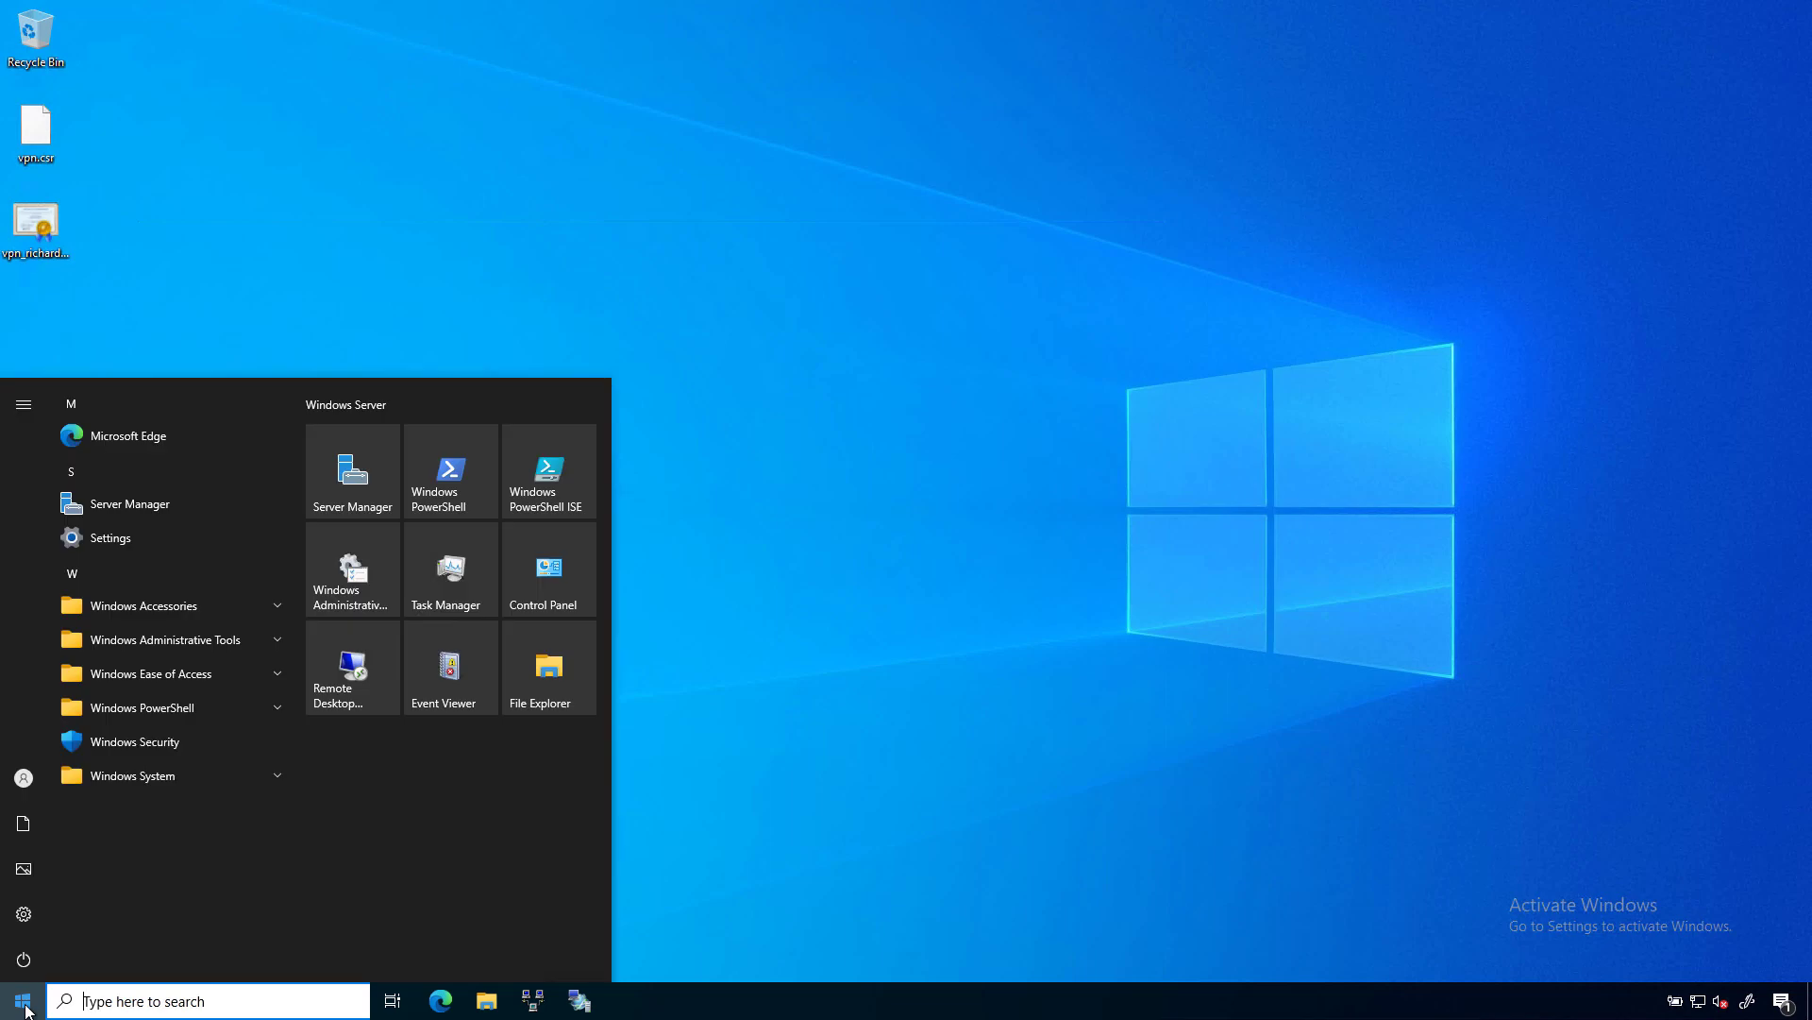
text(certlm.)
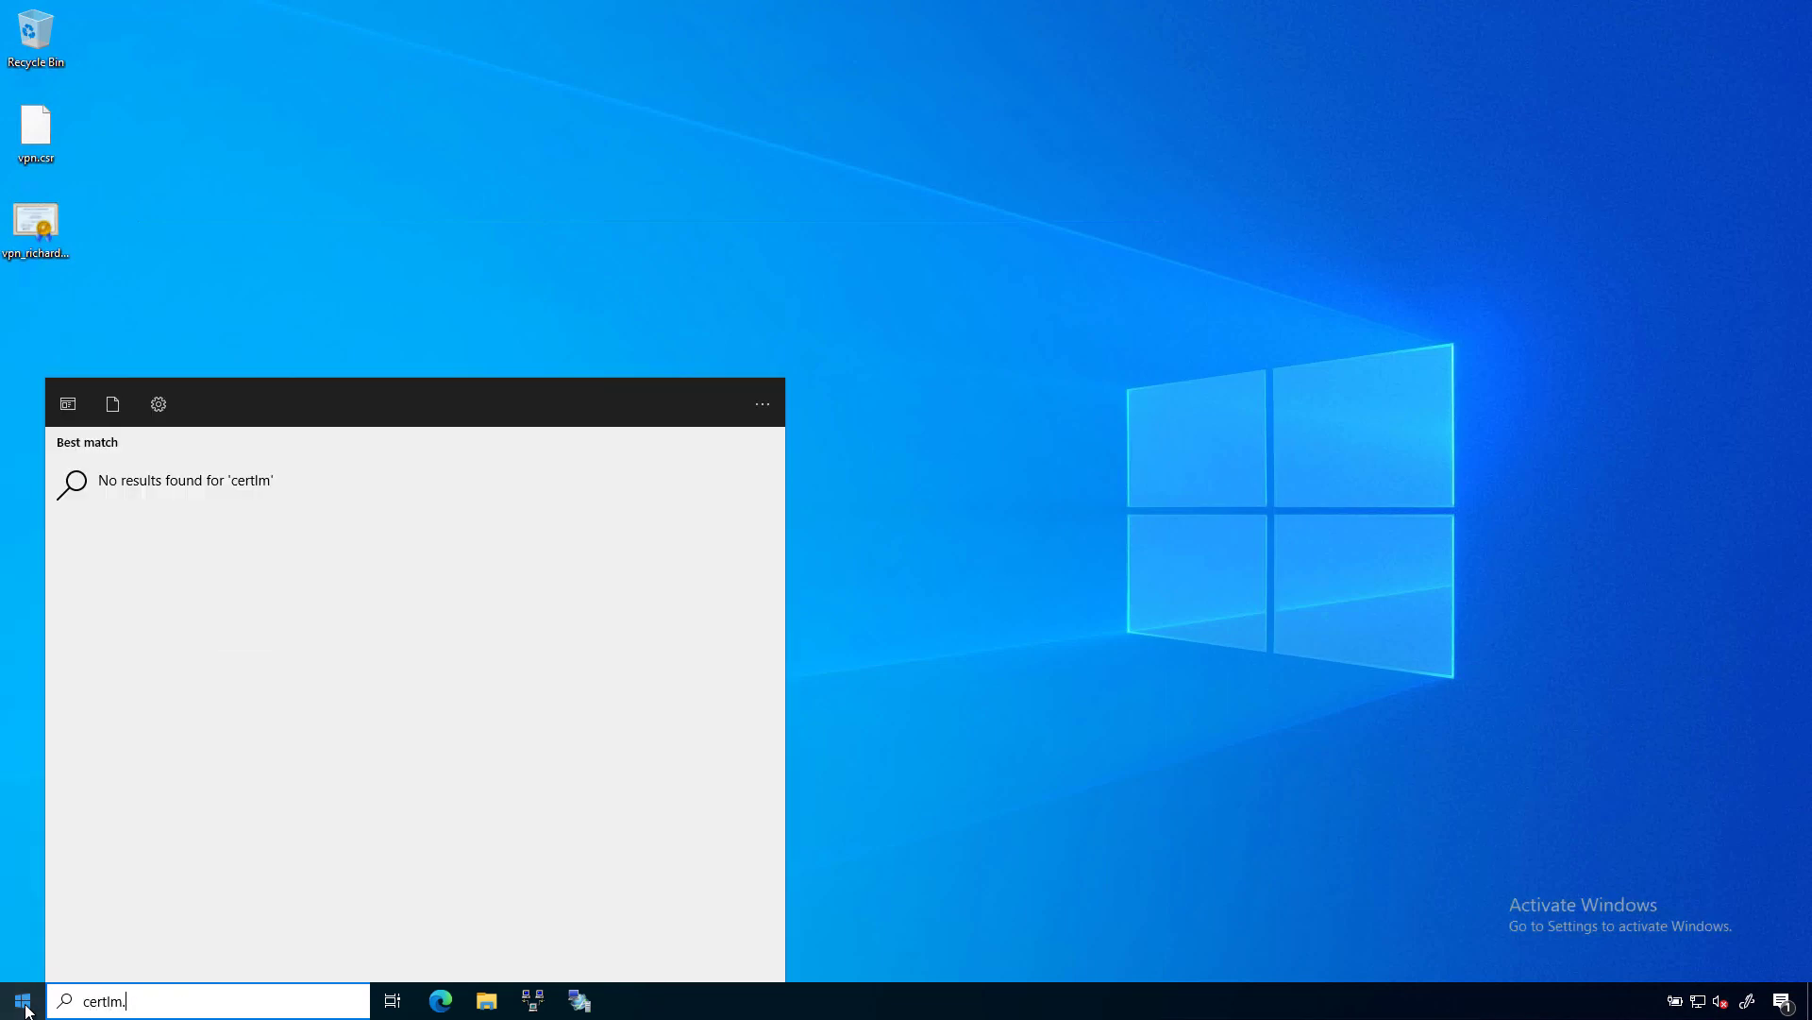
key(Return)
click(233, 314)
click(302, 338)
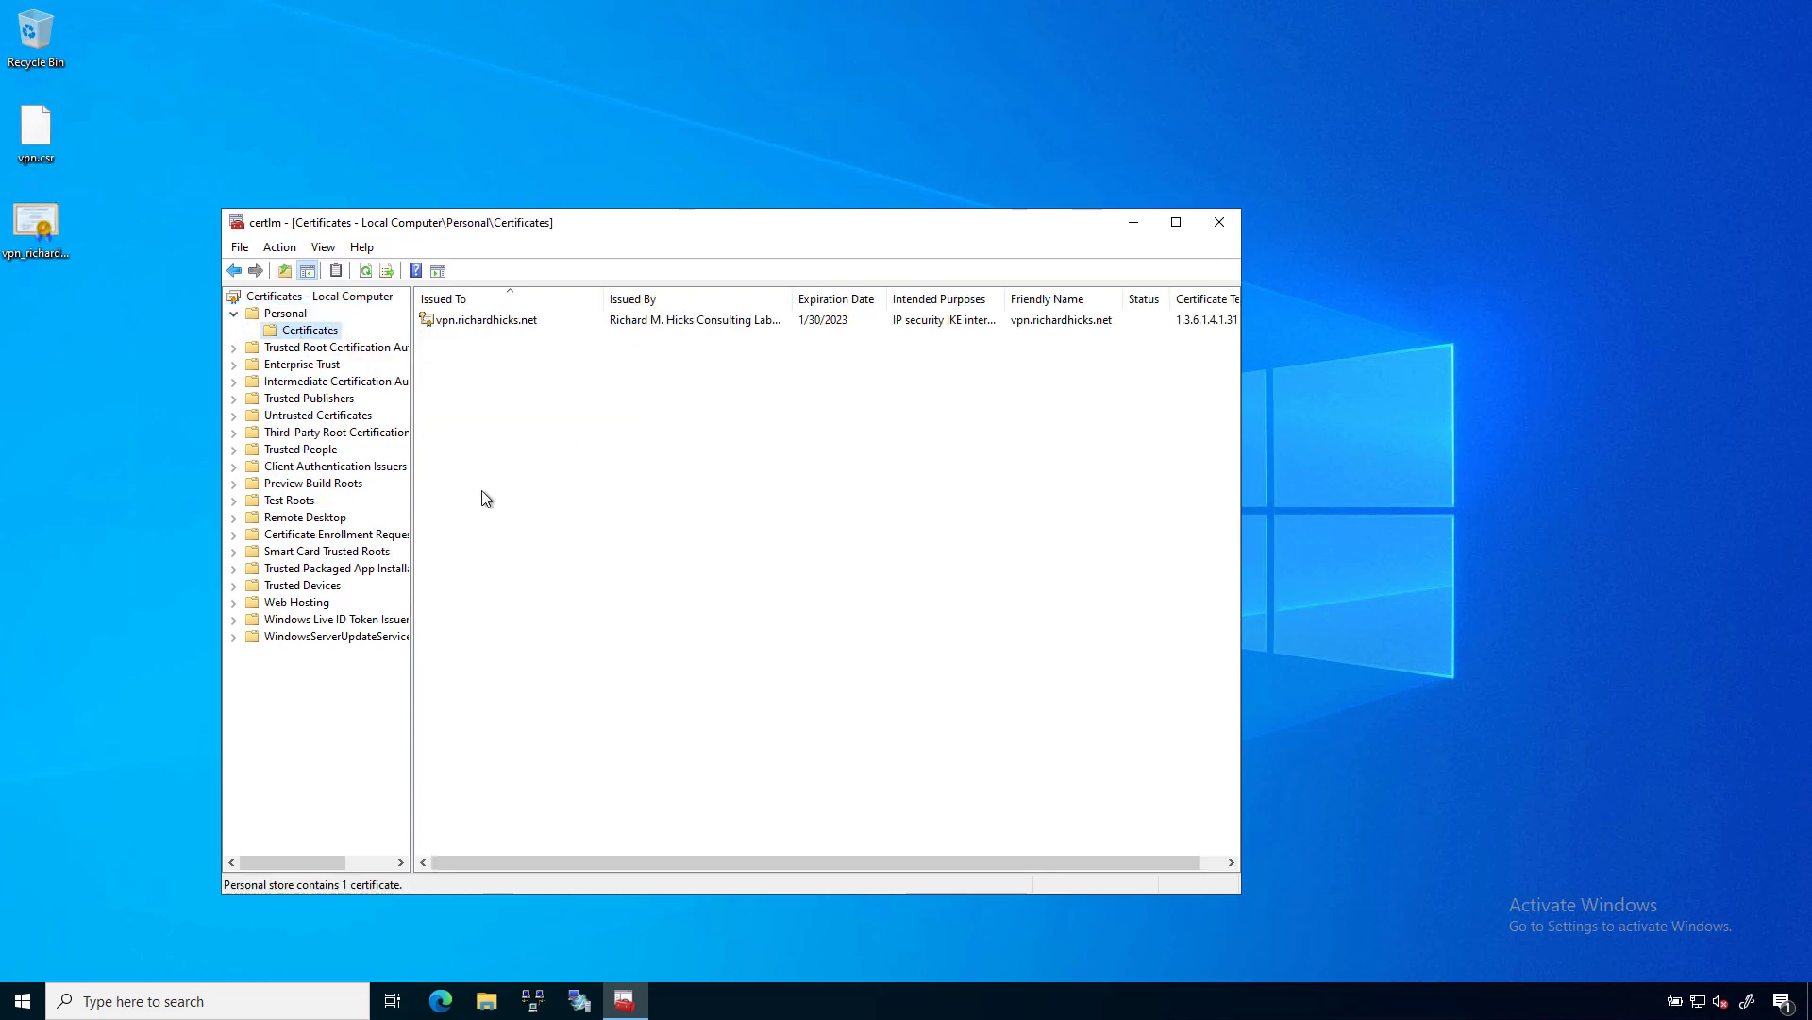
Import the certificate file vpn_richardhicks_net.crt from the Desktop into the local computer's Personal store
right_click(313, 336)
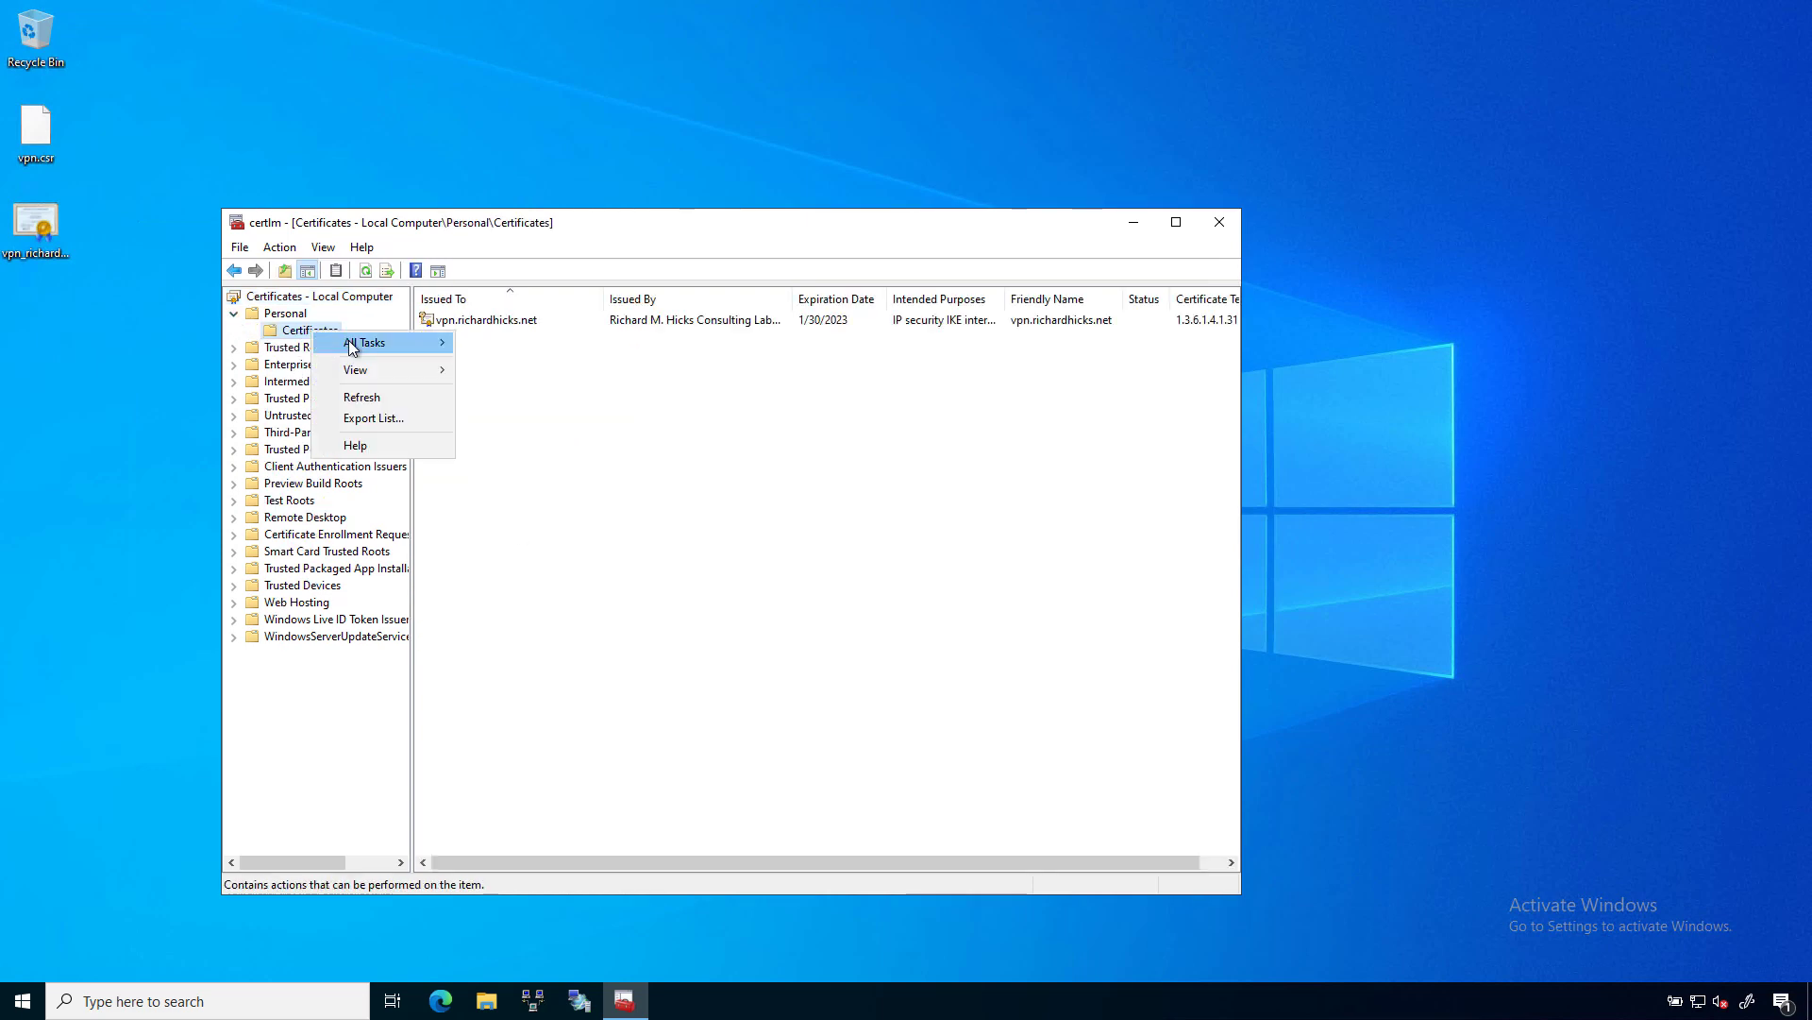
mouse_move(363, 342)
click(504, 364)
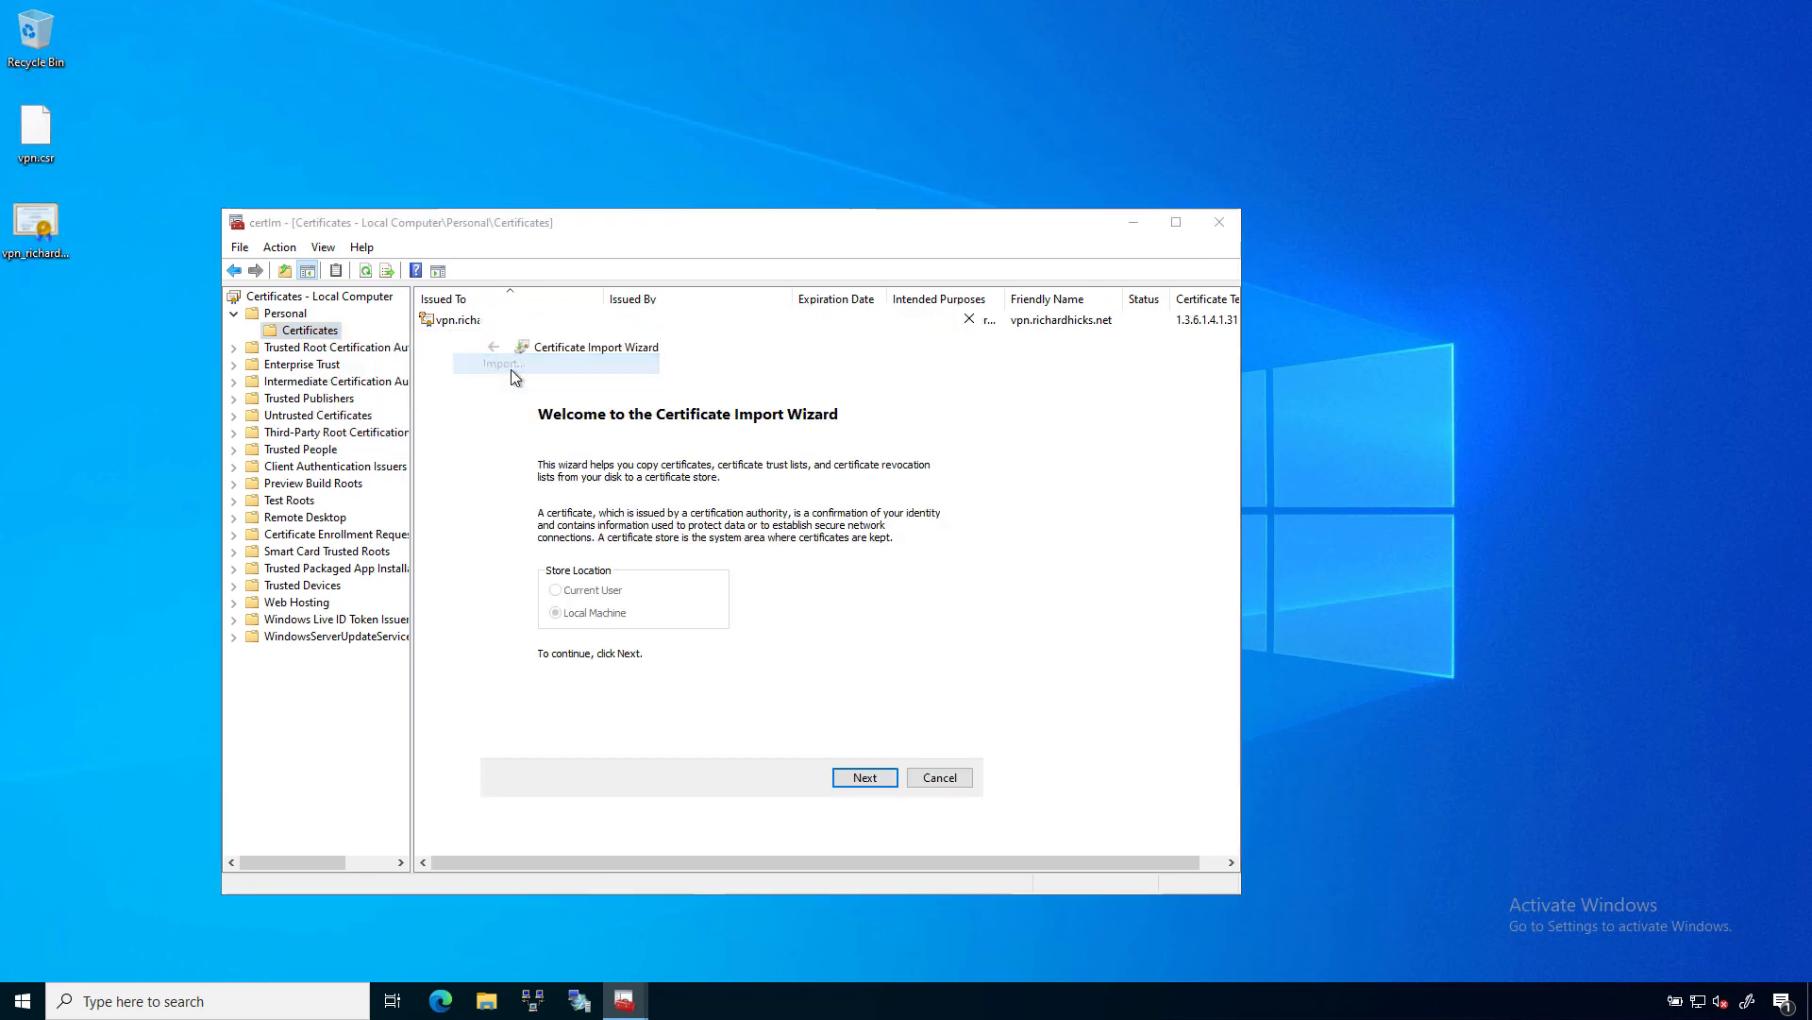
click(845, 778)
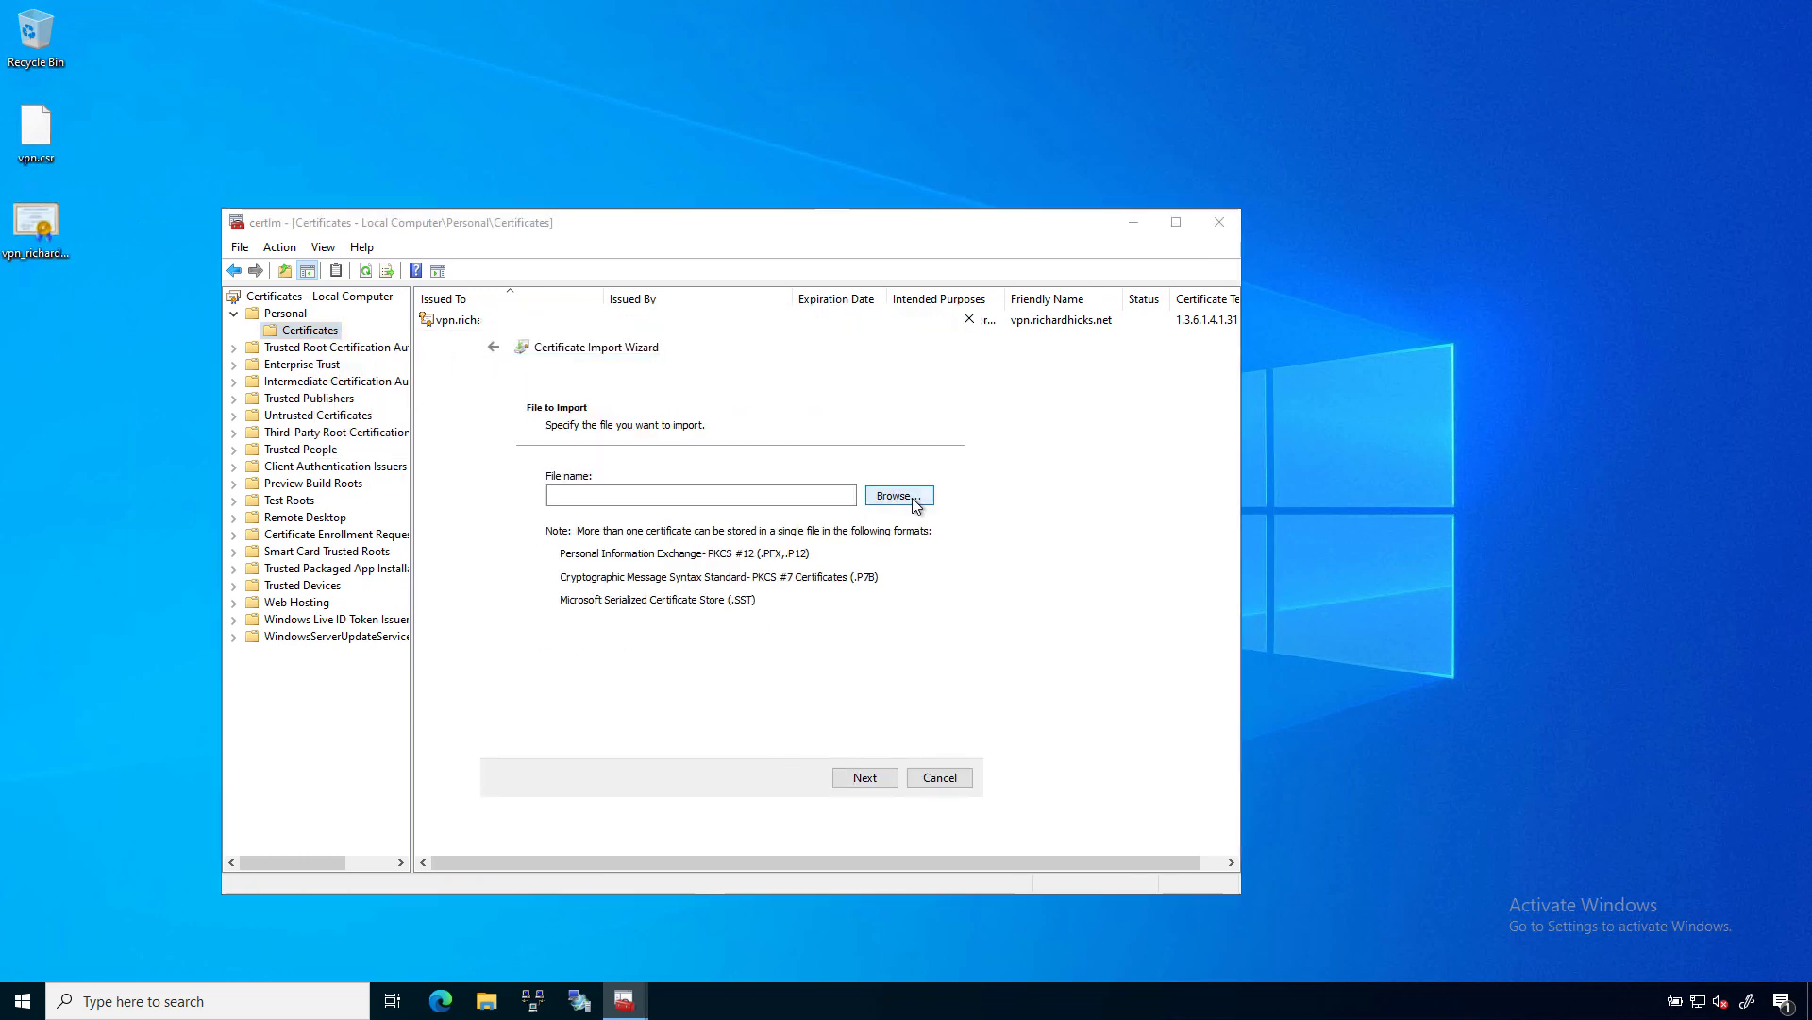
click(912, 494)
click(706, 479)
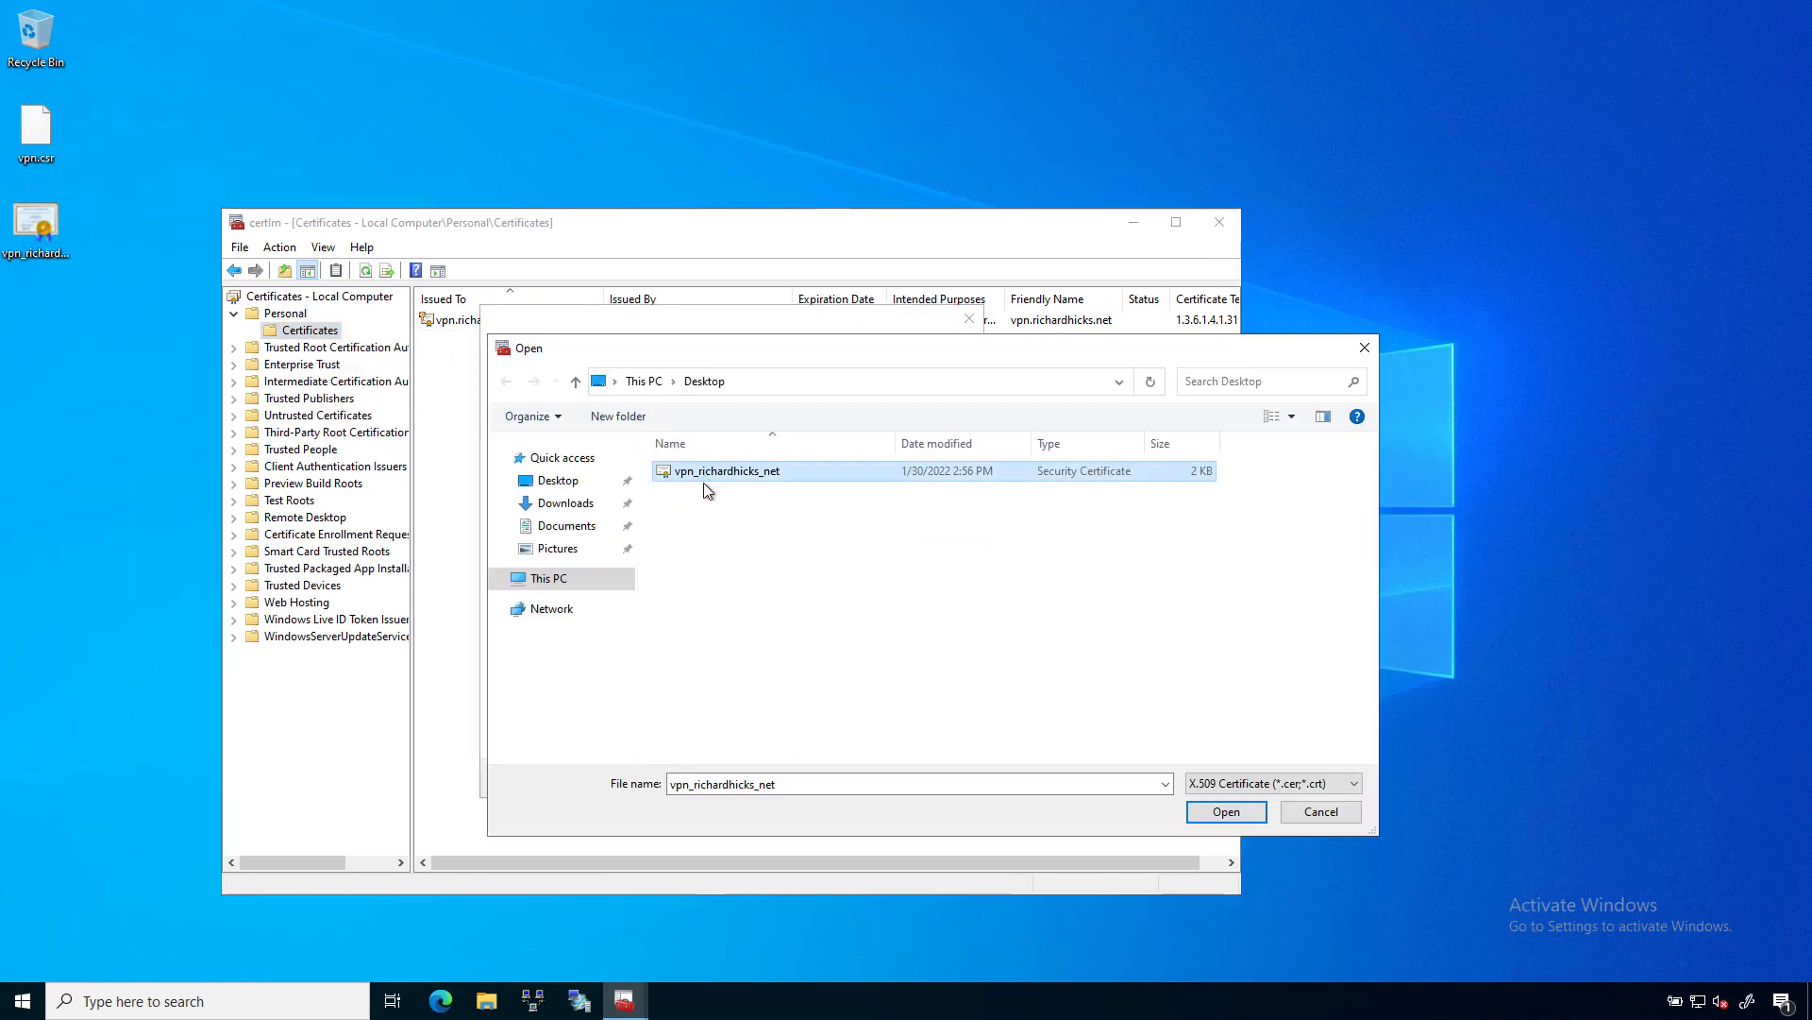
click(1227, 815)
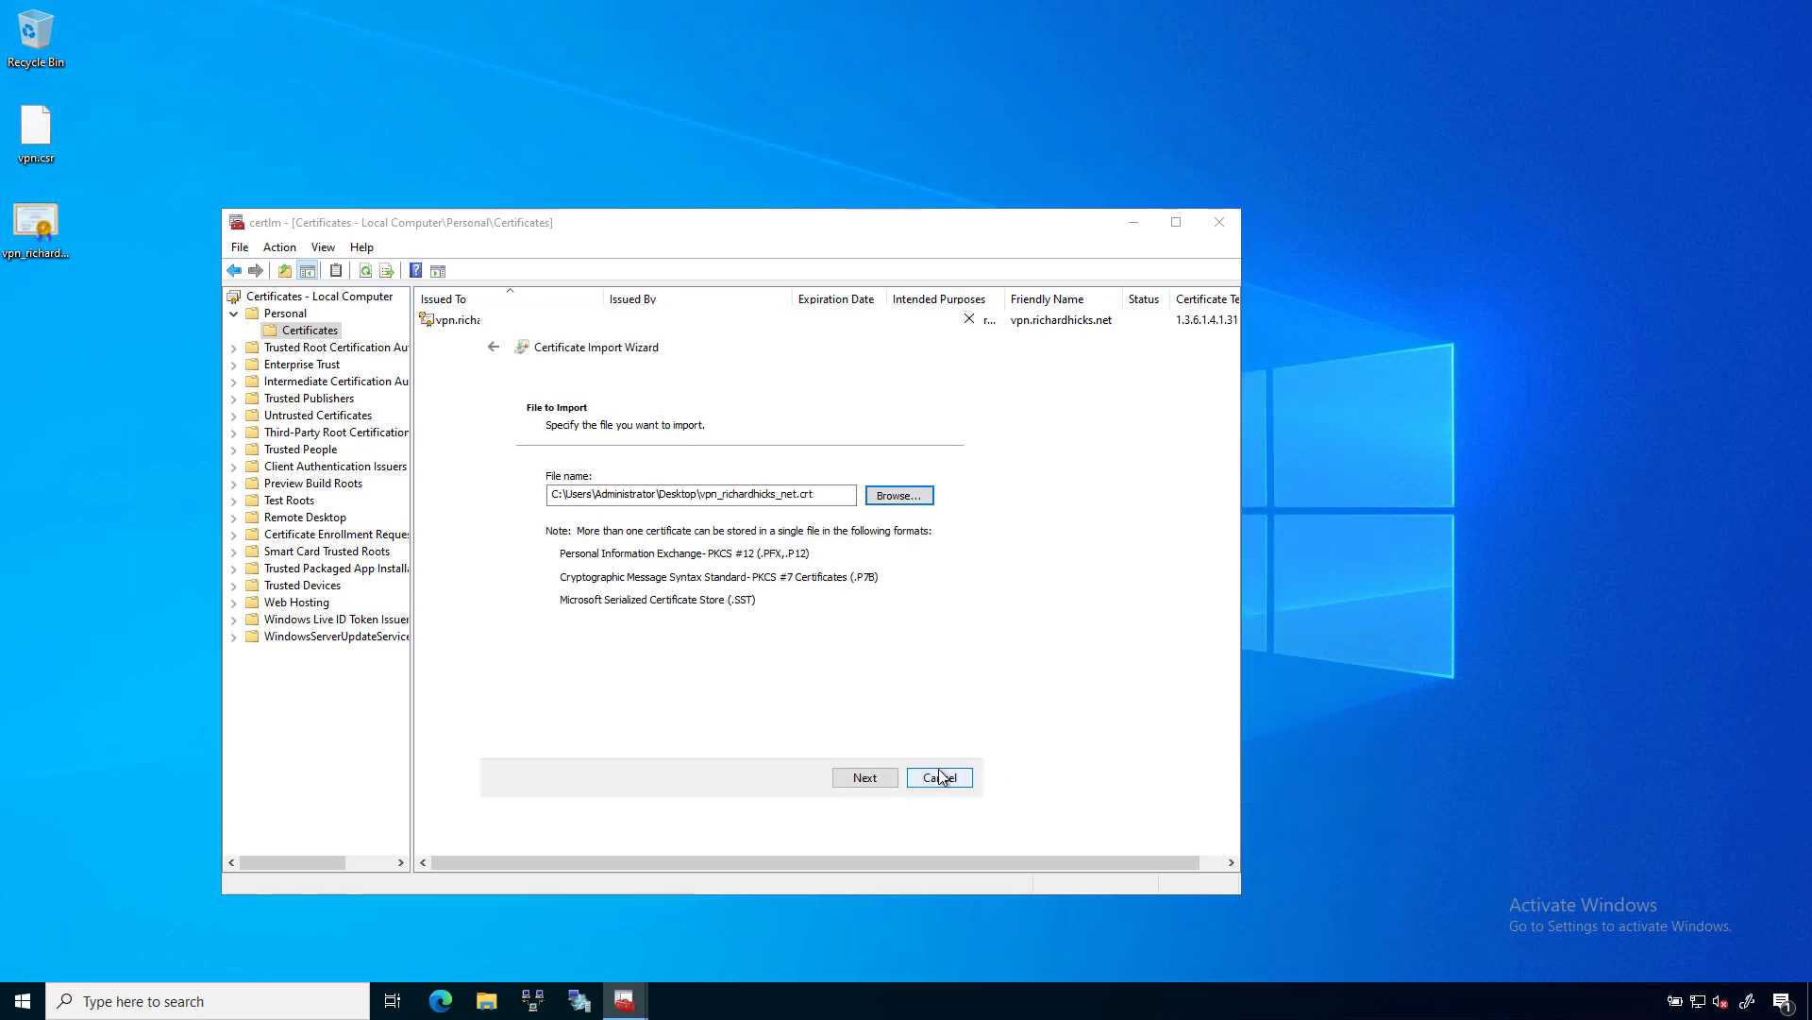
click(868, 778)
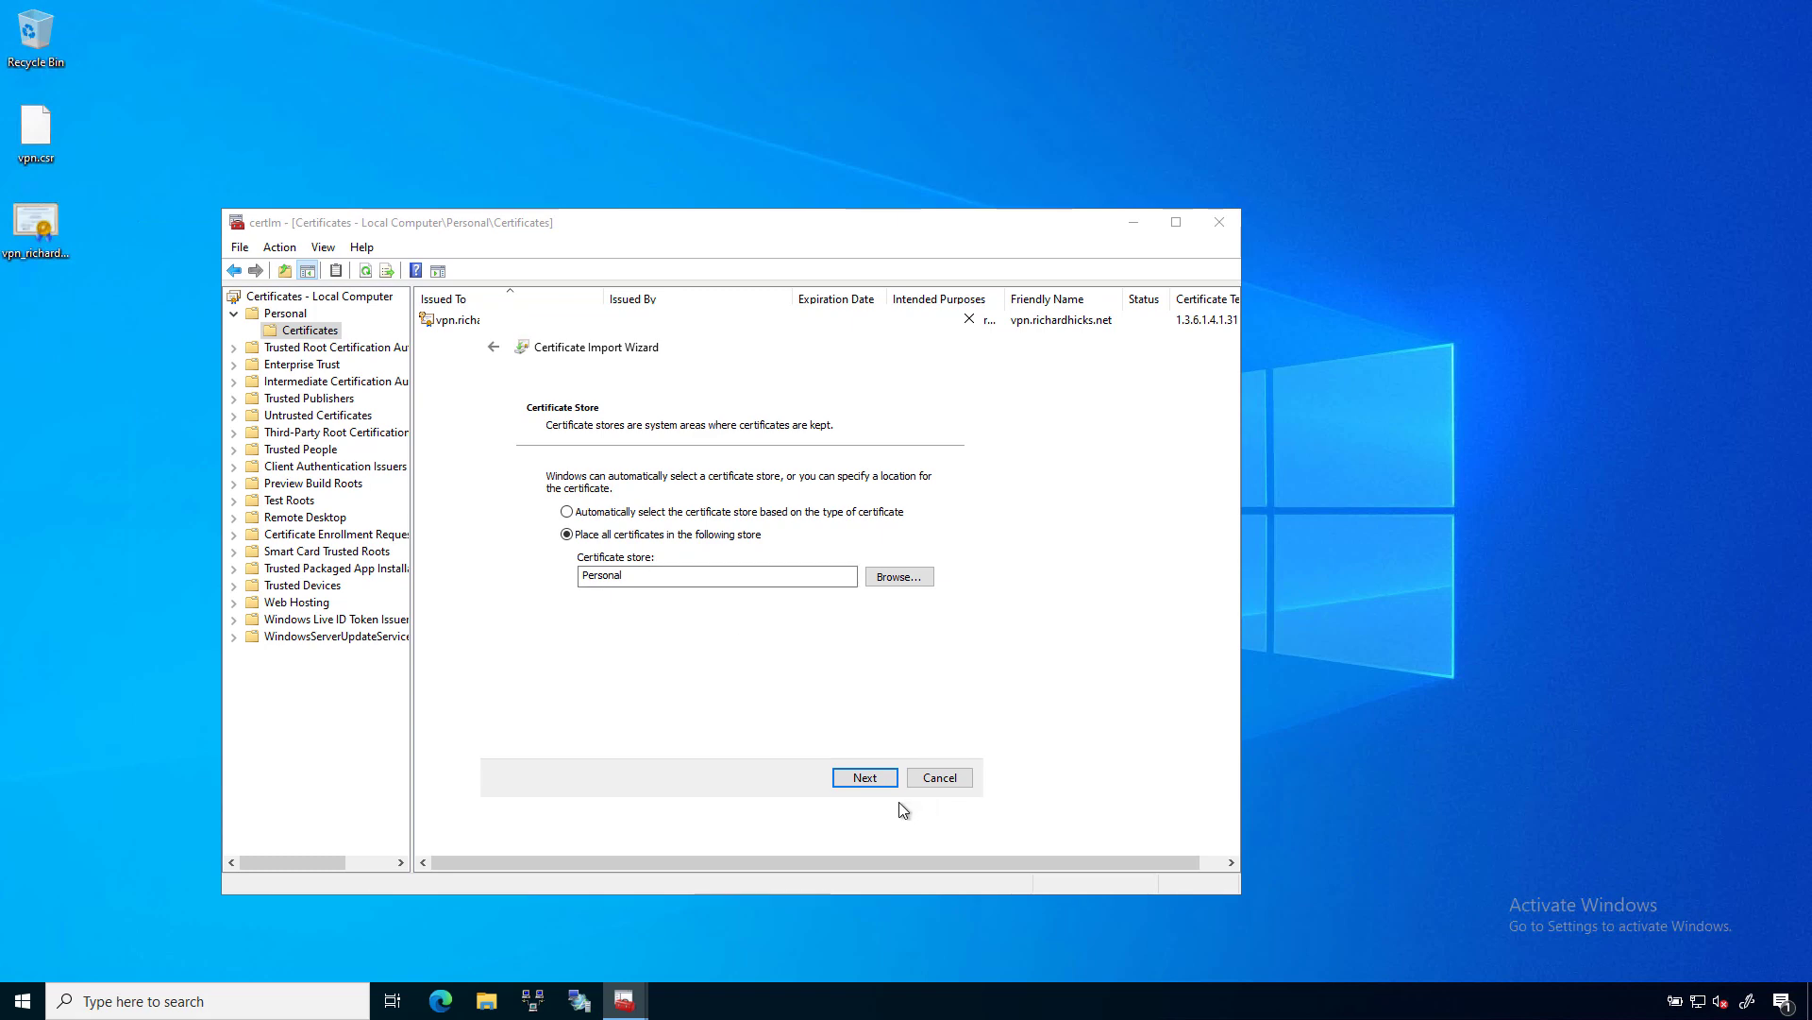
click(865, 778)
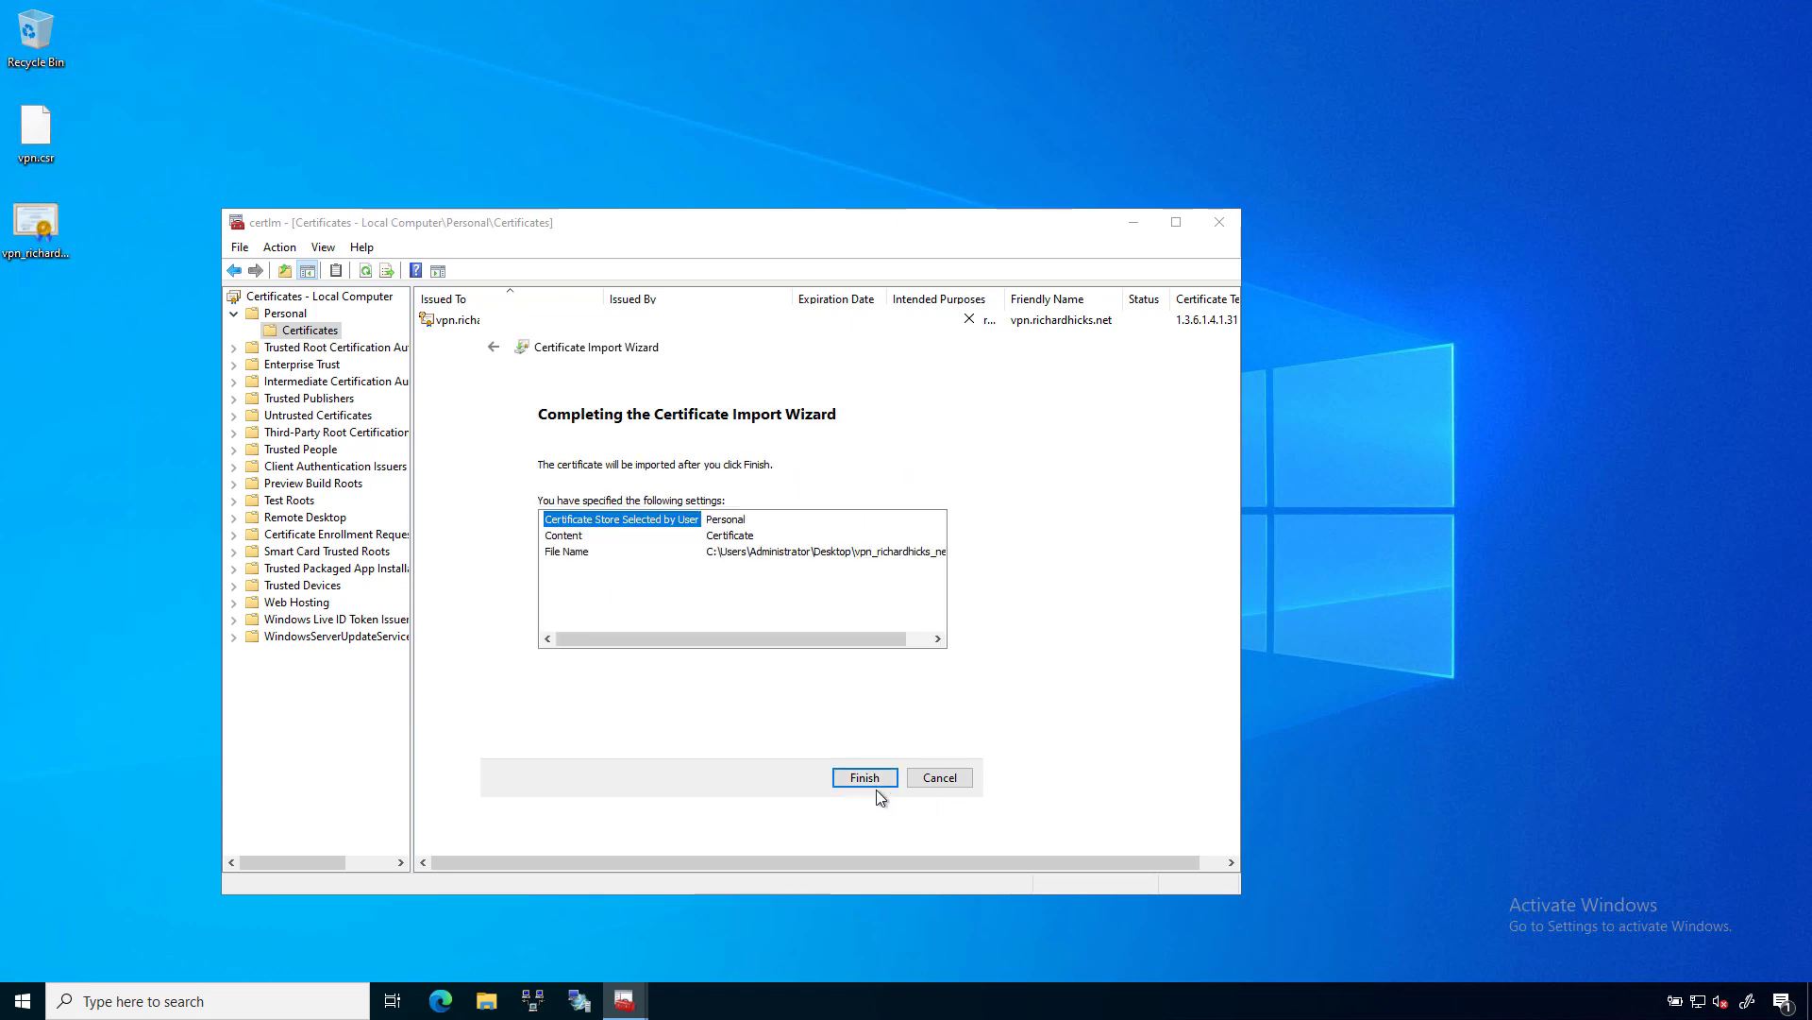
click(870, 776)
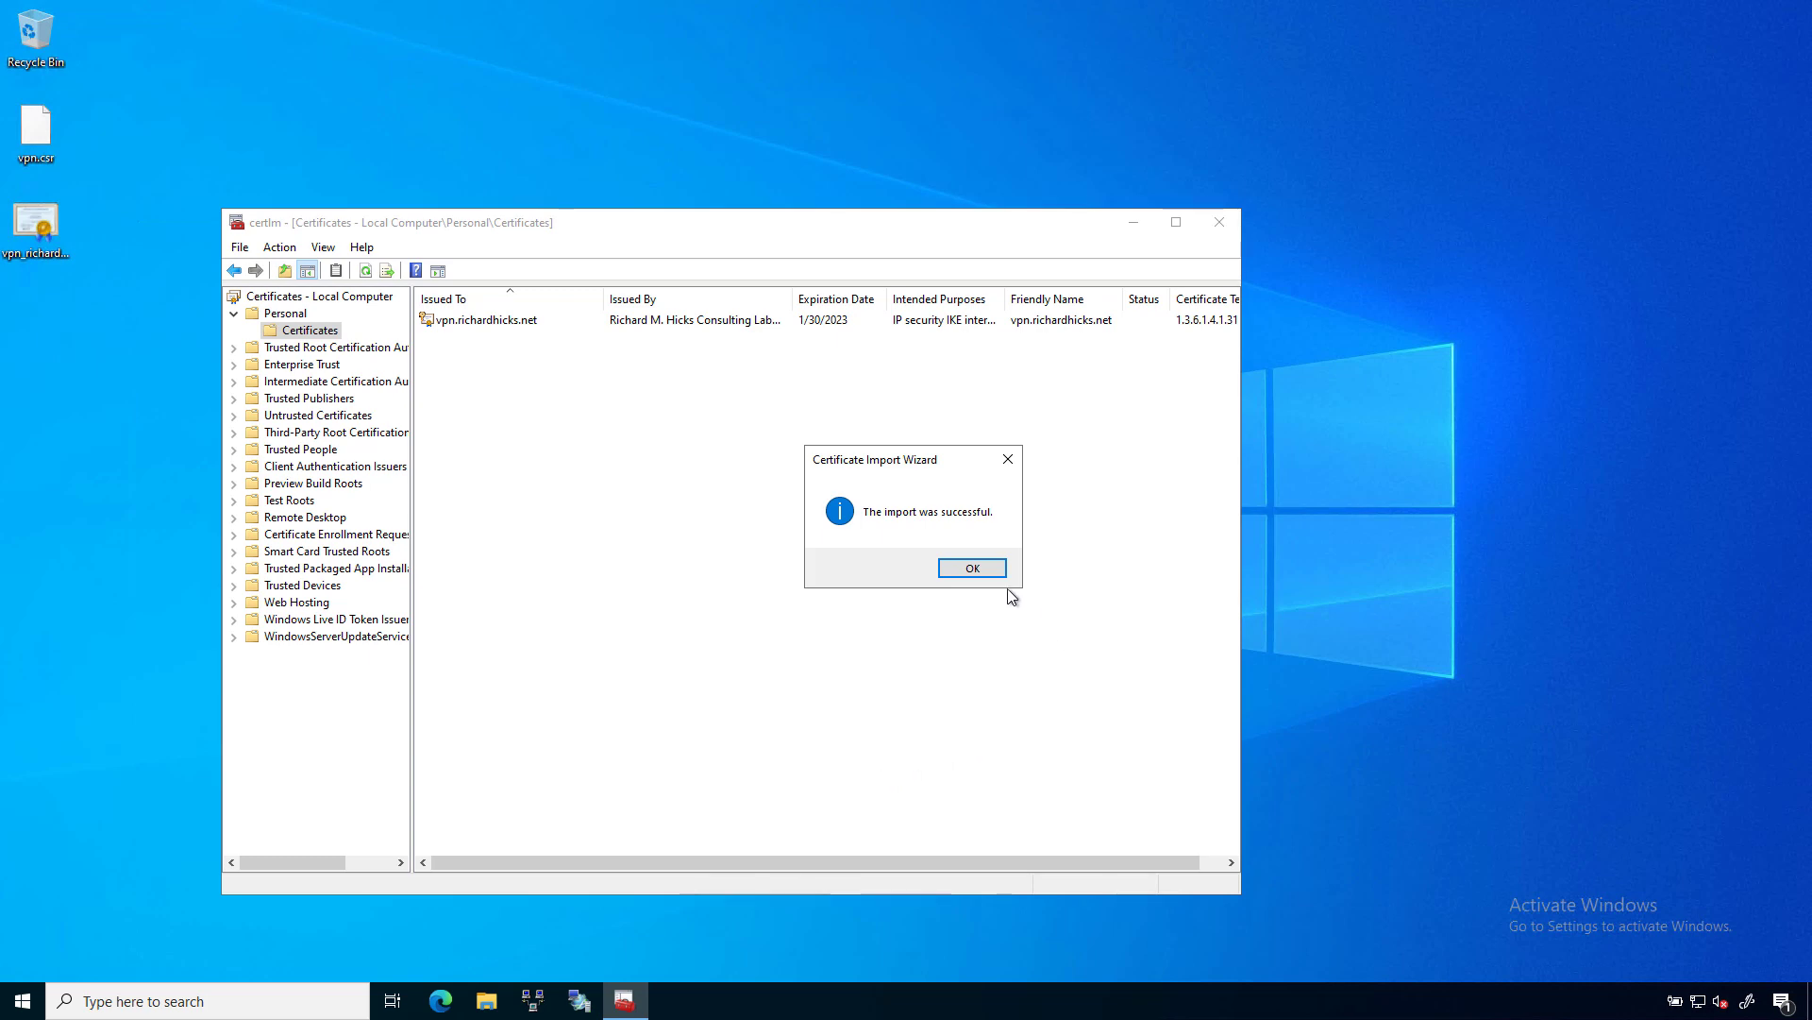
click(977, 568)
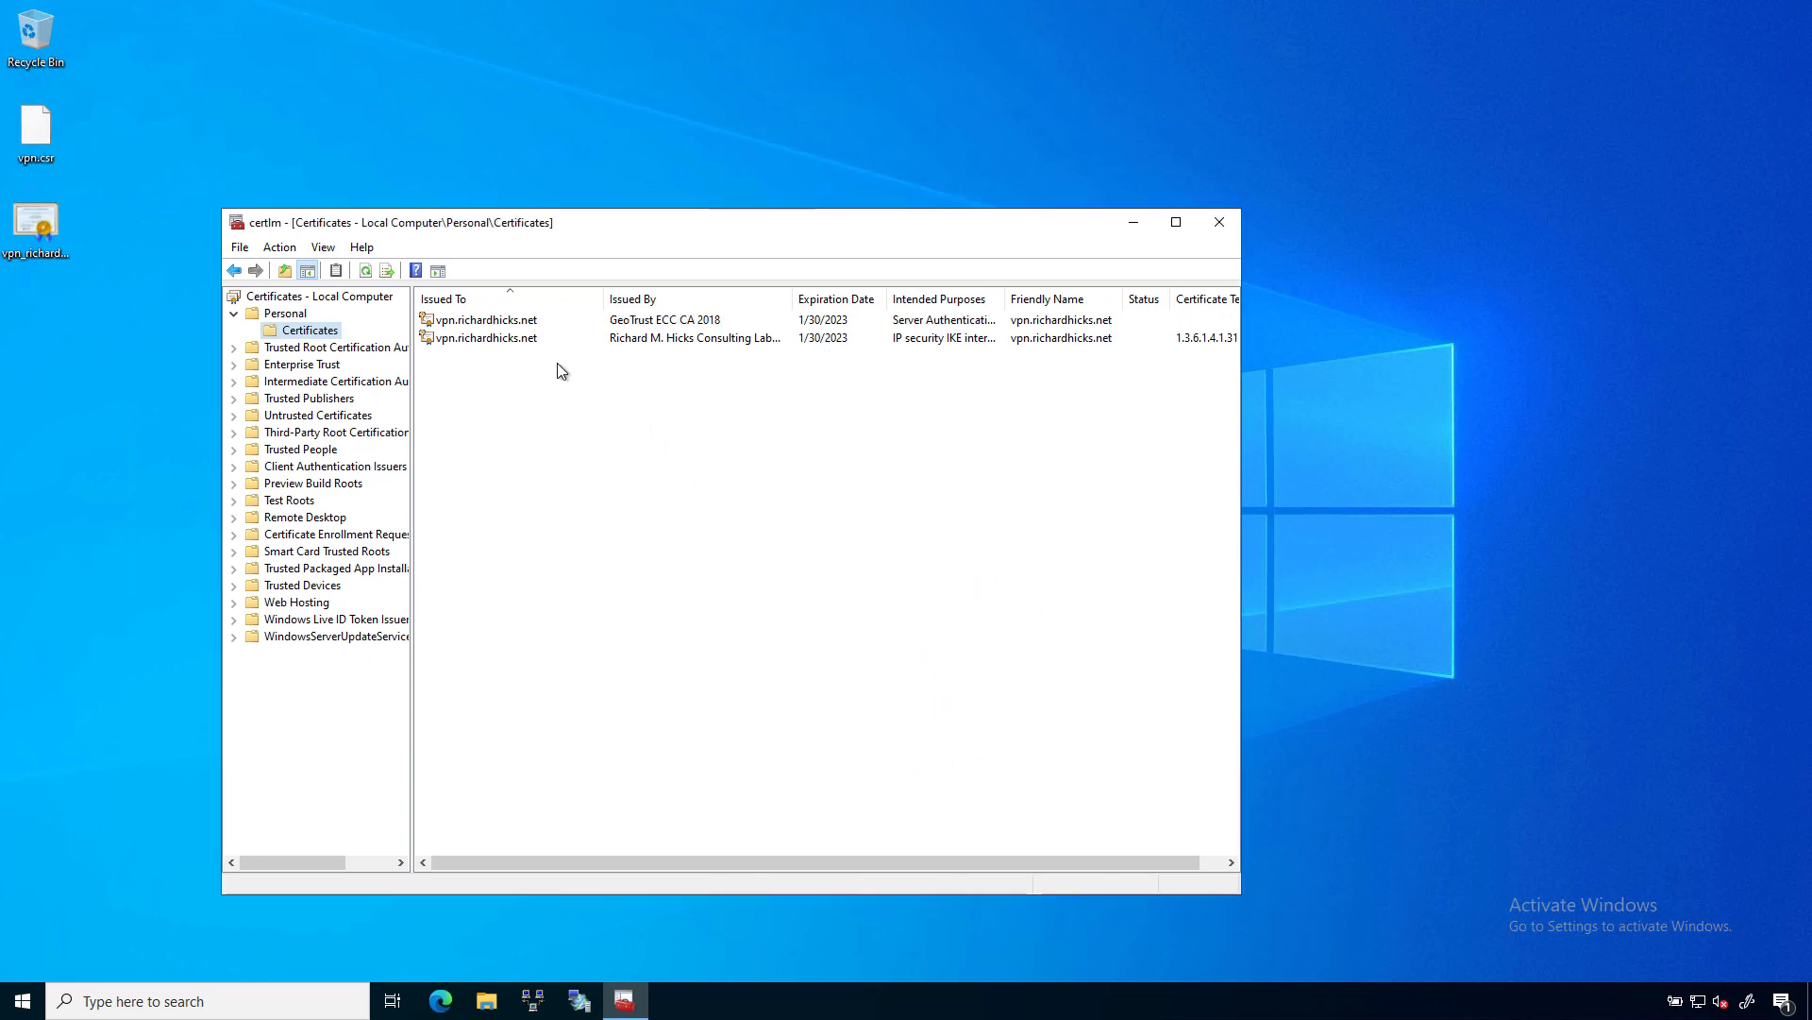
Examine the general information and certification path of the certificate issued by GeoTrust ECC CA 2018, and close it
click(526, 321)
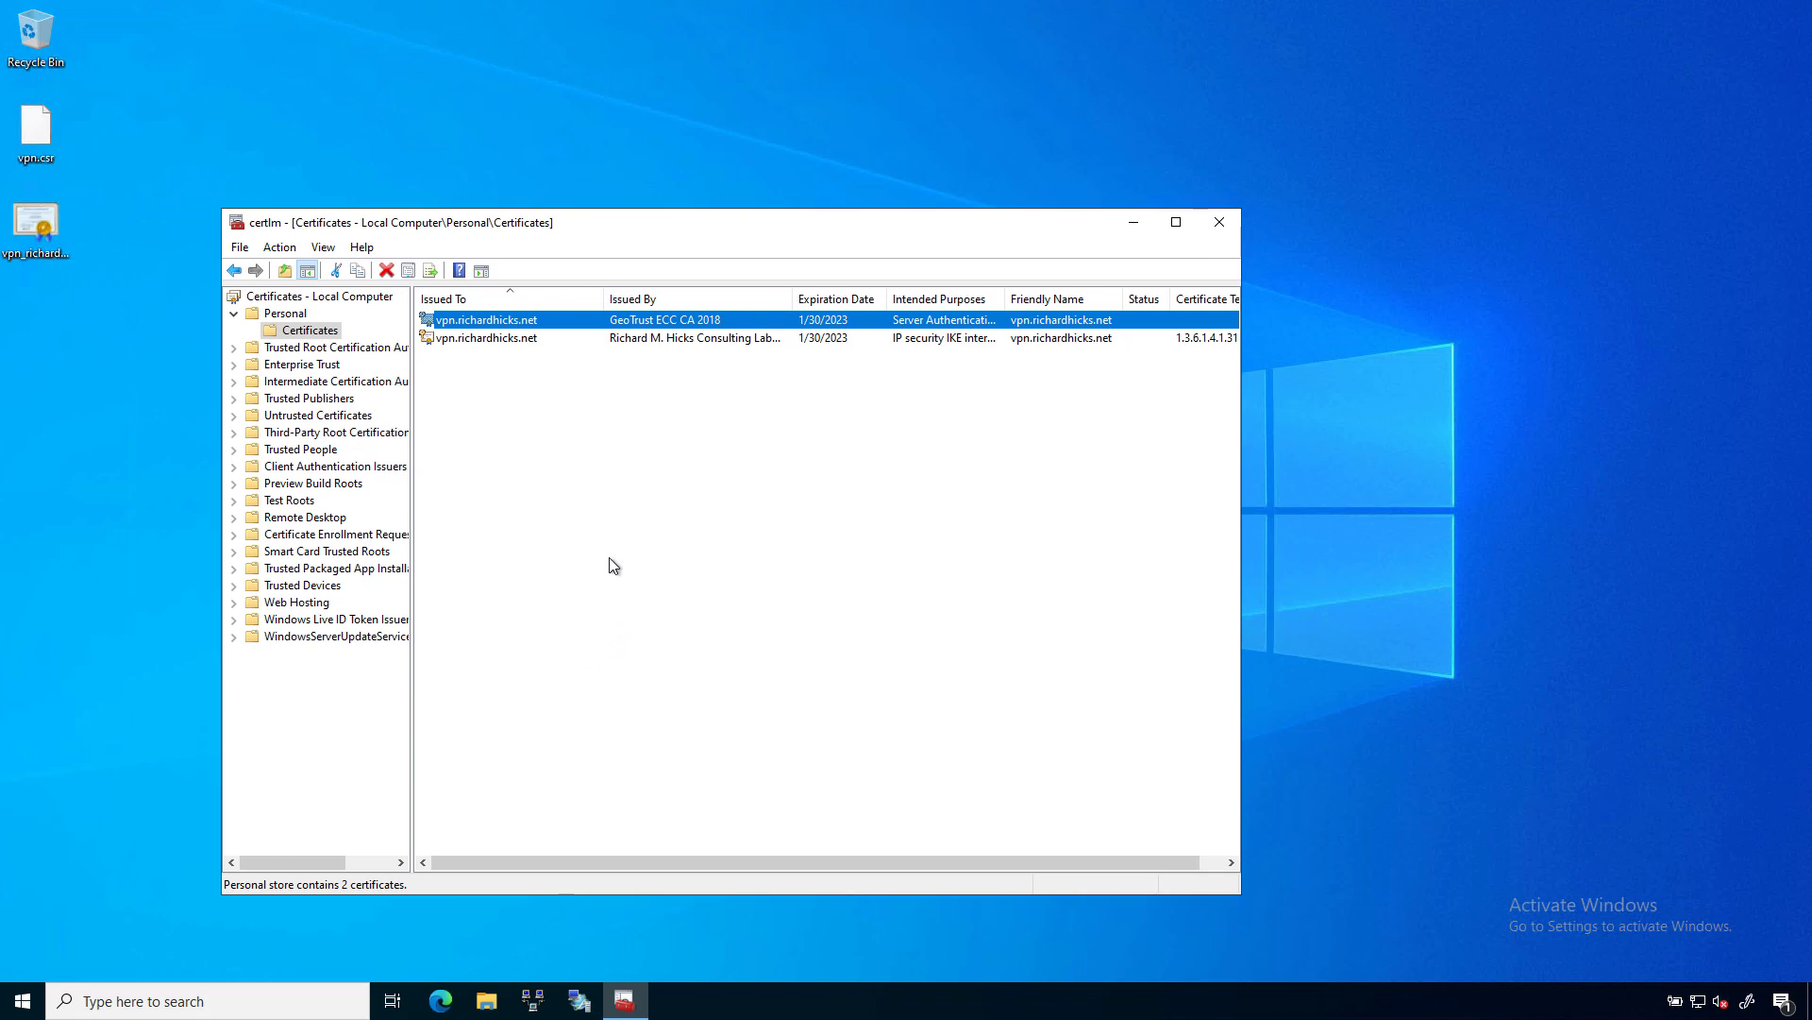
double_click(526, 321)
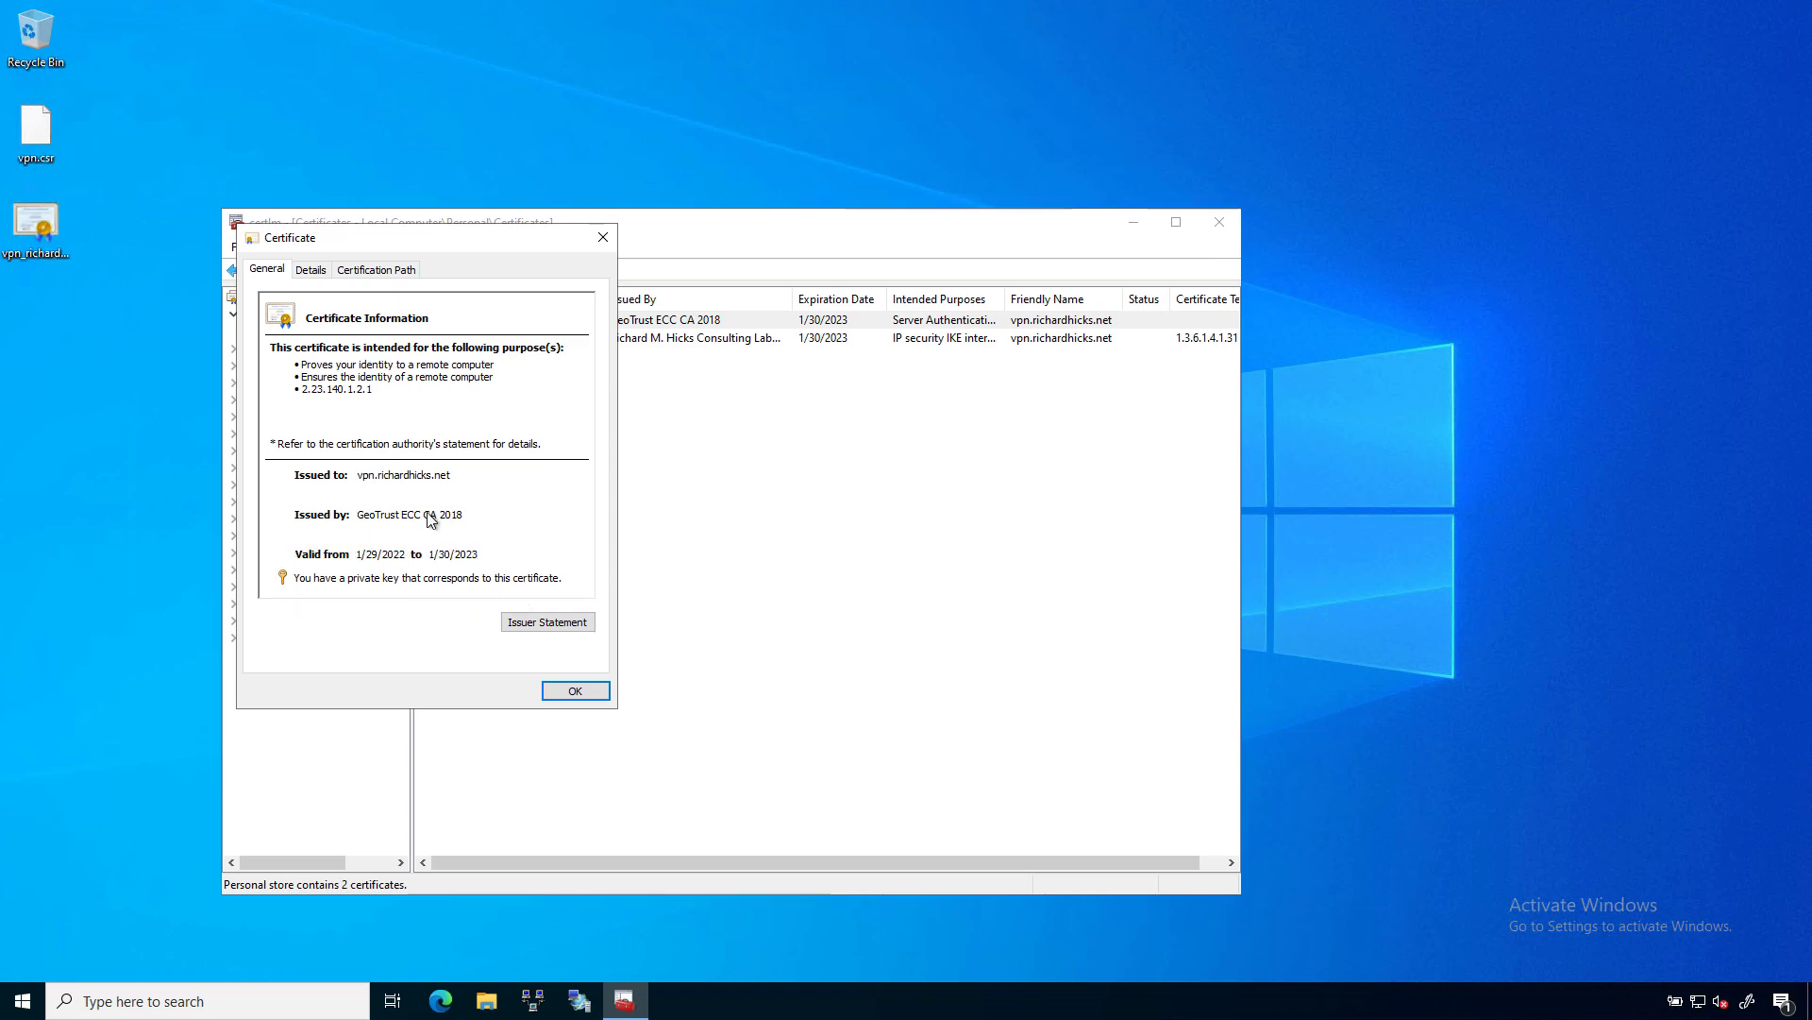
click(400, 271)
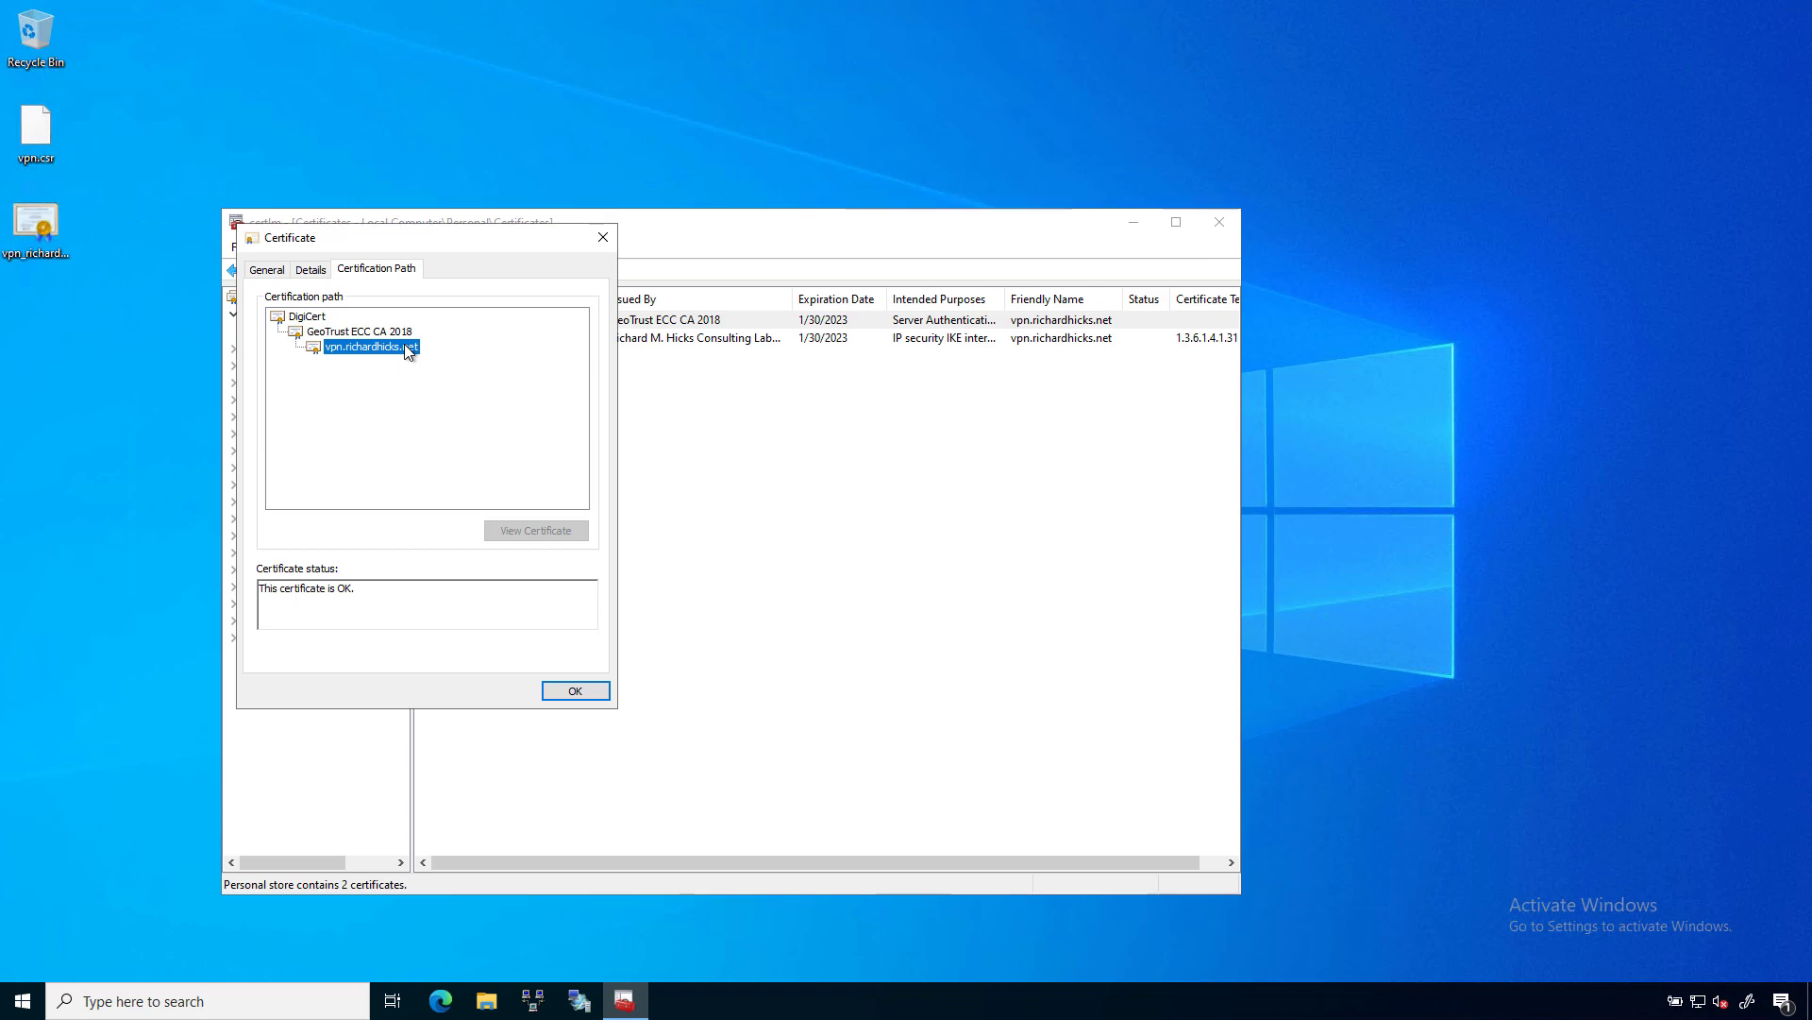
click(578, 690)
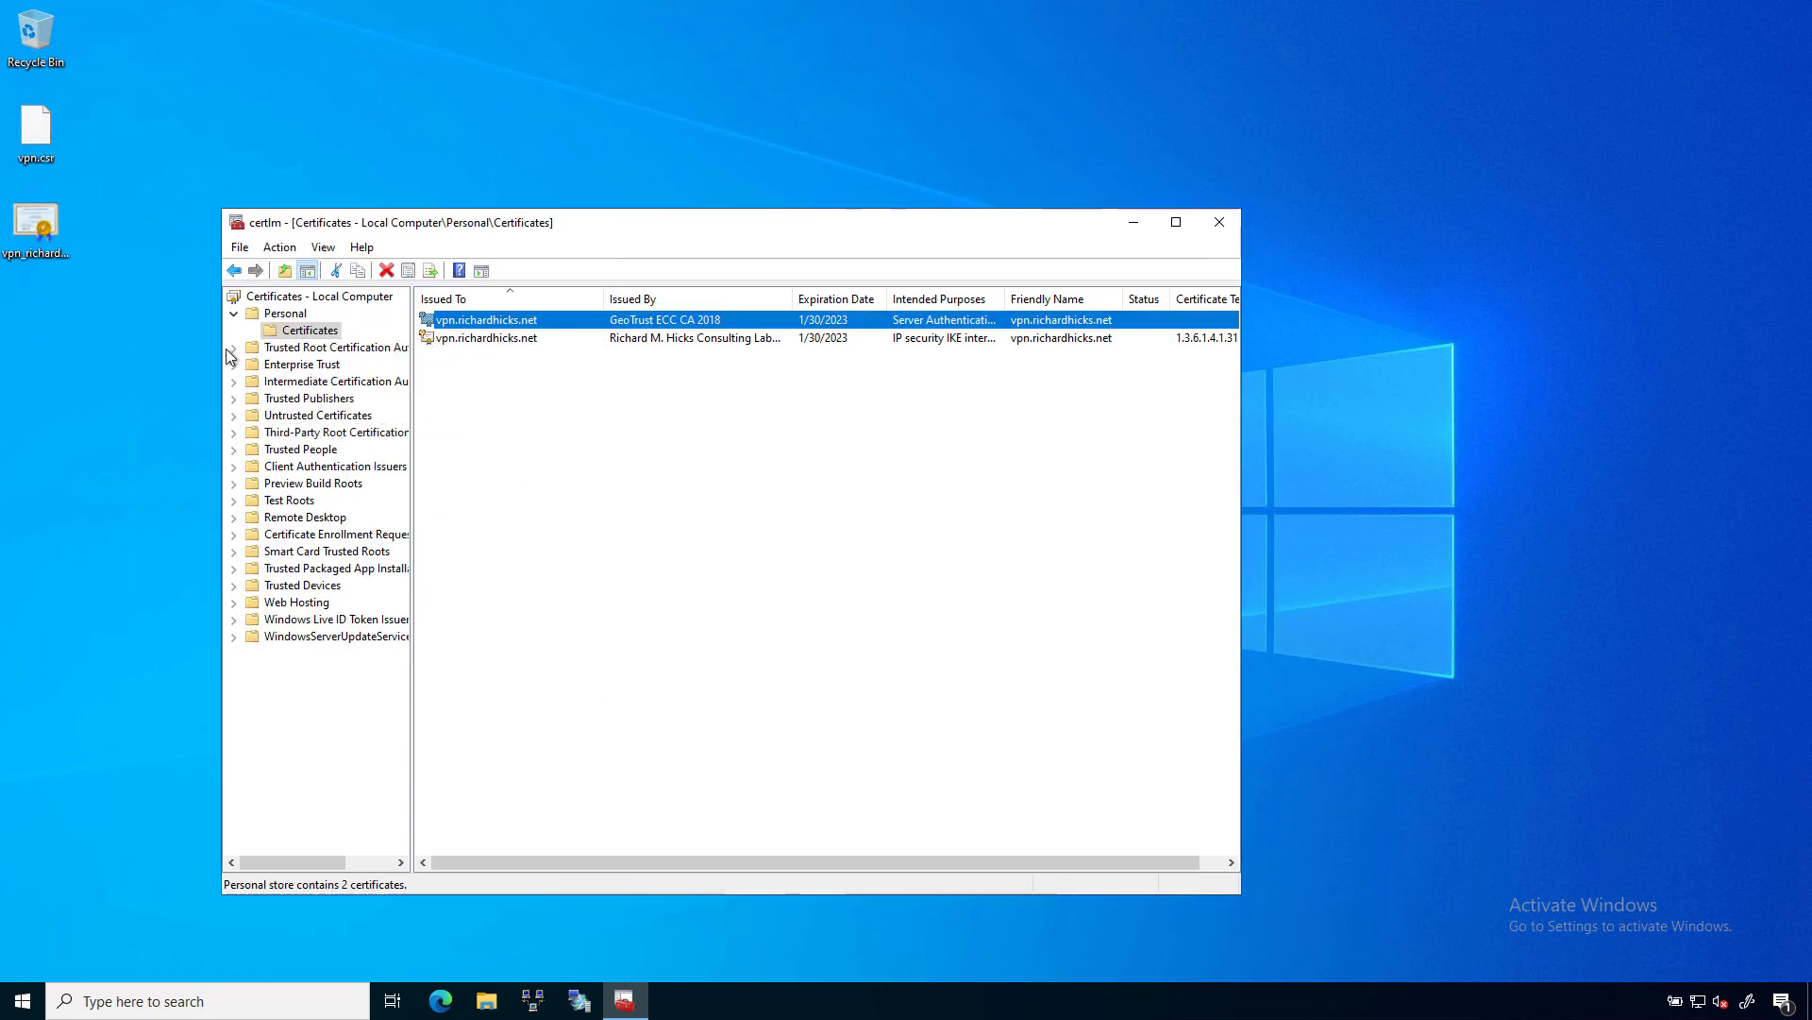
Widen the store tree and display the certificates under Trusted Root Certification Authorities
click(229, 356)
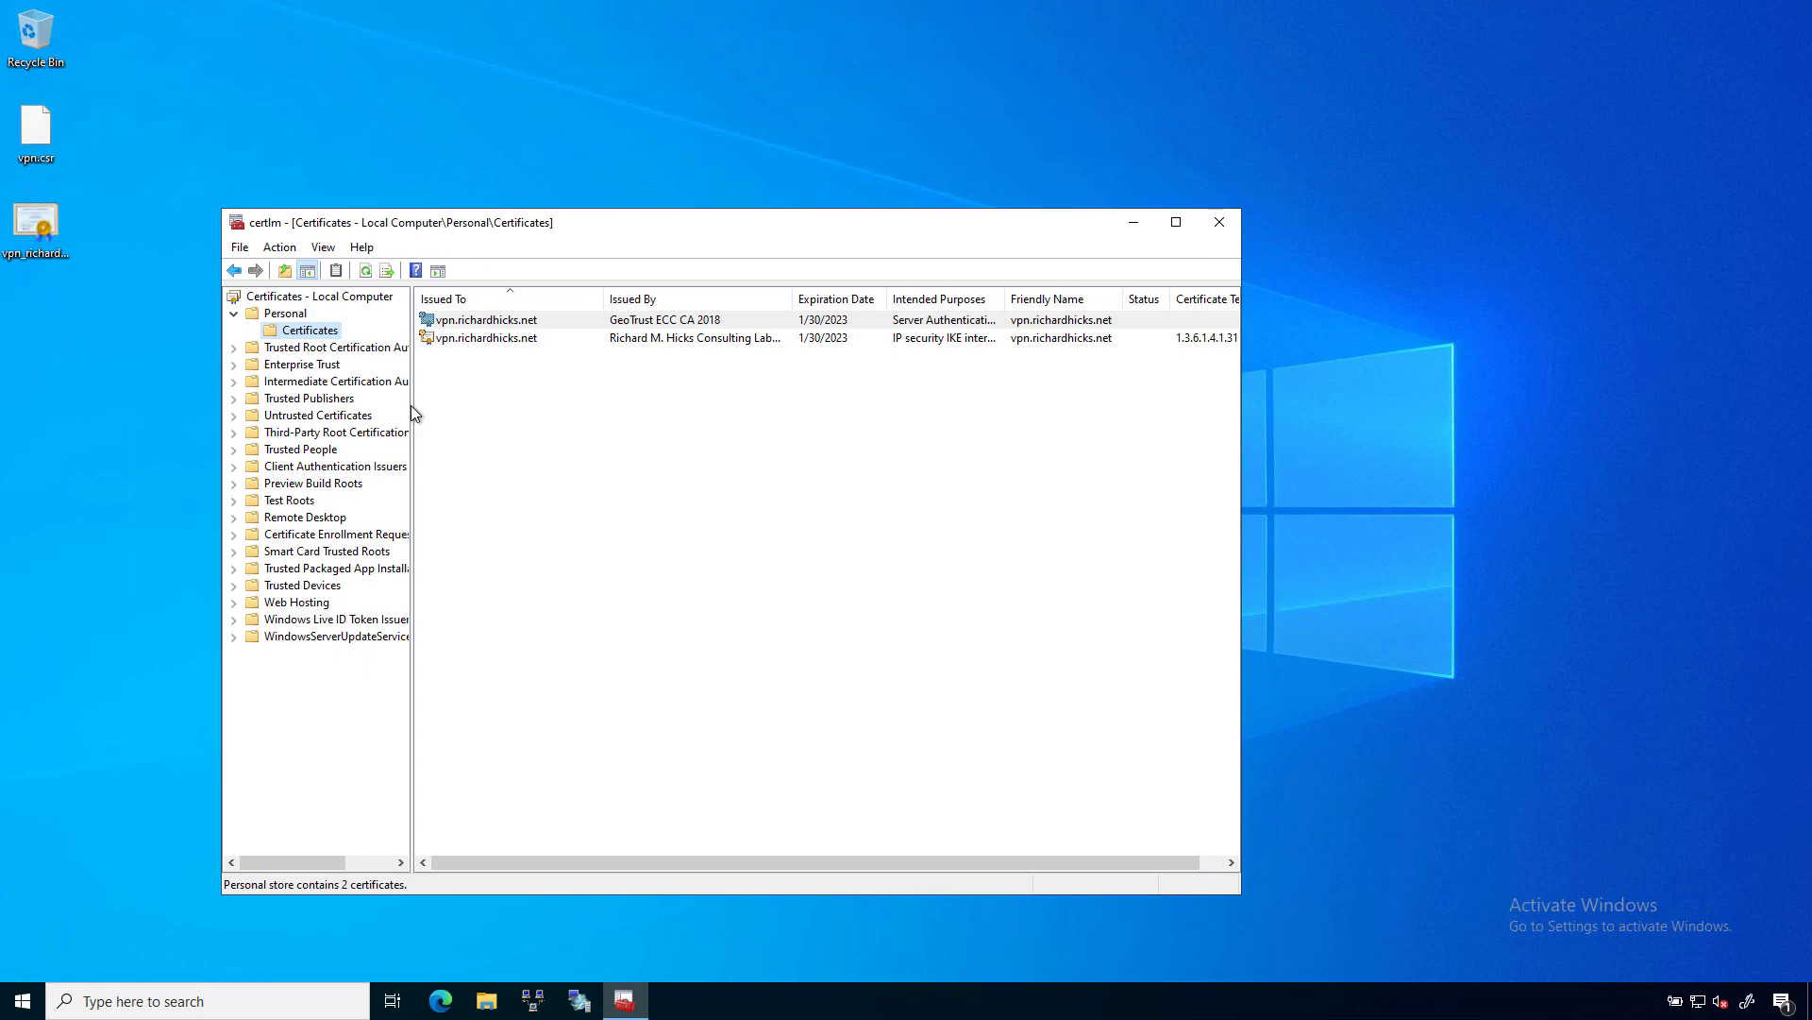
drag(412, 406, 465, 408)
click(234, 347)
click(309, 367)
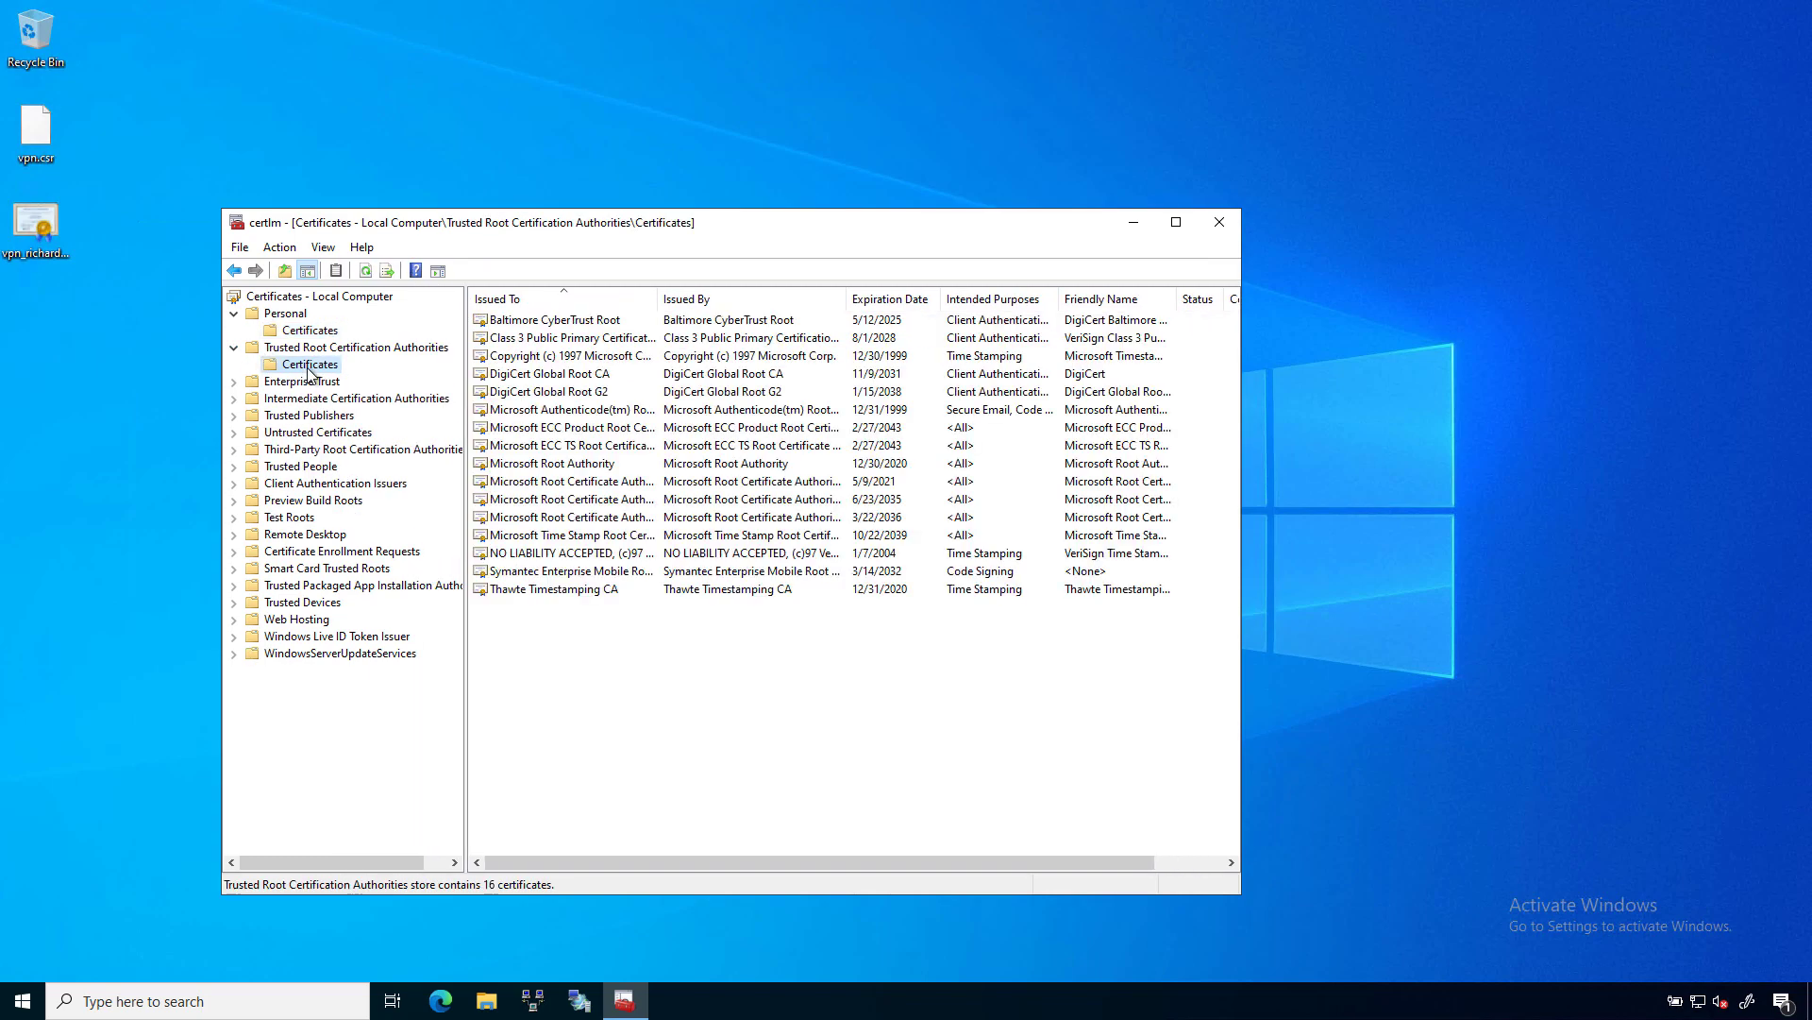
right_click(324, 365)
mouse_move(378, 383)
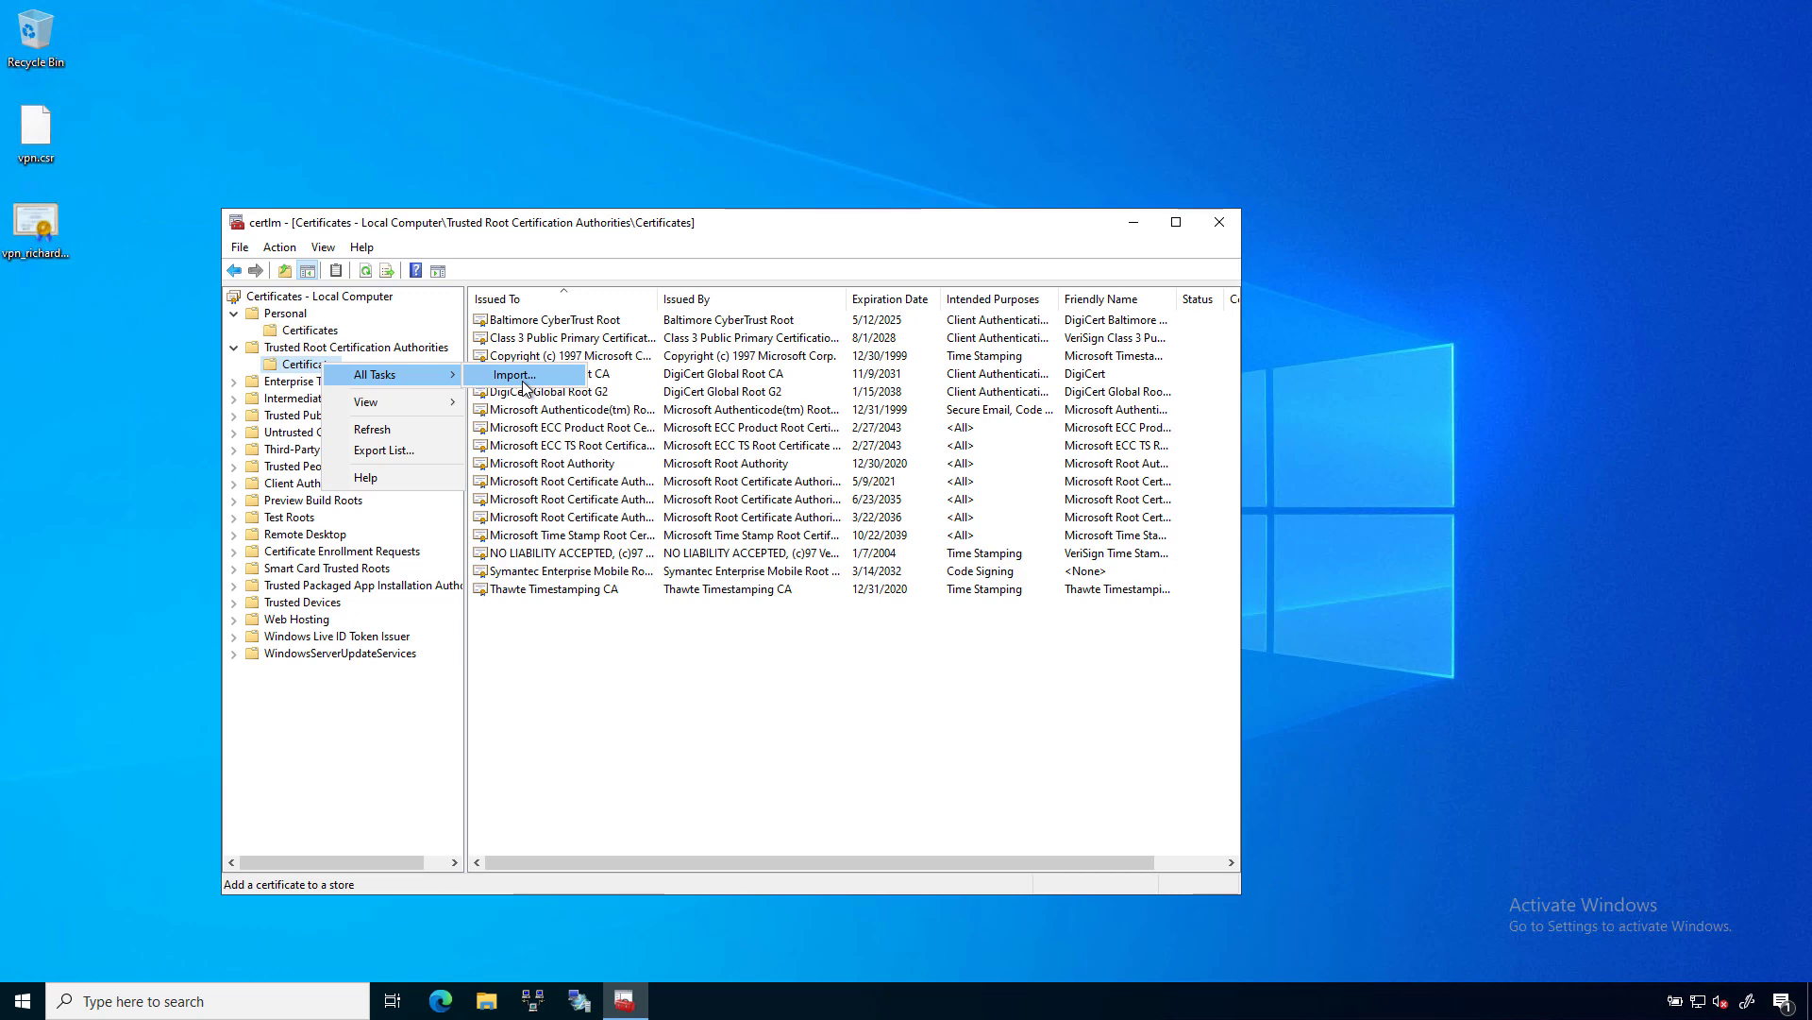
click(592, 695)
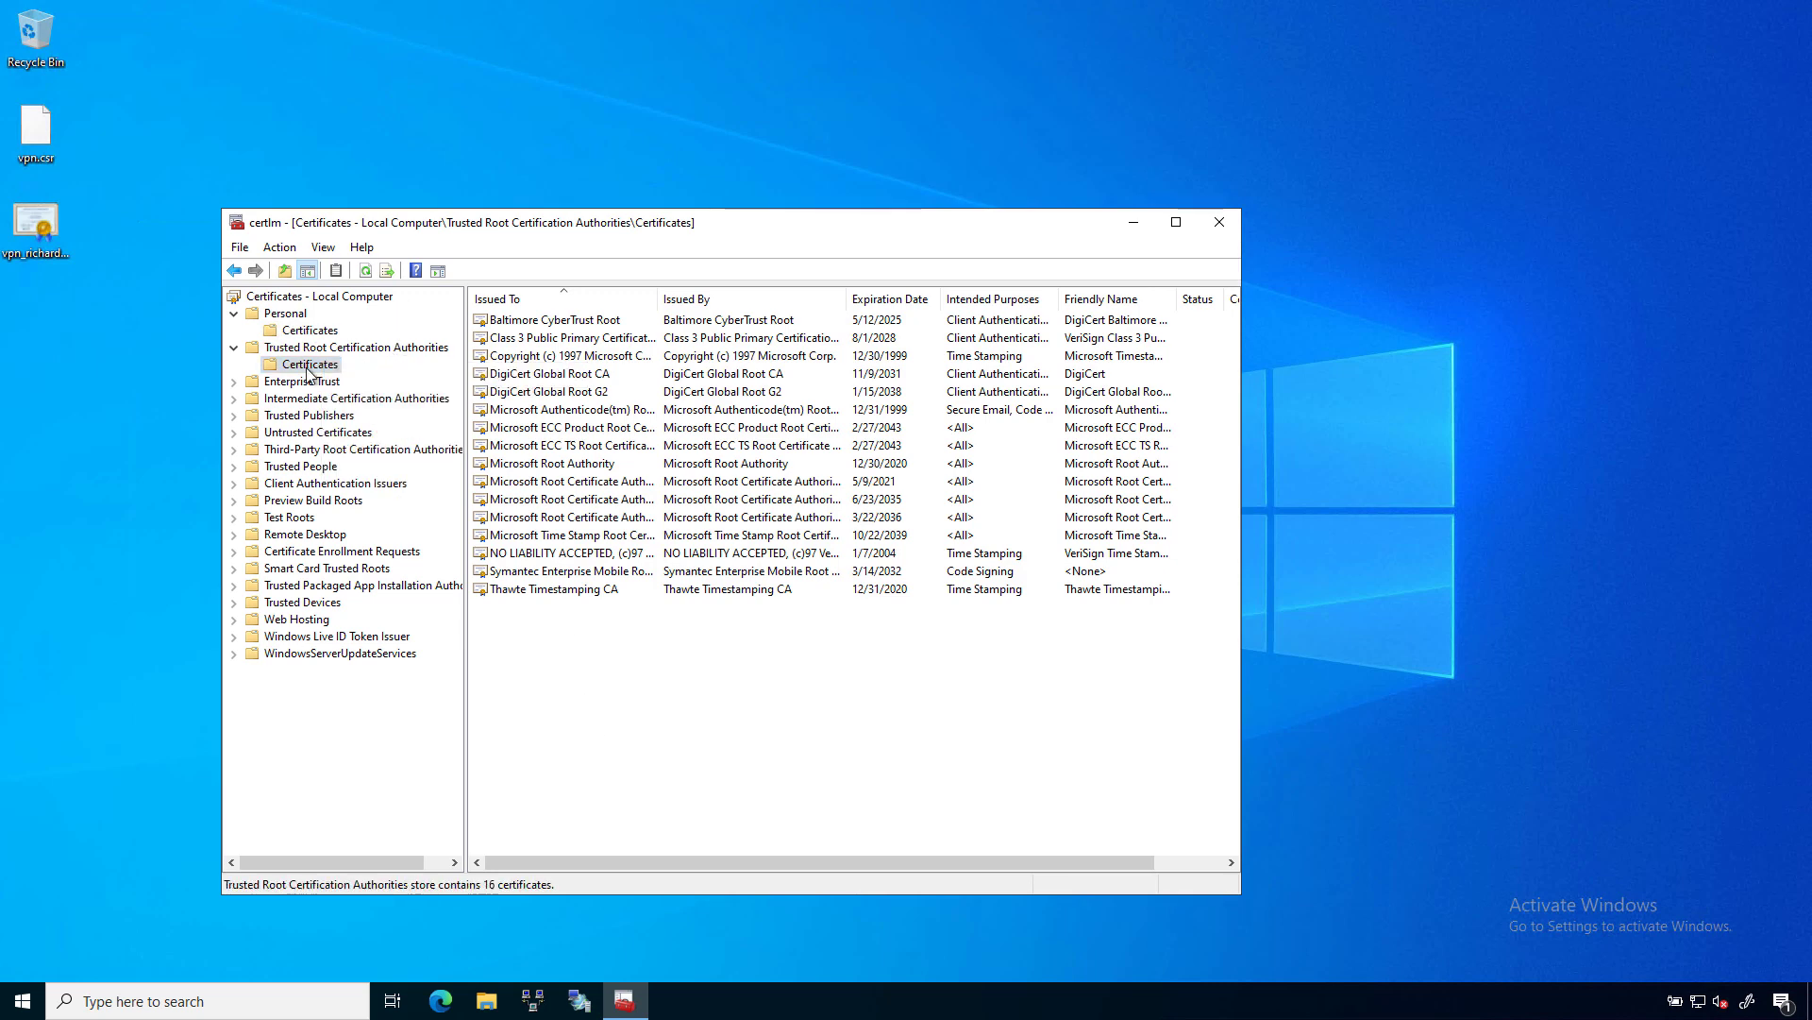
Display the certificates under Intermediate Certification Authorities, and return to the Personal certificates
click(234, 399)
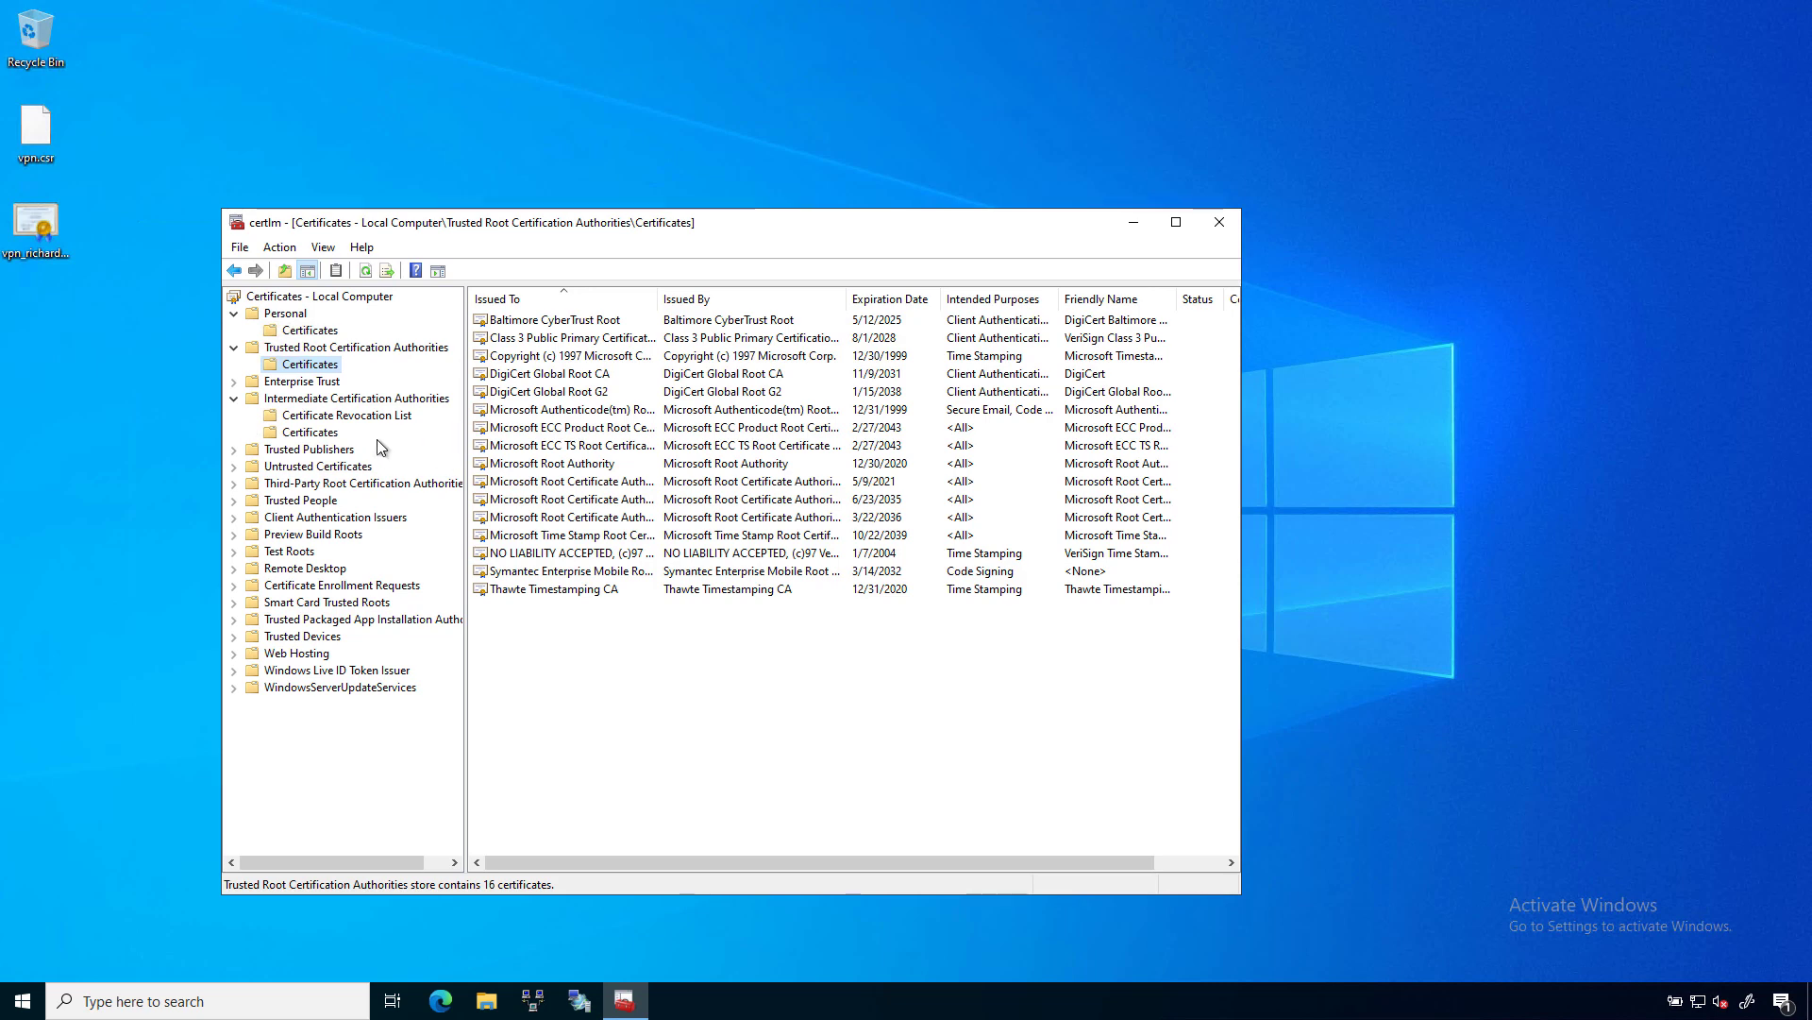
click(318, 433)
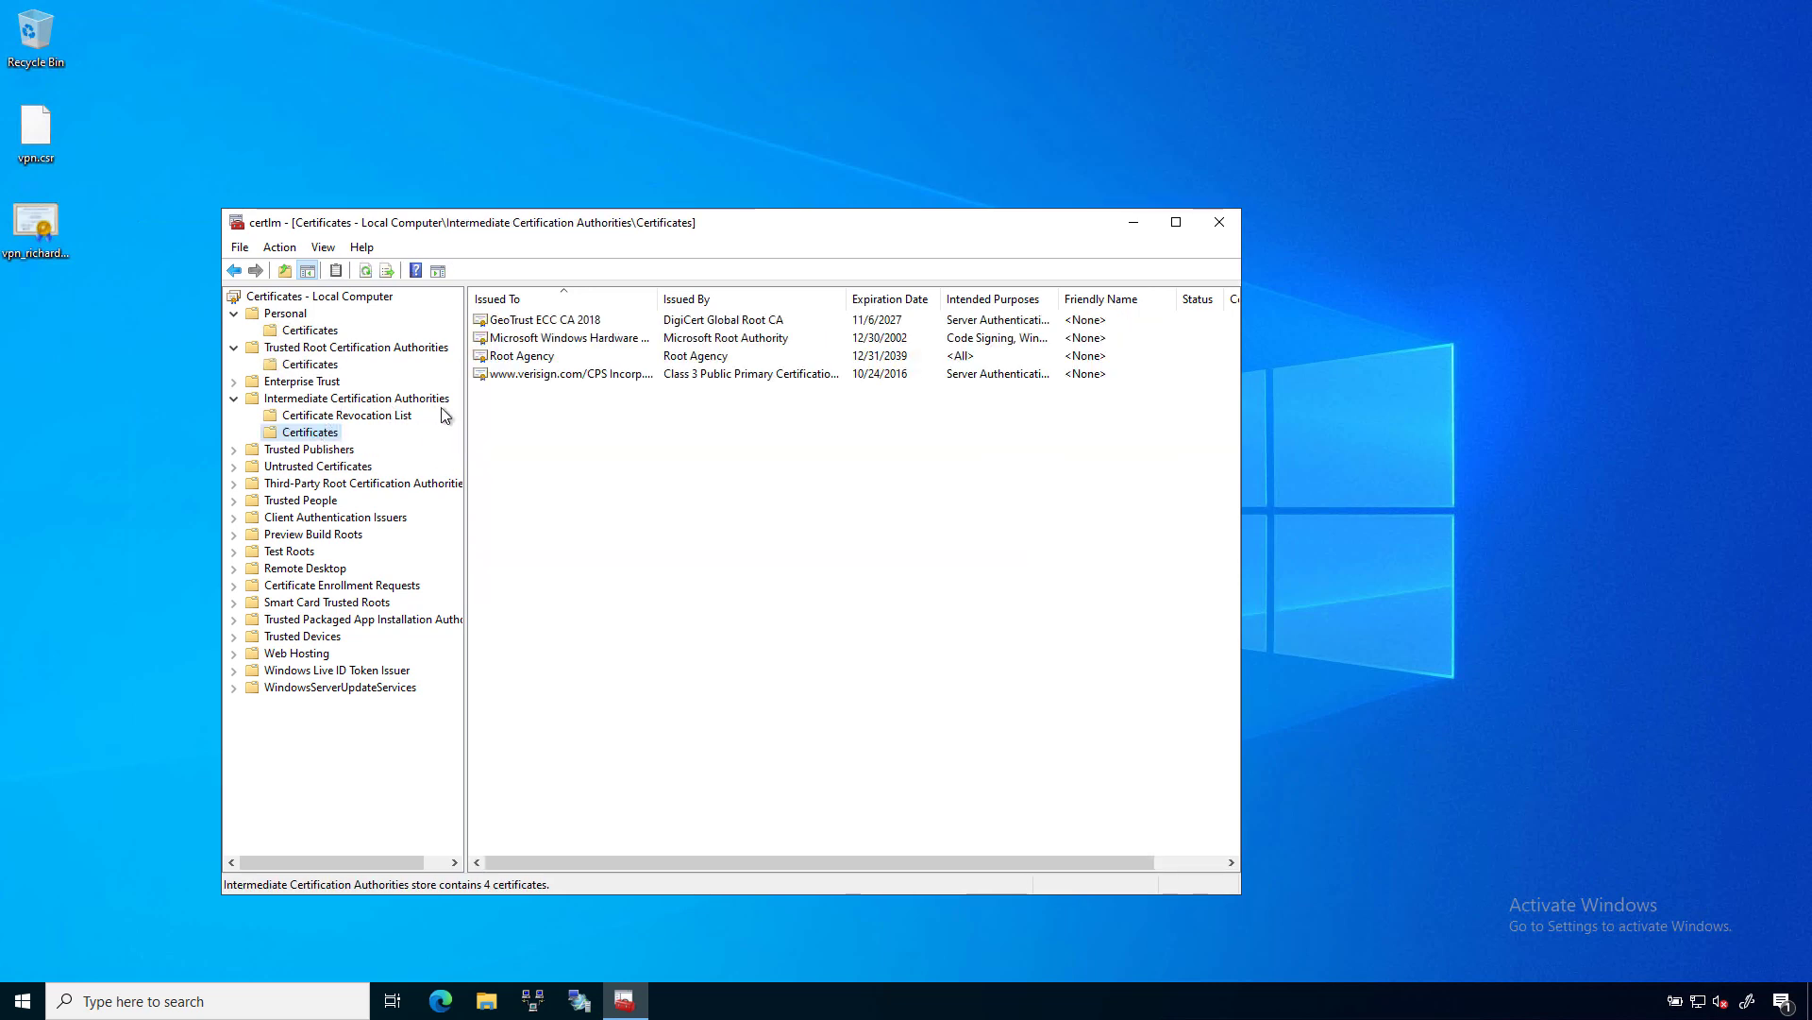
click(312, 332)
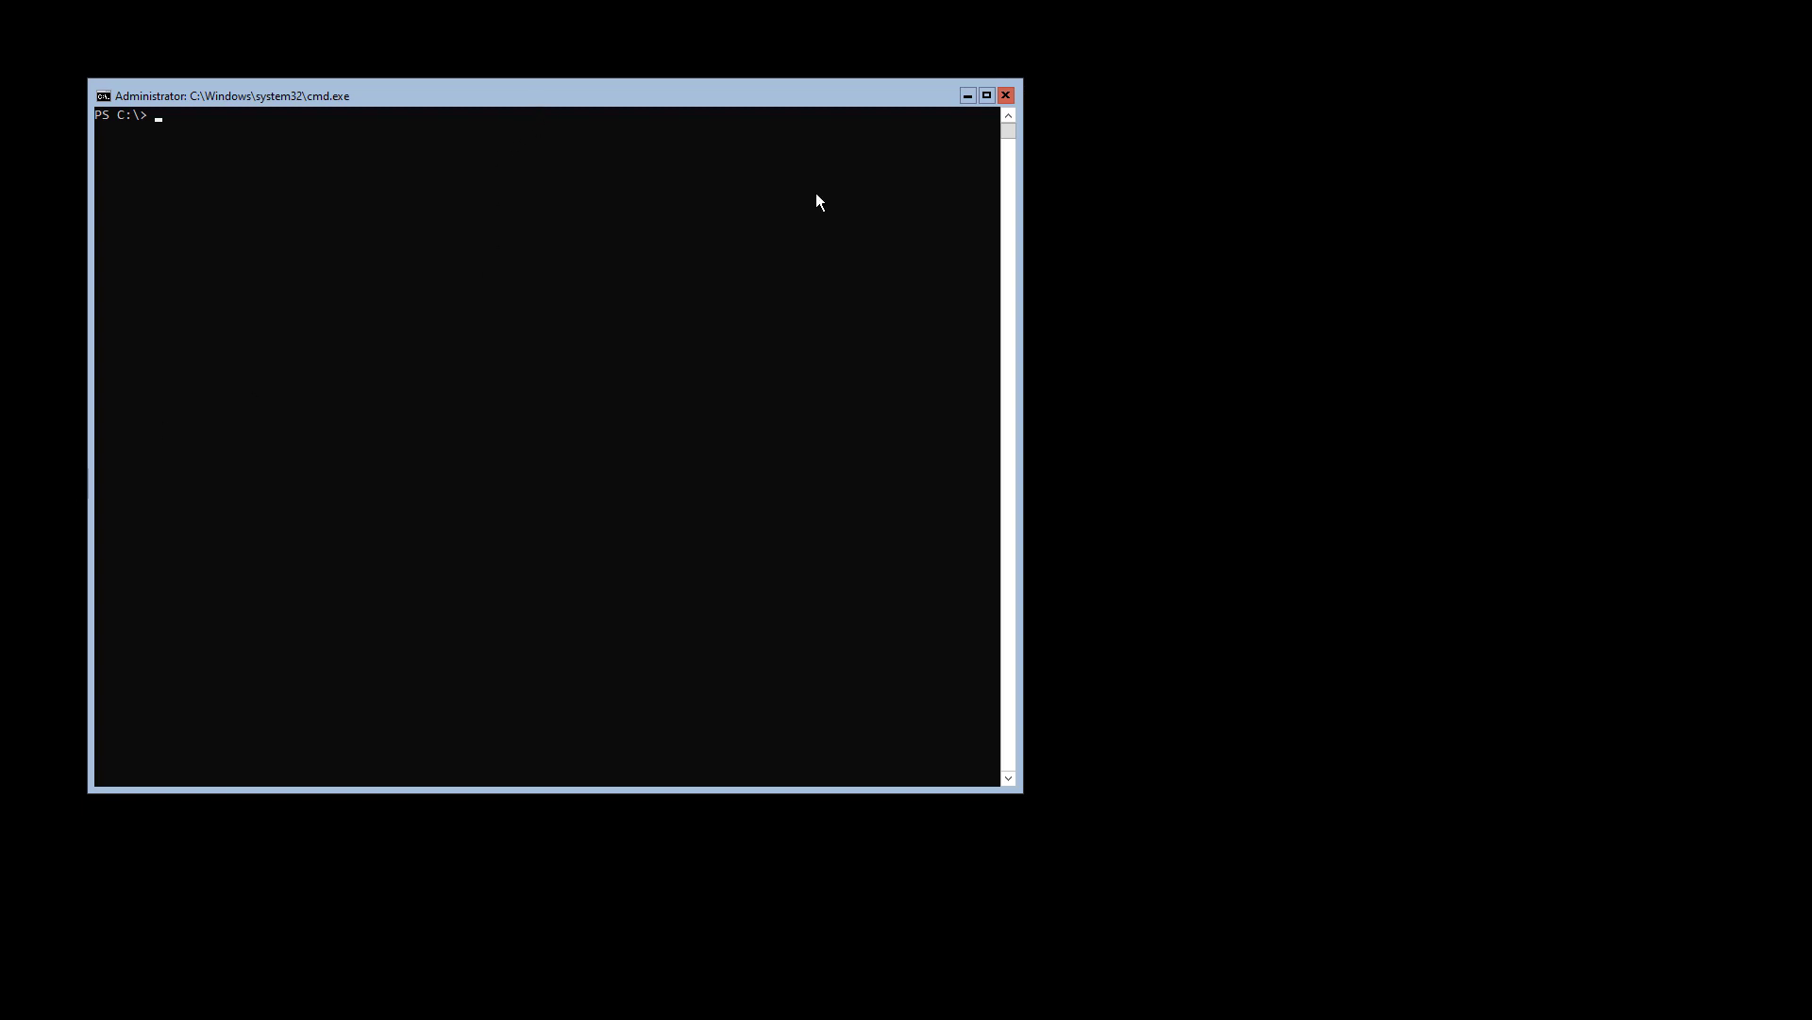
In the PowerShell console, list the contents of C:\ and import .\vpn.crt into Cert:\LocalMachine\My\ with Import-Certificate
text(Get-ChildItem)
key(Return)
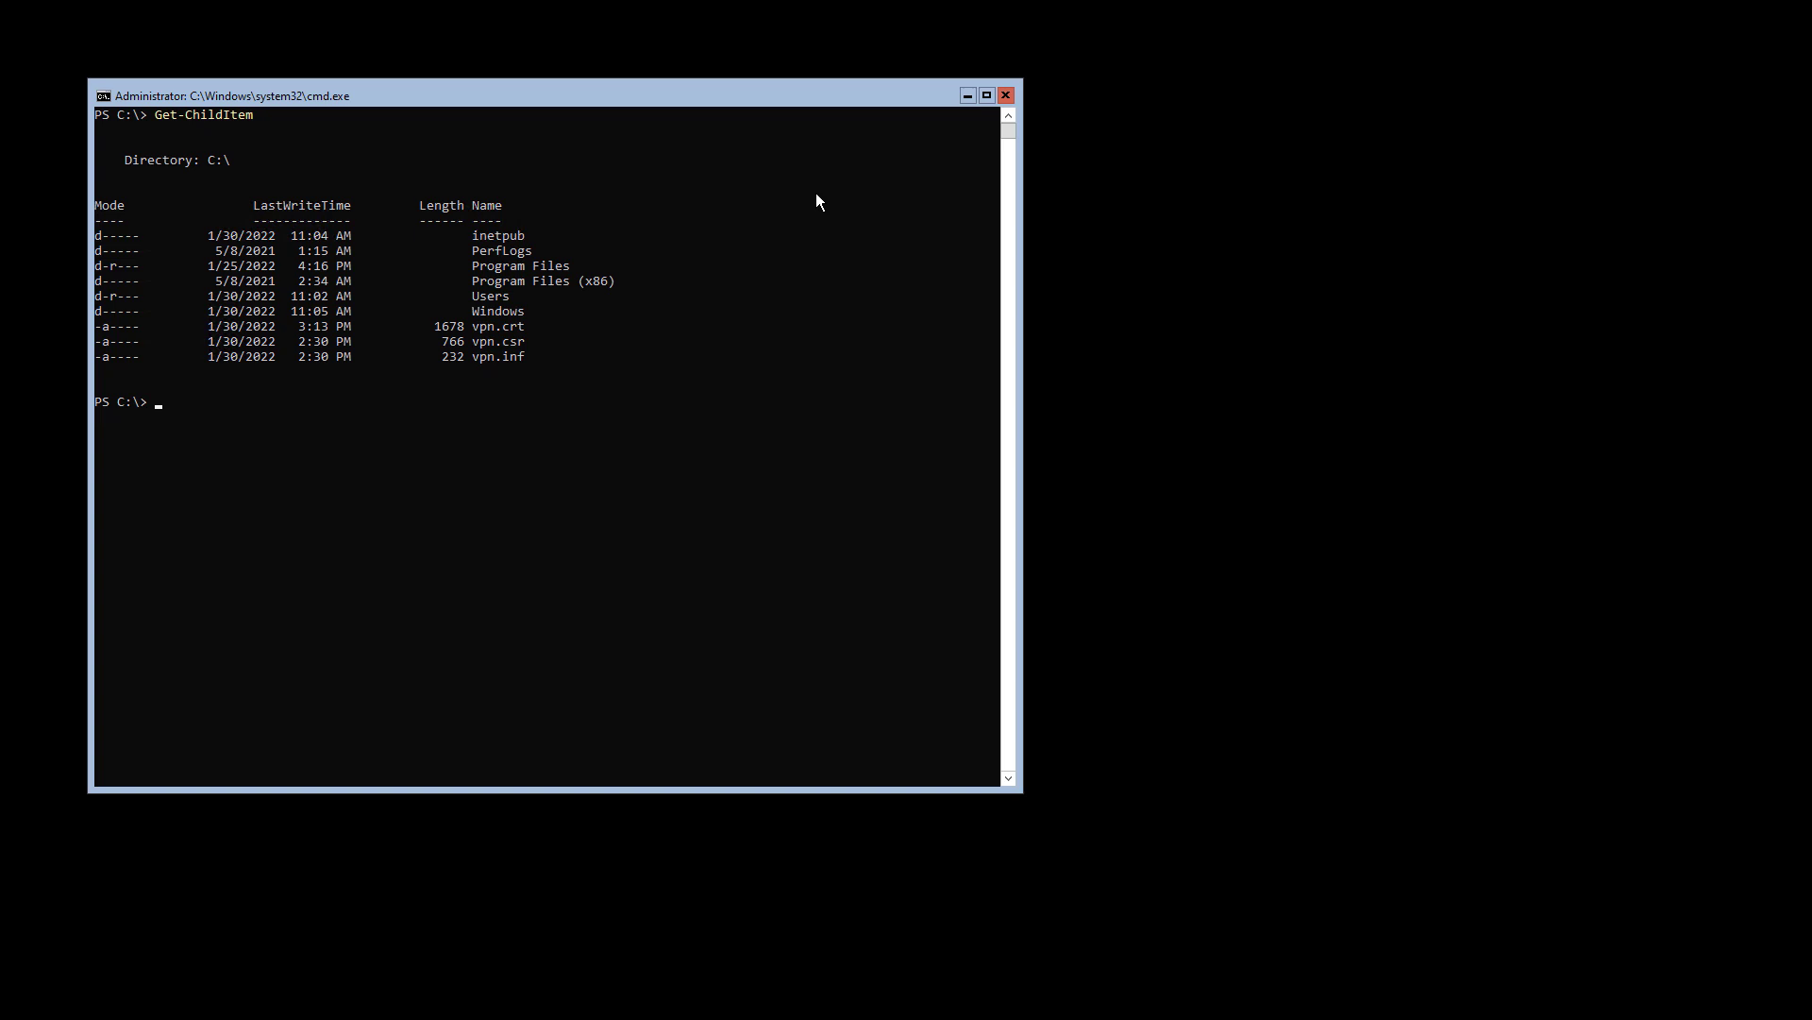
text(Import-Cert)
key(Tab)
text(-FilePath .\vpn.c)
key(Tab)
text(-)
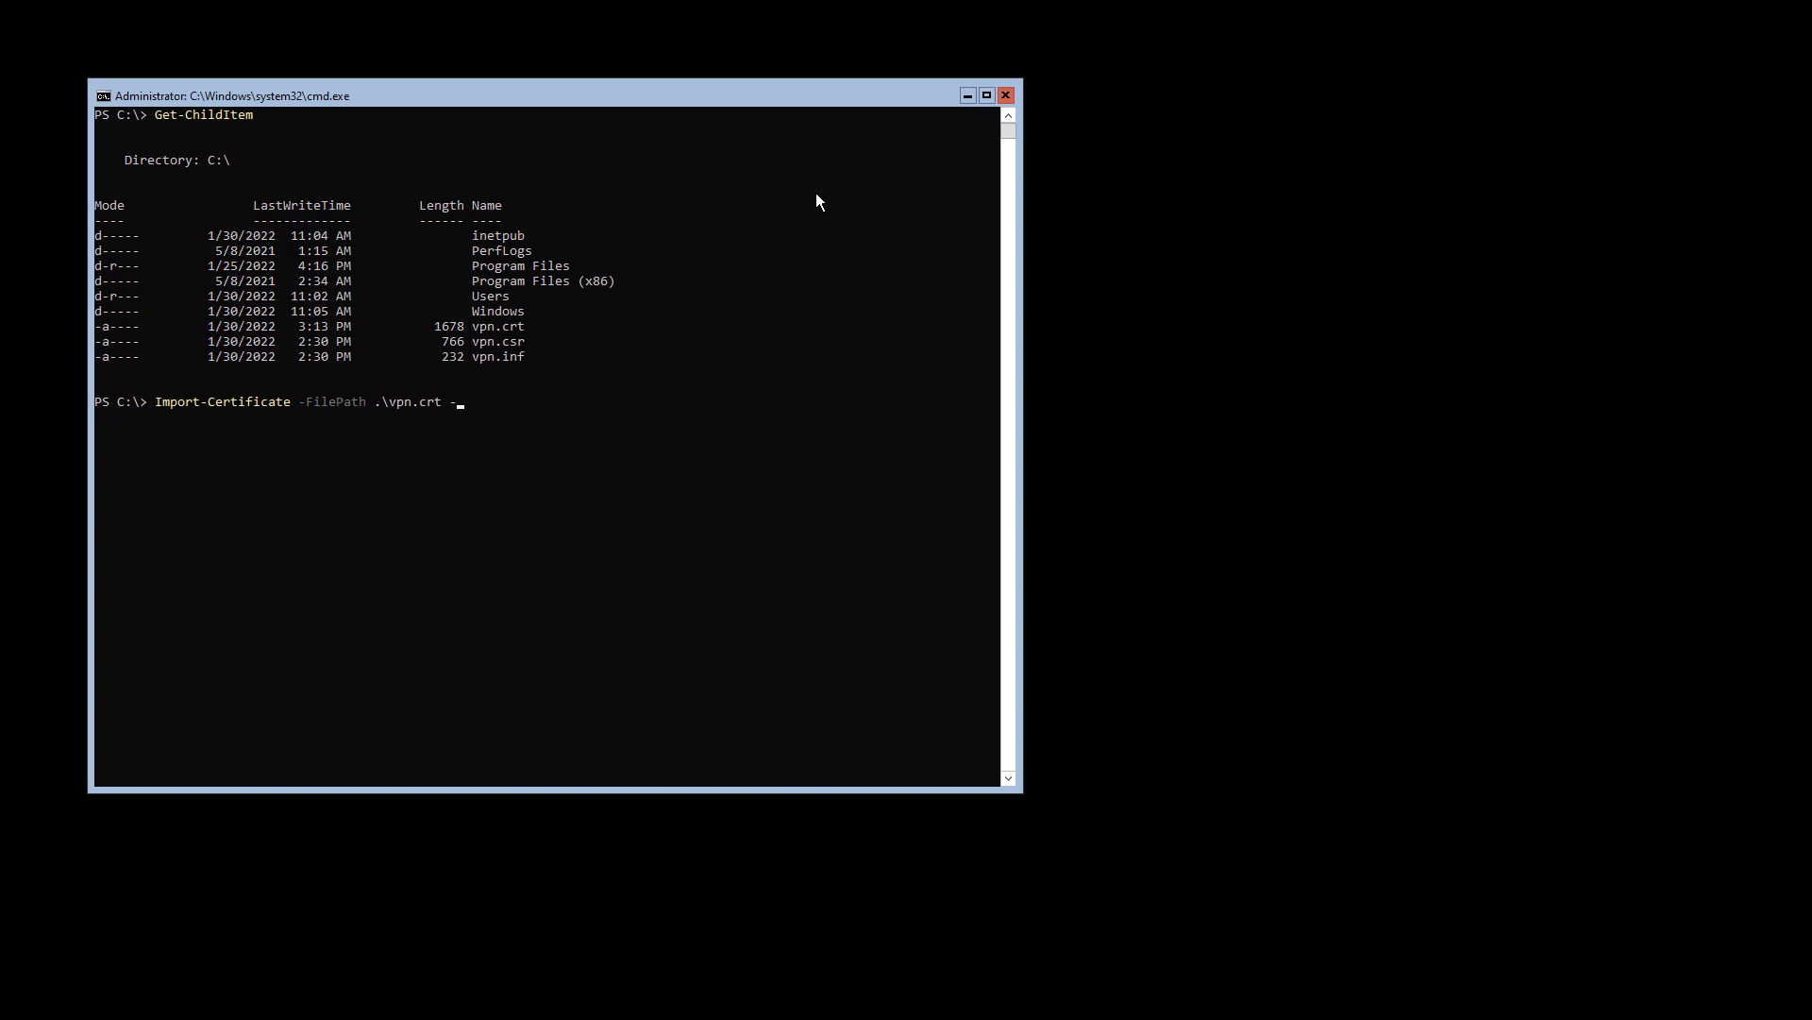
text(c)
key(Tab)
text(cert:\)
text(l)
key(Tab)
text(m)
key(Tab)
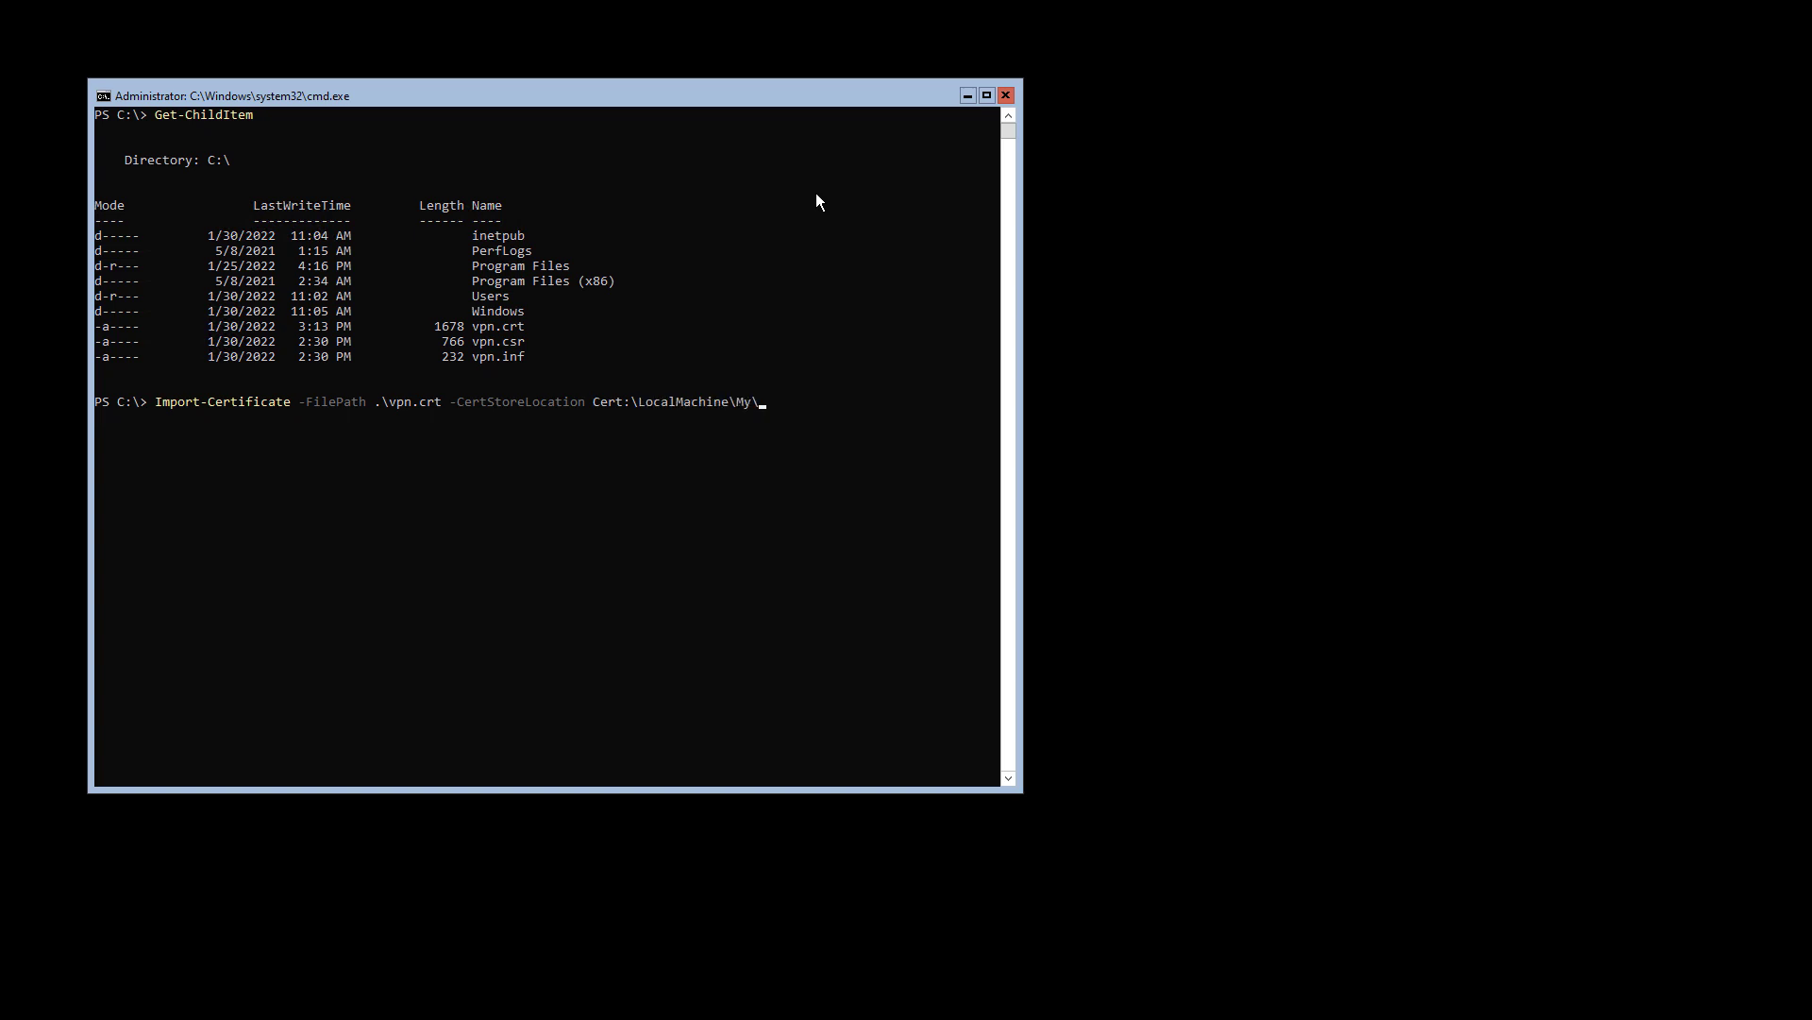
key(Return)
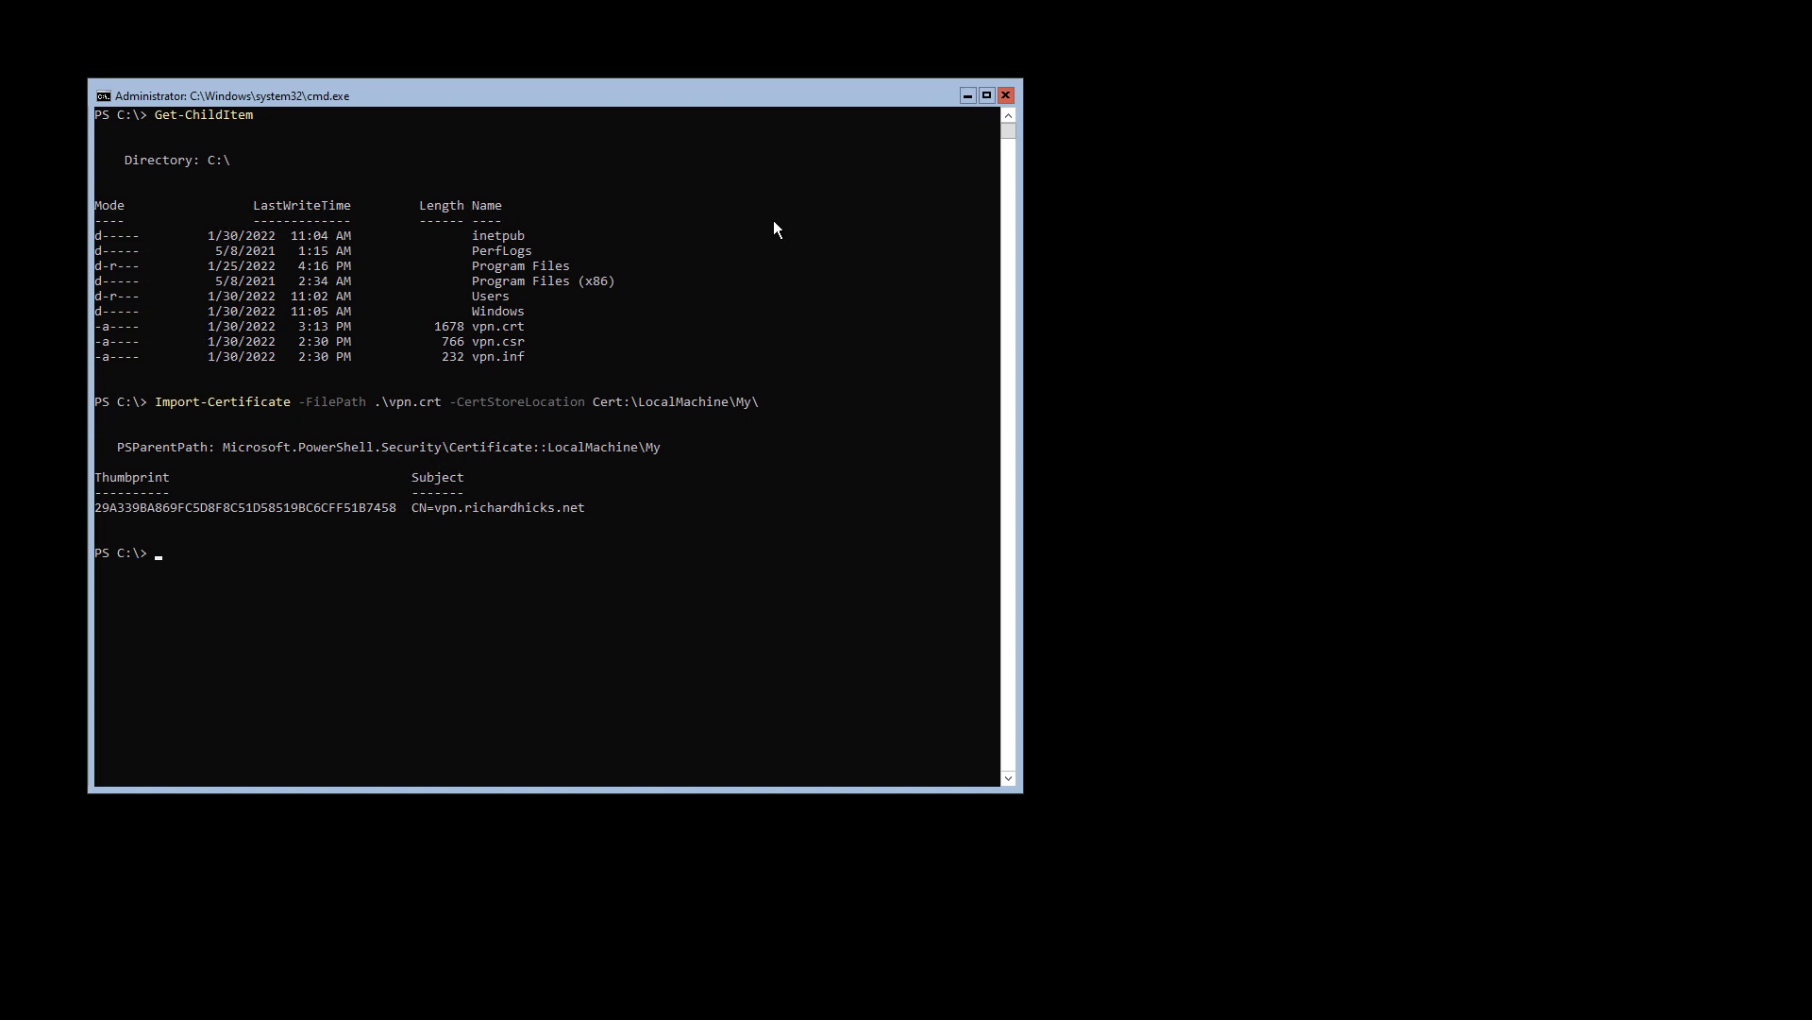
Look up the imported certificate in Cert:\LocalMachine\My with Get-ChildItem, using the thumbprint copied from the import output
double_click(246, 506)
right_click(250, 513)
text(get-child)
key(Tab)
text(-p)
key(Tab)
text(cert:\l)
key(Tab)
text(\m)
key(Tab)
text(\)
right_click(701, 557)
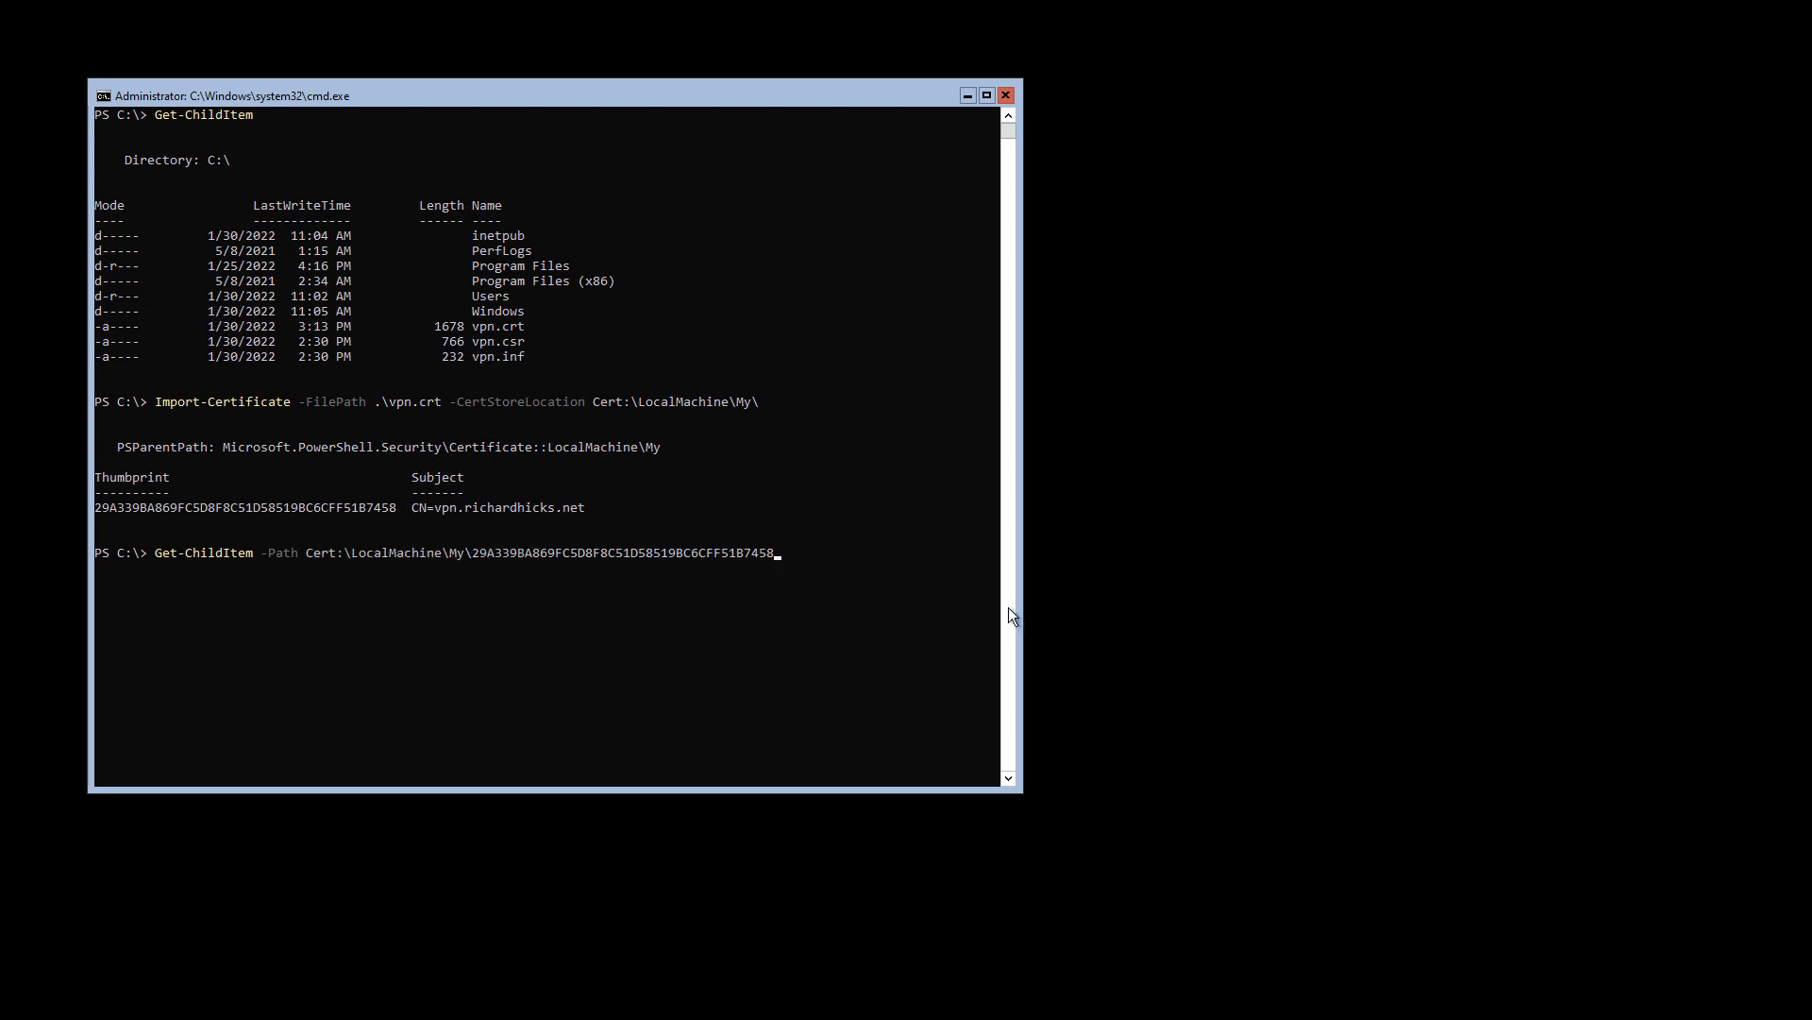
key(Return)
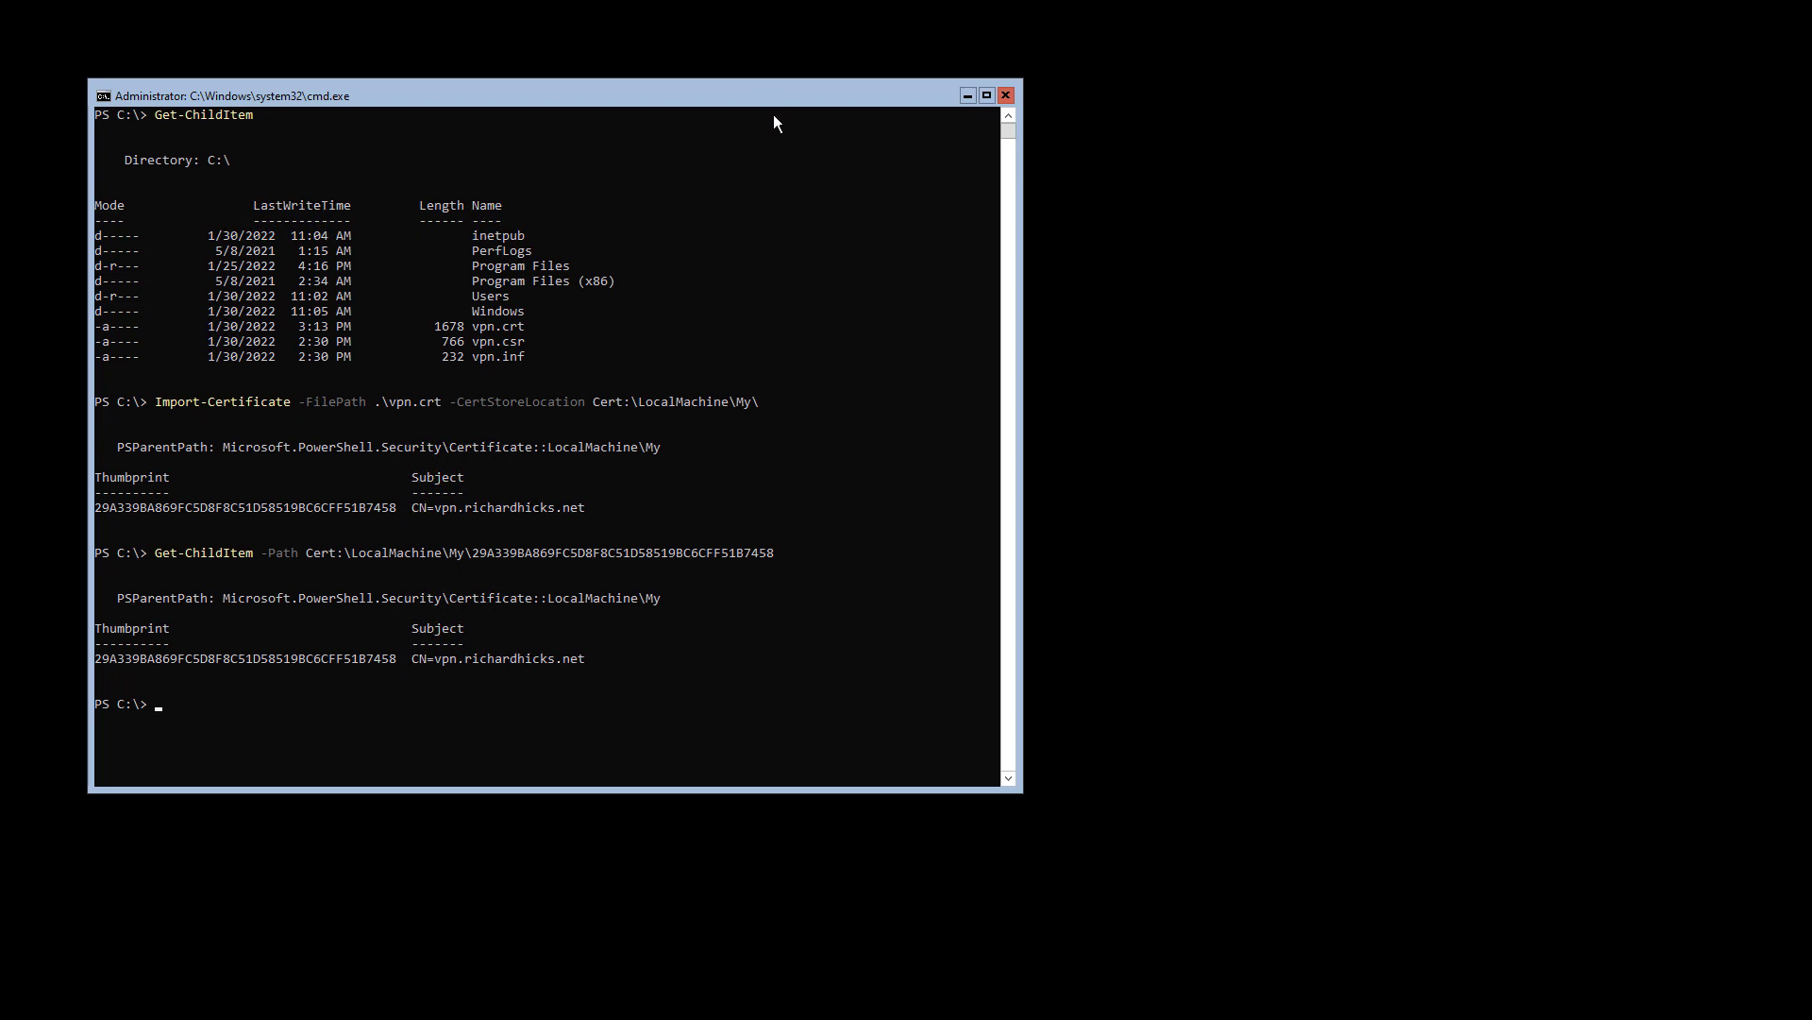
List all properties of that certificate by piping the lookup to Format-List *, and check the HasPrivateKey value
key(Up)
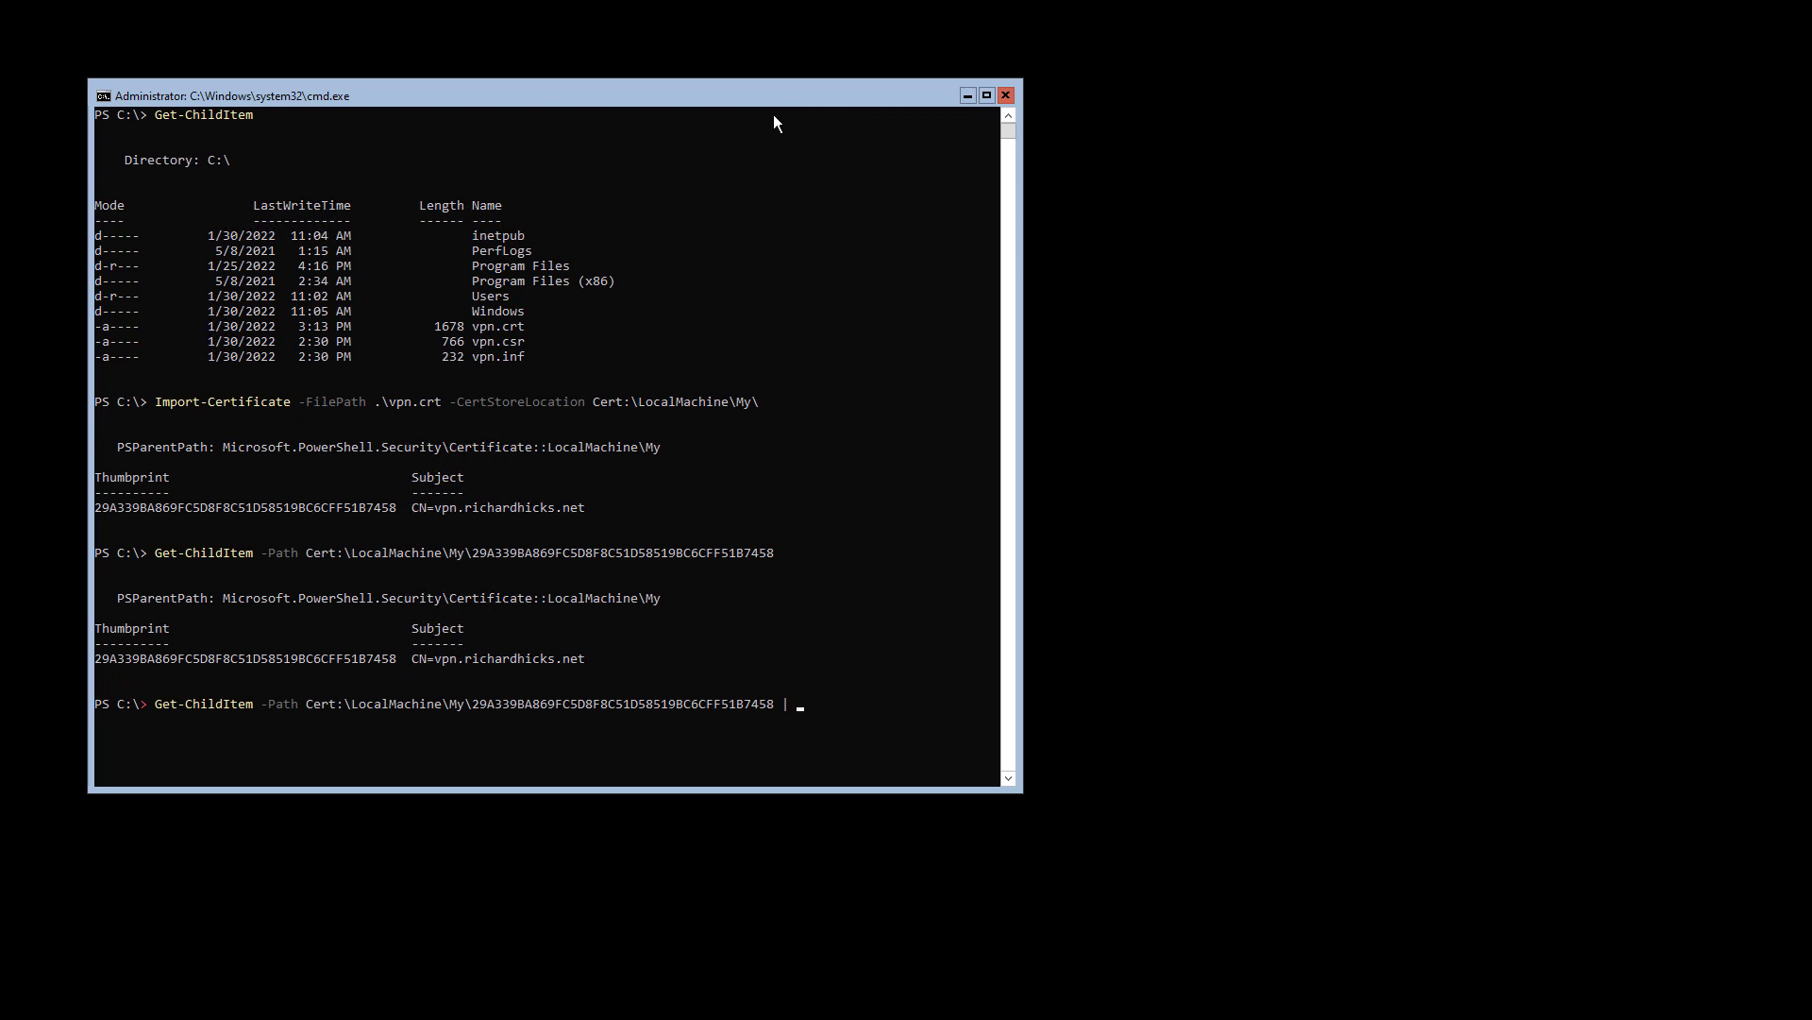
text(| Format-List )
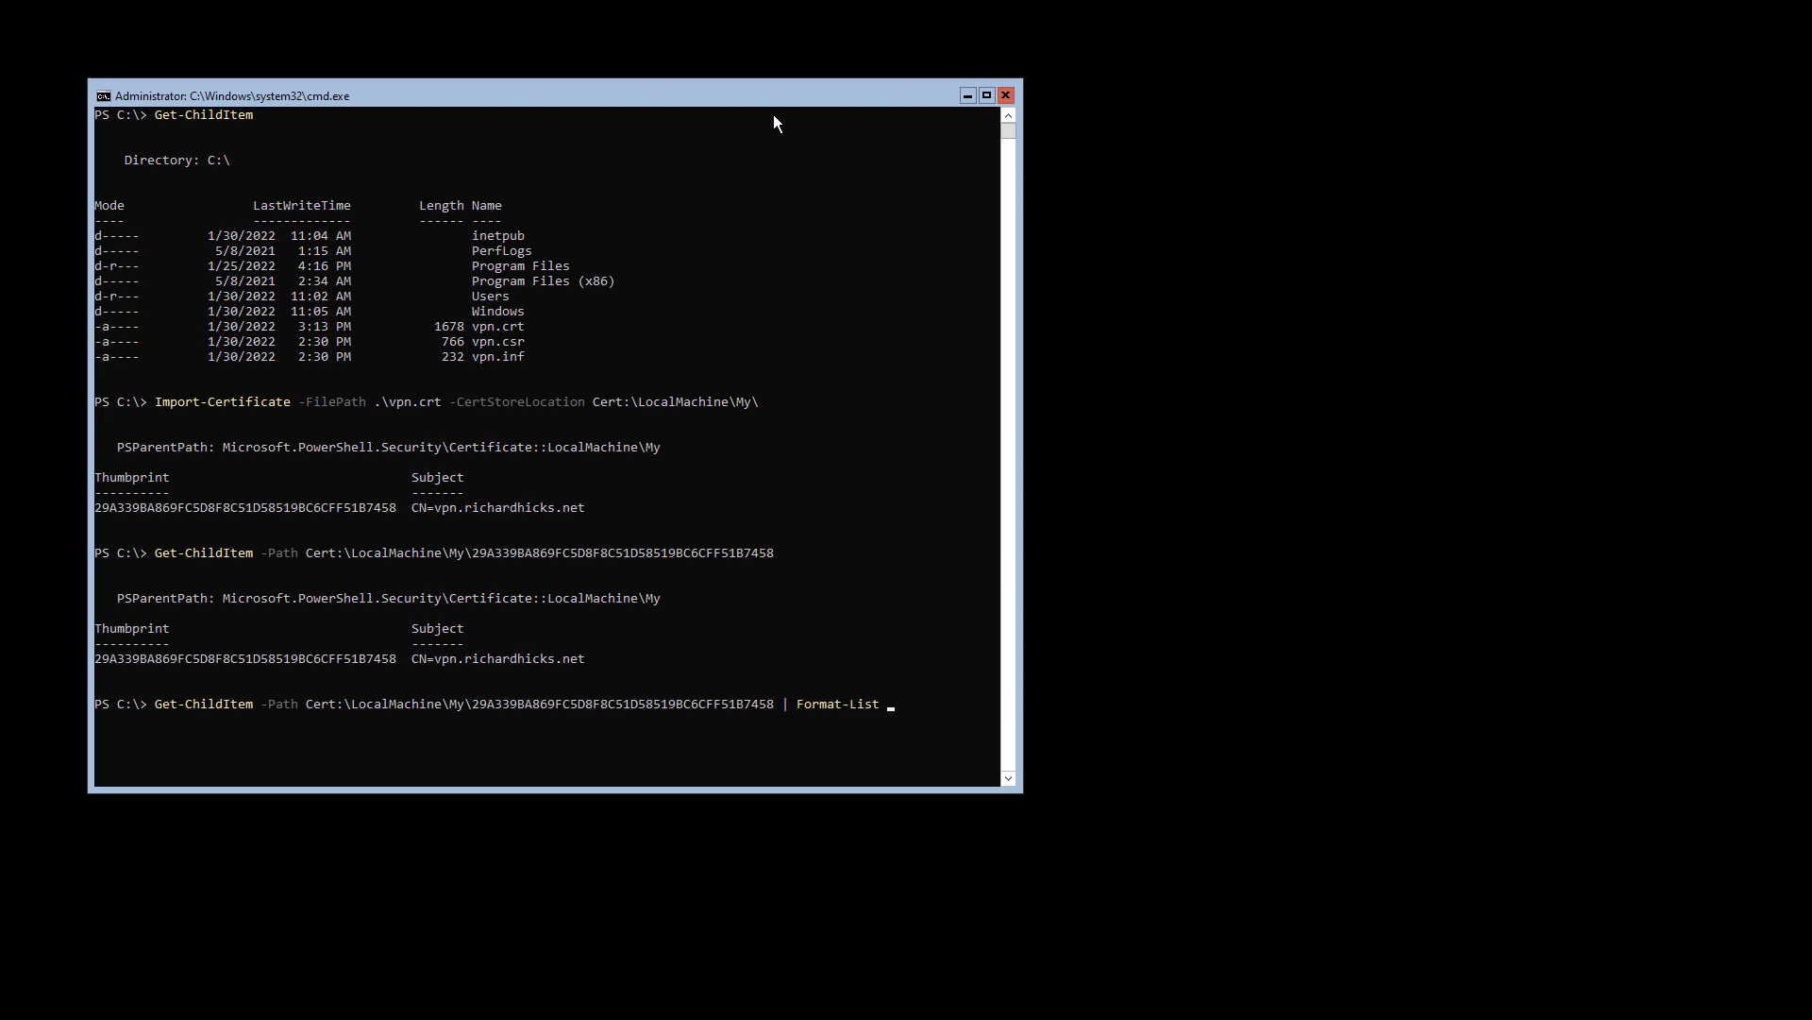
text(*)
key(Return)
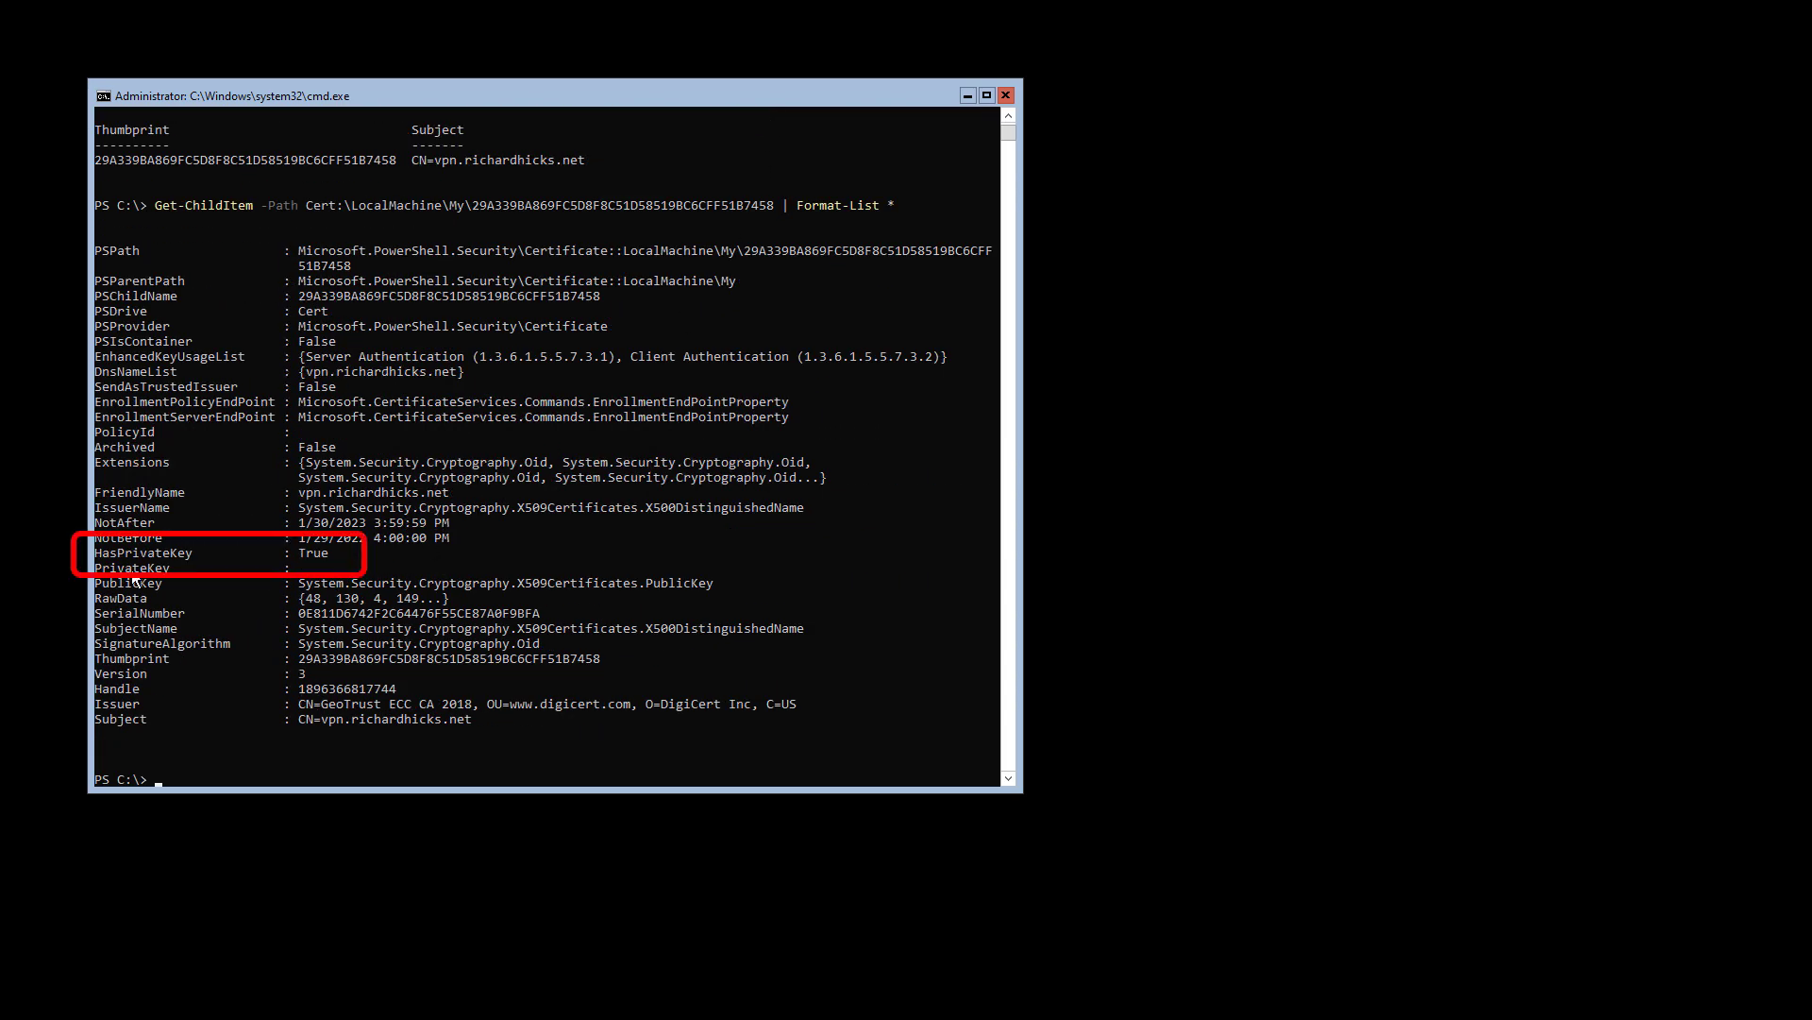
drag(96, 553, 198, 553)
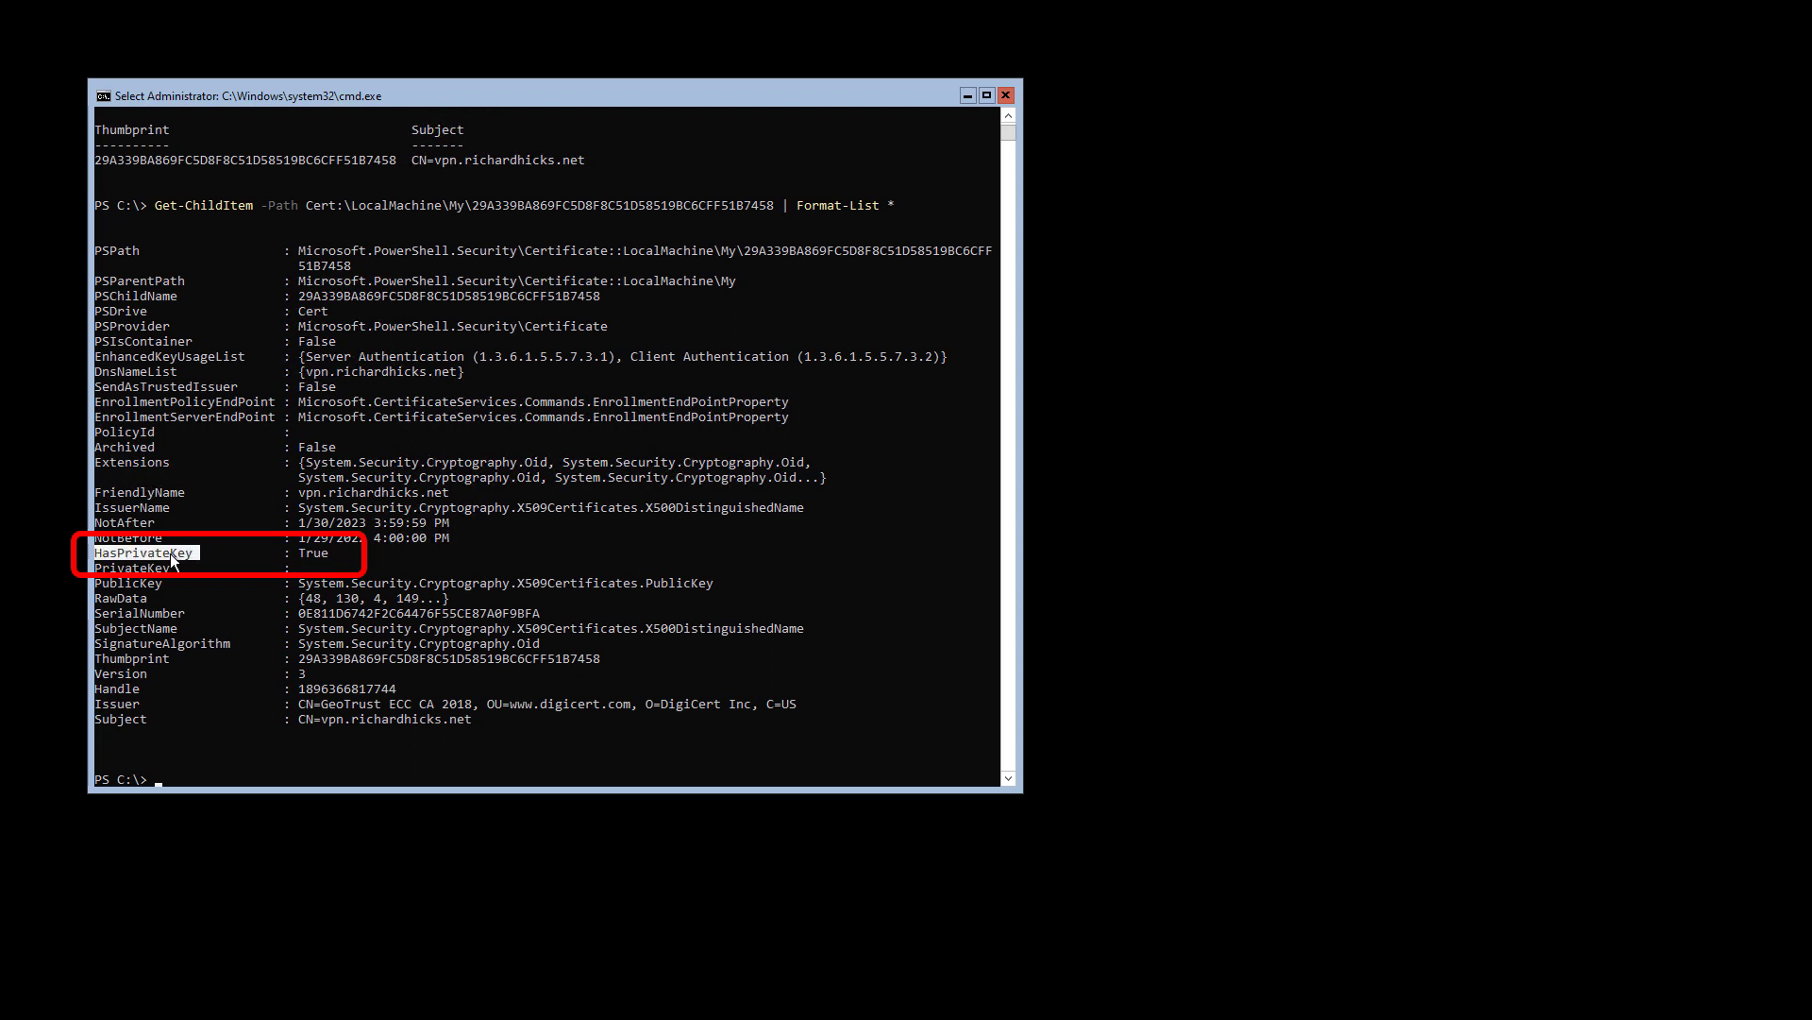
drag(335, 553, 299, 553)
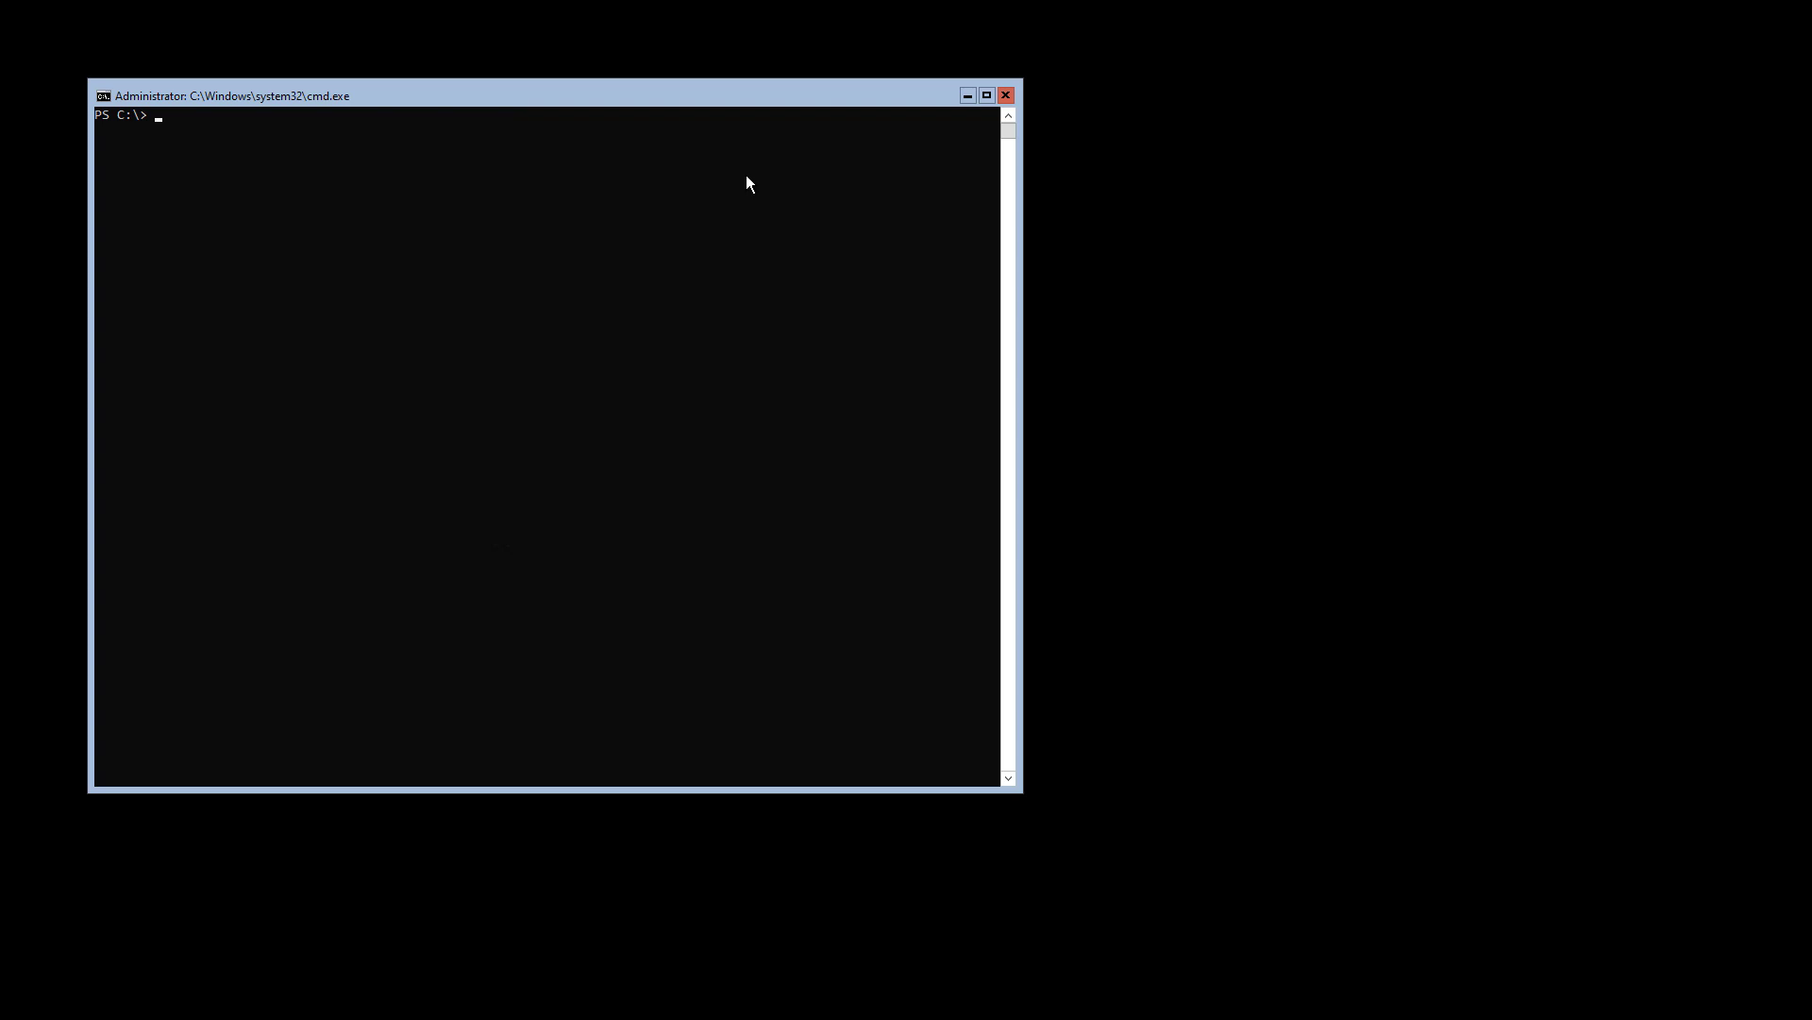
Verify the chain and revocation status of .\vpn.crt with certutil.exe -verify
text(certutil.exe -verify .\vpn)
key(Tab)
key(Return)
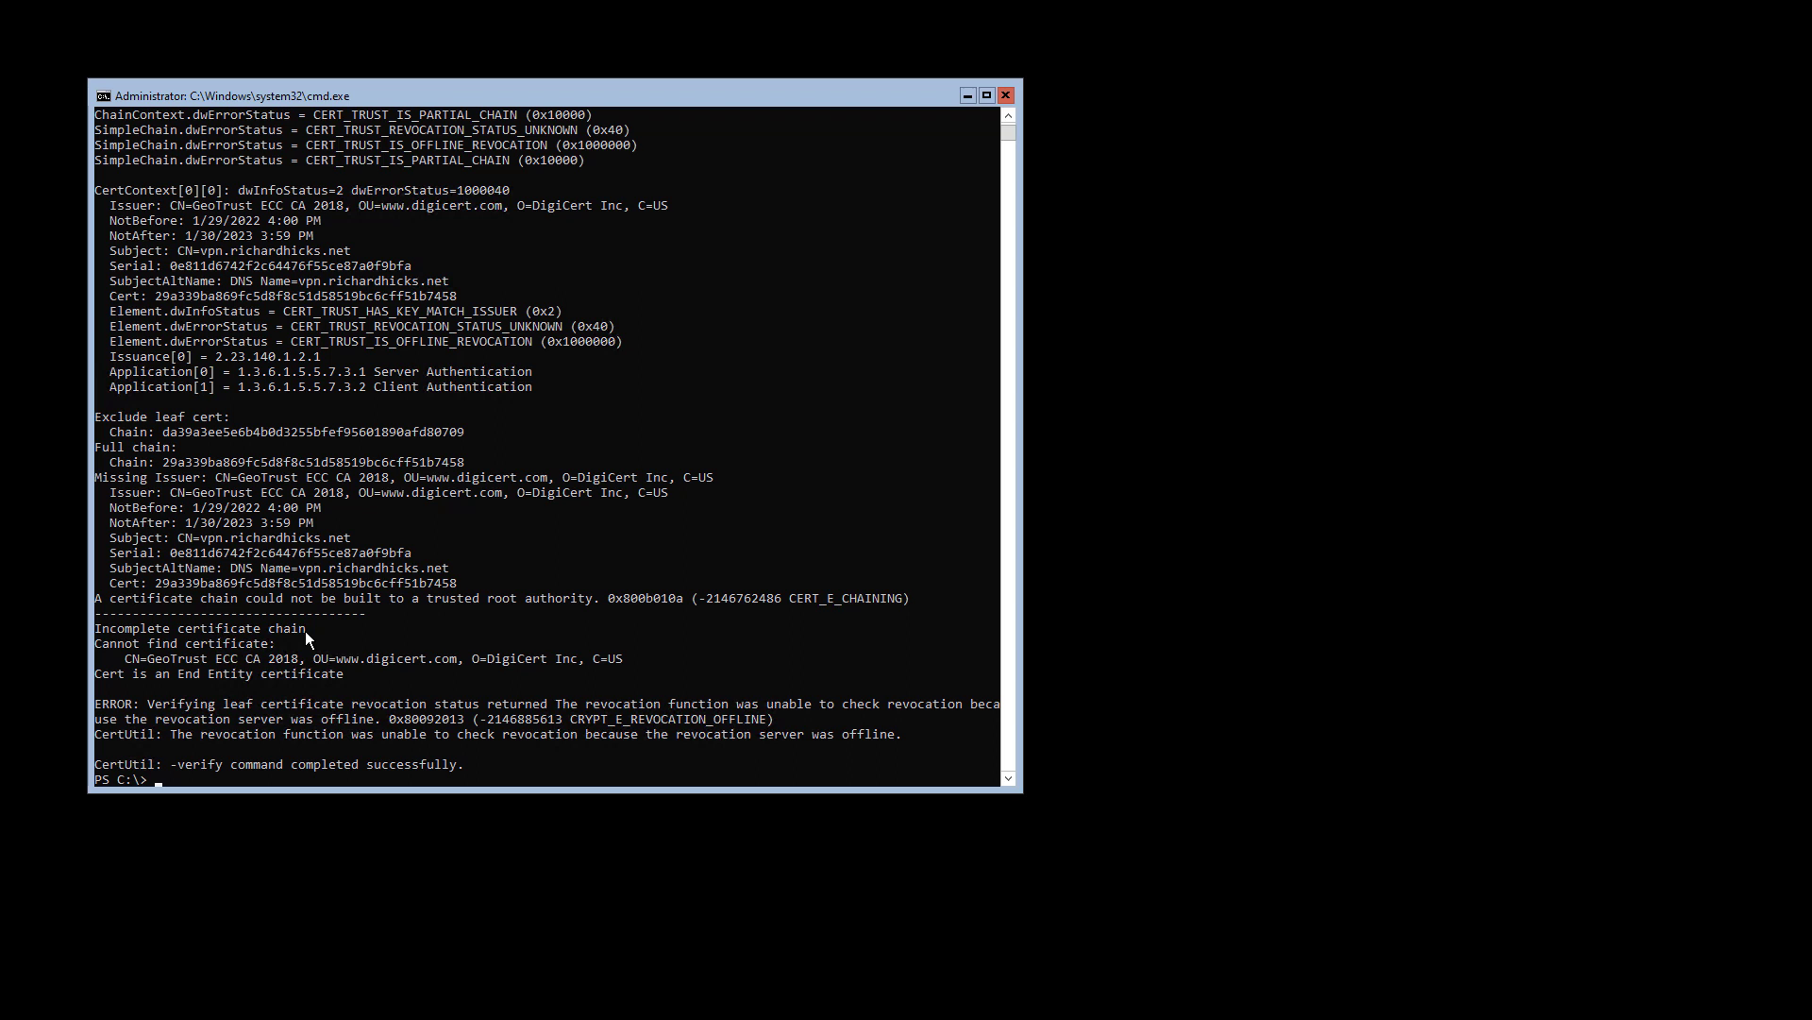
Clear the console and import .\DigiCertRootCA.crt into Cert:\LocalMachine\Root\ with Import-Certificate
text(cls)
key(Return)
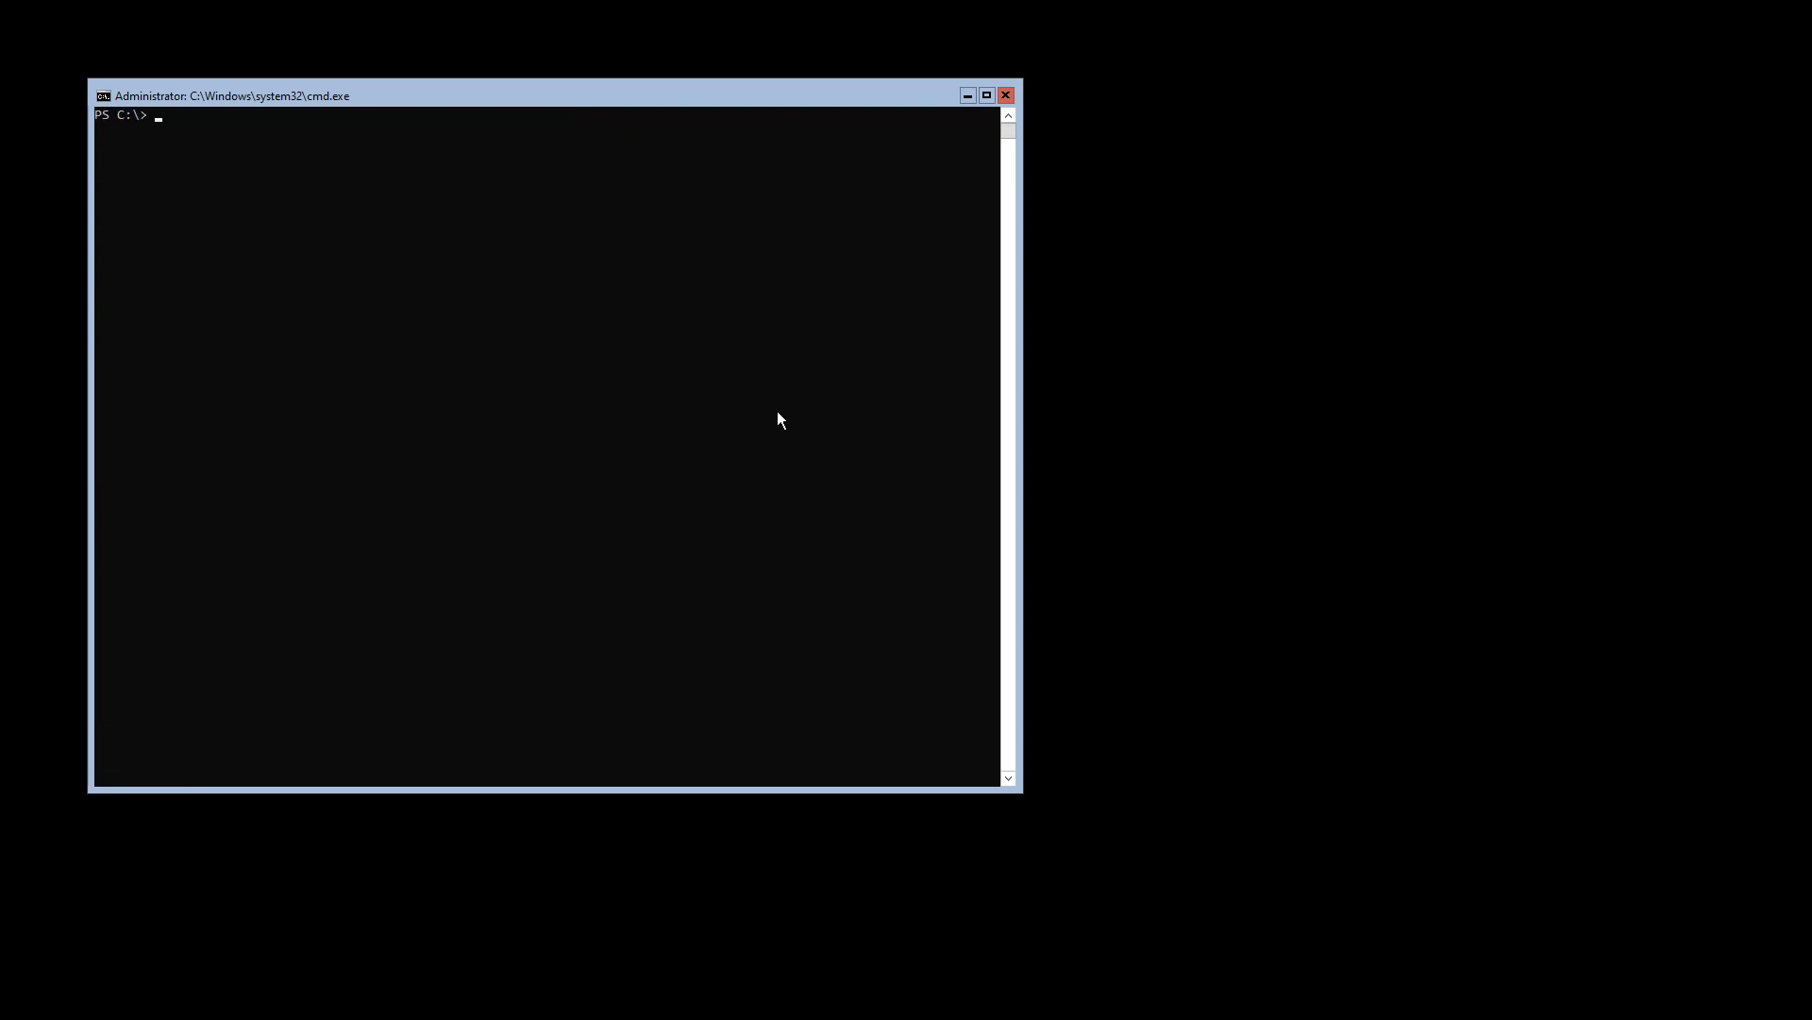
text(Import-Certificate -FilePath )
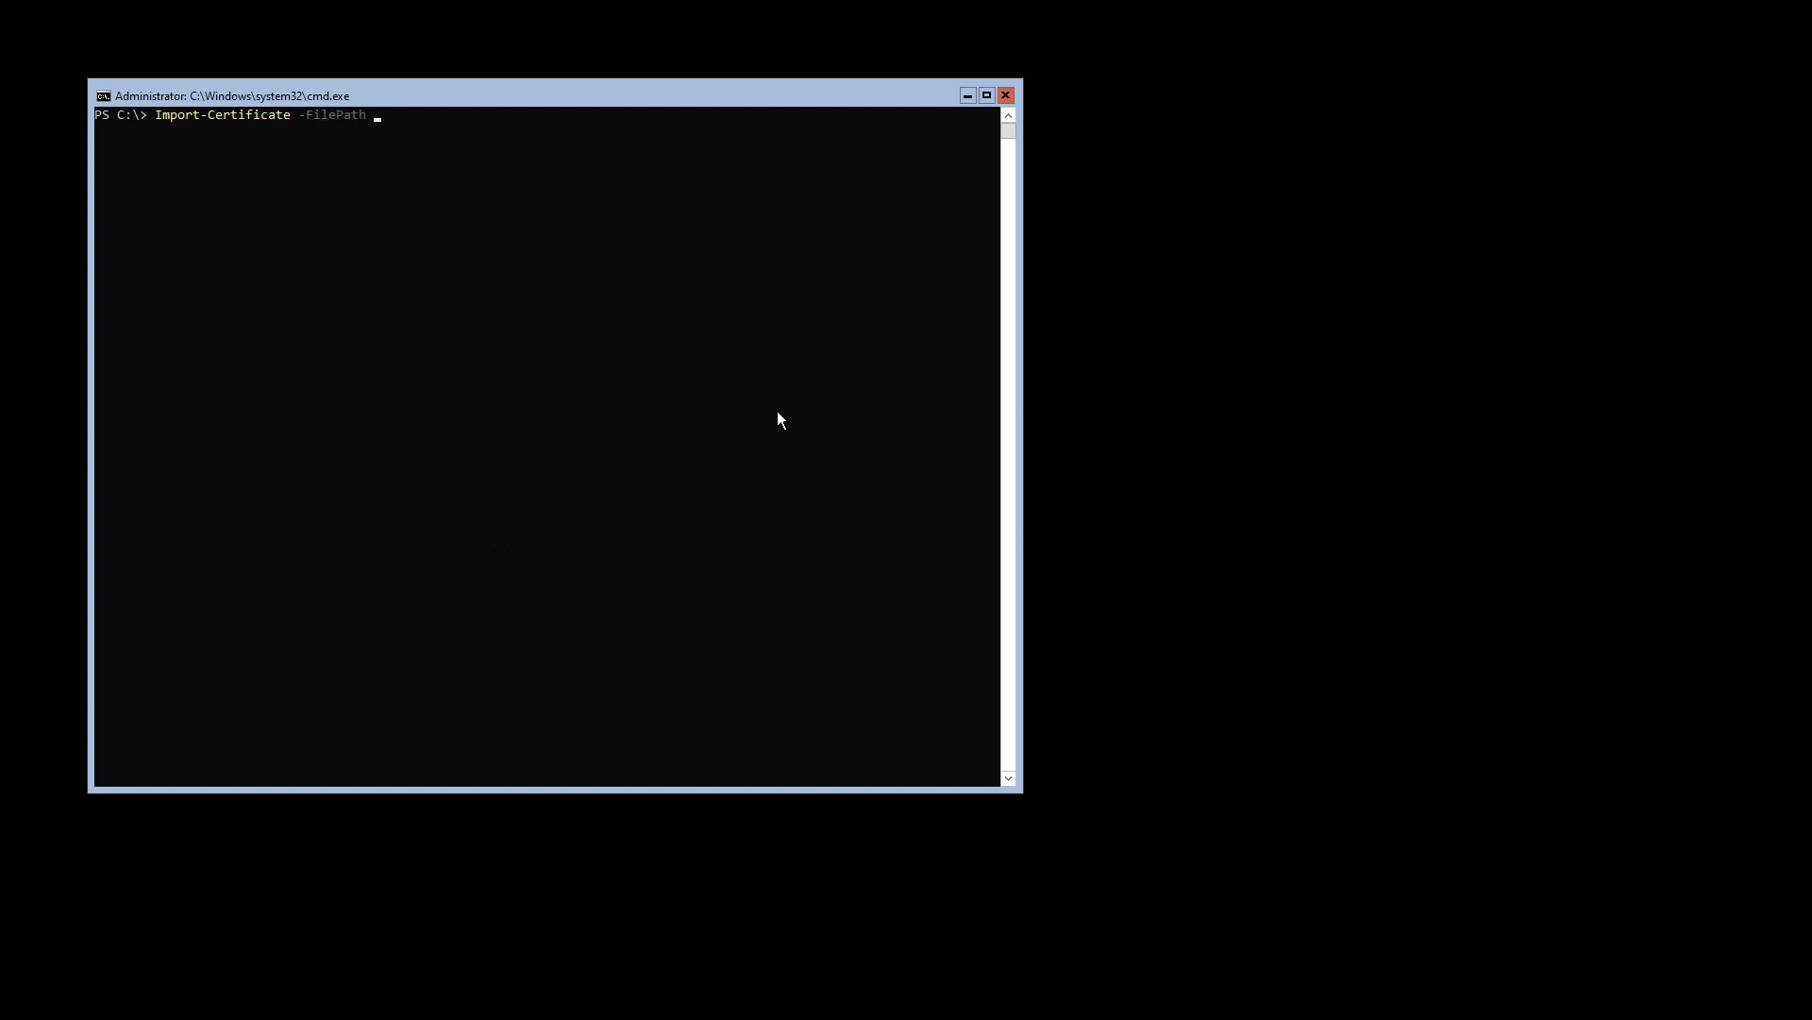
text(.\DigiCertRootCA.crt -CertStoreLocation)
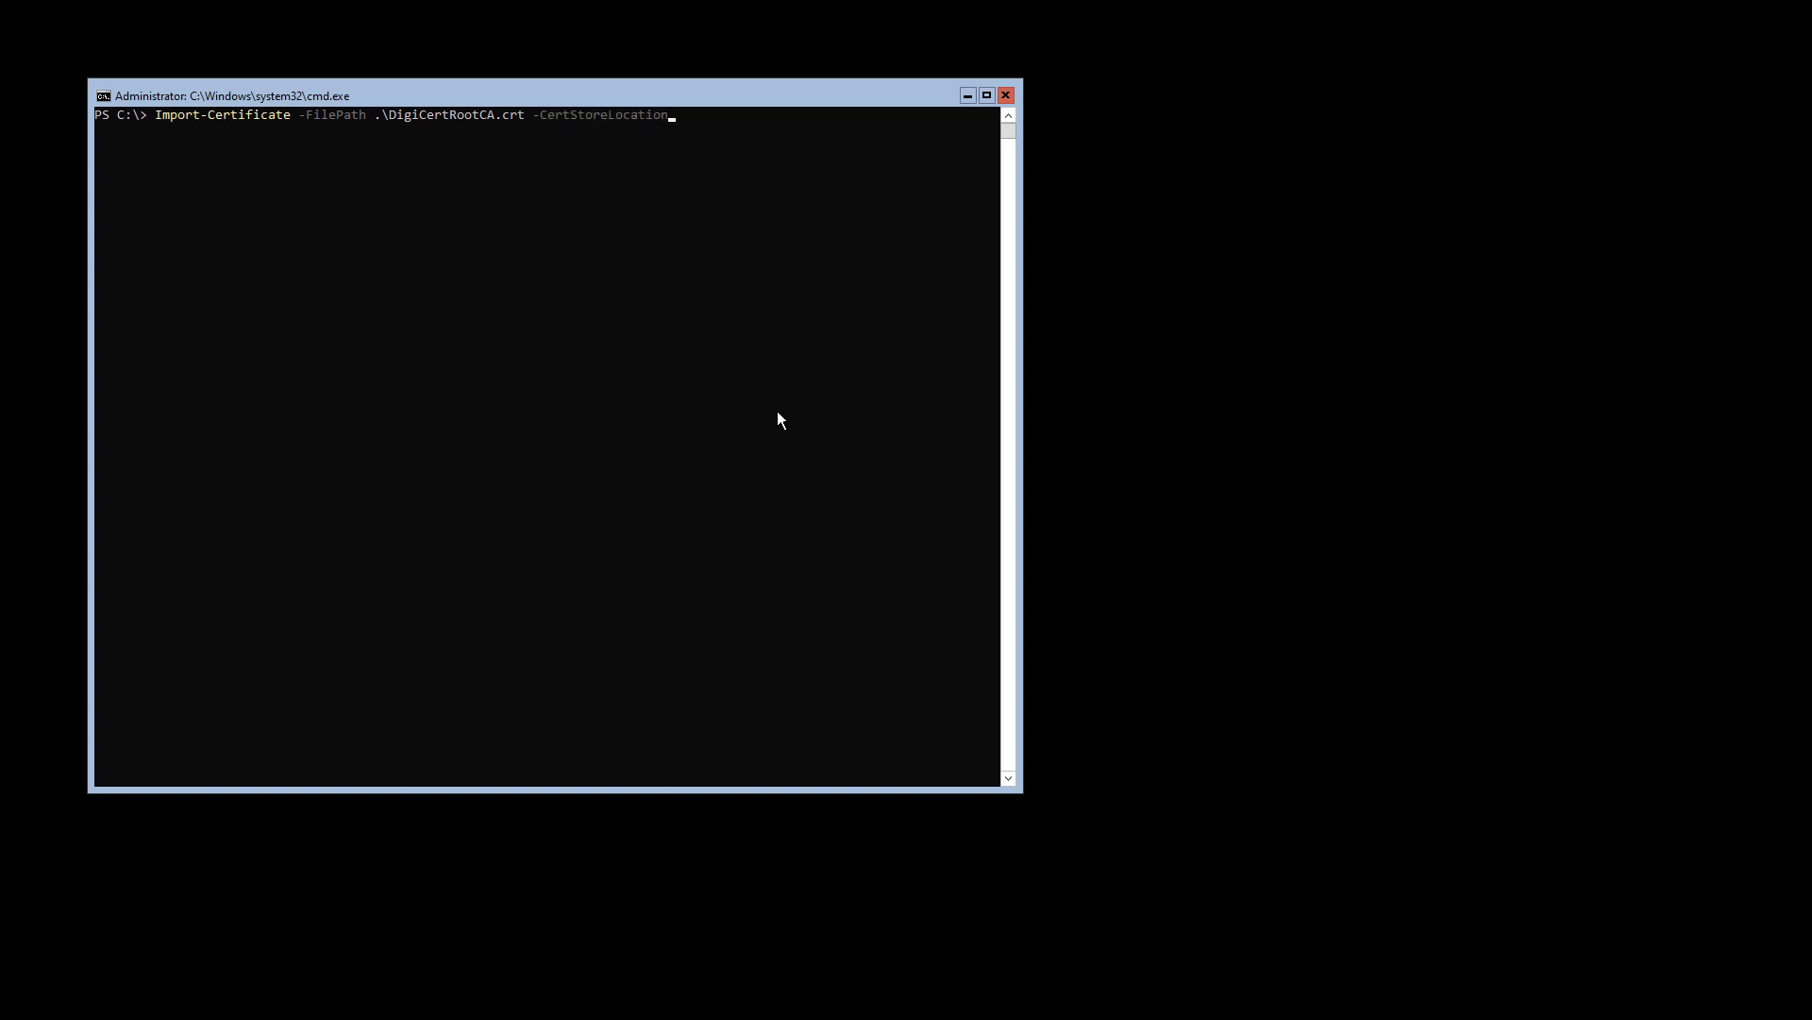
text( Cert:\LocalMachine\Root\)
key(Return)
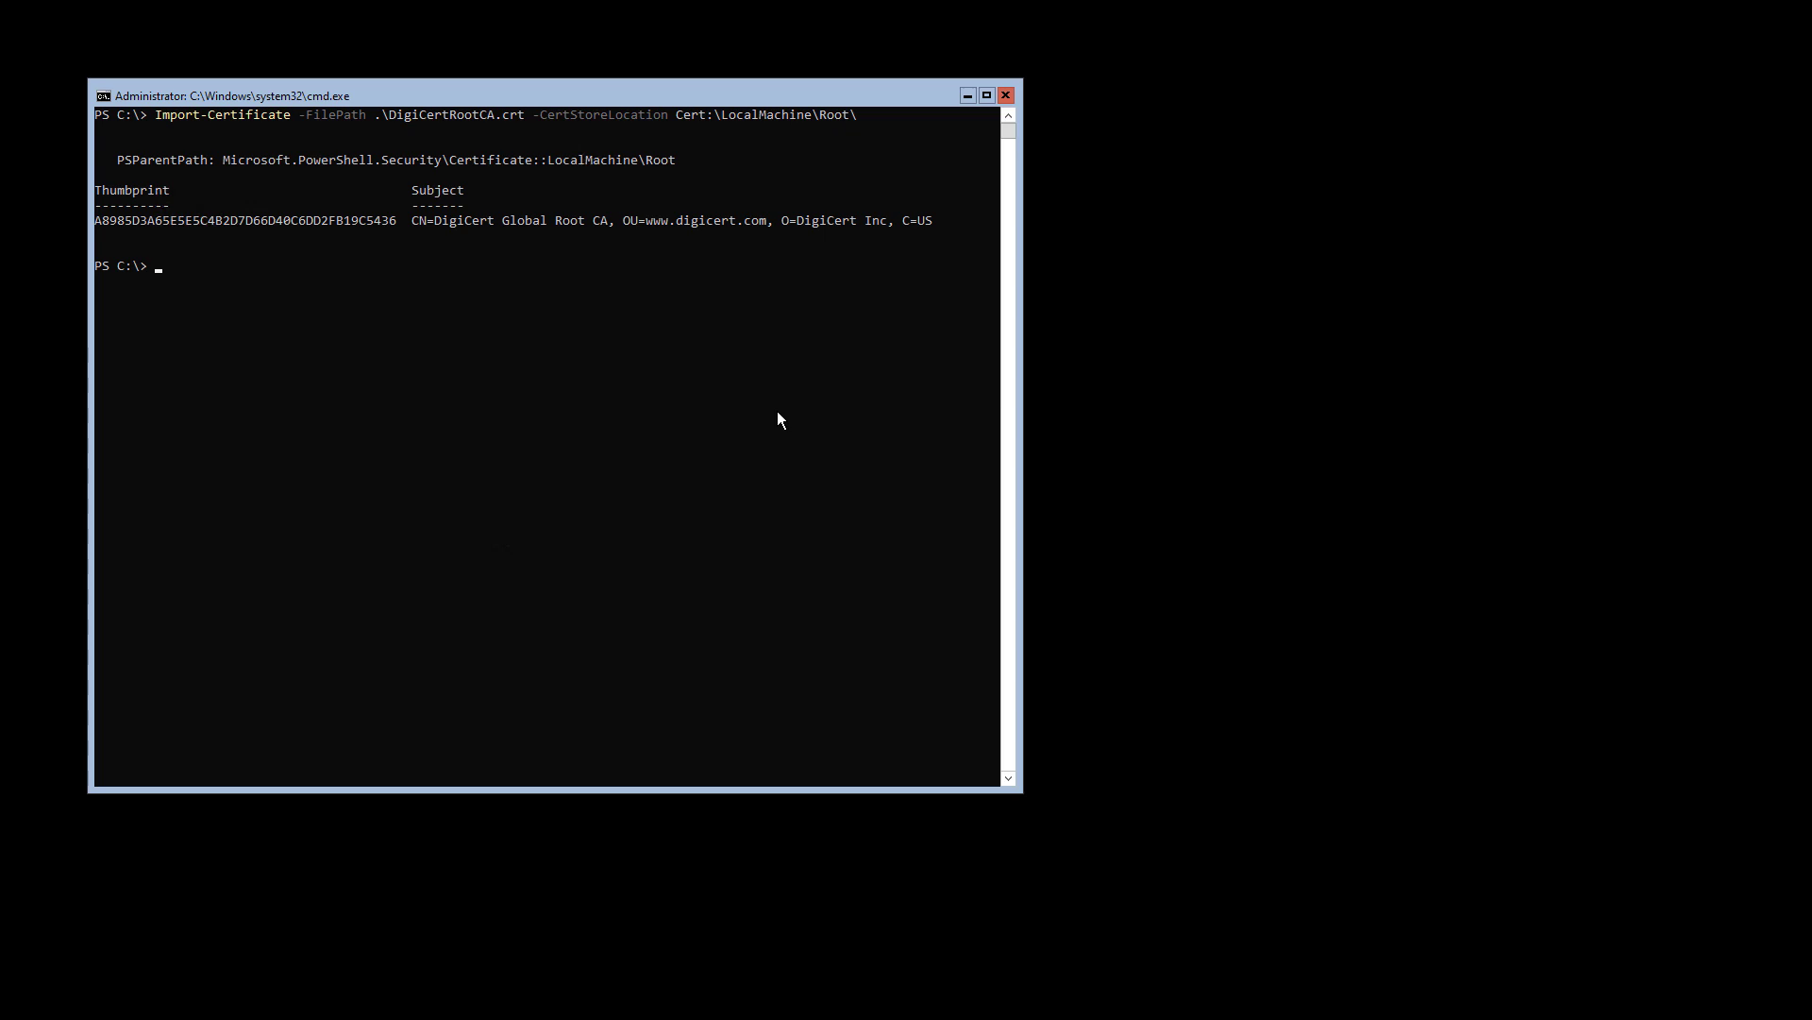
Import the intermediate certificate .\DigiCertCA.crt into Cert:\LocalMachine\CA with Import-Certificate
text(Import-Ce)
key(Tab)
text(-FilePath .\DigiCertCA.crt)
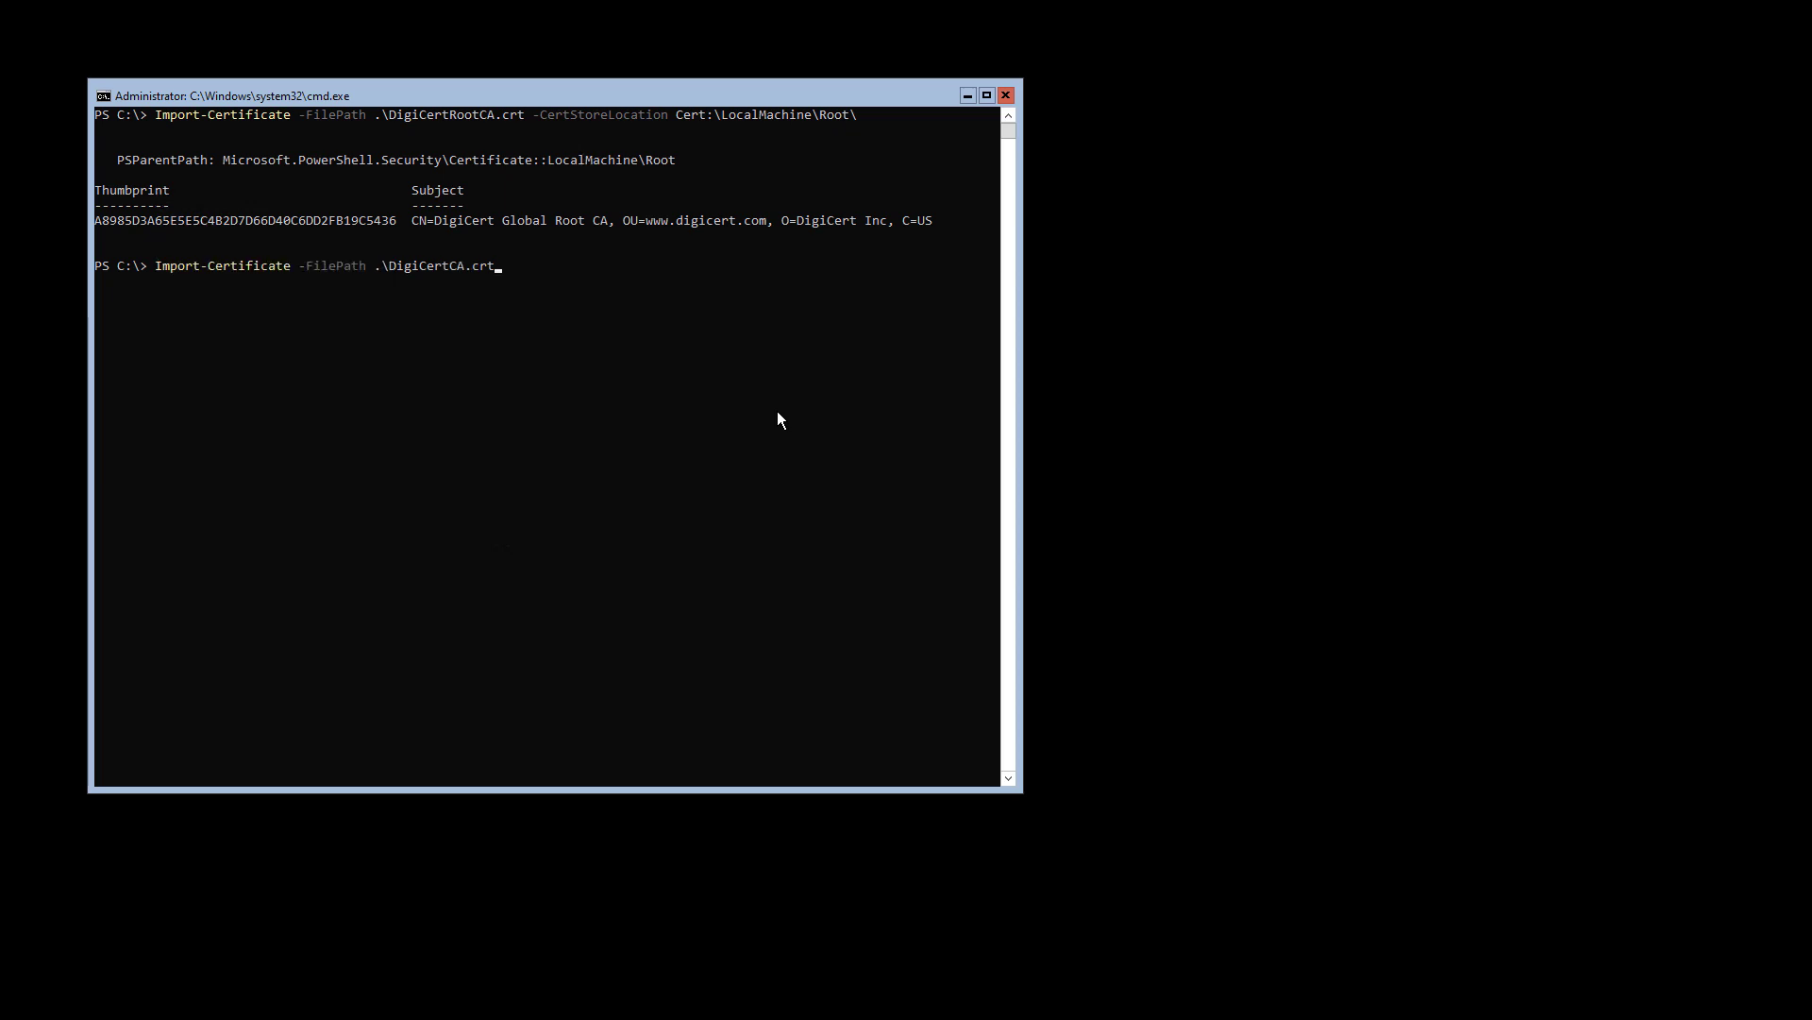
text( -Cert)
key(Tab)
text(Cert:\L)
key(Tab)
text(CA)
key(Return)
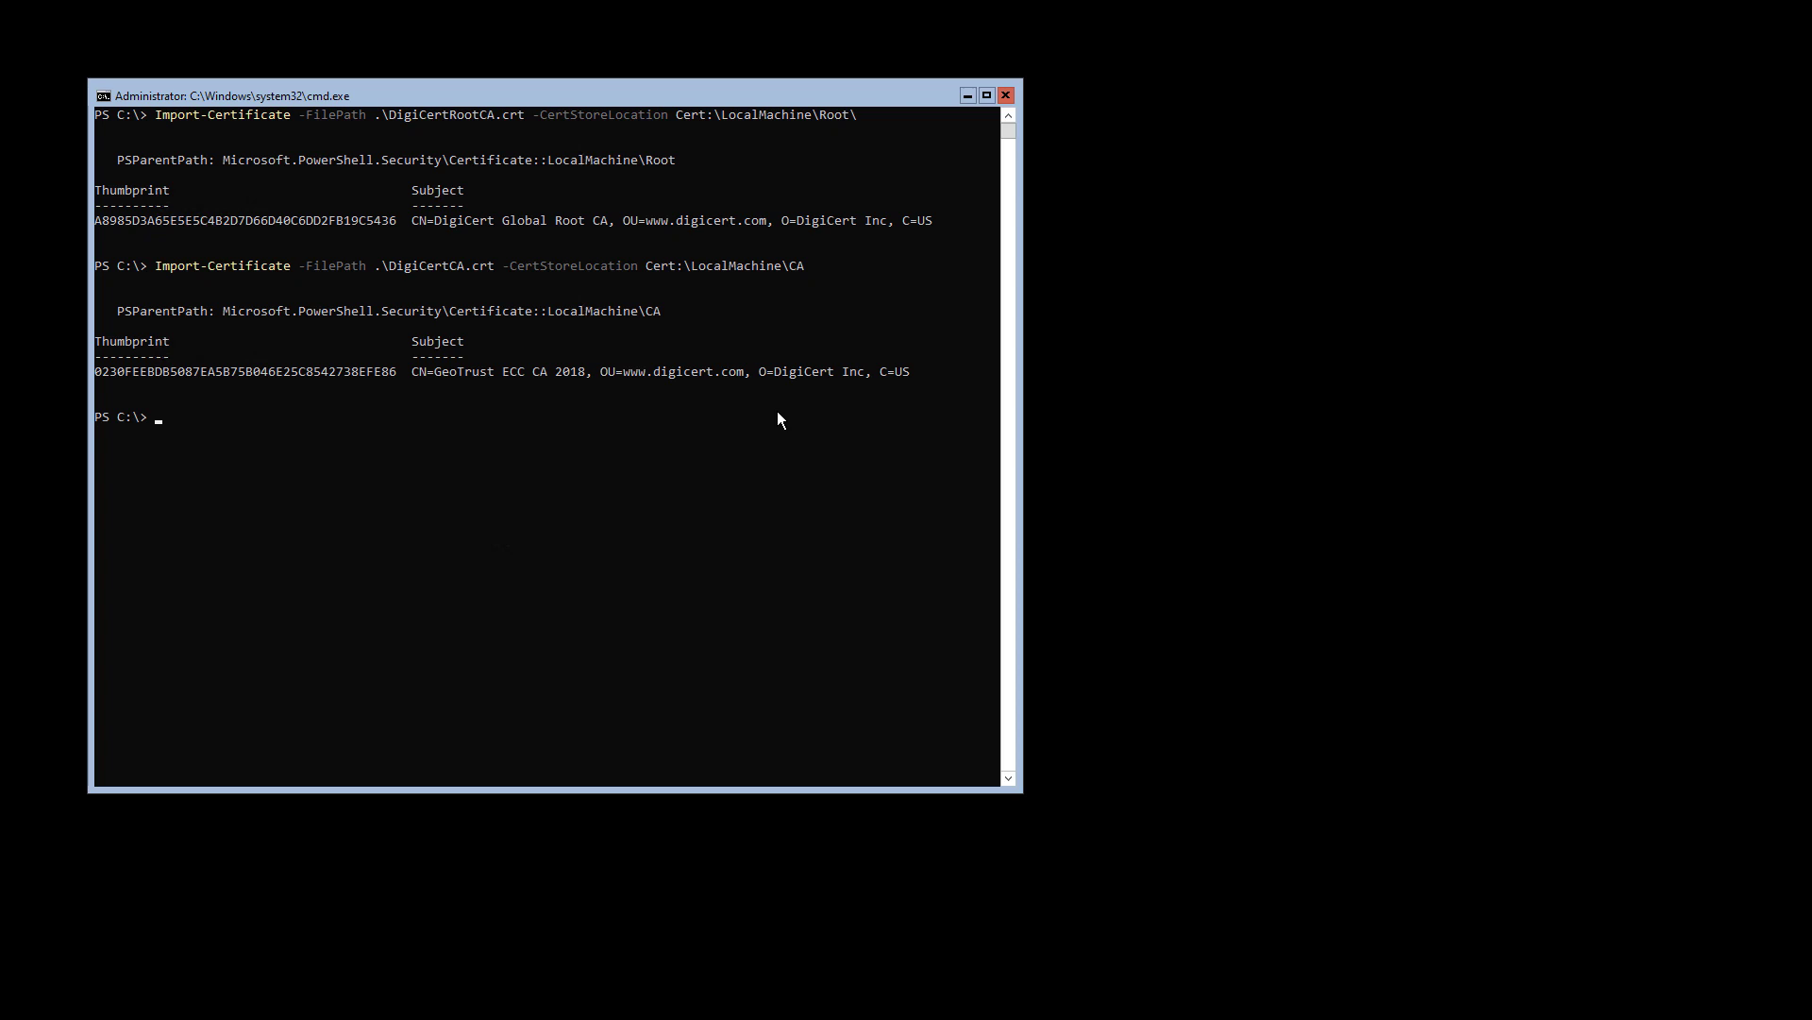
Clear the console, verify vpn.crt again with certutil.exe -verify, and check the chain and revocation results
key(ctrl+l)
text(cer)
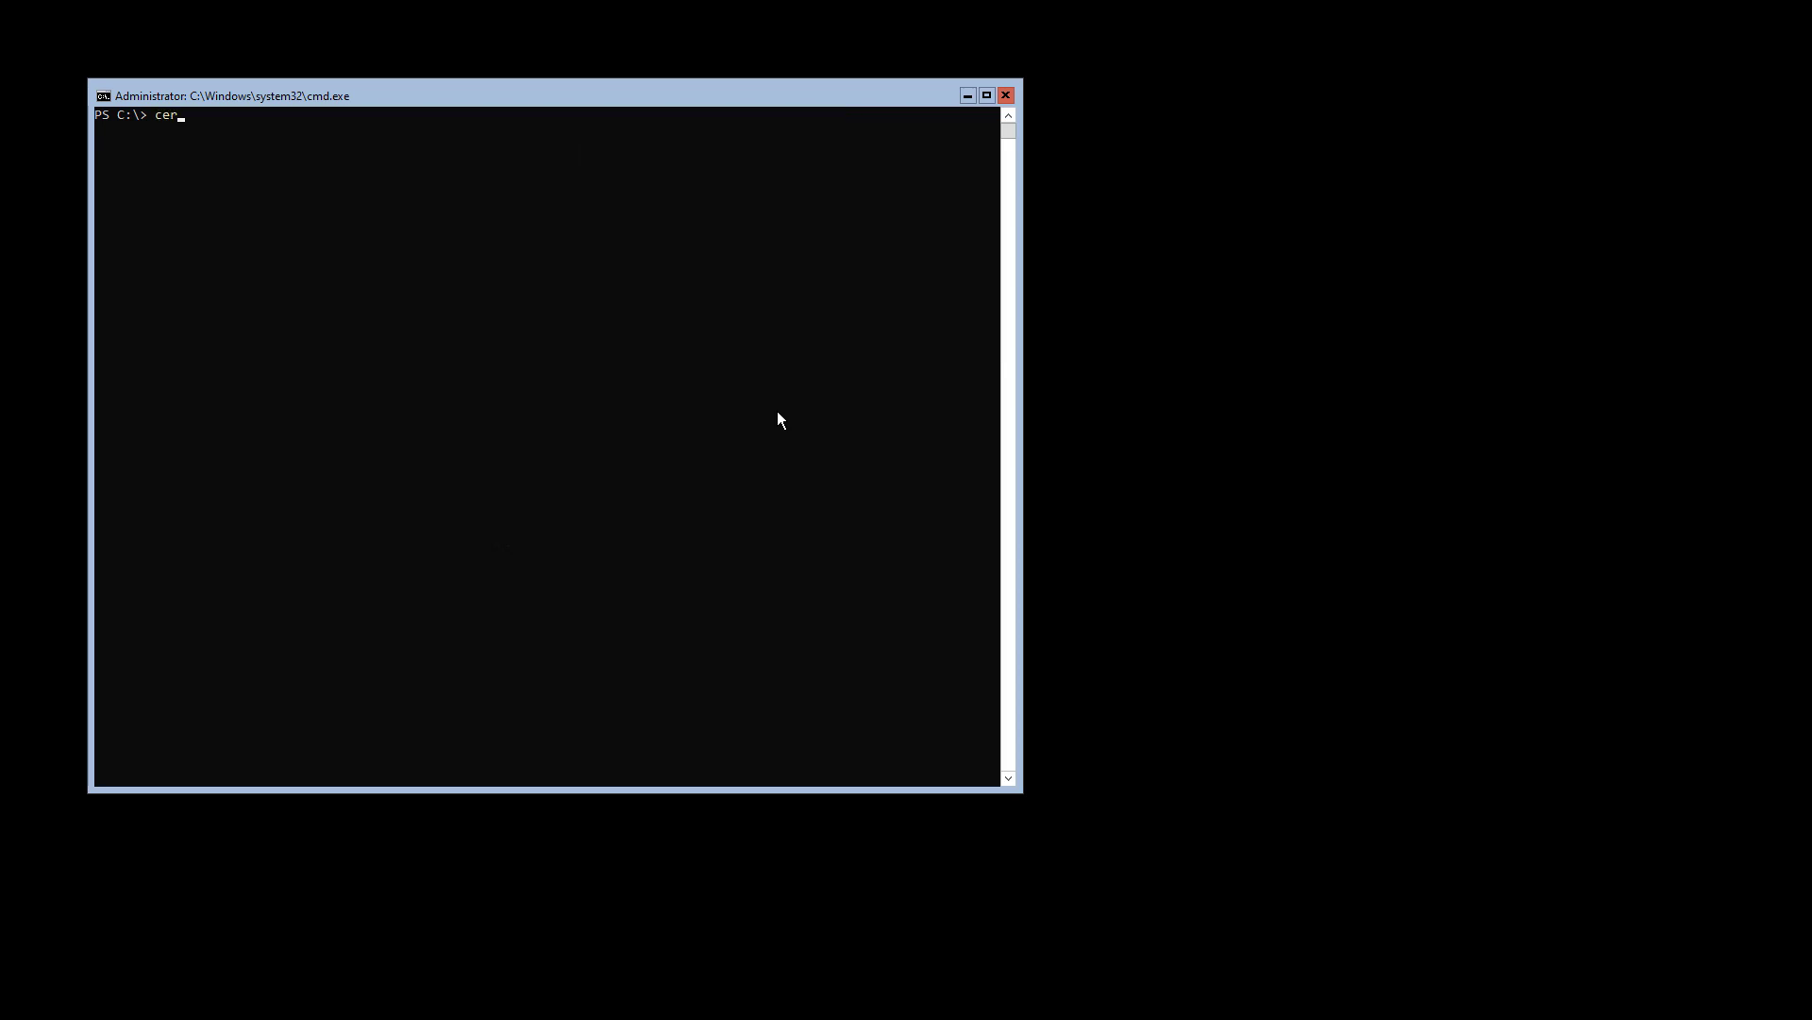
text(tutil.exe -verify vpn.)
key(Tab)
key(Return)
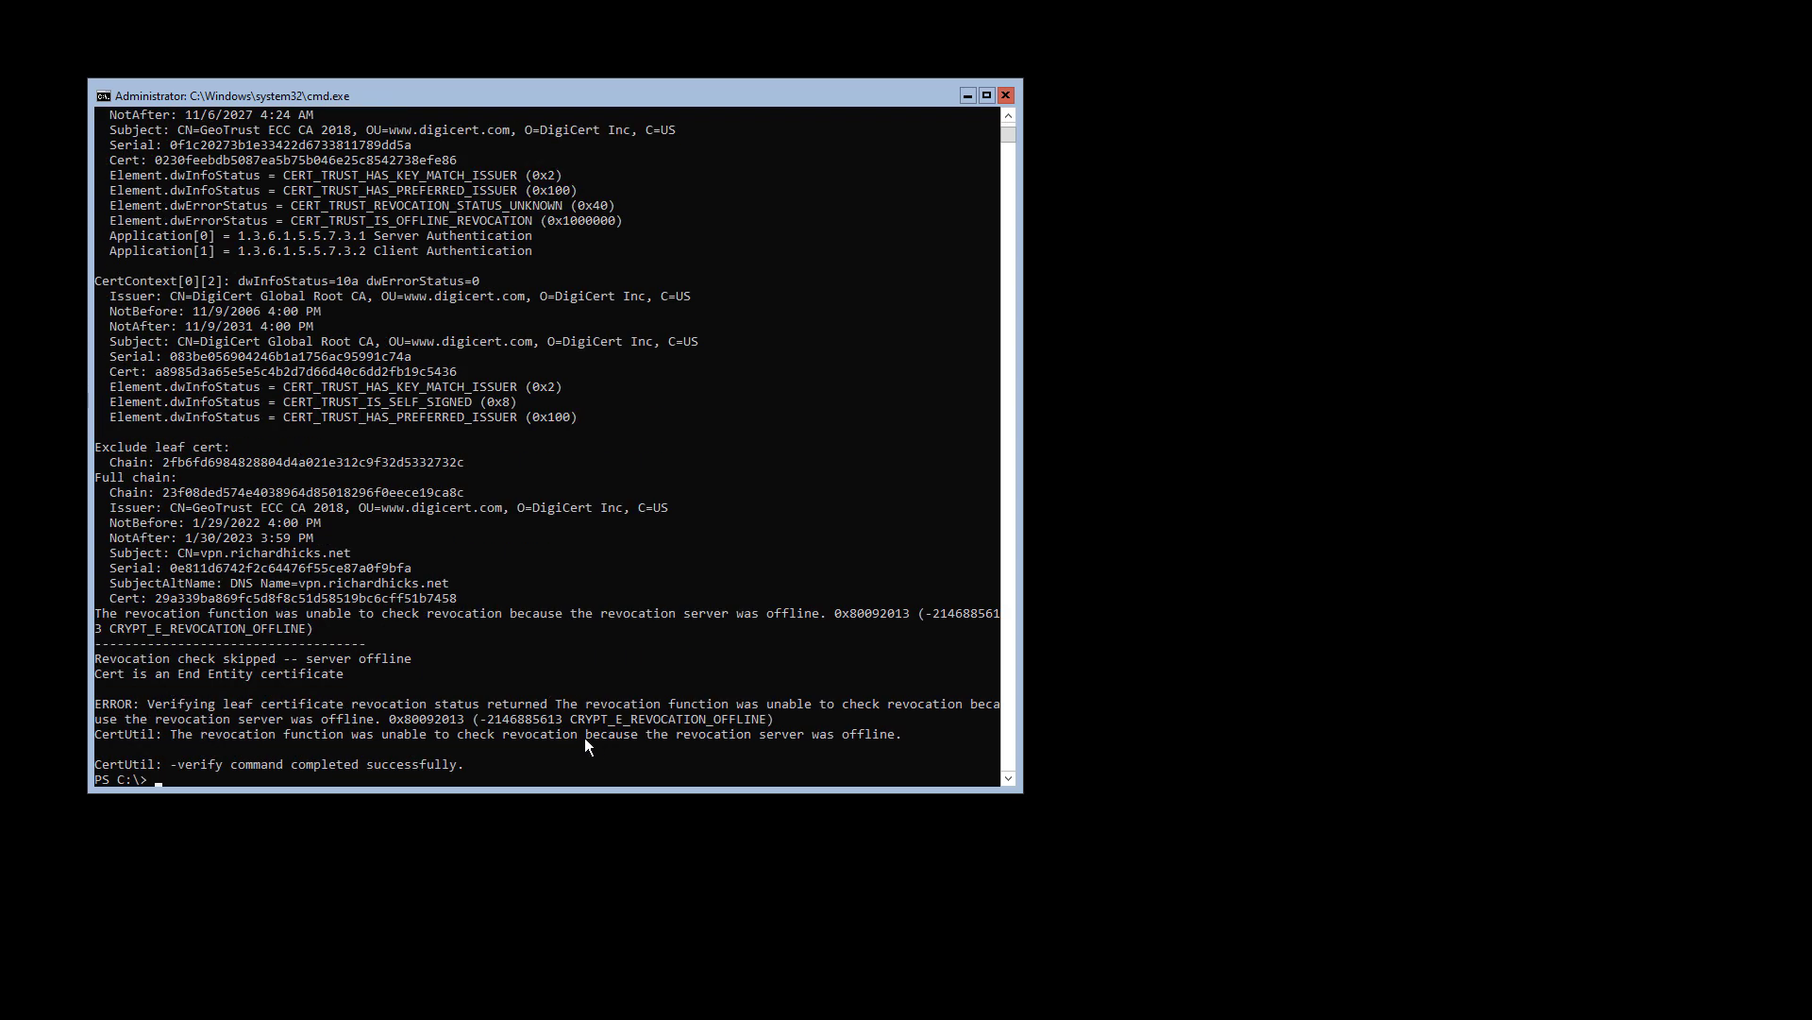
drag(631, 718, 710, 720)
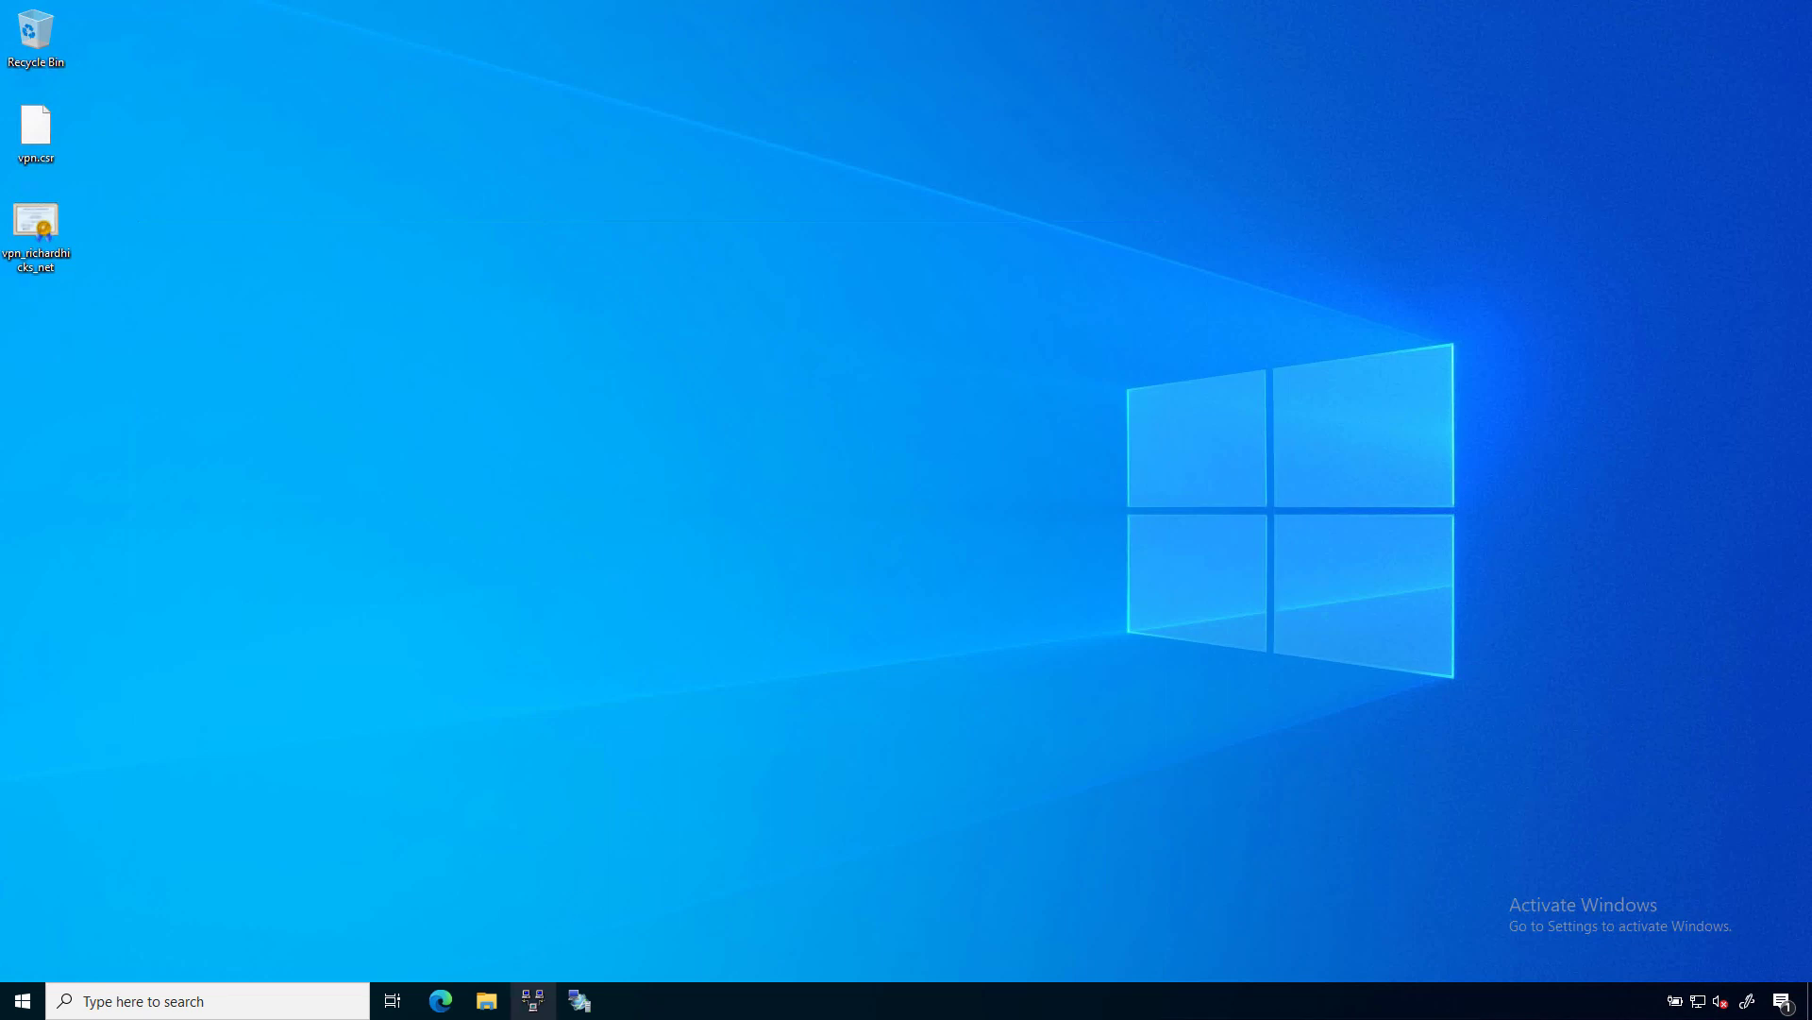
In Routing and Remote Access, open the VPN1 (local) security properties, select the first vpn.richardhicks.net certificate for SSL binding, and view its details
click(532, 998)
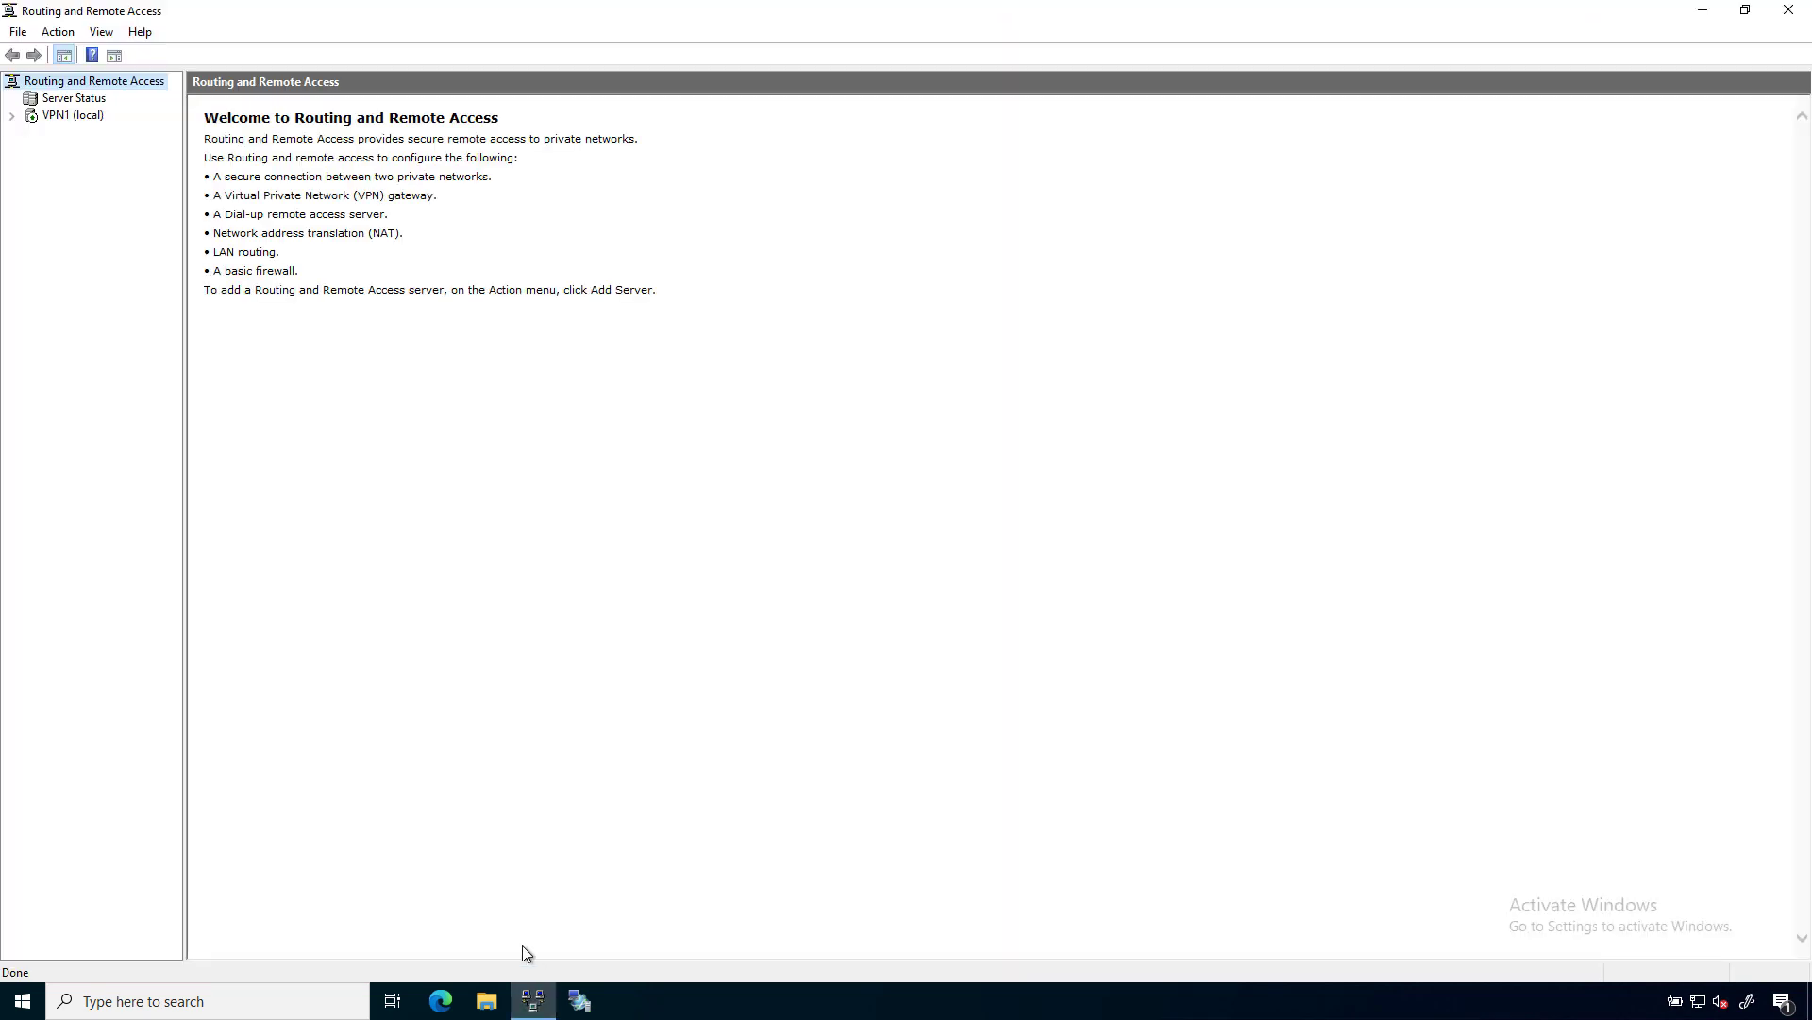
right_click(88, 116)
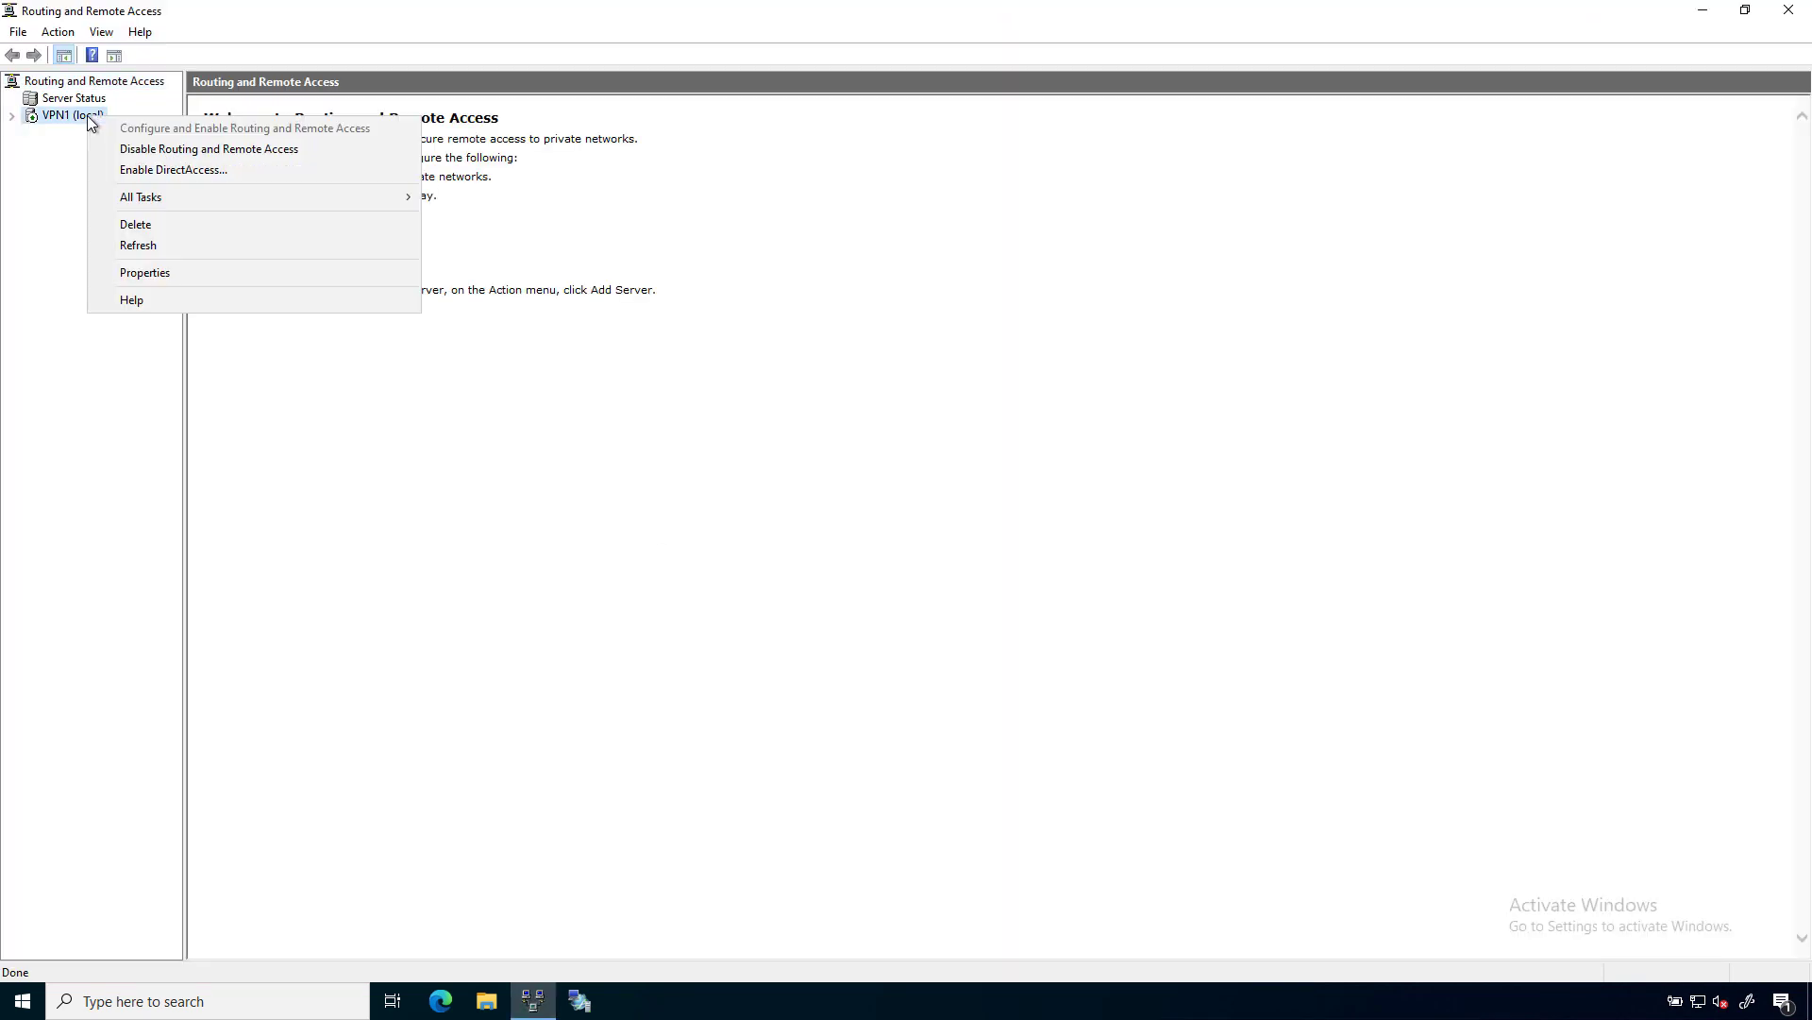
click(168, 272)
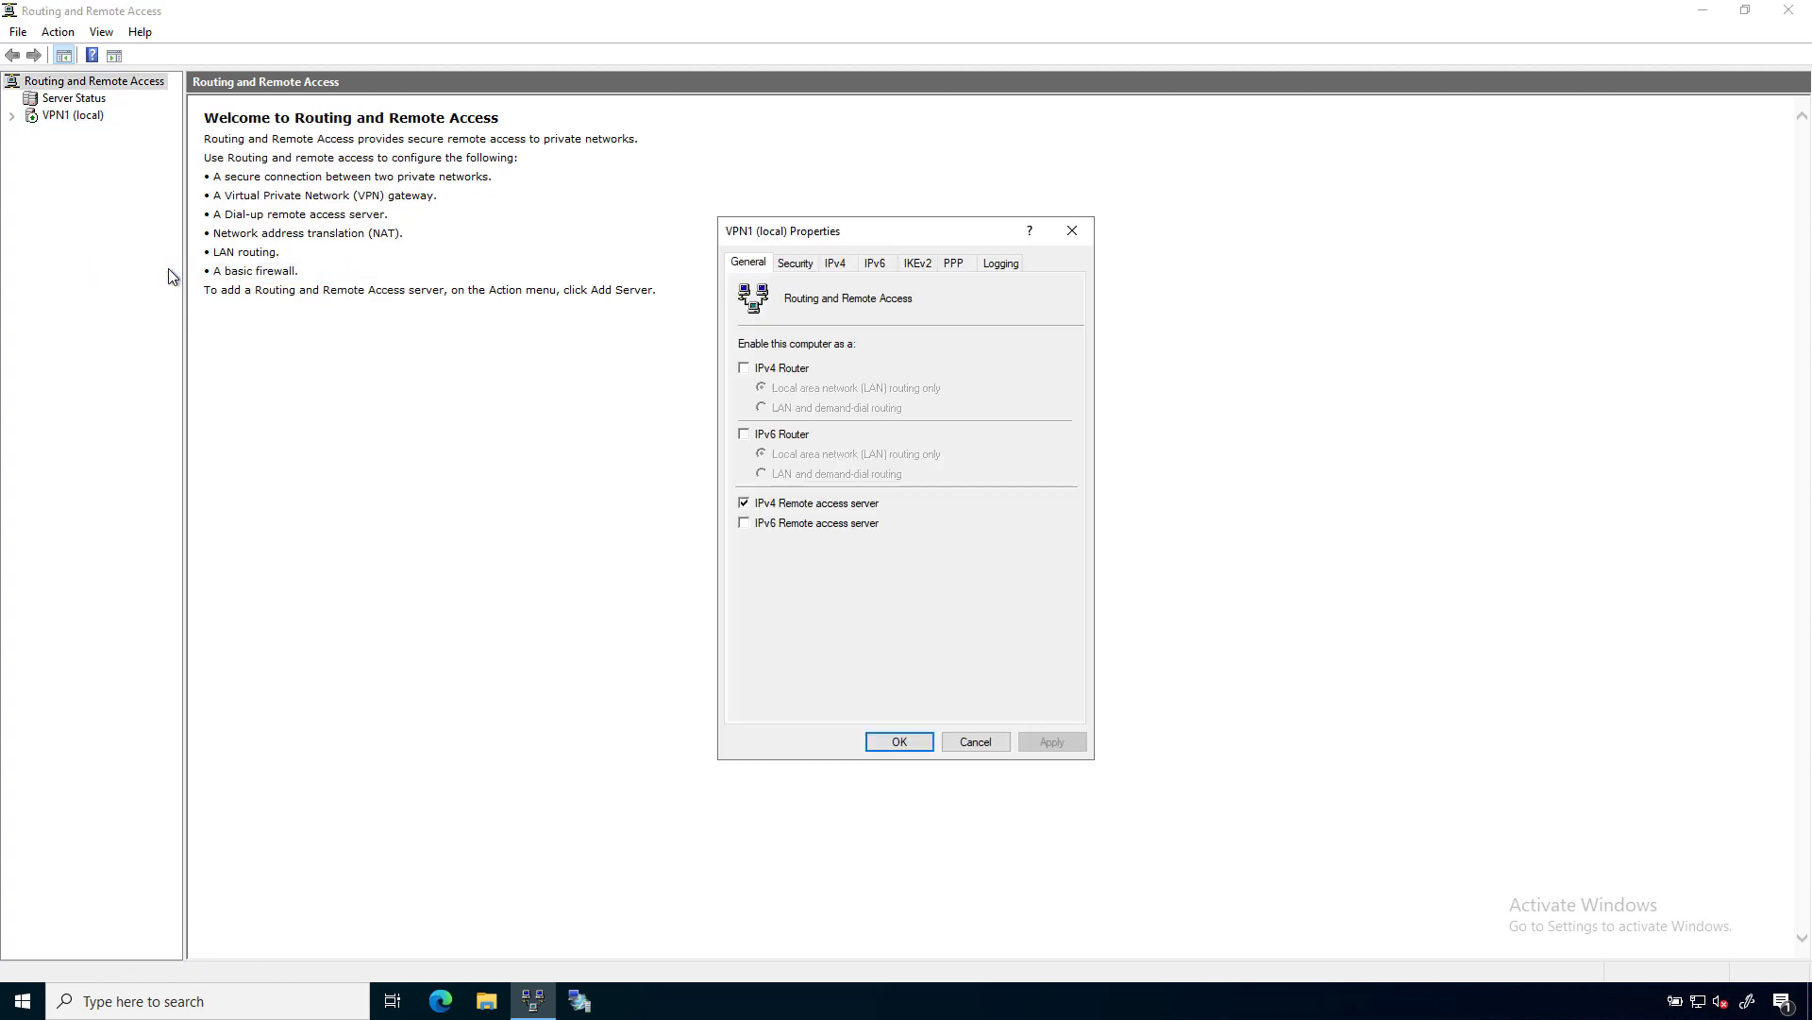
click(808, 263)
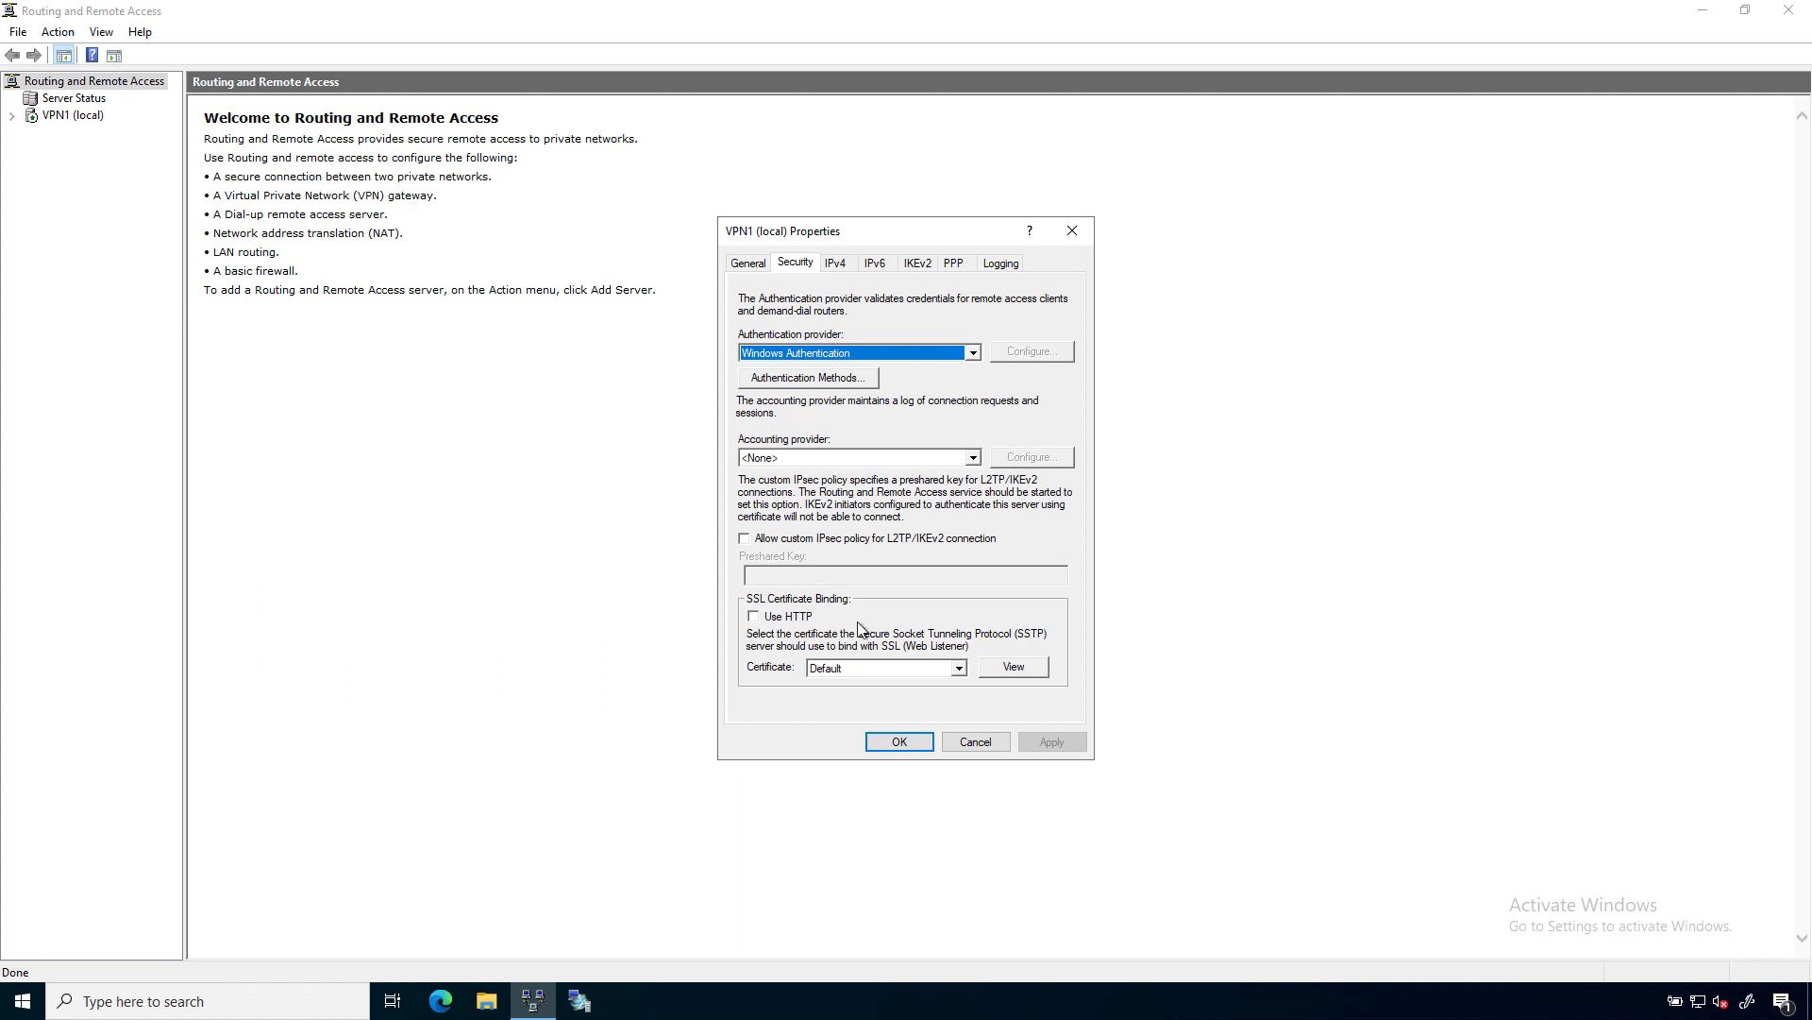
click(891, 666)
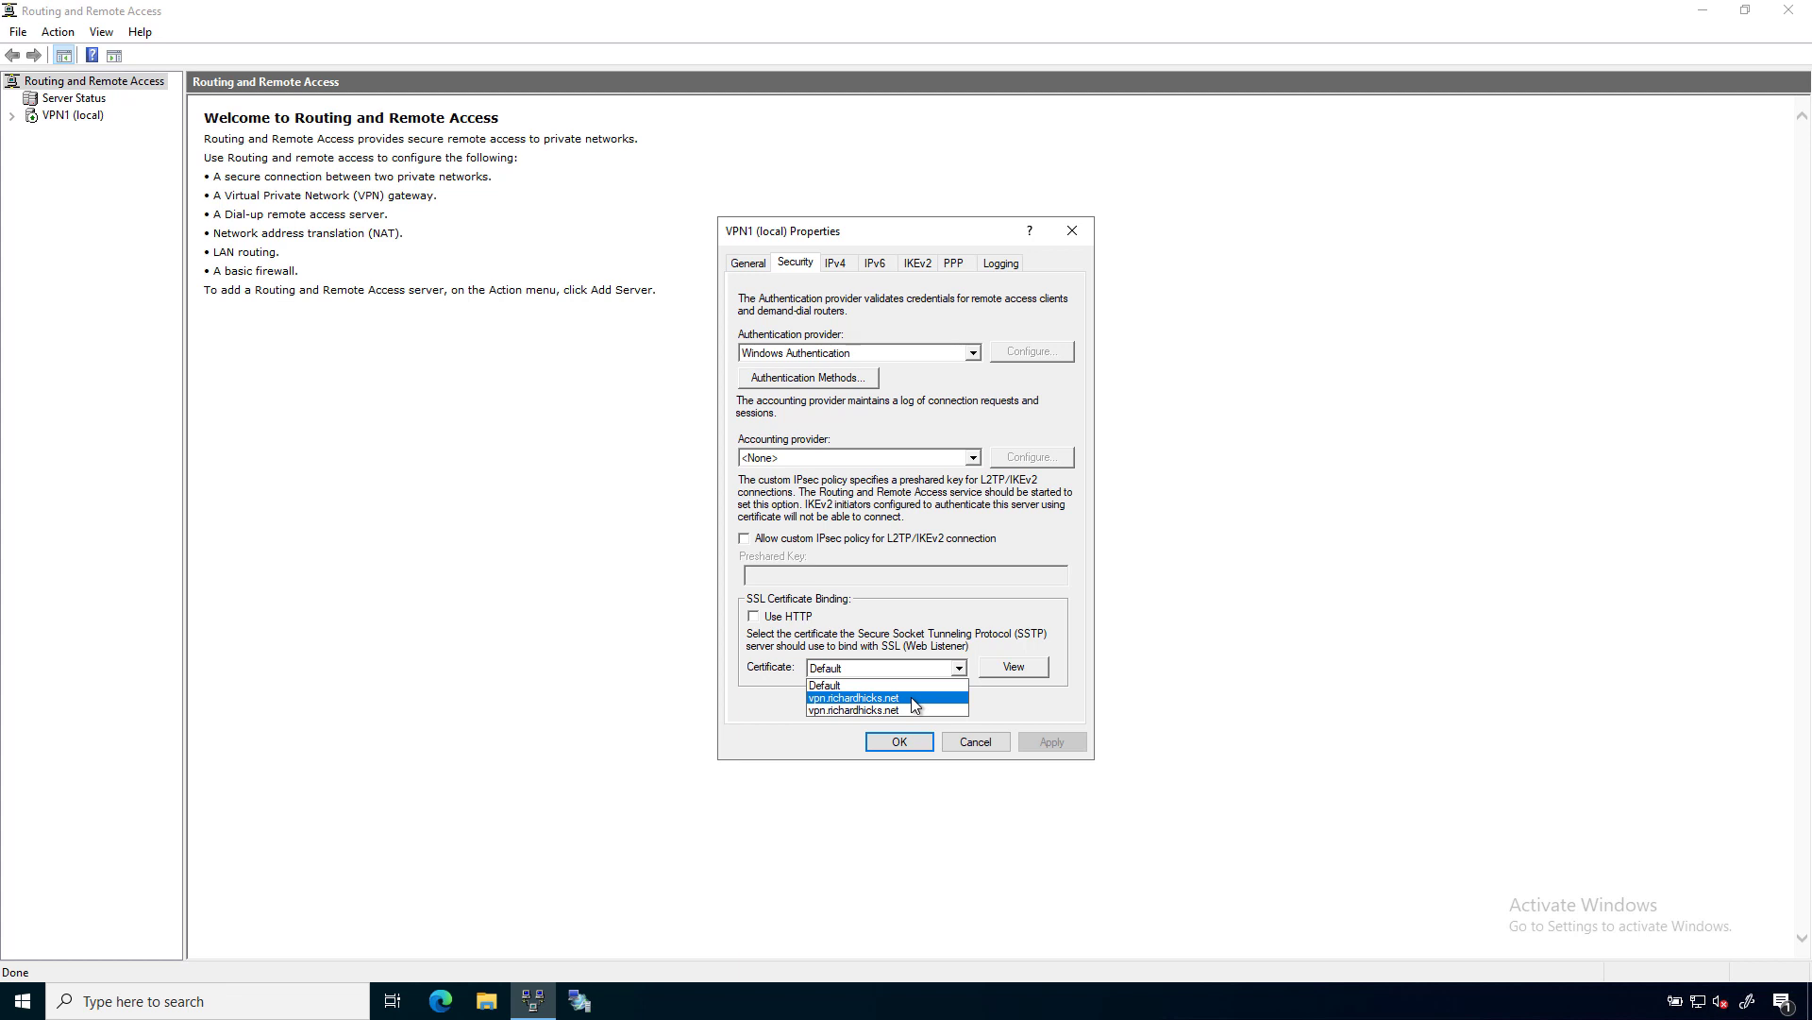
click(910, 698)
click(1018, 668)
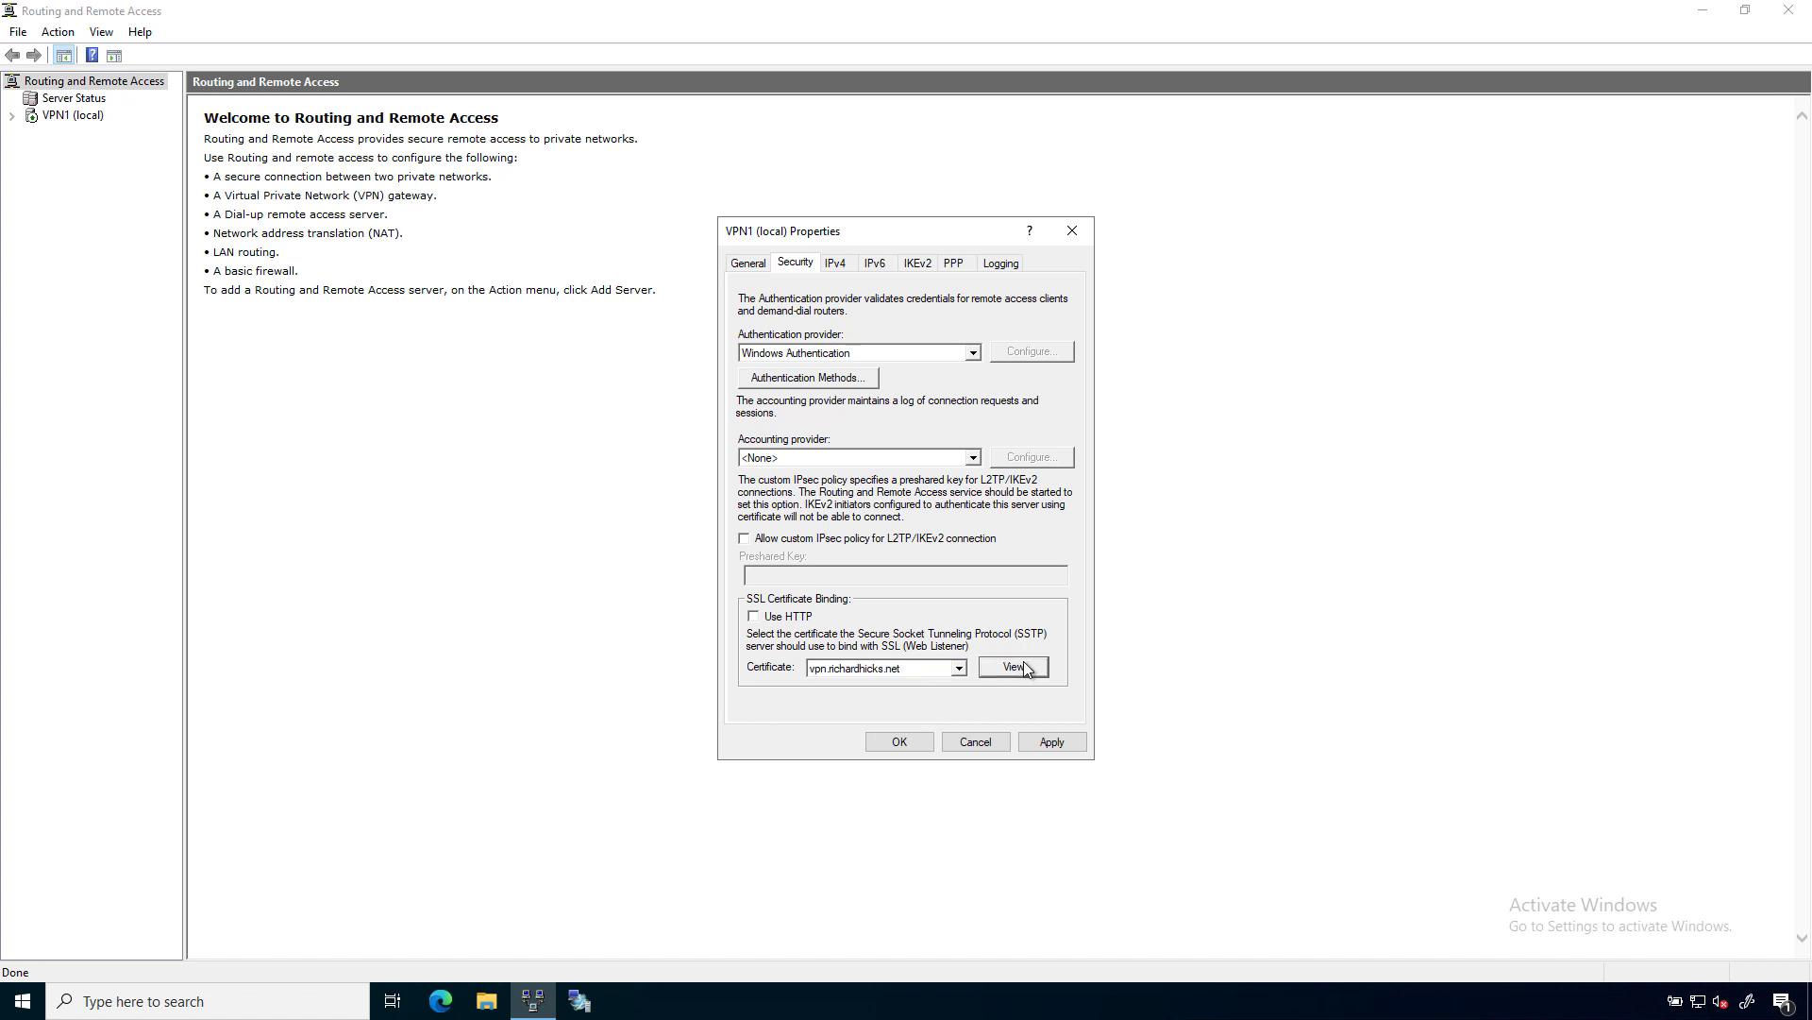
drag(291, 36, 464, 170)
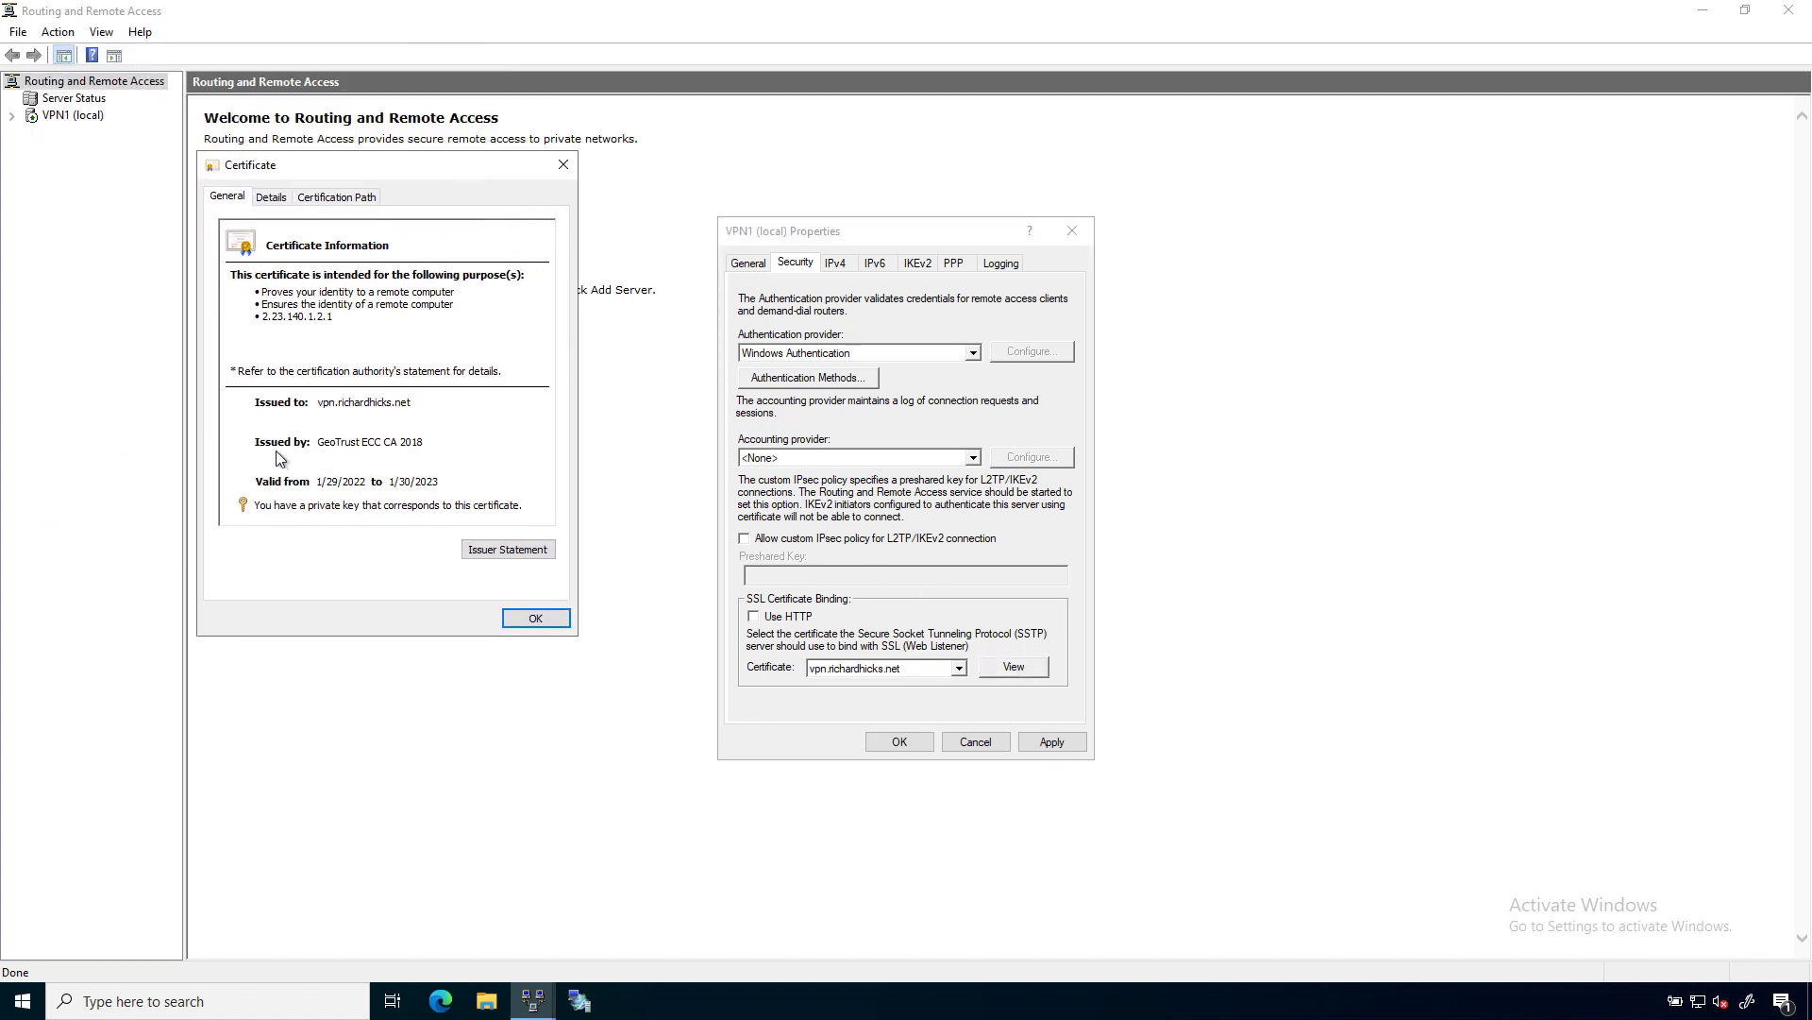
click(548, 621)
Switch the SSL binding to the second vpn.richardhicks.net certificate and view who issued it
click(959, 672)
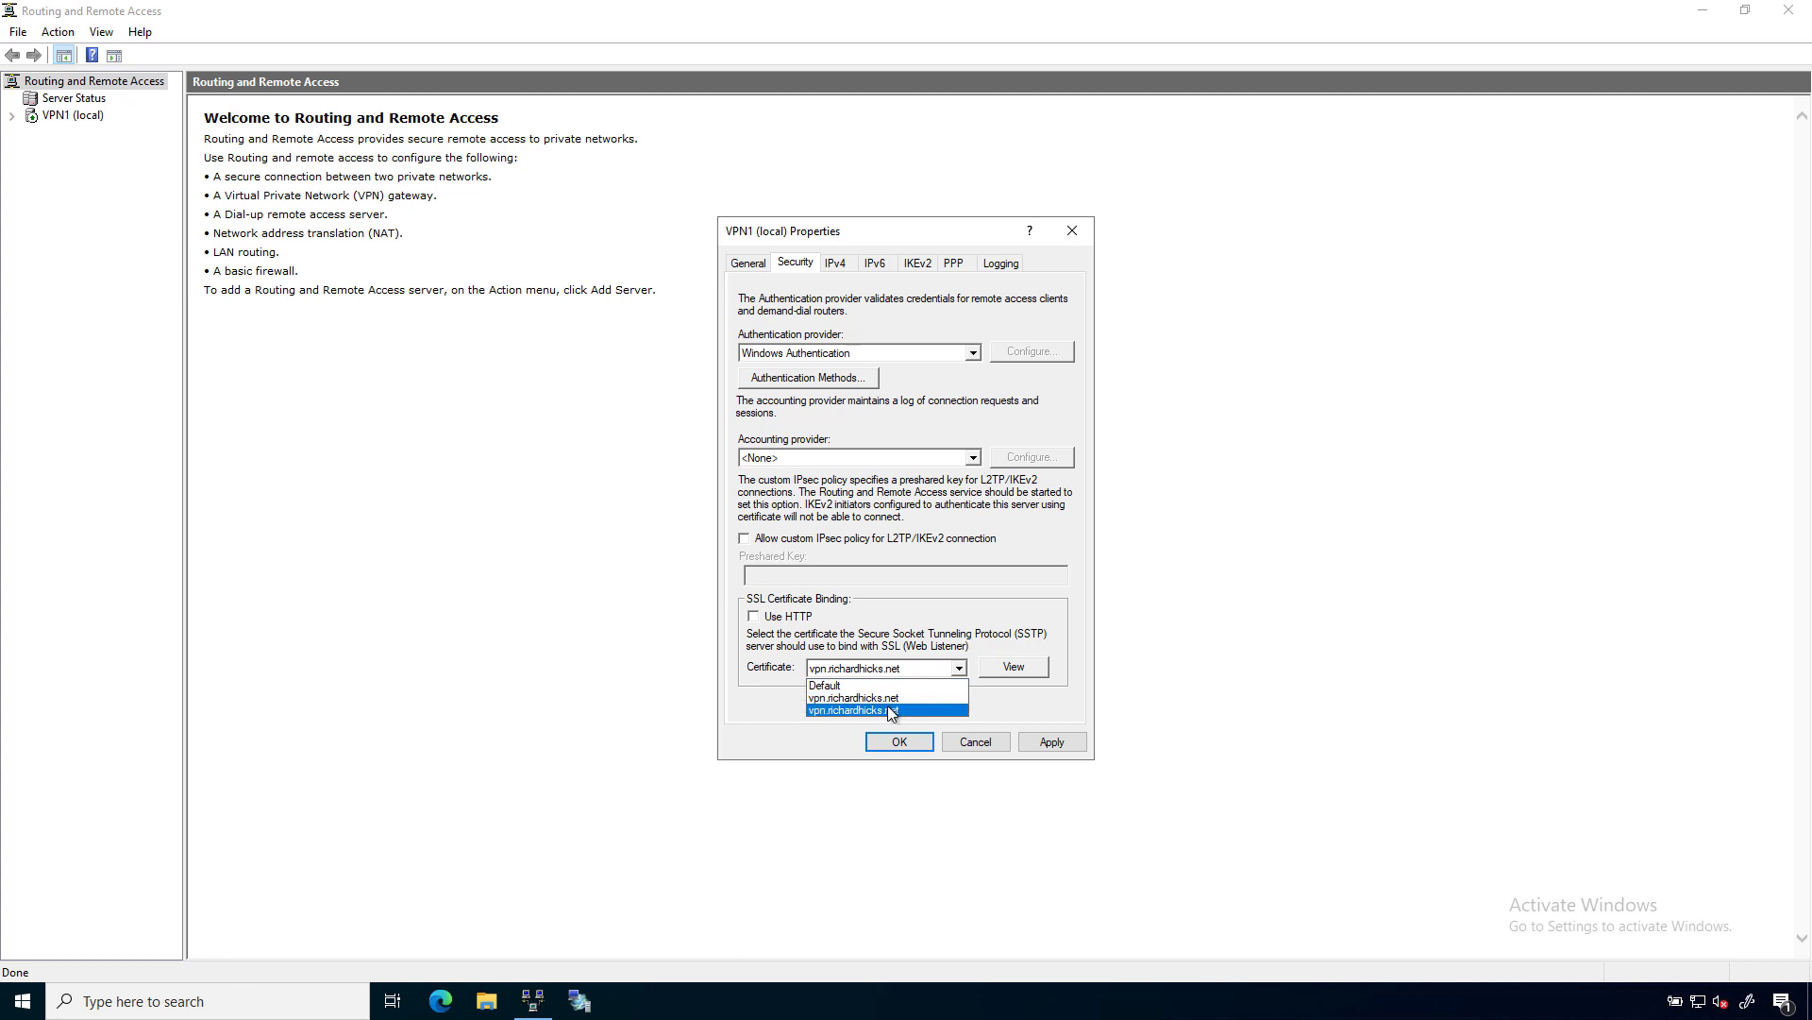
click(887, 705)
click(1004, 670)
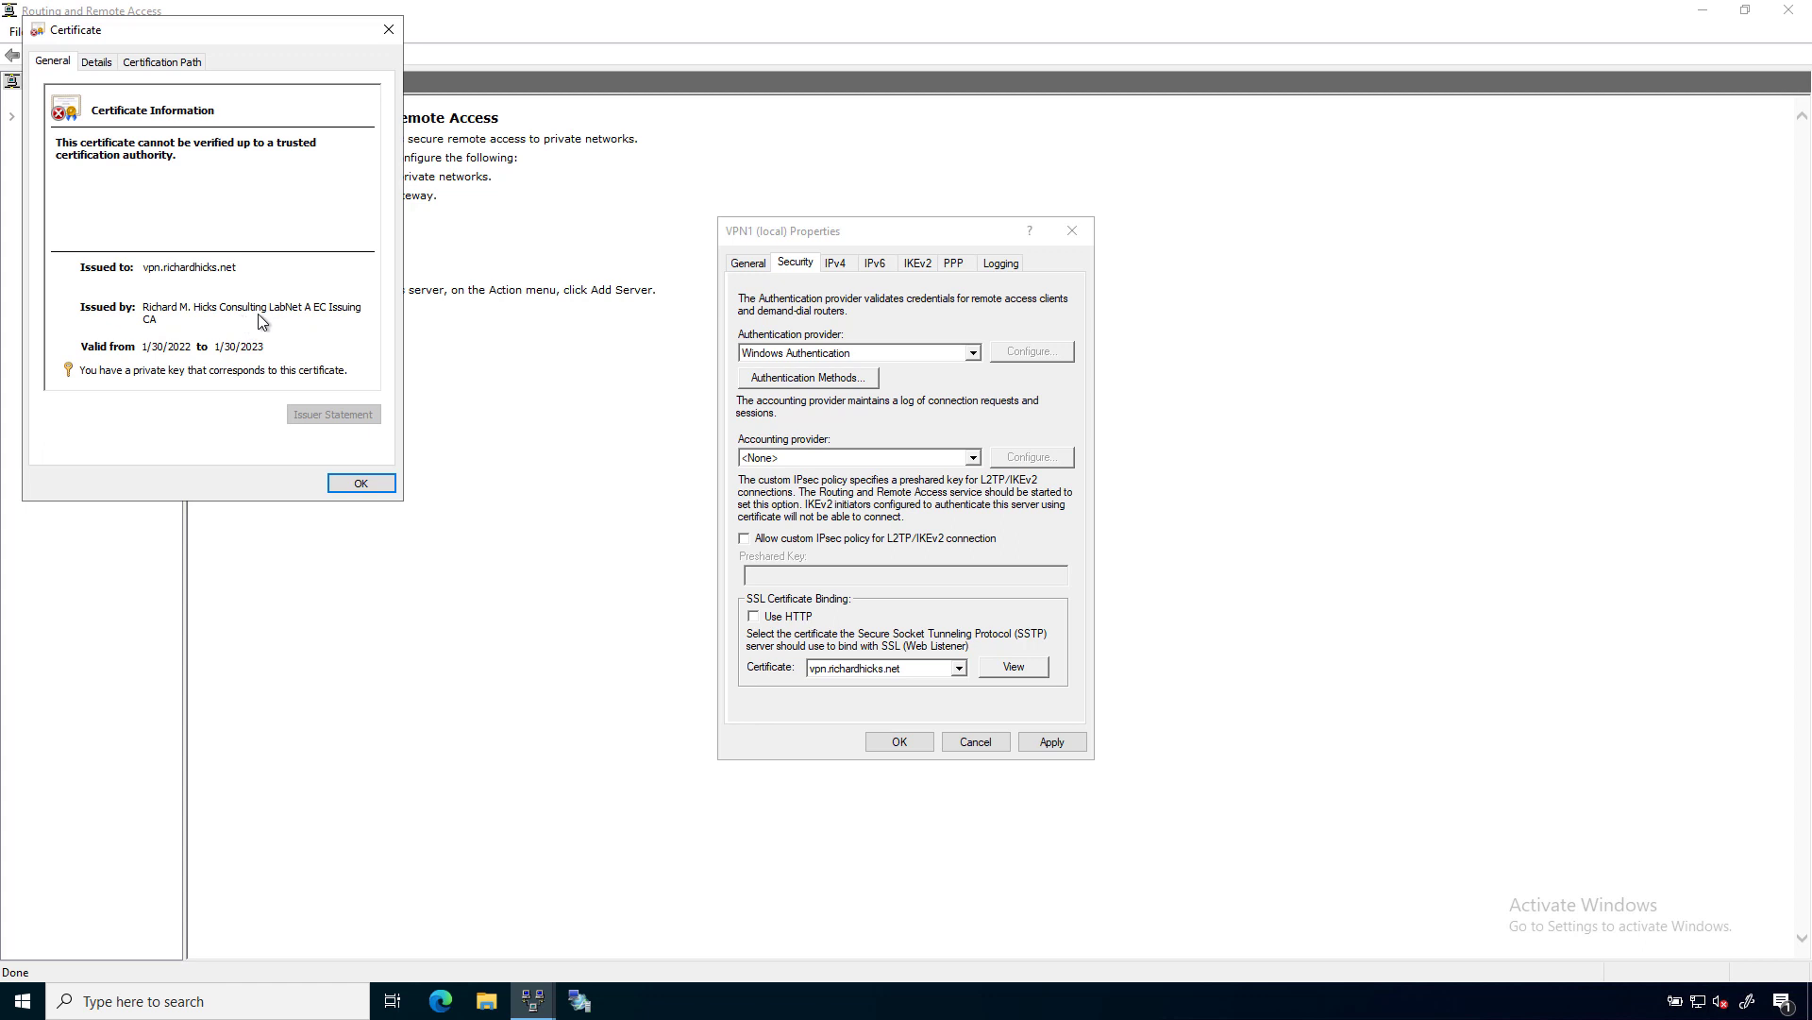
click(359, 483)
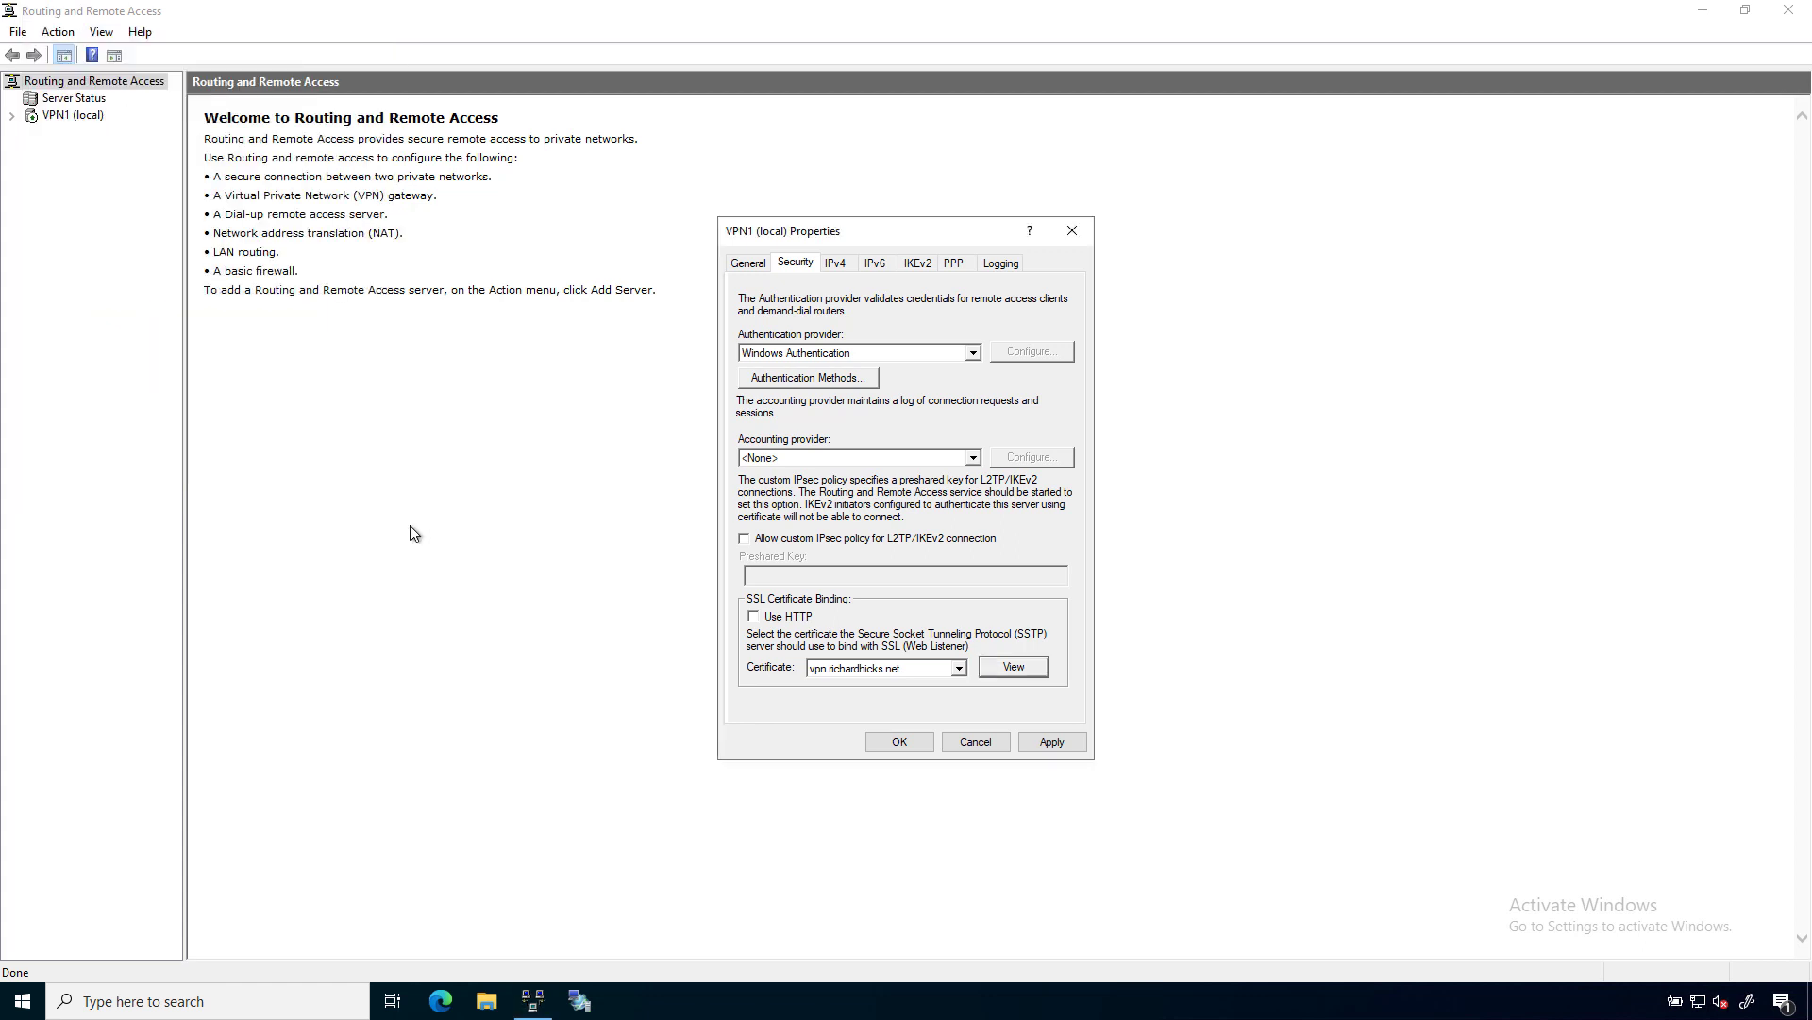
Select the GeoTrust-issued vpn.richardhicks.net certificate for SSL binding, check its details, and save the properties with a router restart
click(949, 671)
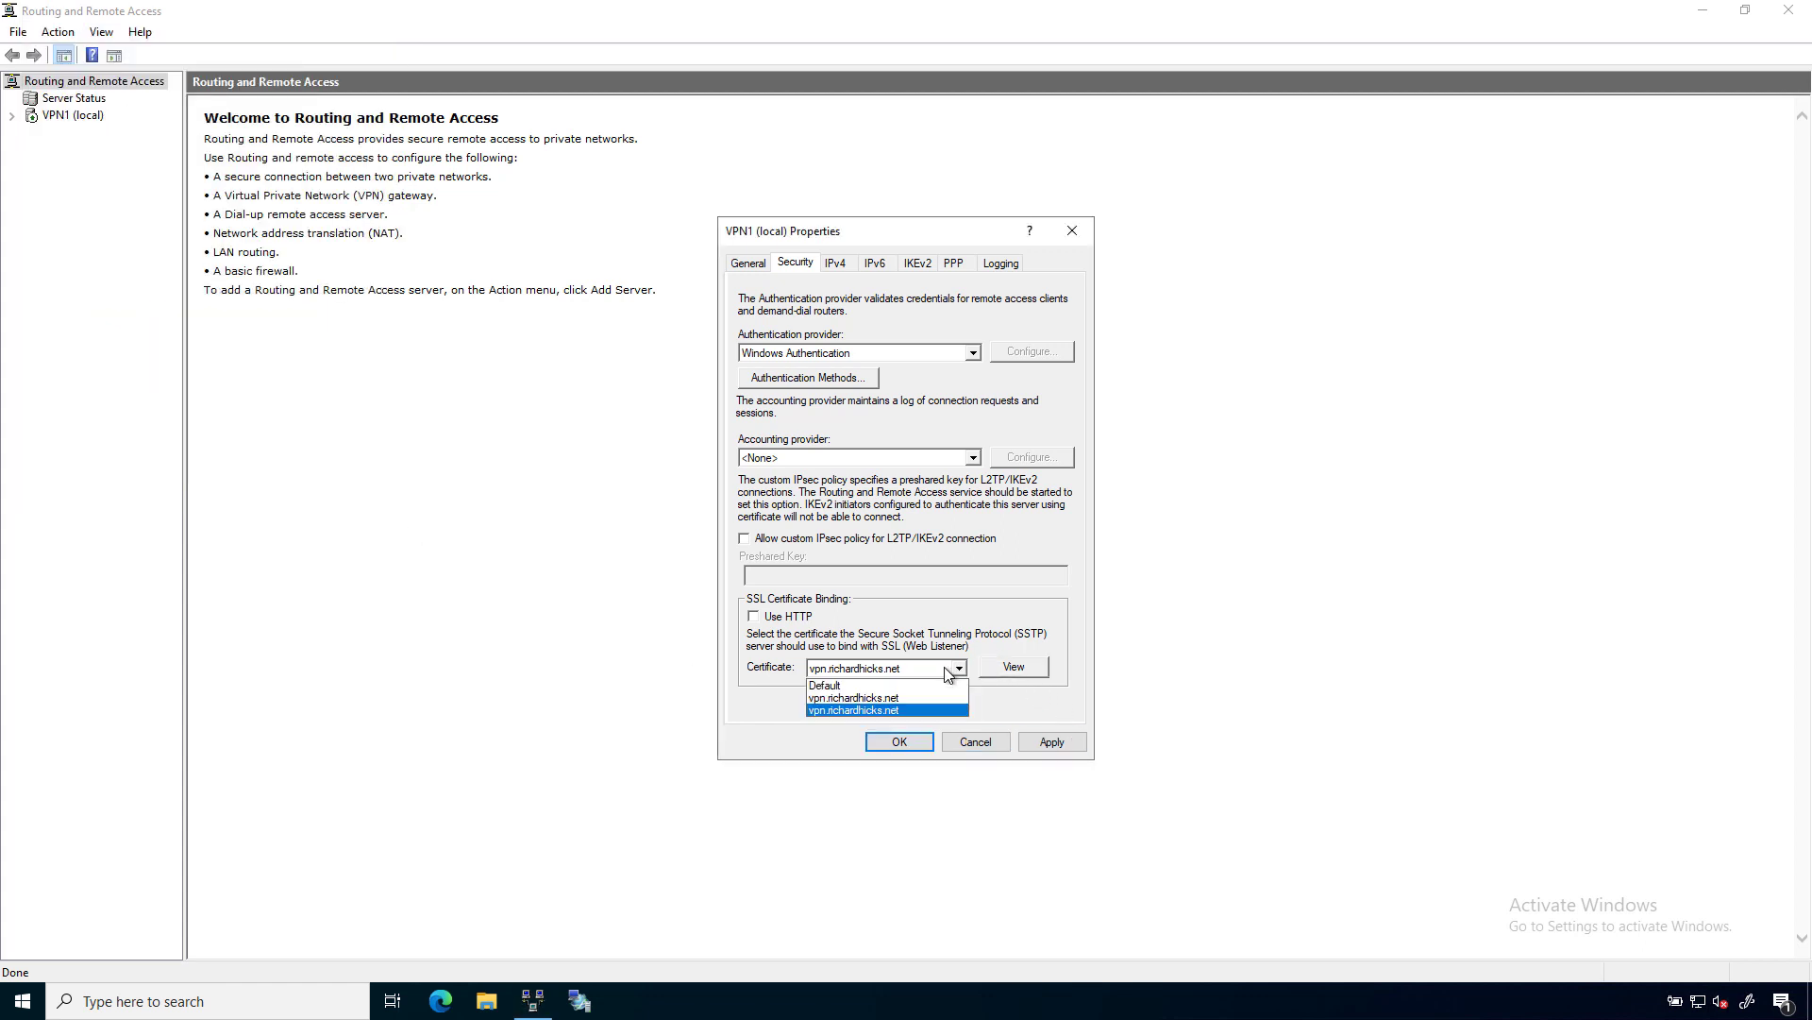
click(868, 699)
click(1005, 668)
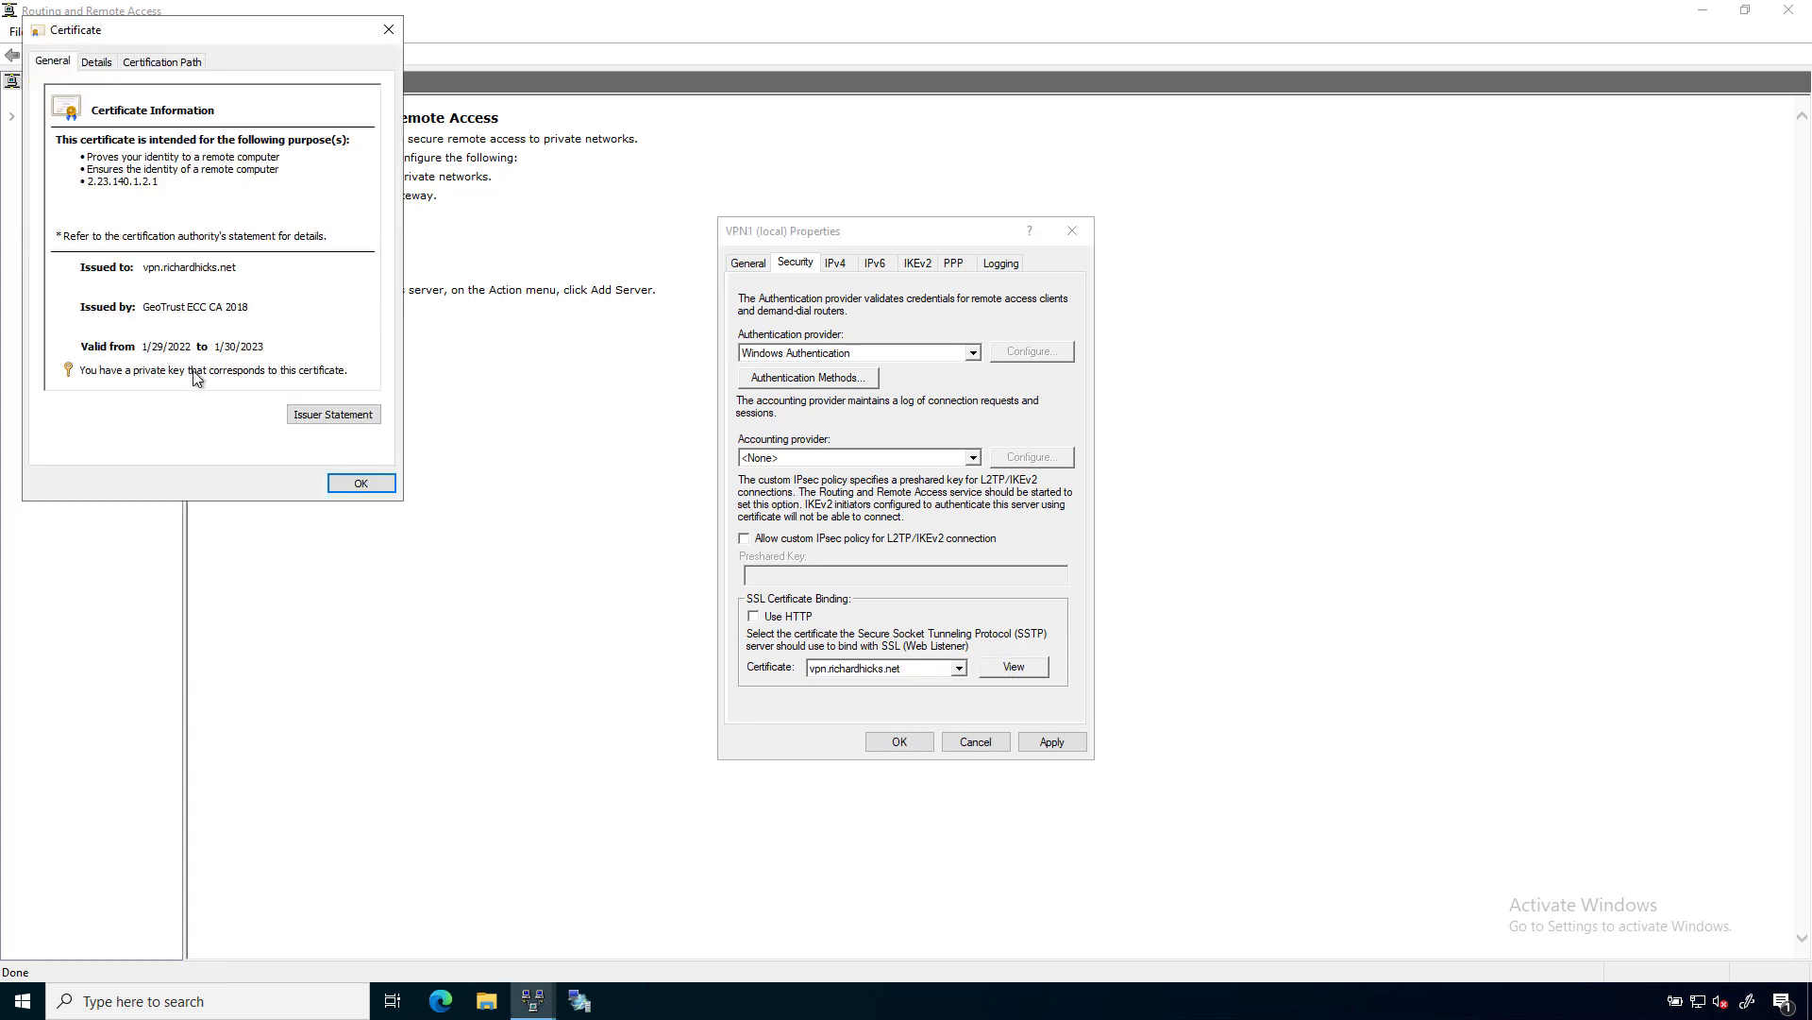
click(357, 483)
click(898, 740)
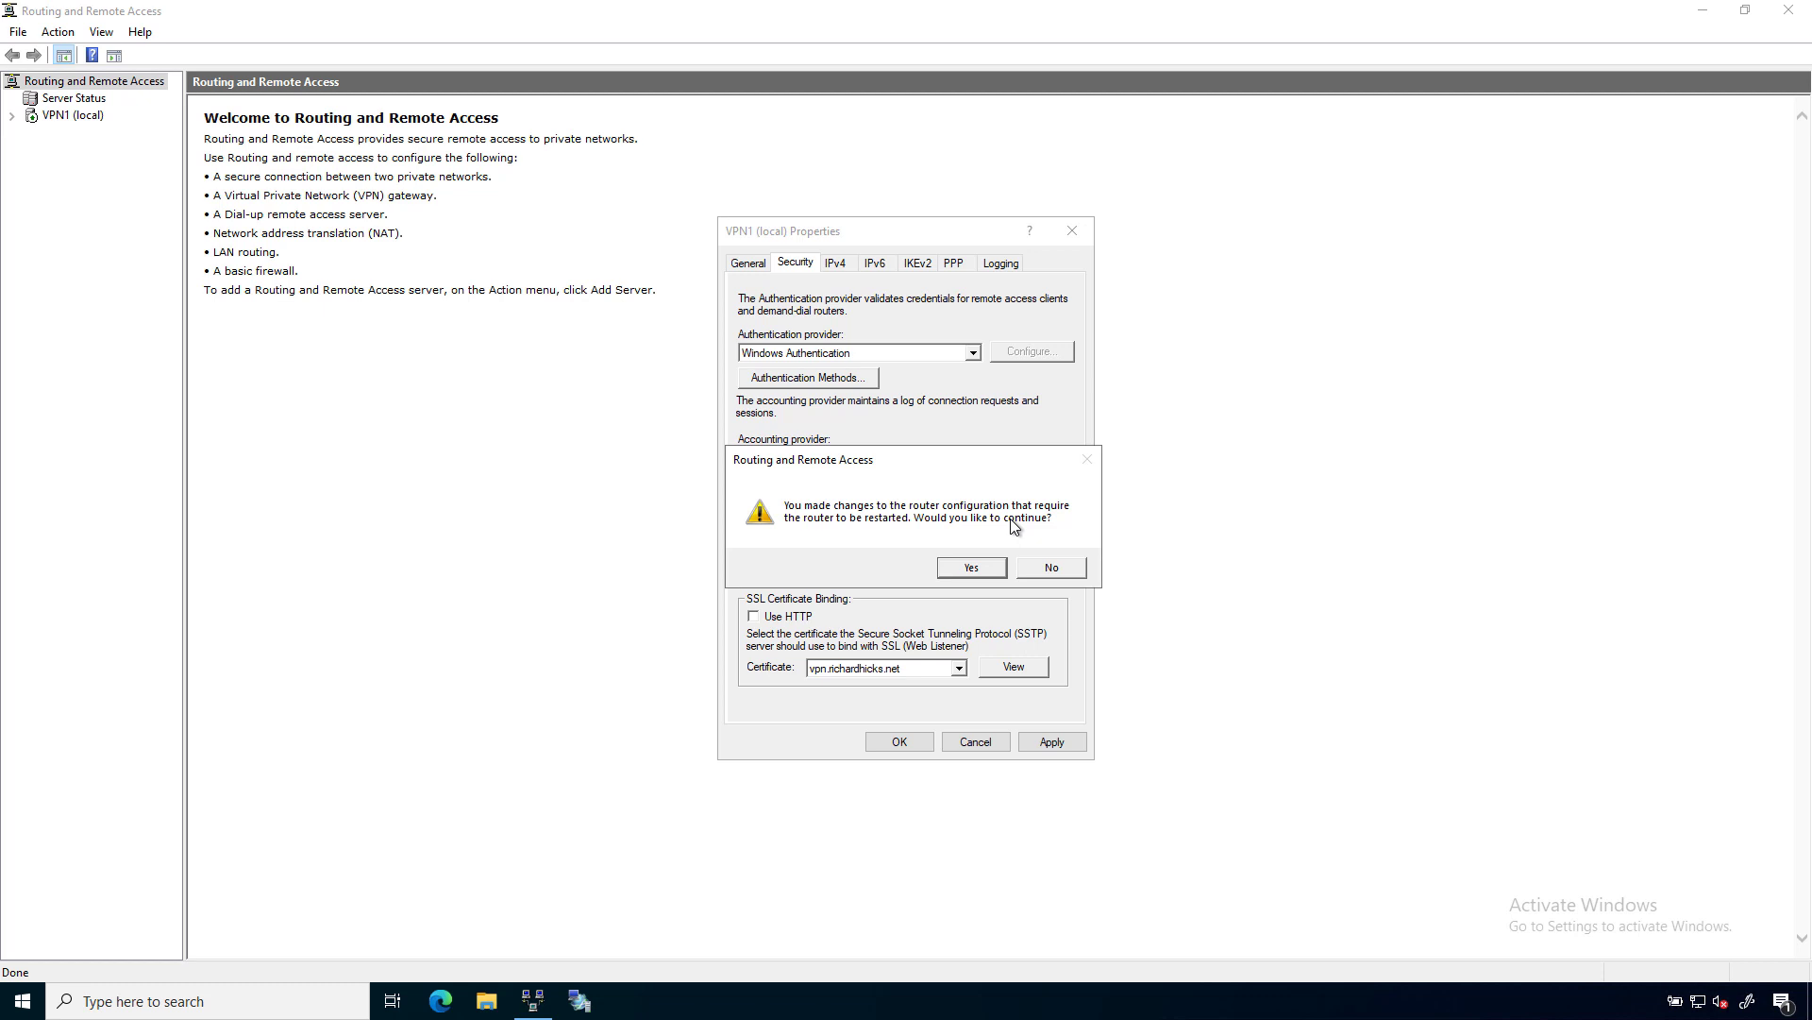
click(972, 565)
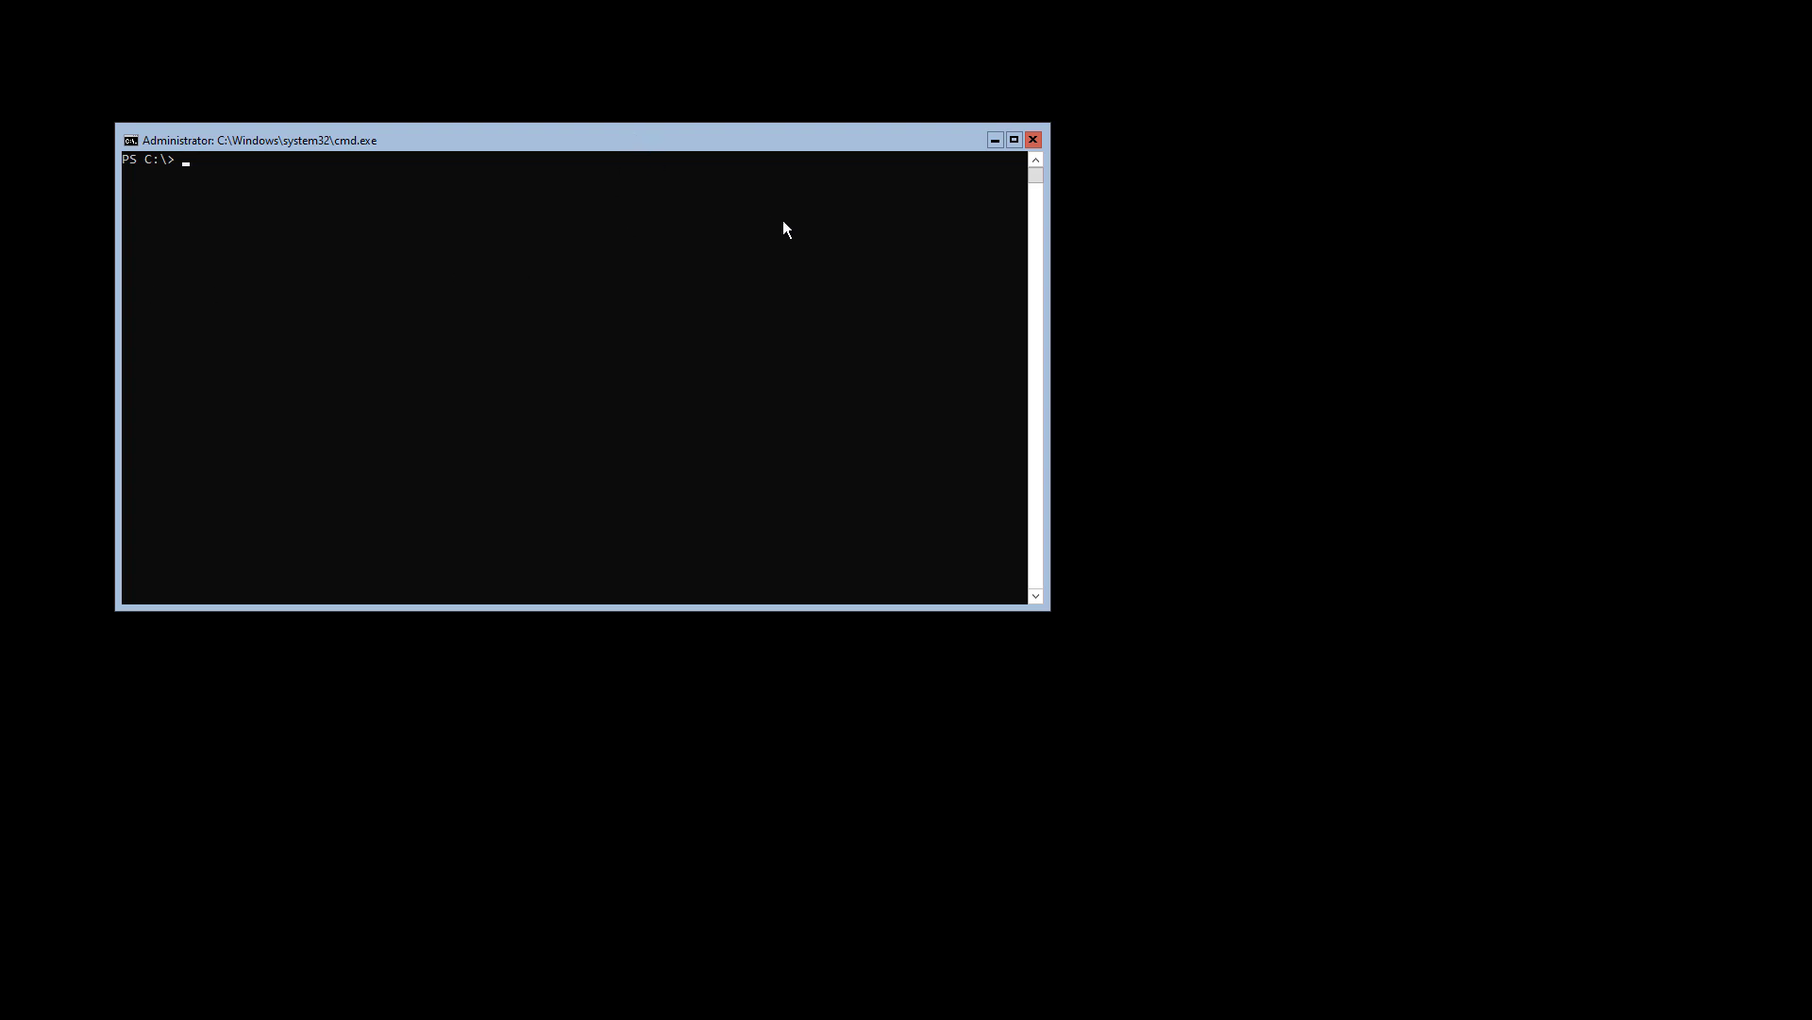
In the PowerShell console, list the certificates in Cert:\LocalMachine\My\, including their Thumbprint and Issuer through Select-Object and Format-List
text(get-childit)
text(My\)
key(Return)
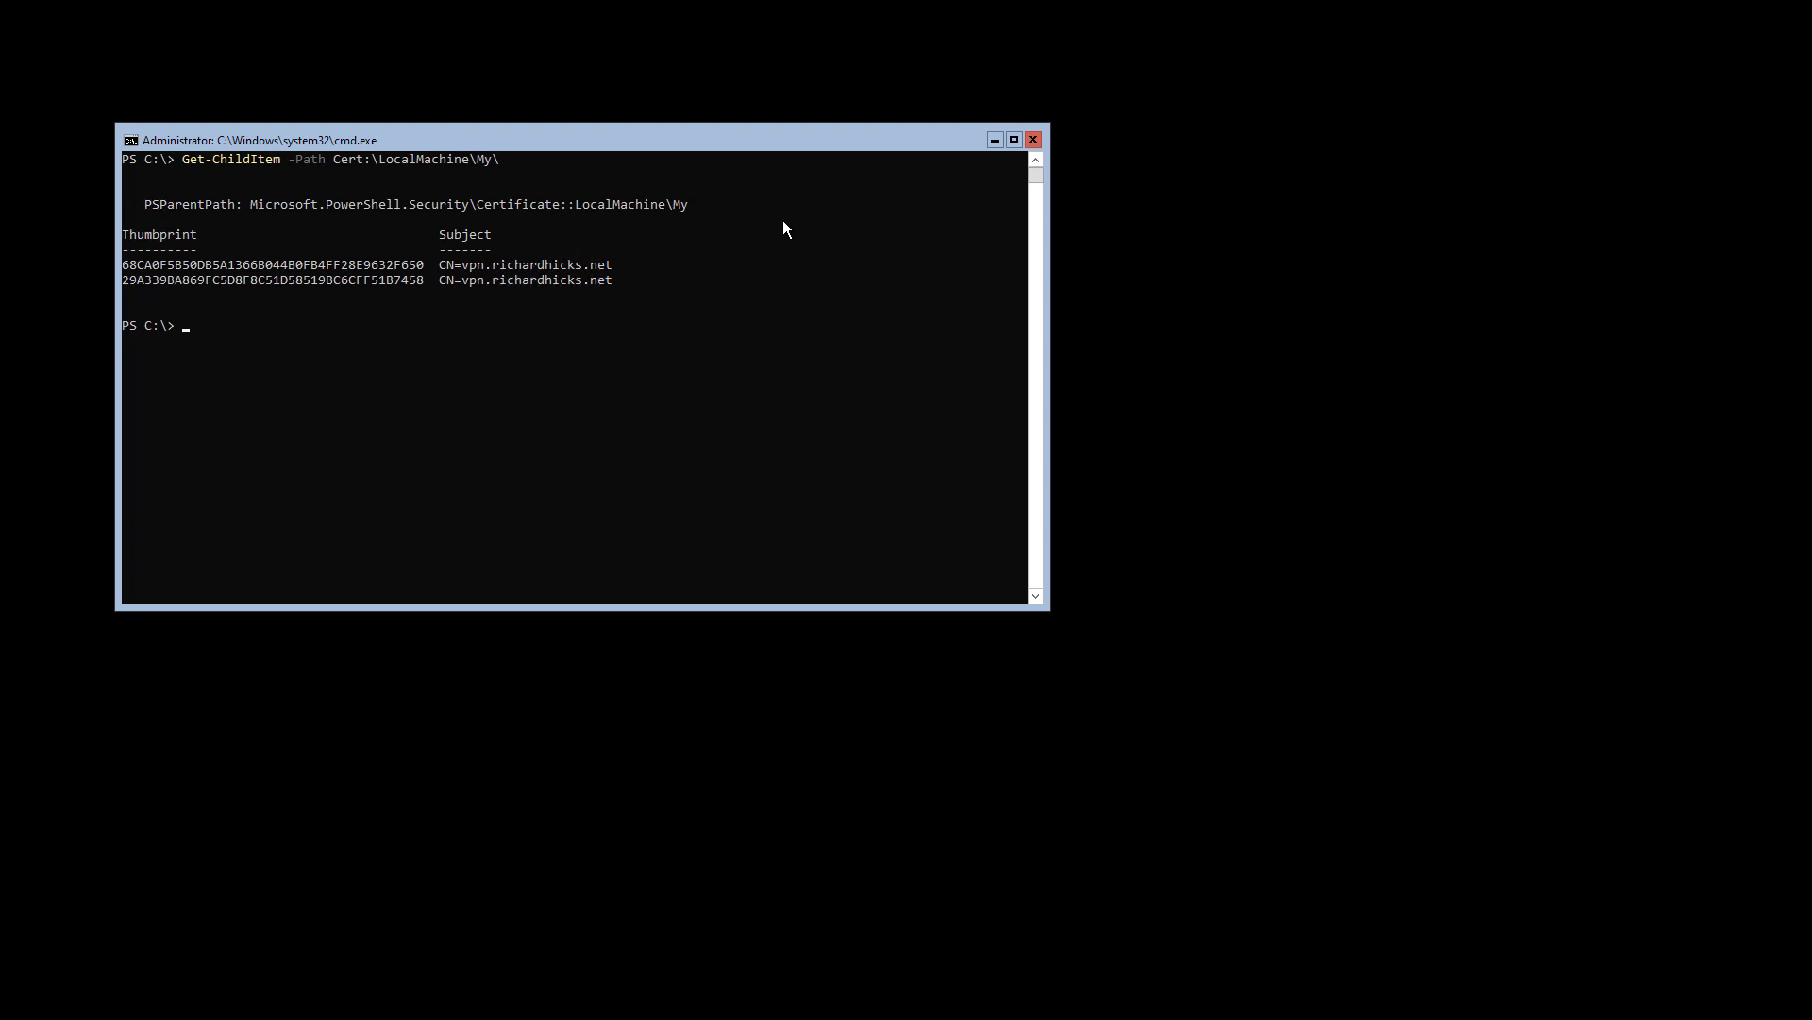
key(Up)
text(| Select-Object Thum)
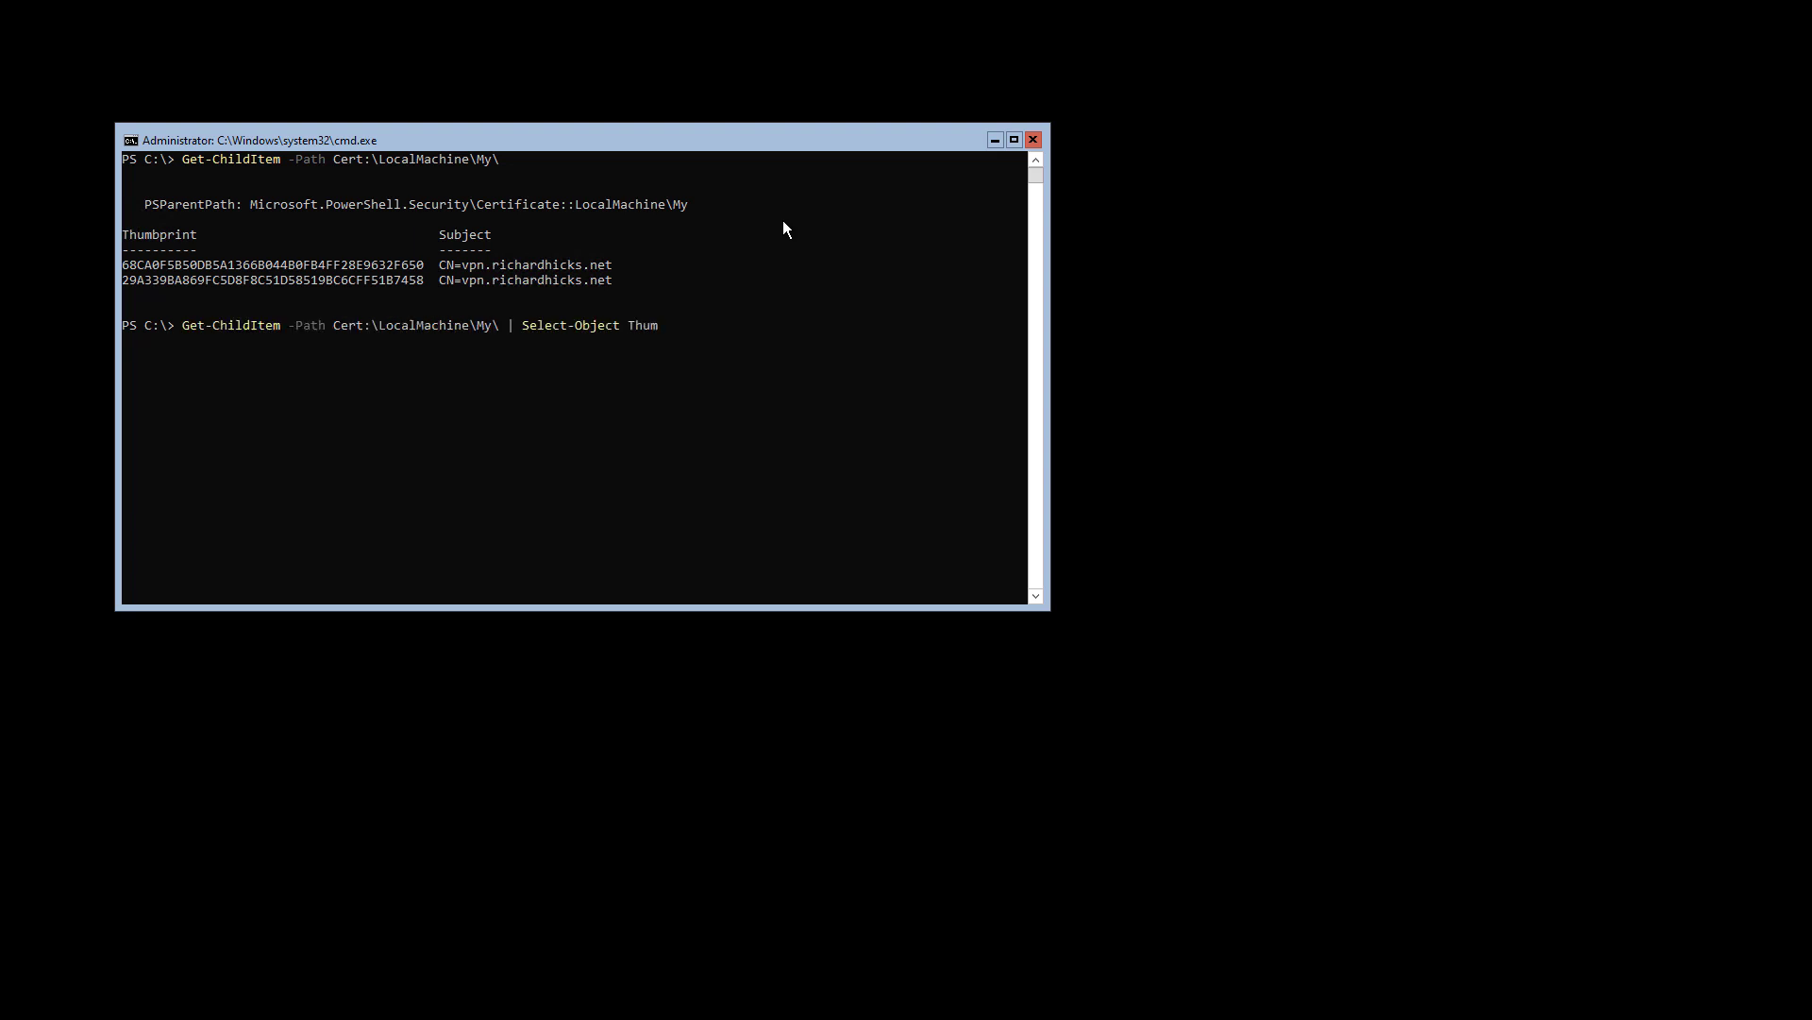
text(bprint, Issuer | Format-List)
key(Return)
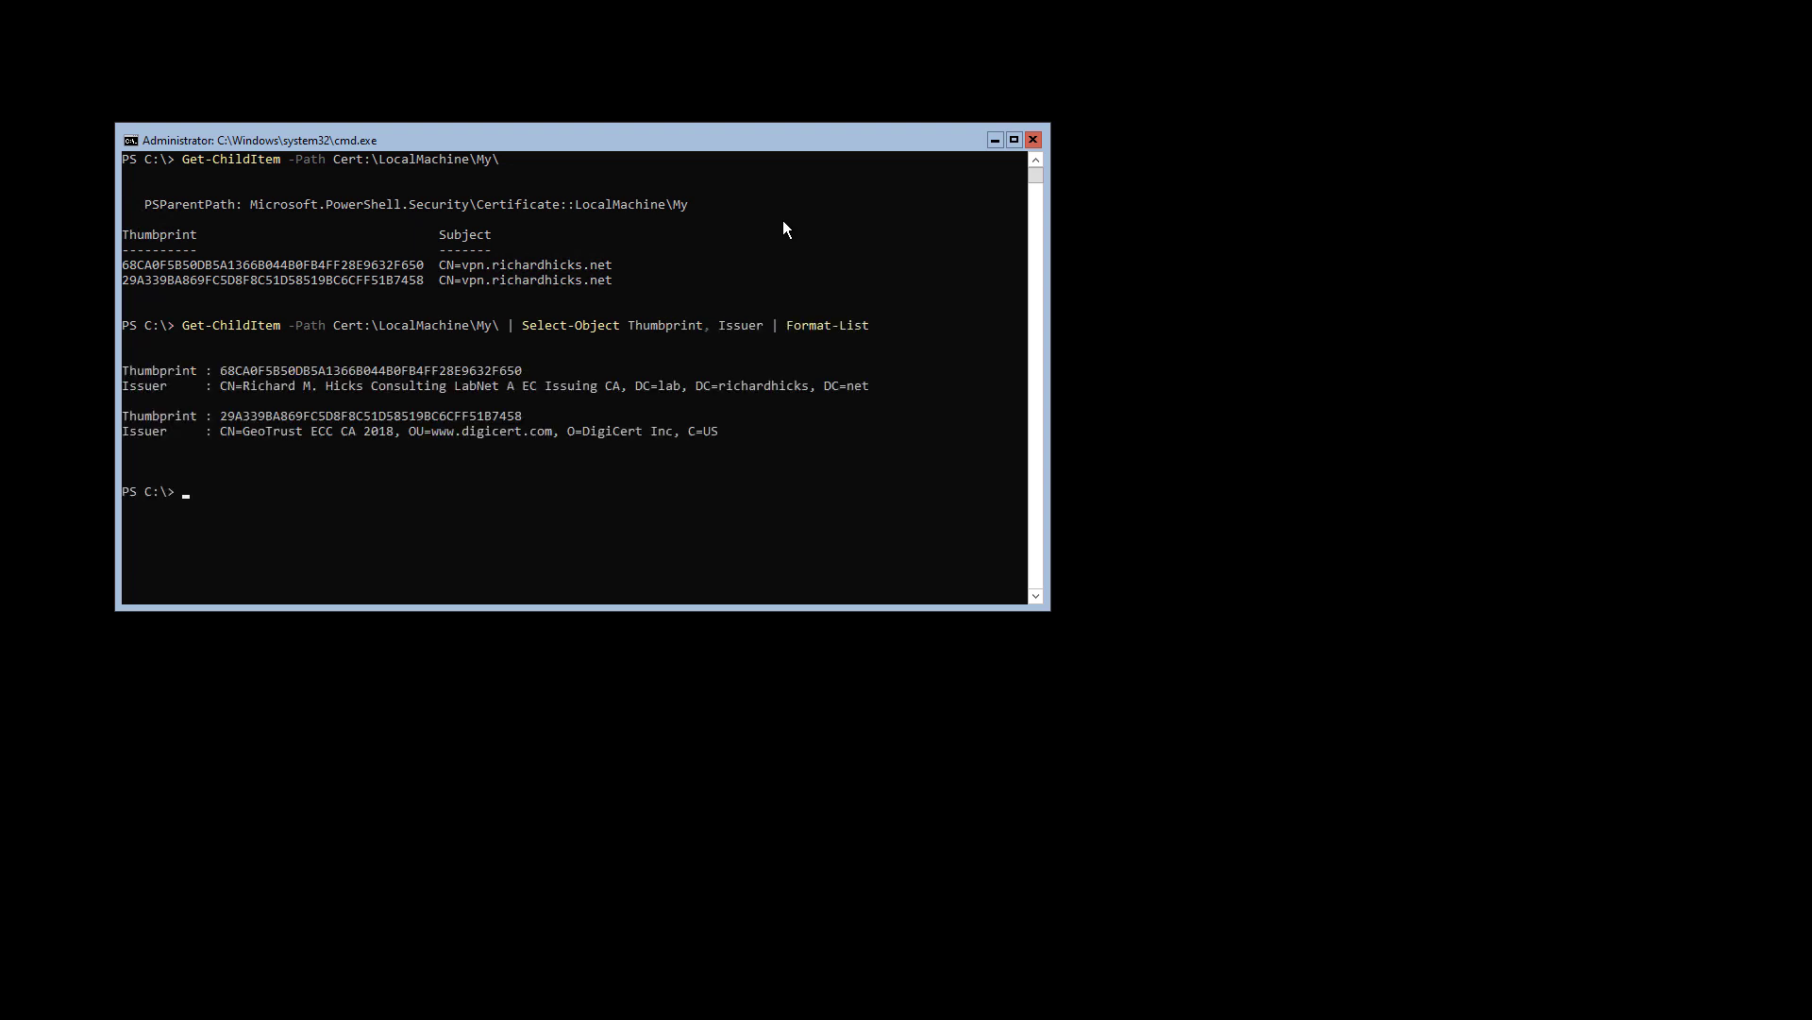
Copy the GeoTrust-issued certificate's thumbprint, store that certificate in $cert with Get-ChildItem -Path Cert:\LocalMachine\My\, and display the variable
double_click(343, 370)
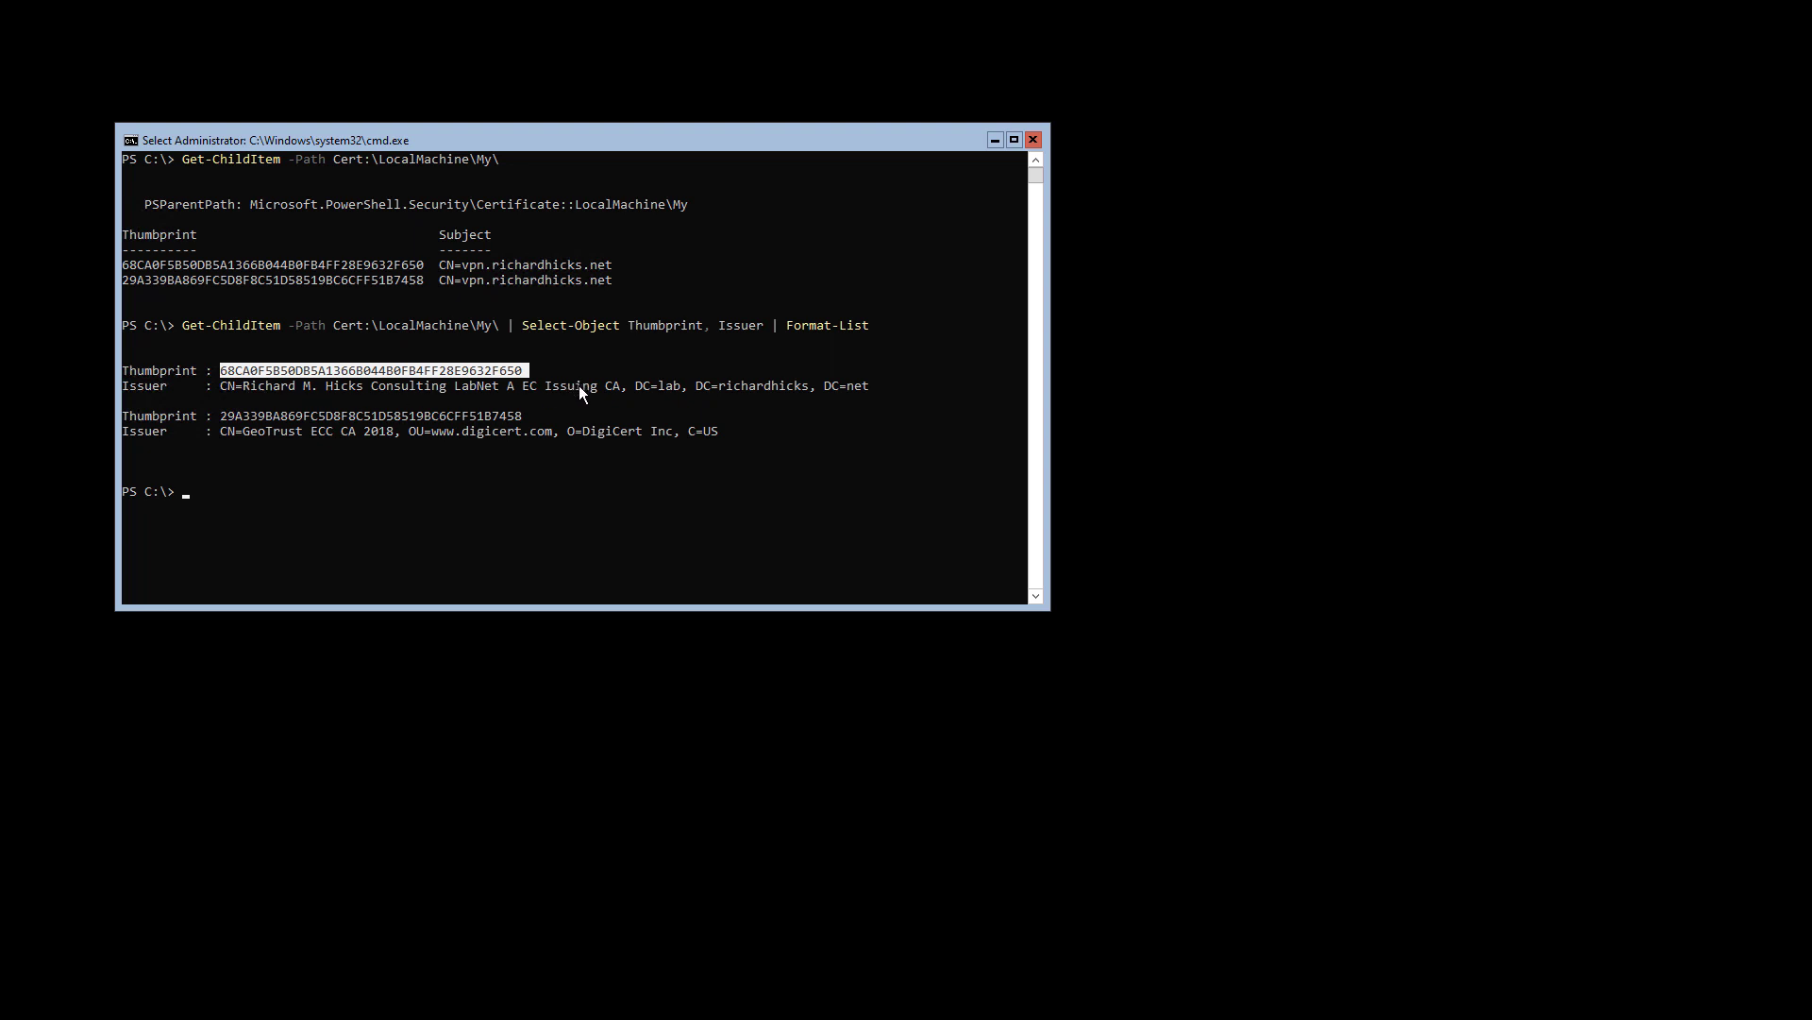
double_click(401, 416)
right_click(636, 451)
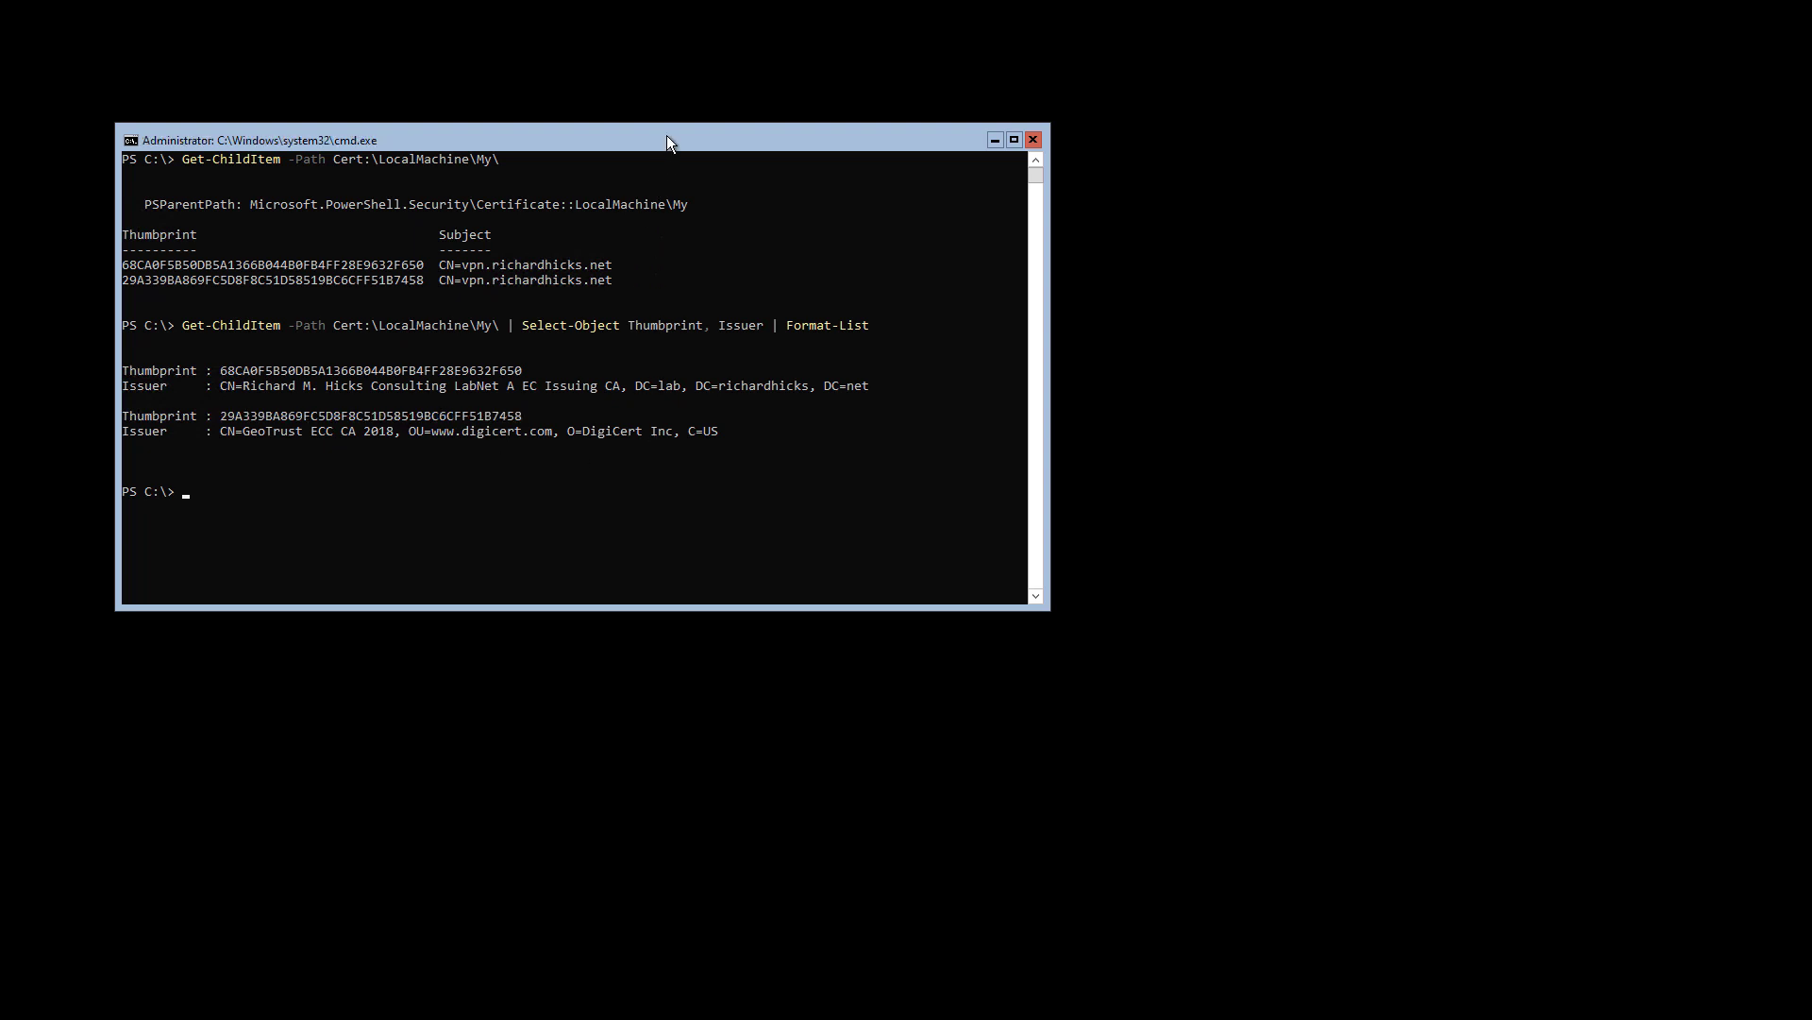
text($cert = get-childit)
key(Tab)
text(-Path Cert:\LocalMachine\My\)
right_click(817, 328)
key(Return)
text($cert)
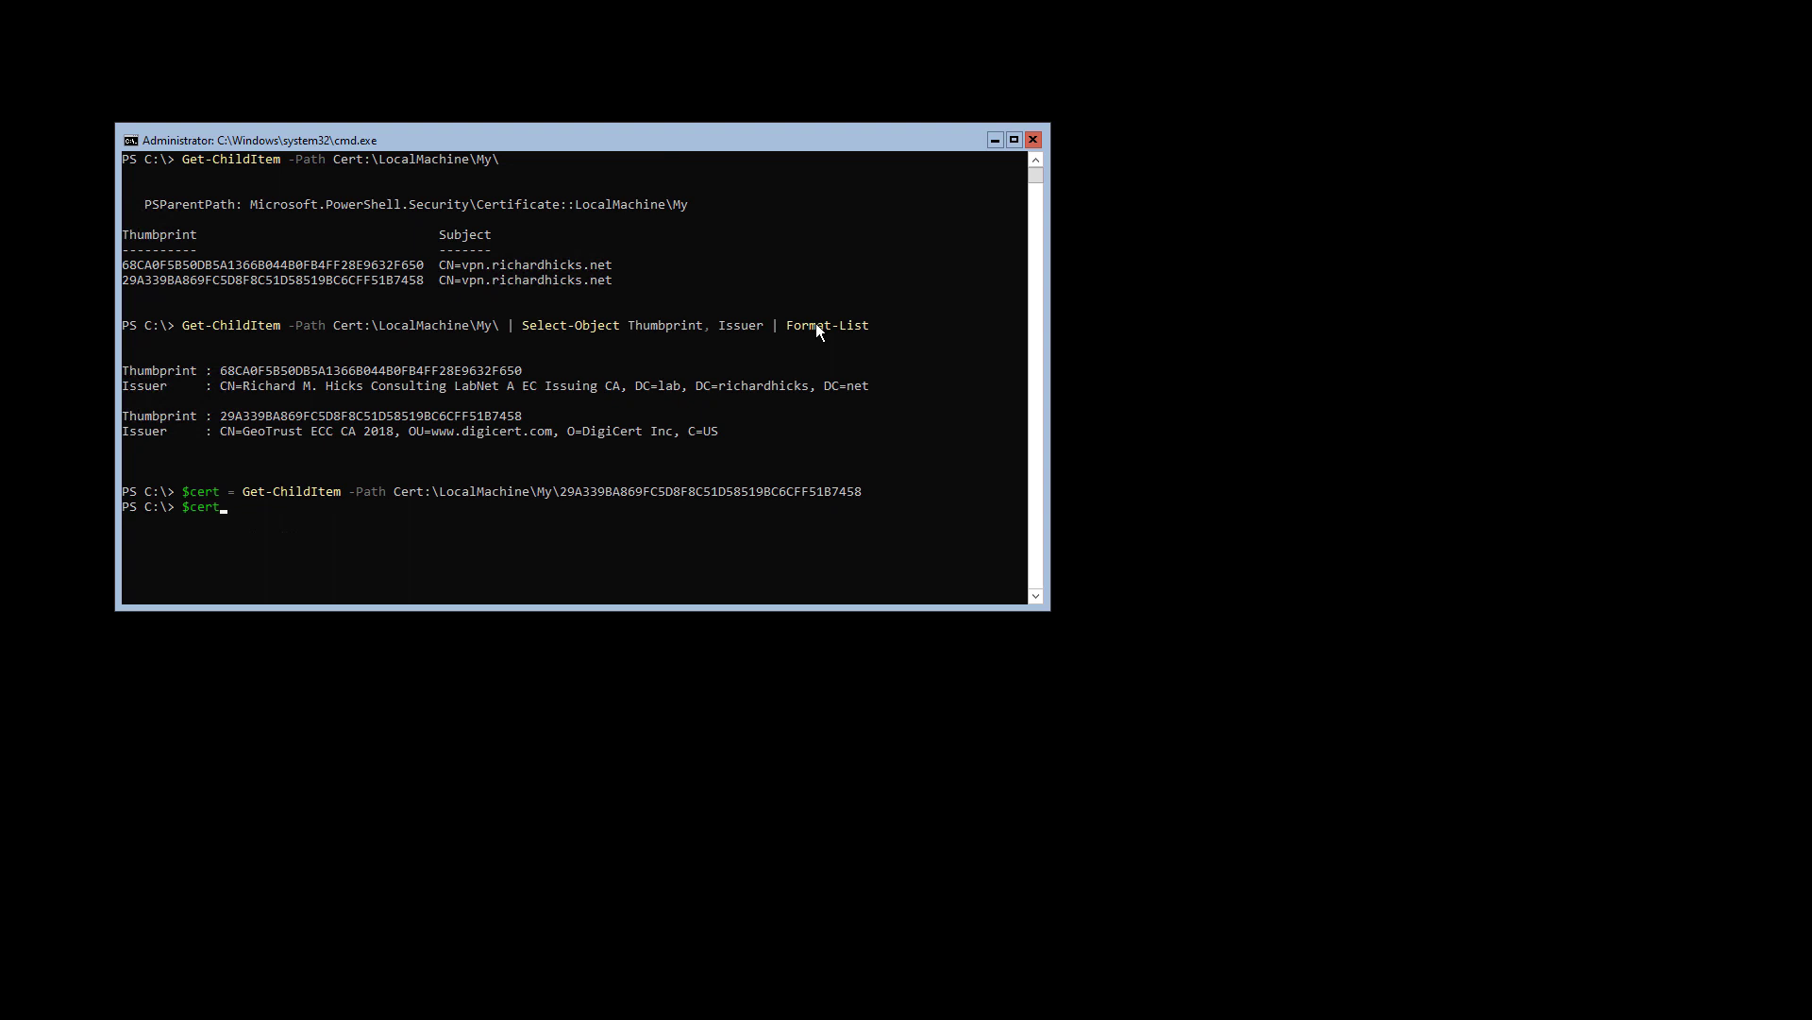
key(Return)
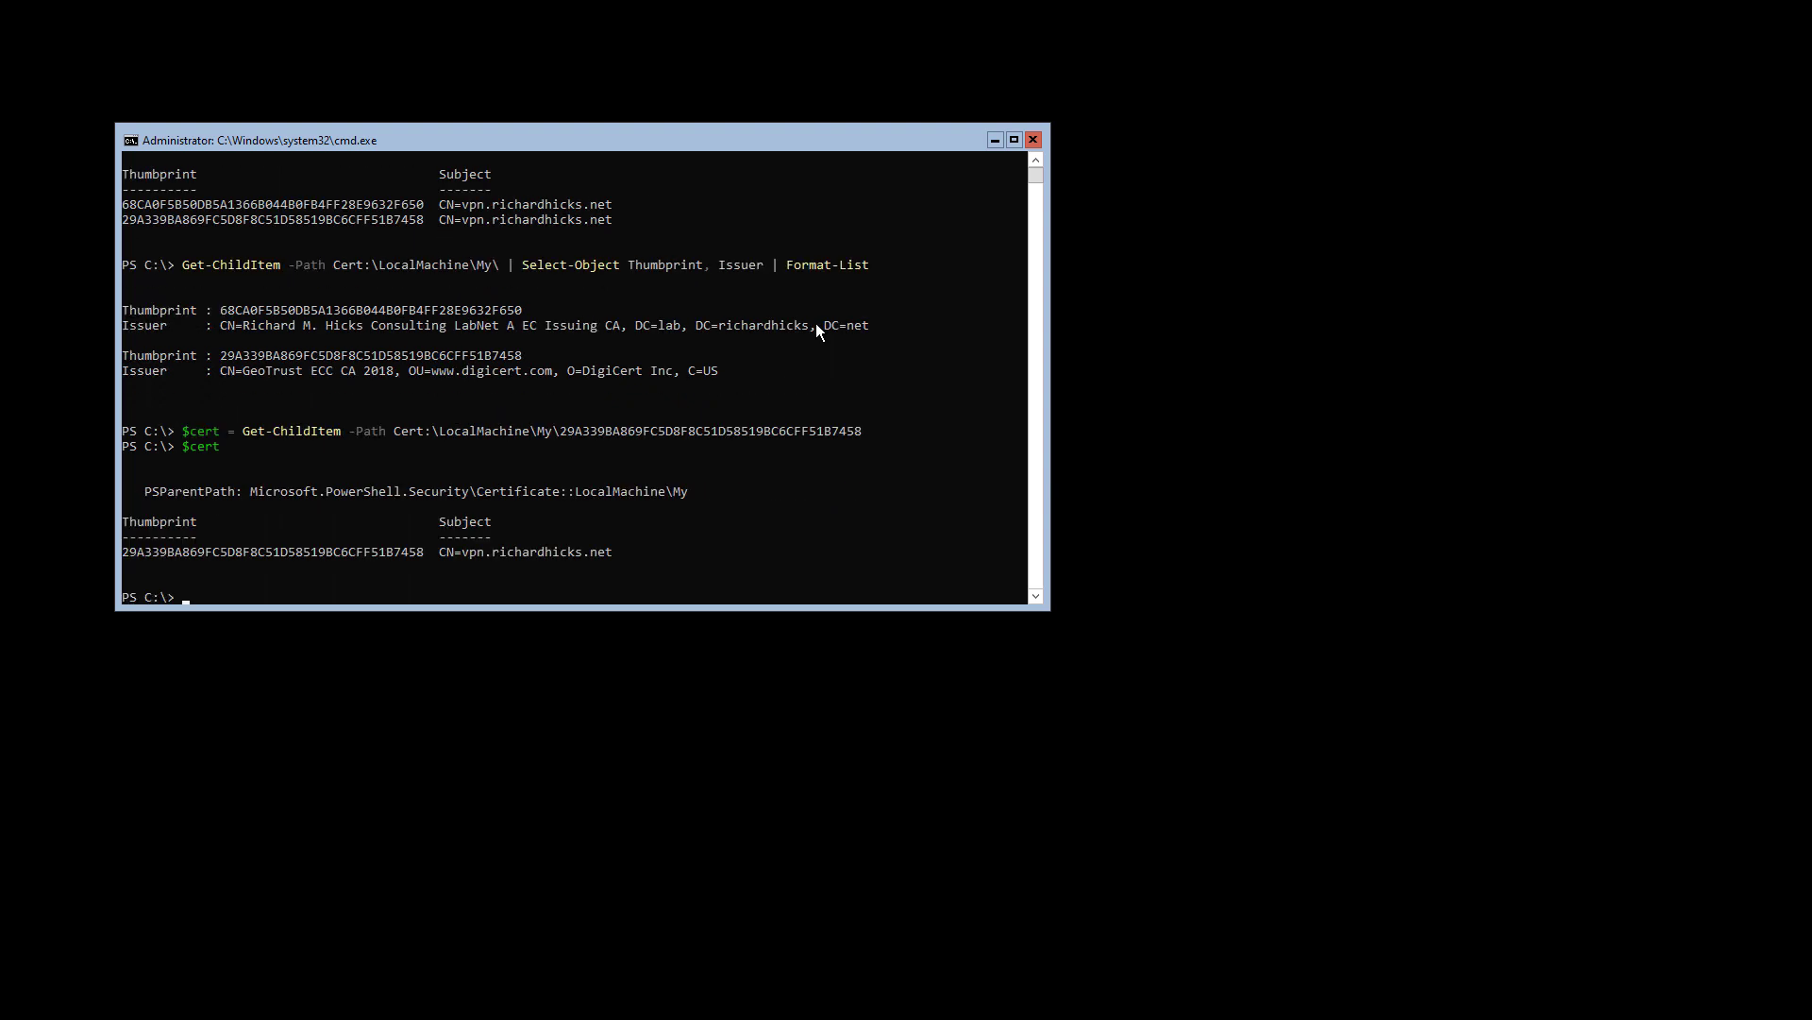
Assign the SSL certificate with Set-RemoteAccess -SslCertificate $cert -PassThru, check its thumbprint, and restart the RemoteAccess service with -PassThru
text(Set-RemoteAccess -SslCertificate $cert -PassThru)
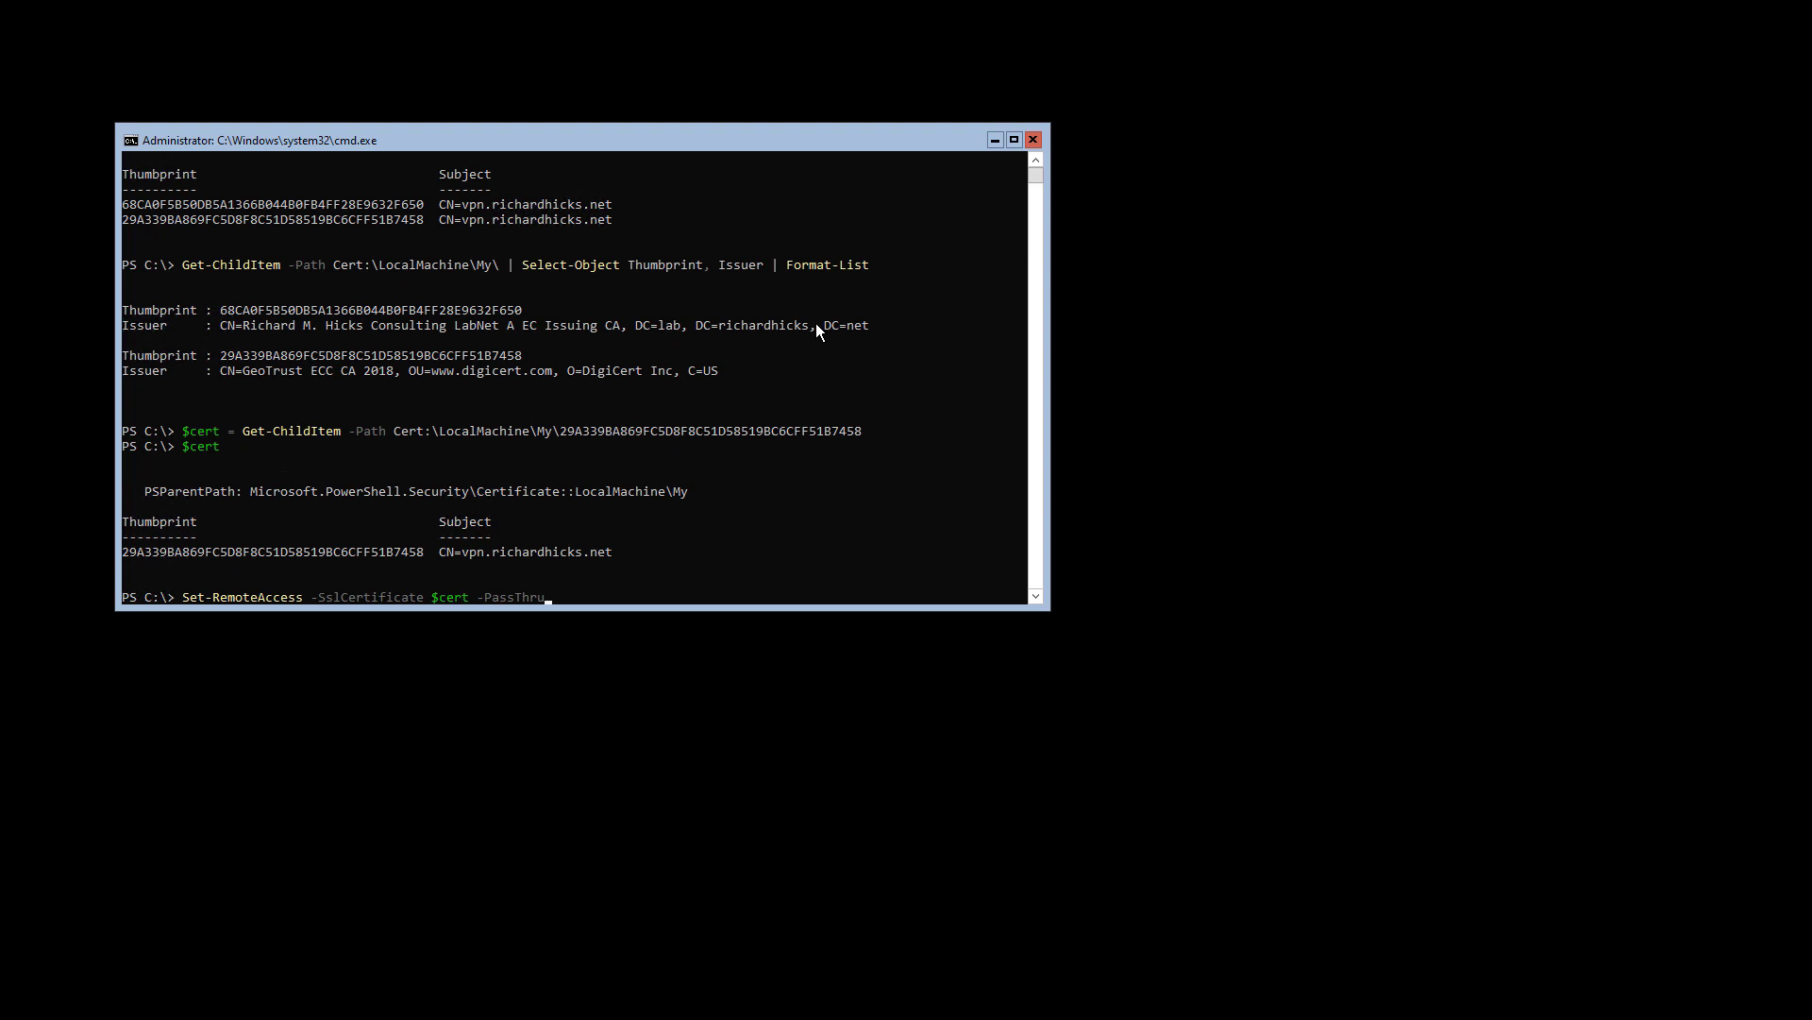
key(Return)
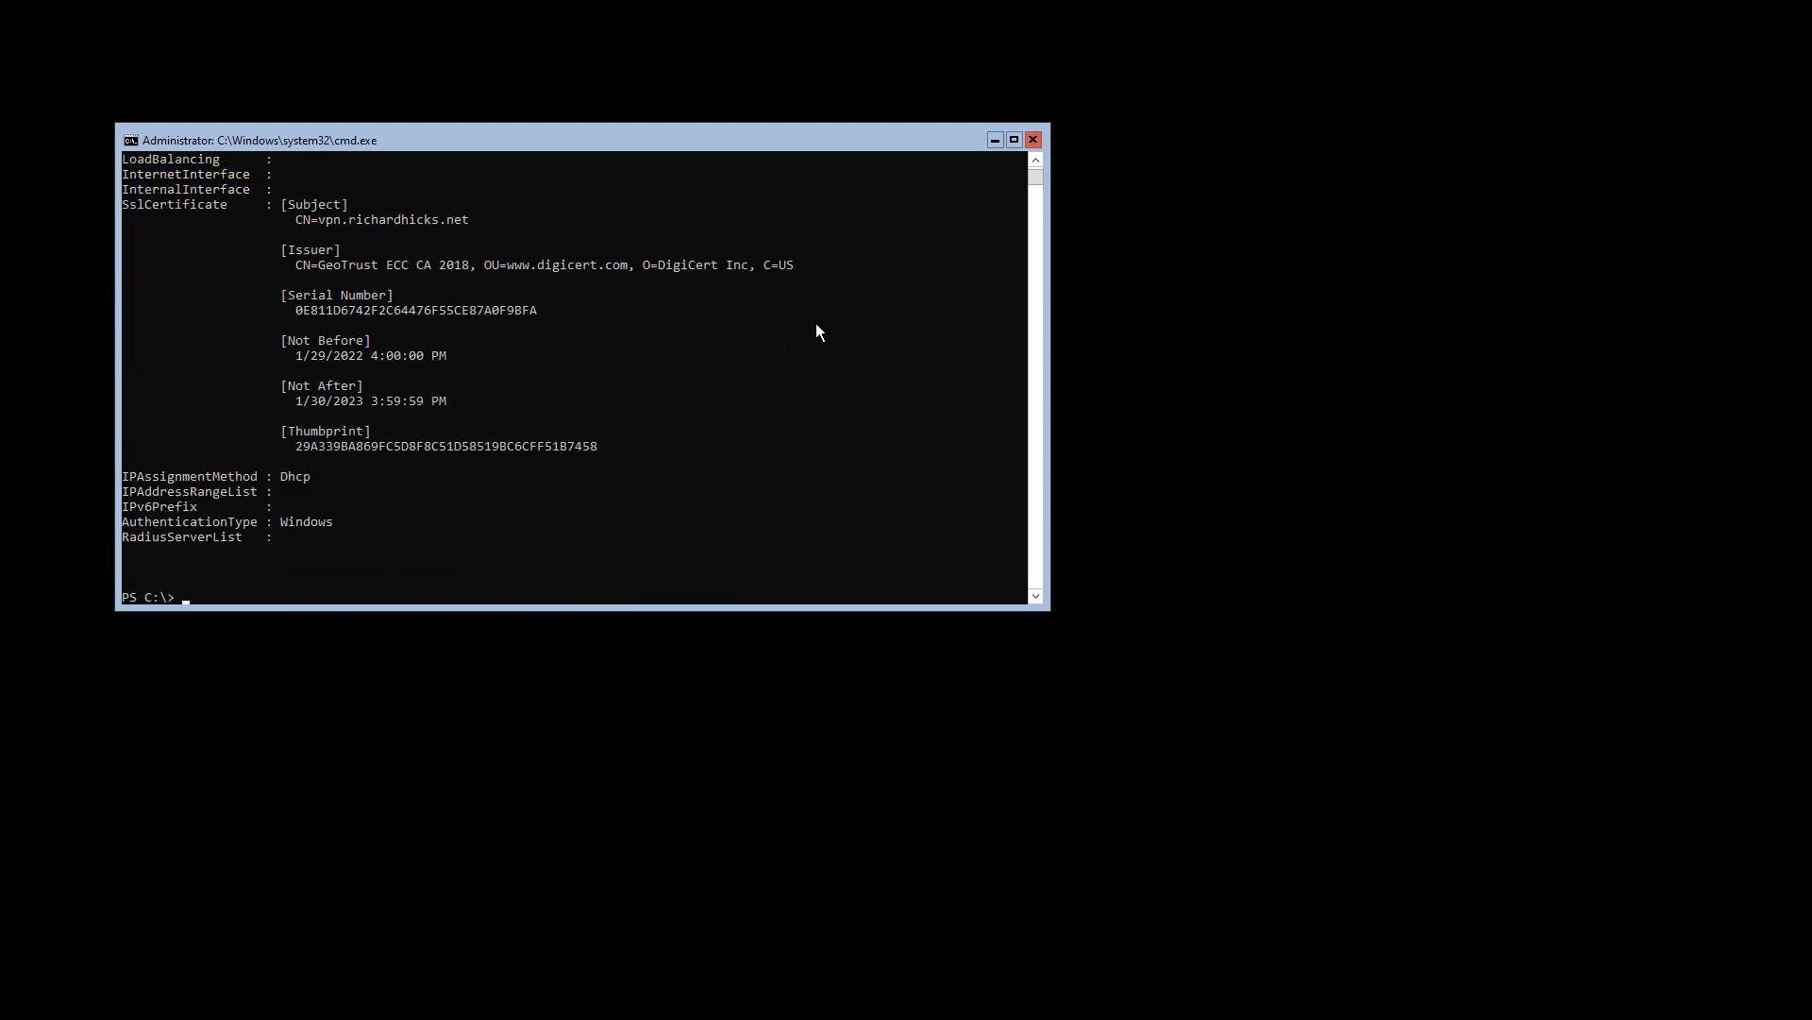
scroll(591, 226, up, 4)
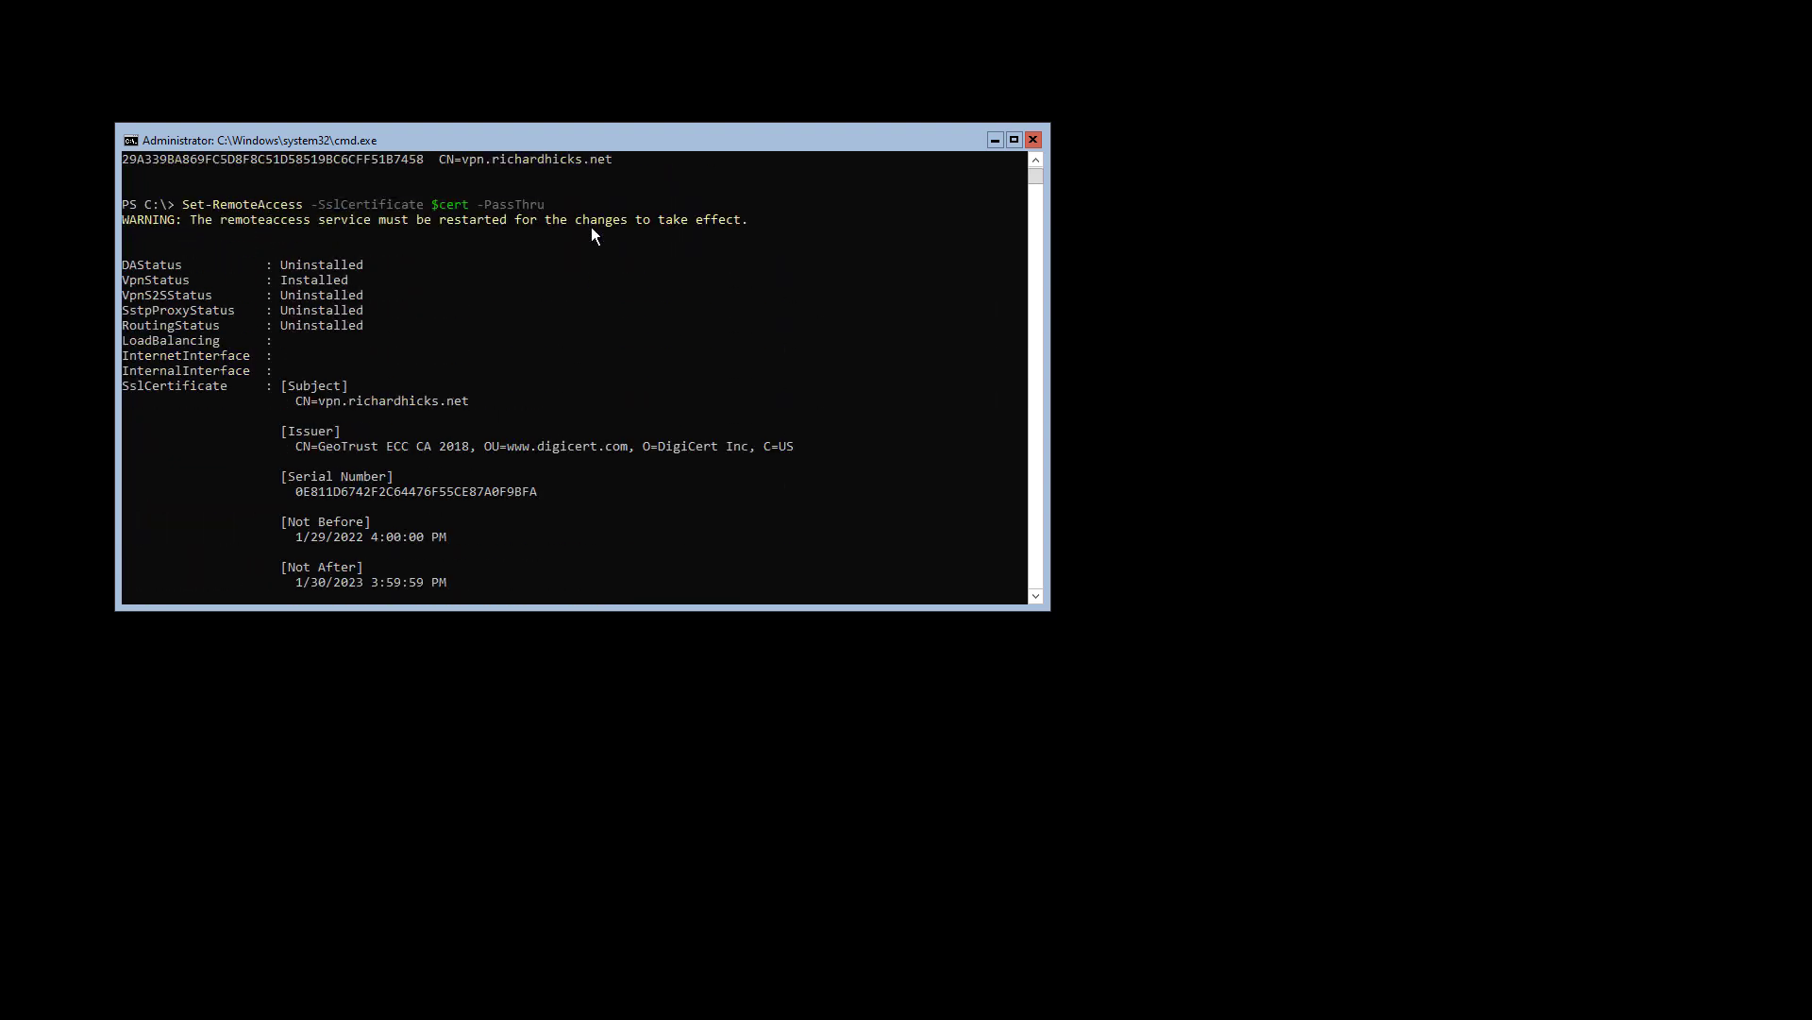
scroll(593, 240, down, 5)
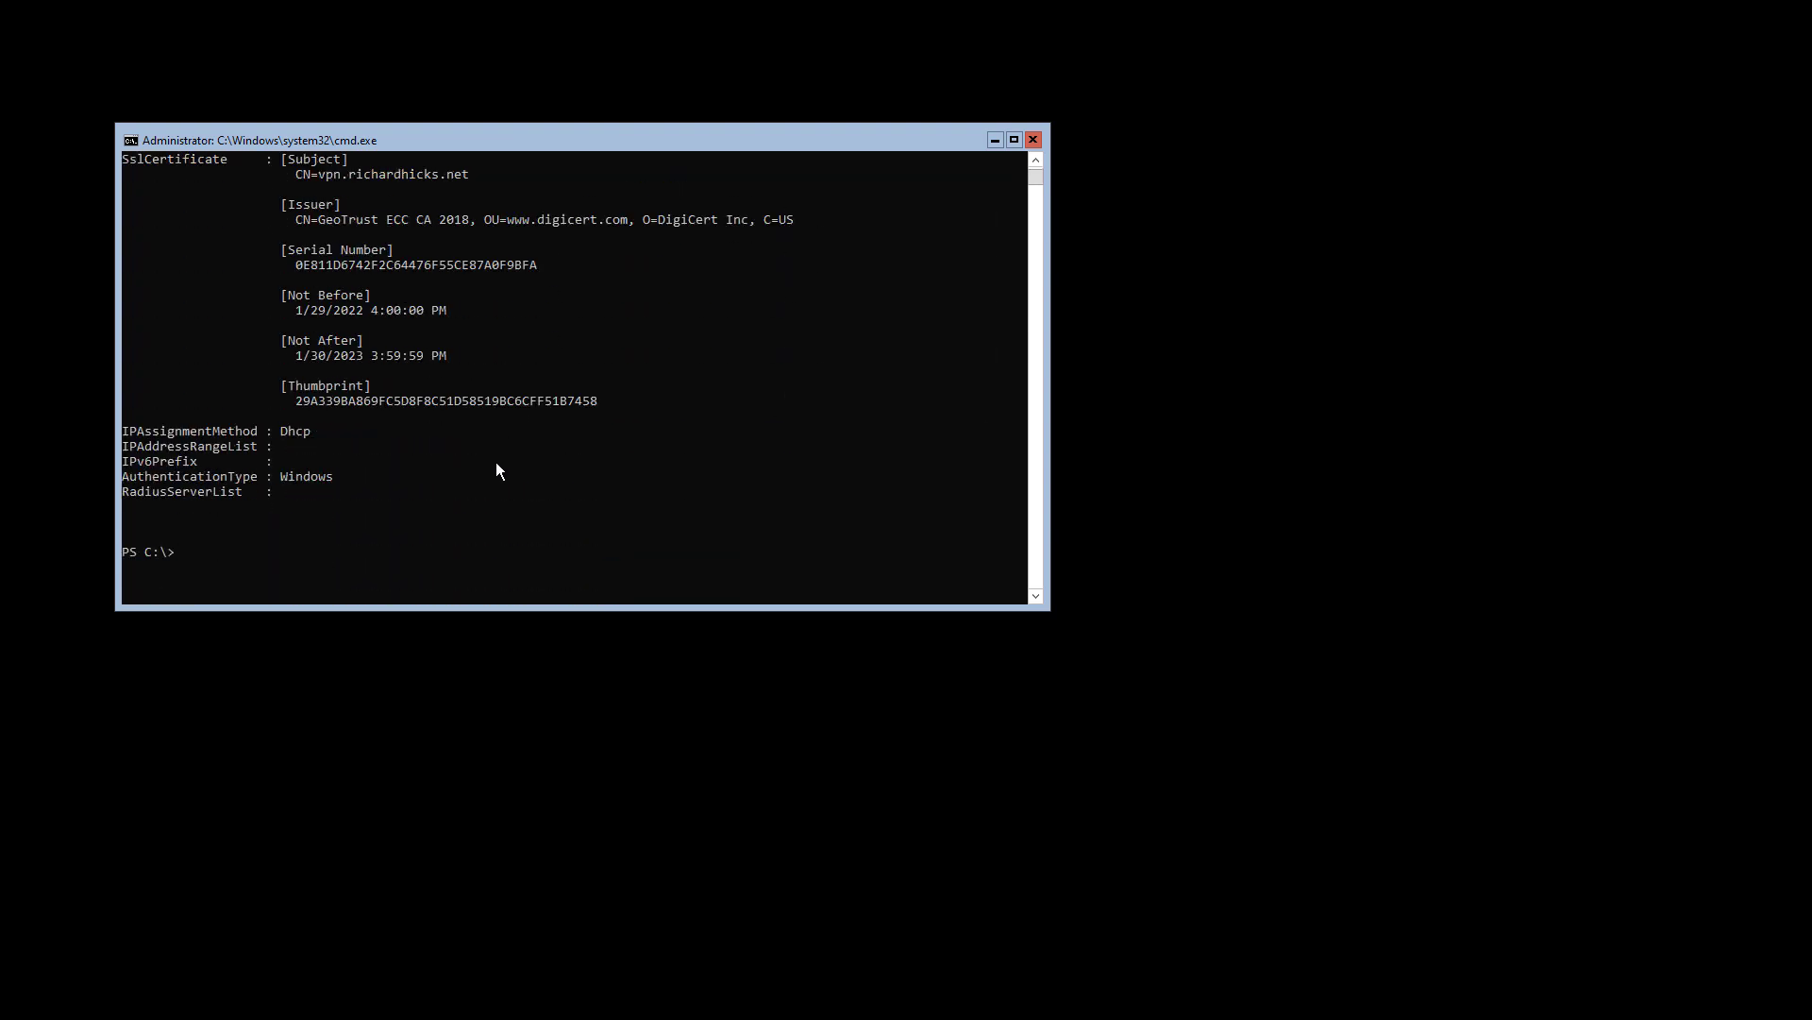
double_click(391, 400)
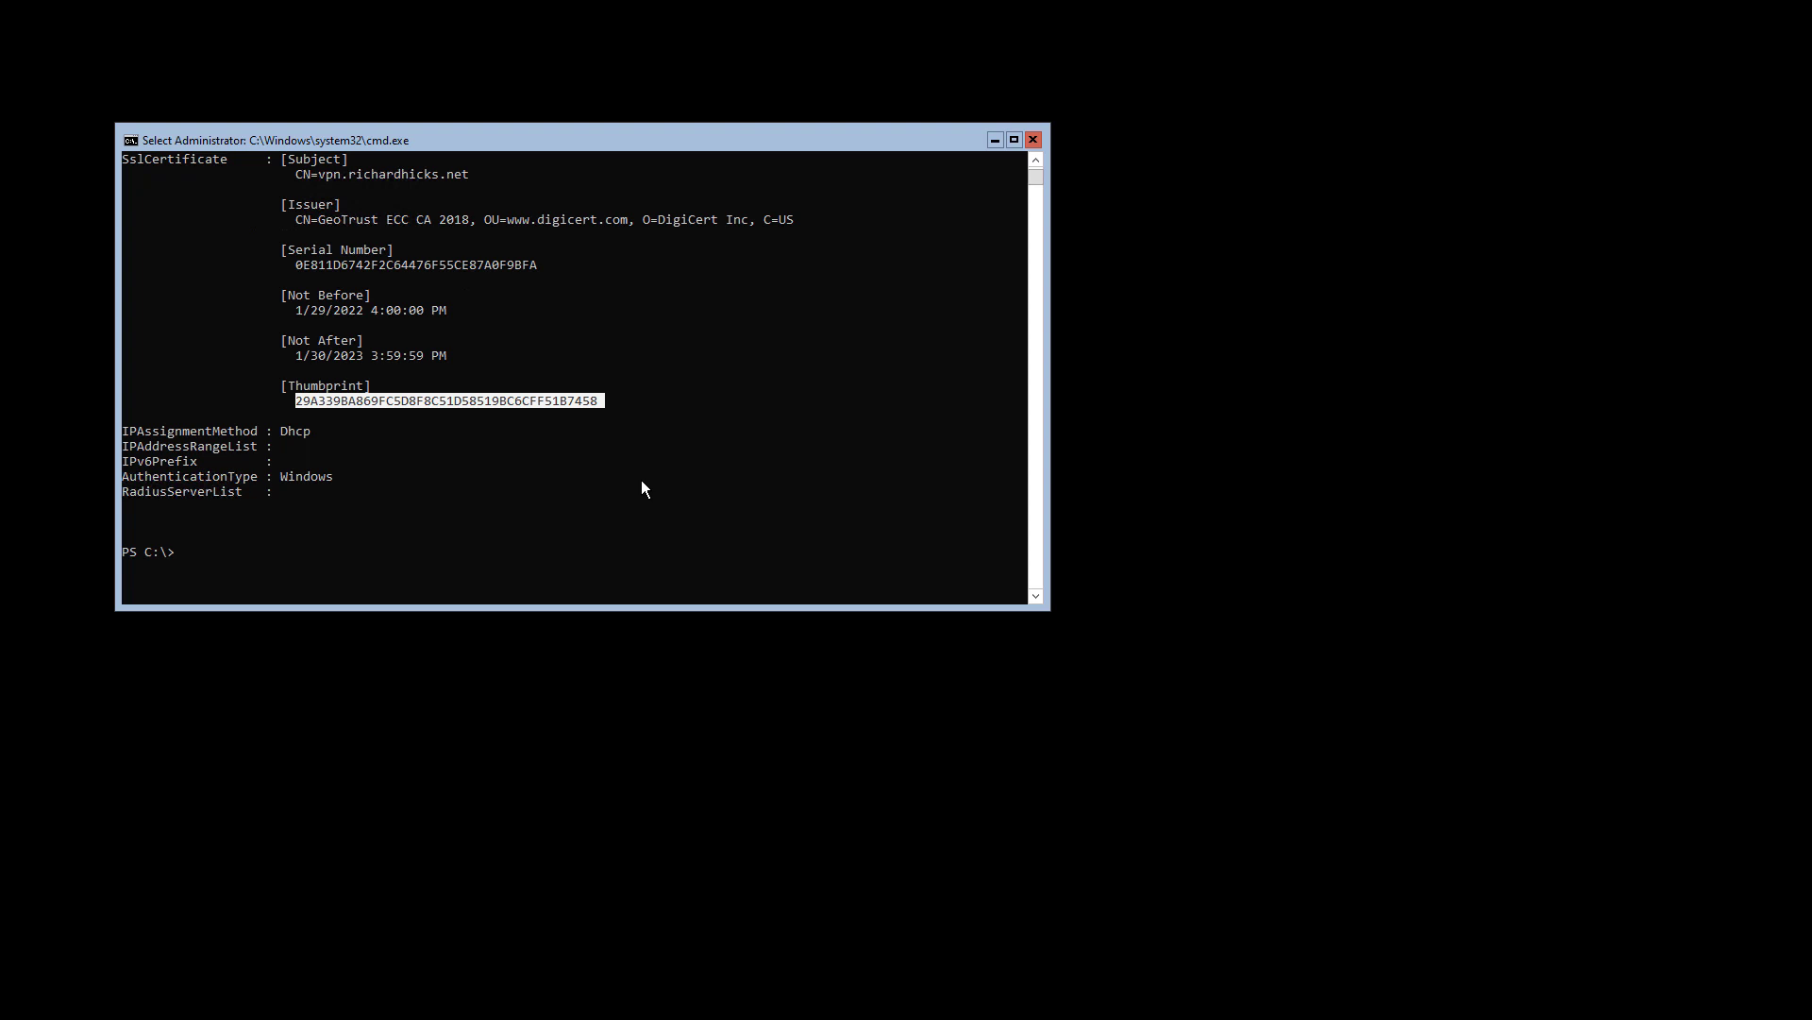
text(Restart-Service RemoteAccess -PassThru)
key(Return)
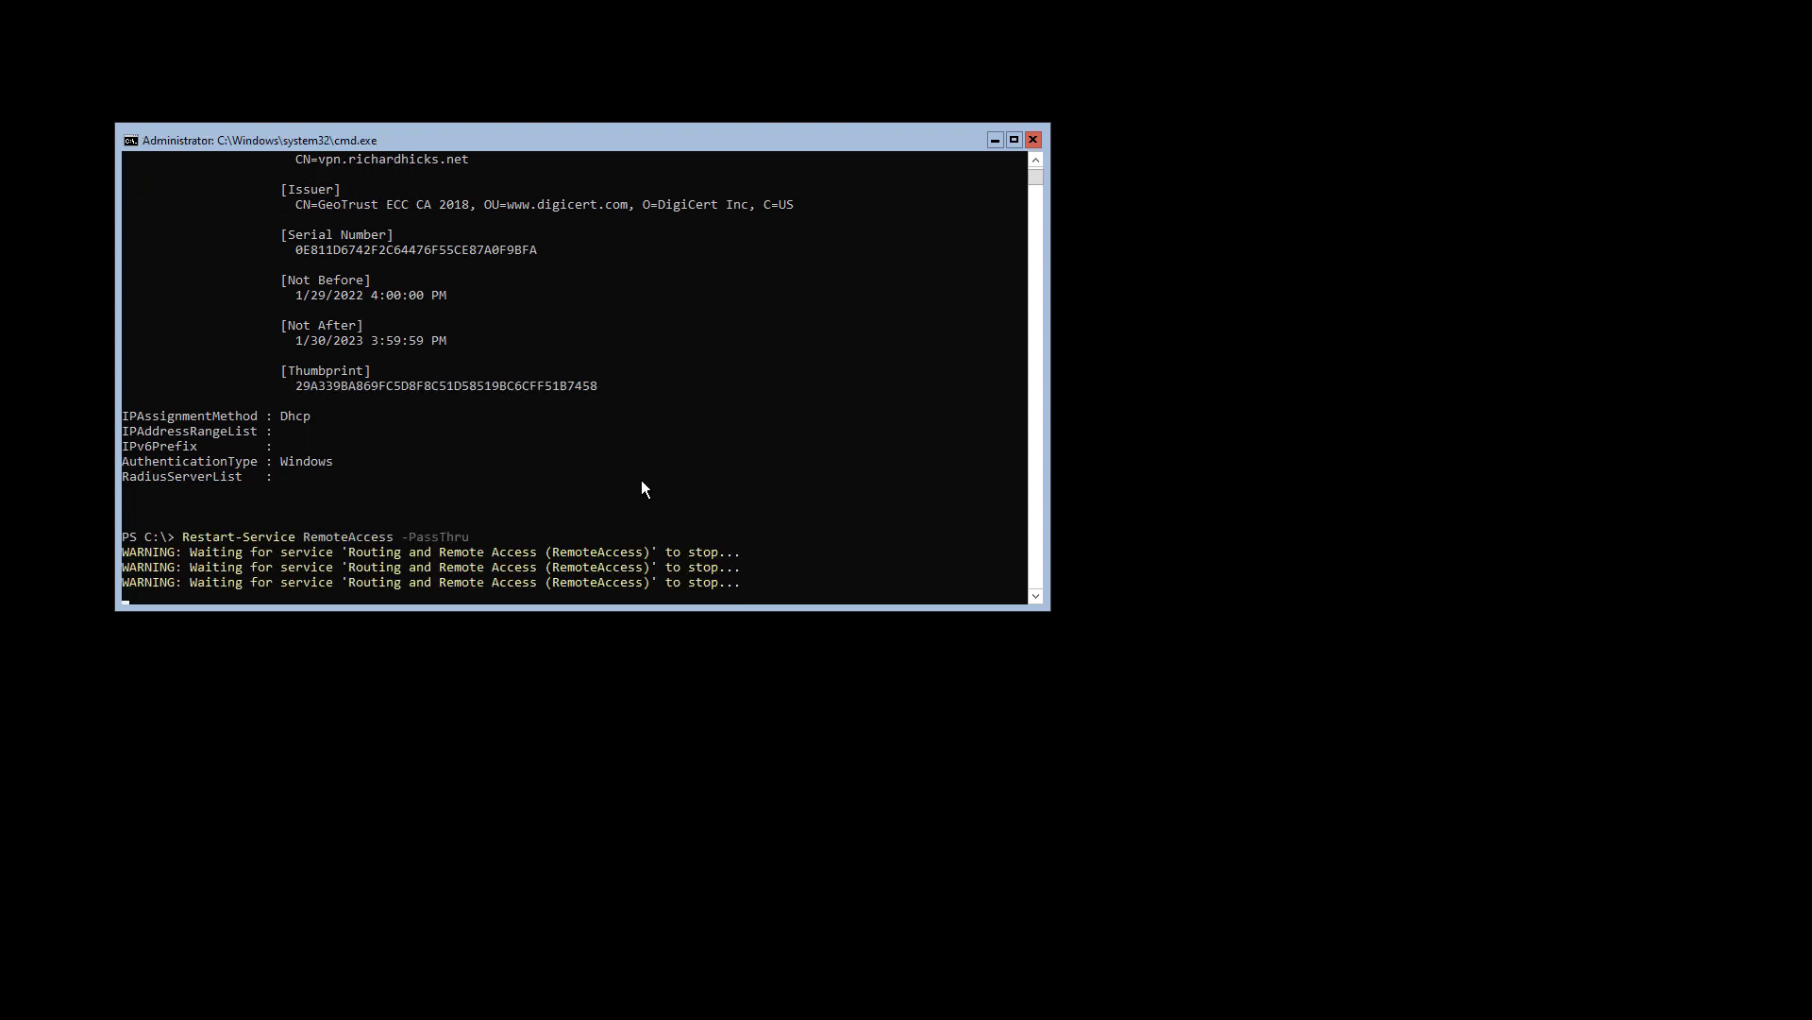